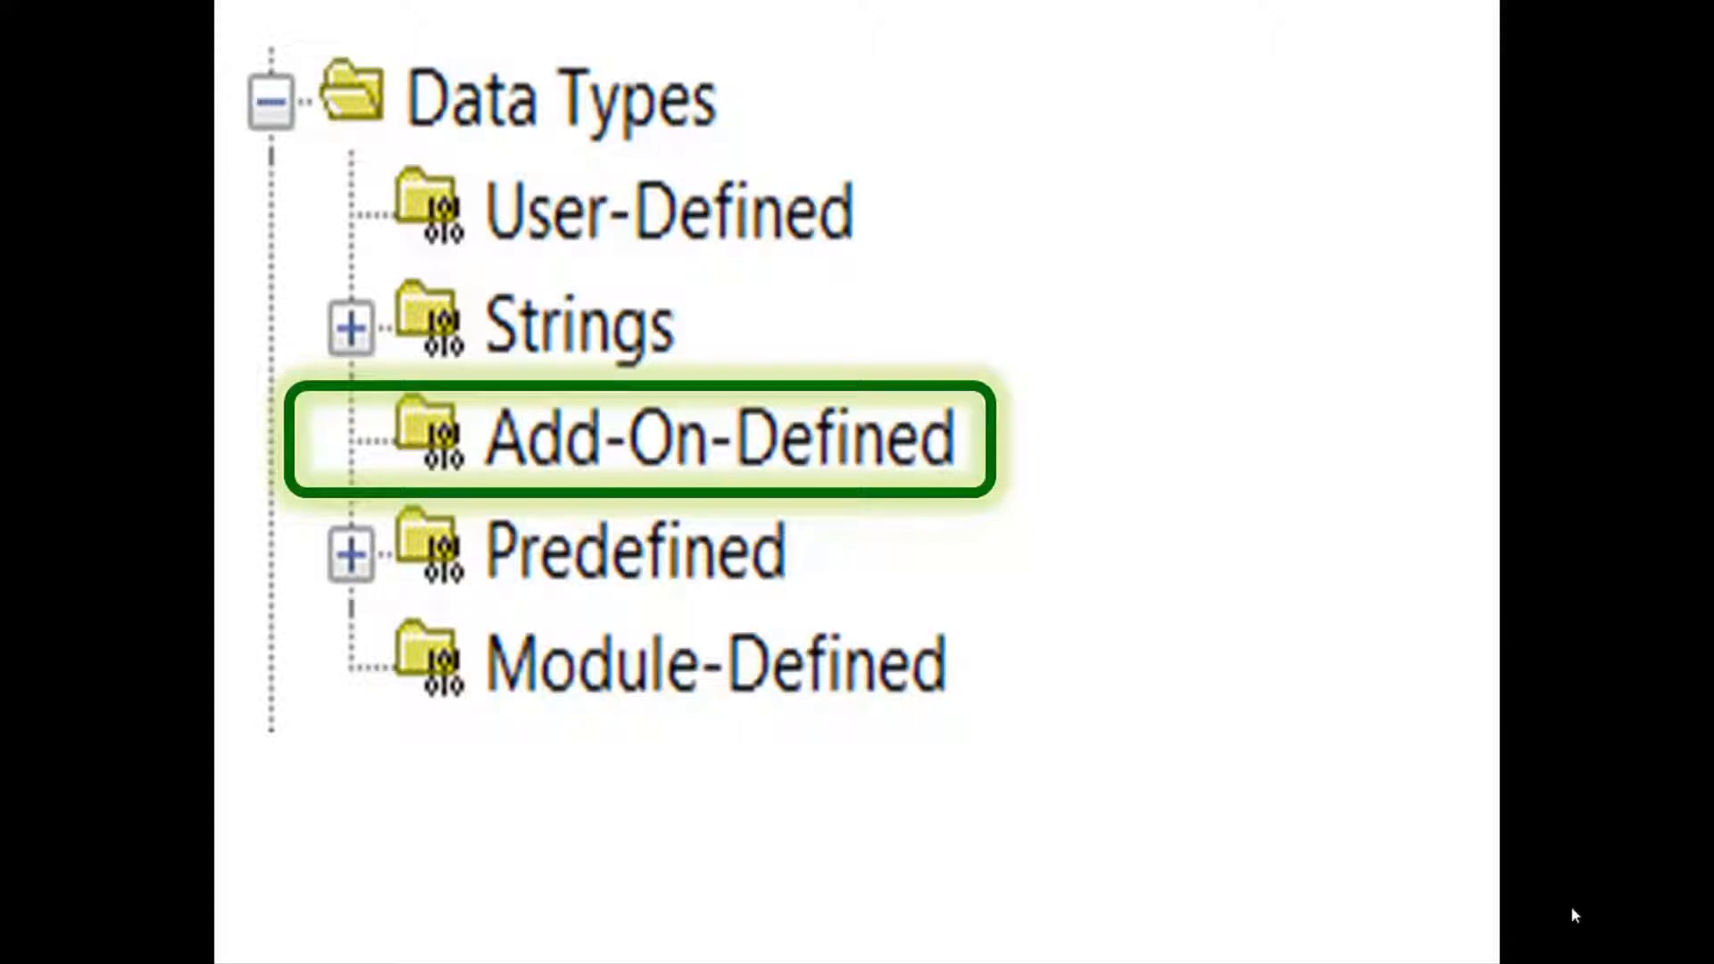
{"action": "left_click", "coordinate": [1572, 909]}
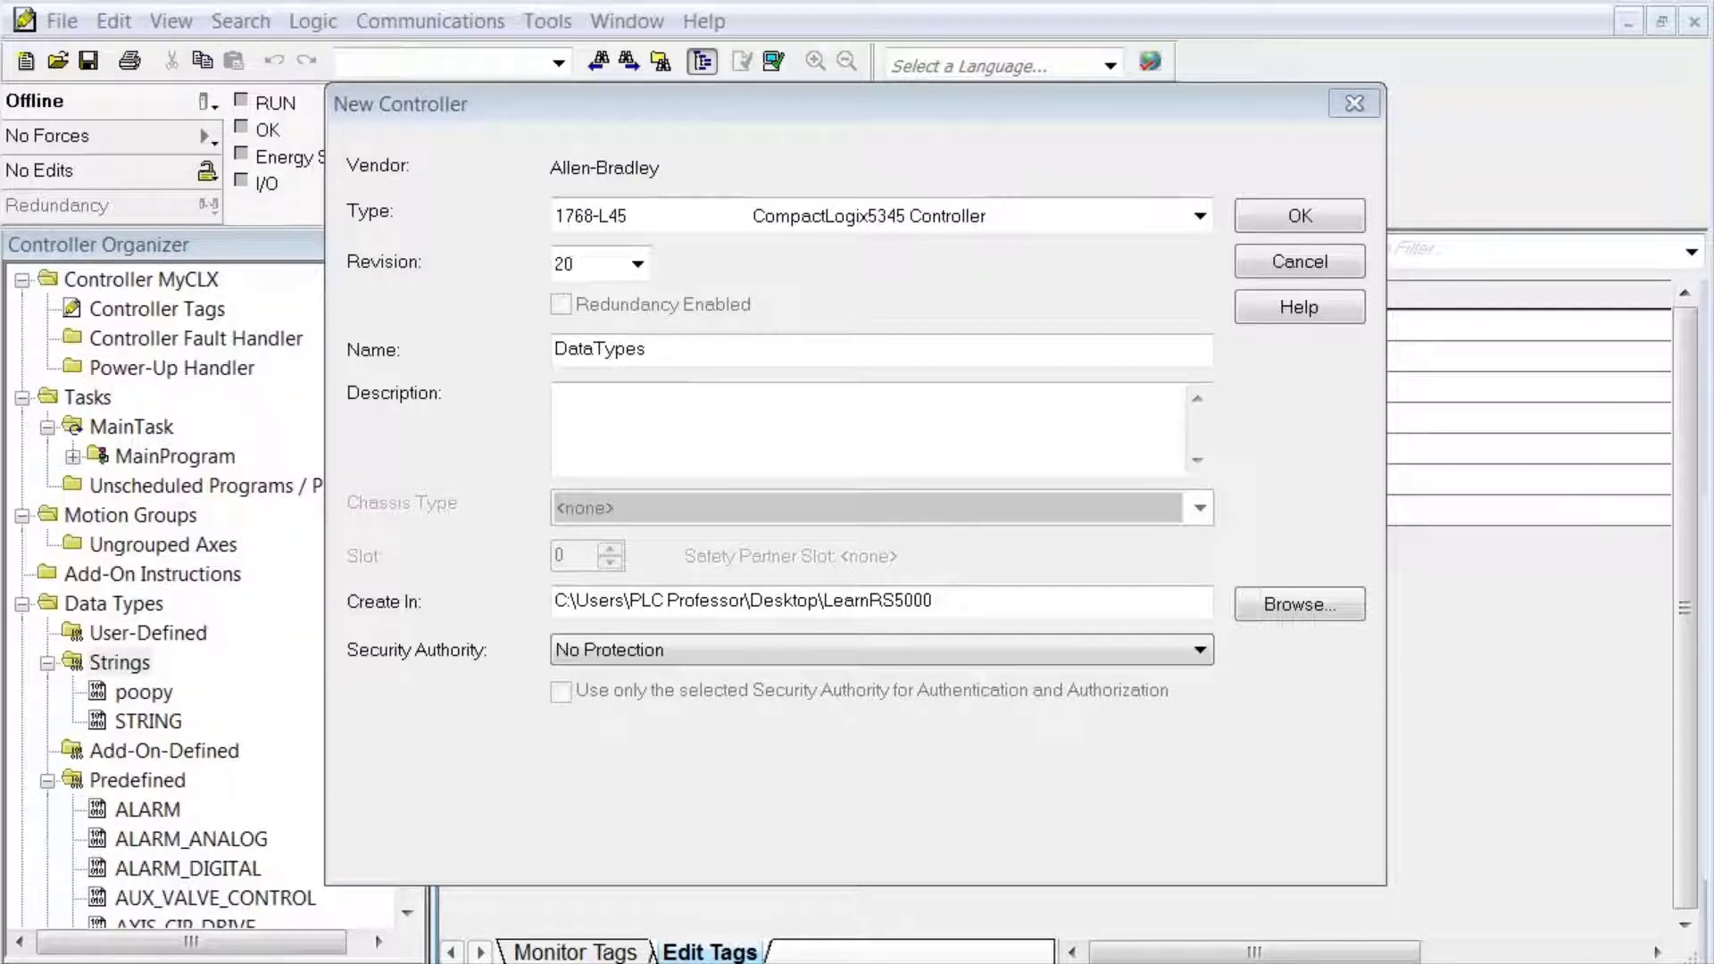
Create the new 1768-L45 controller project with the name Data_Types, discarding the unsaved changes to MyCLX.ACD
{"action": "left_click", "coordinate": [597, 353]}
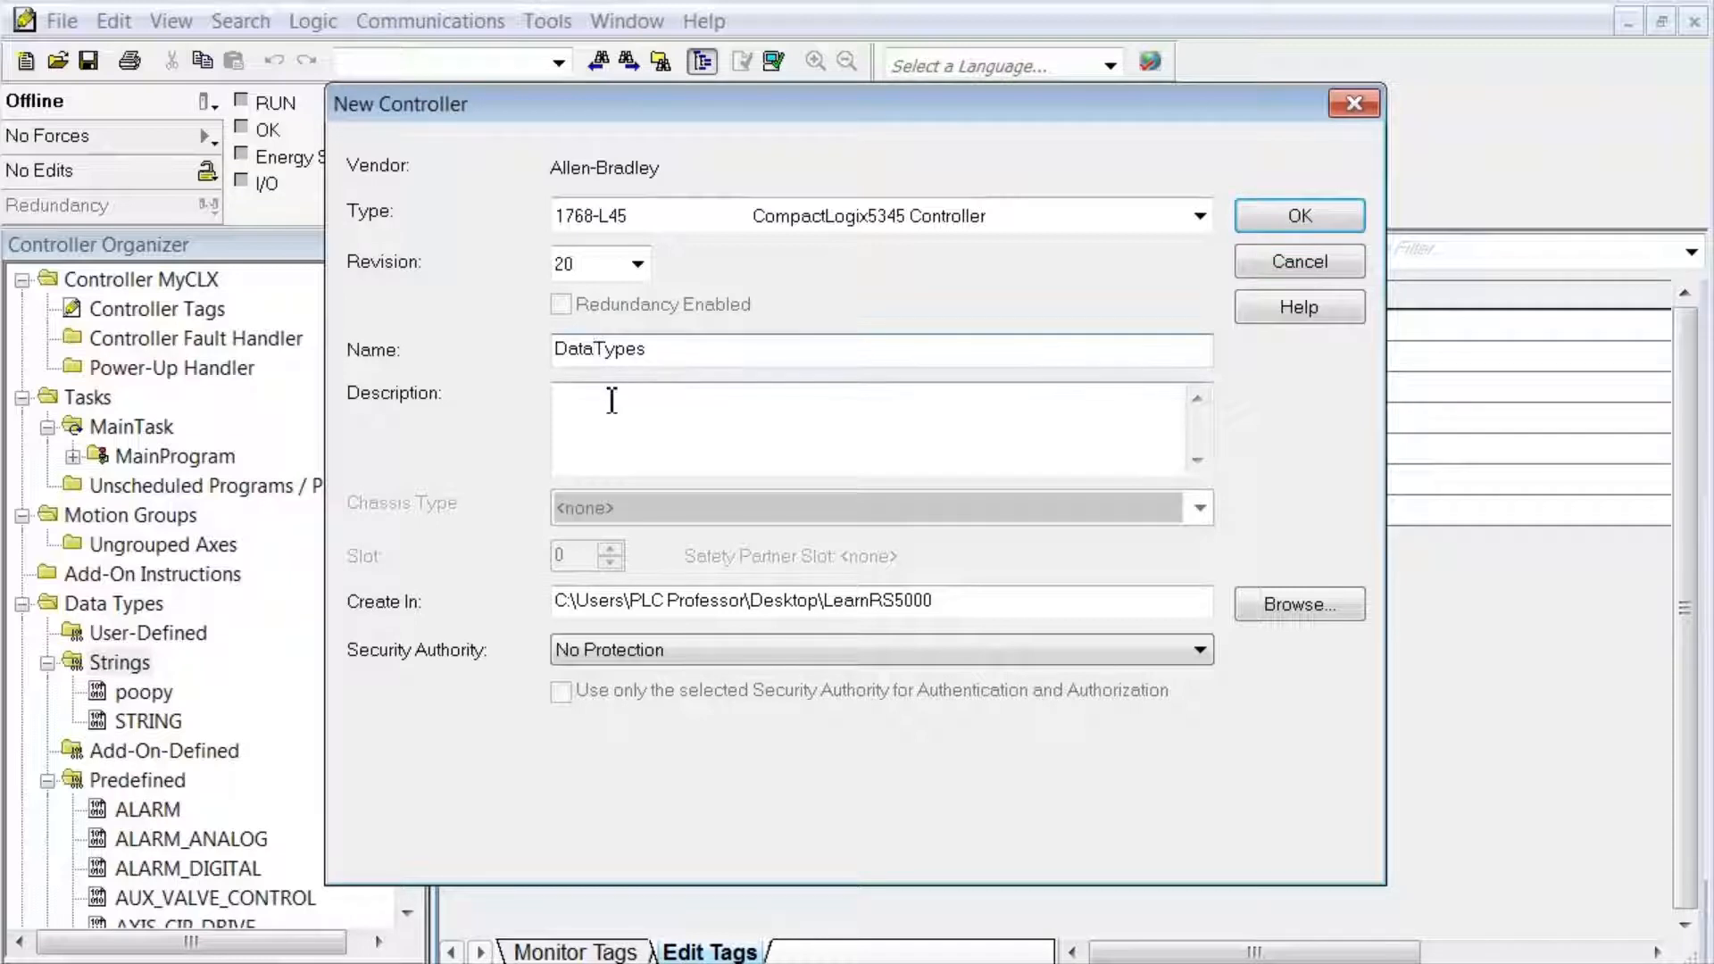
{"action": "type", "text": "_"}
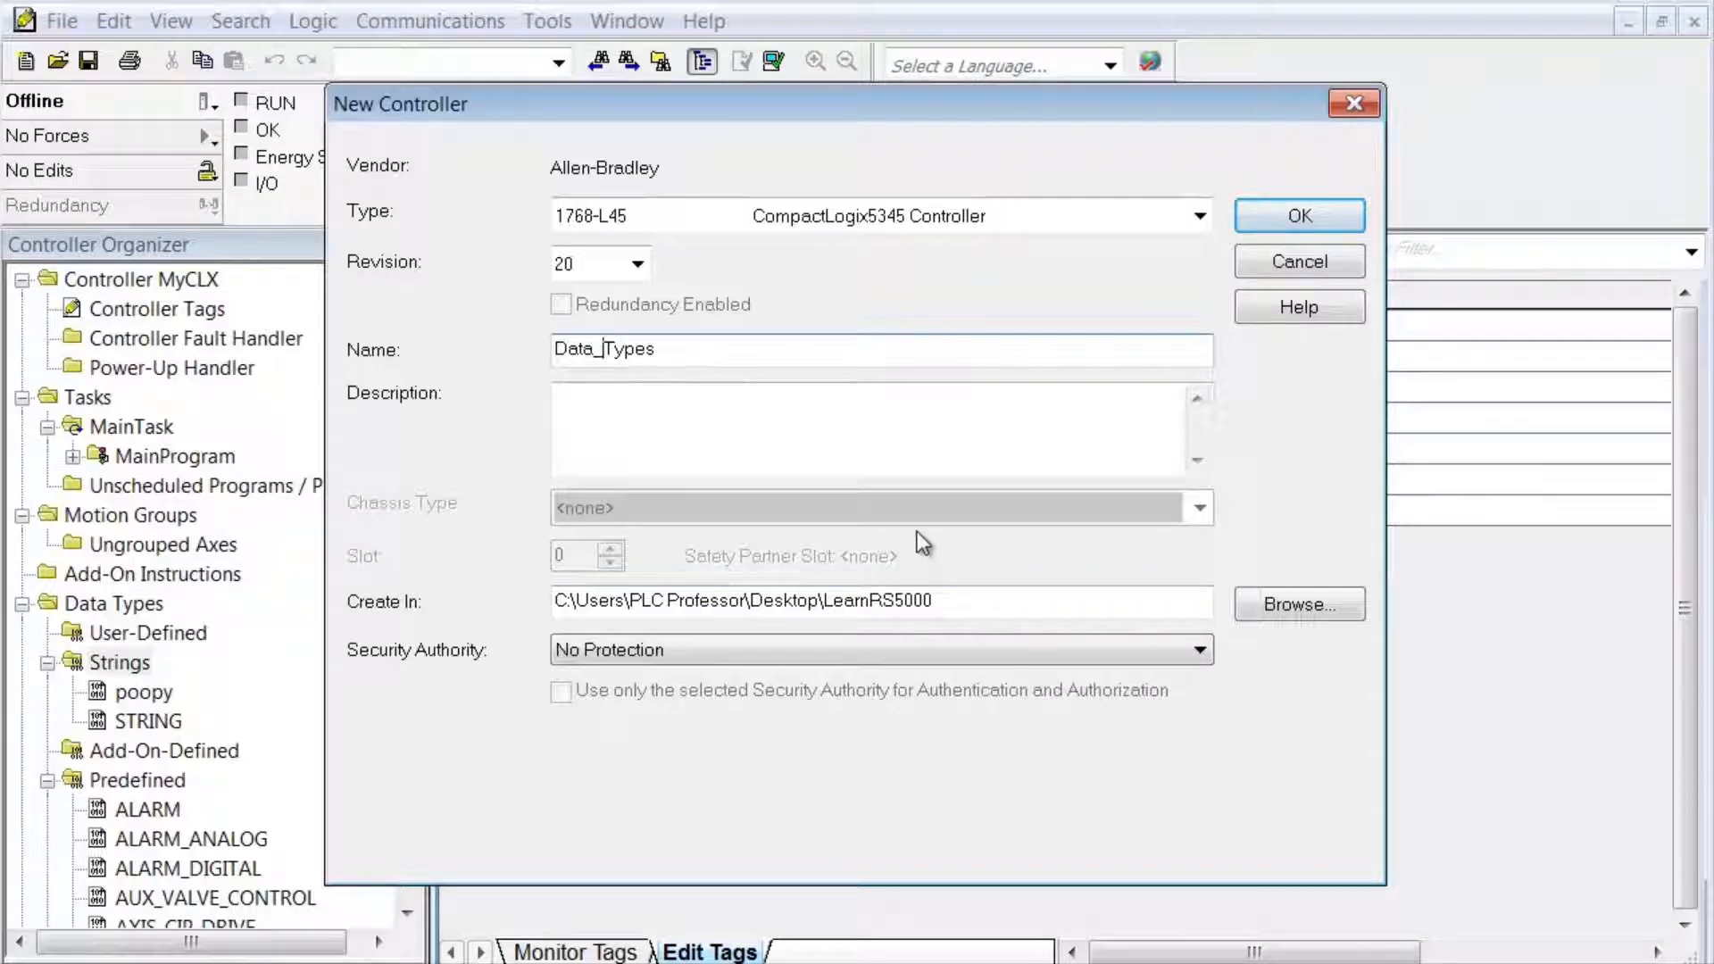
{"action": "left_click", "coordinate": [1261, 223]}
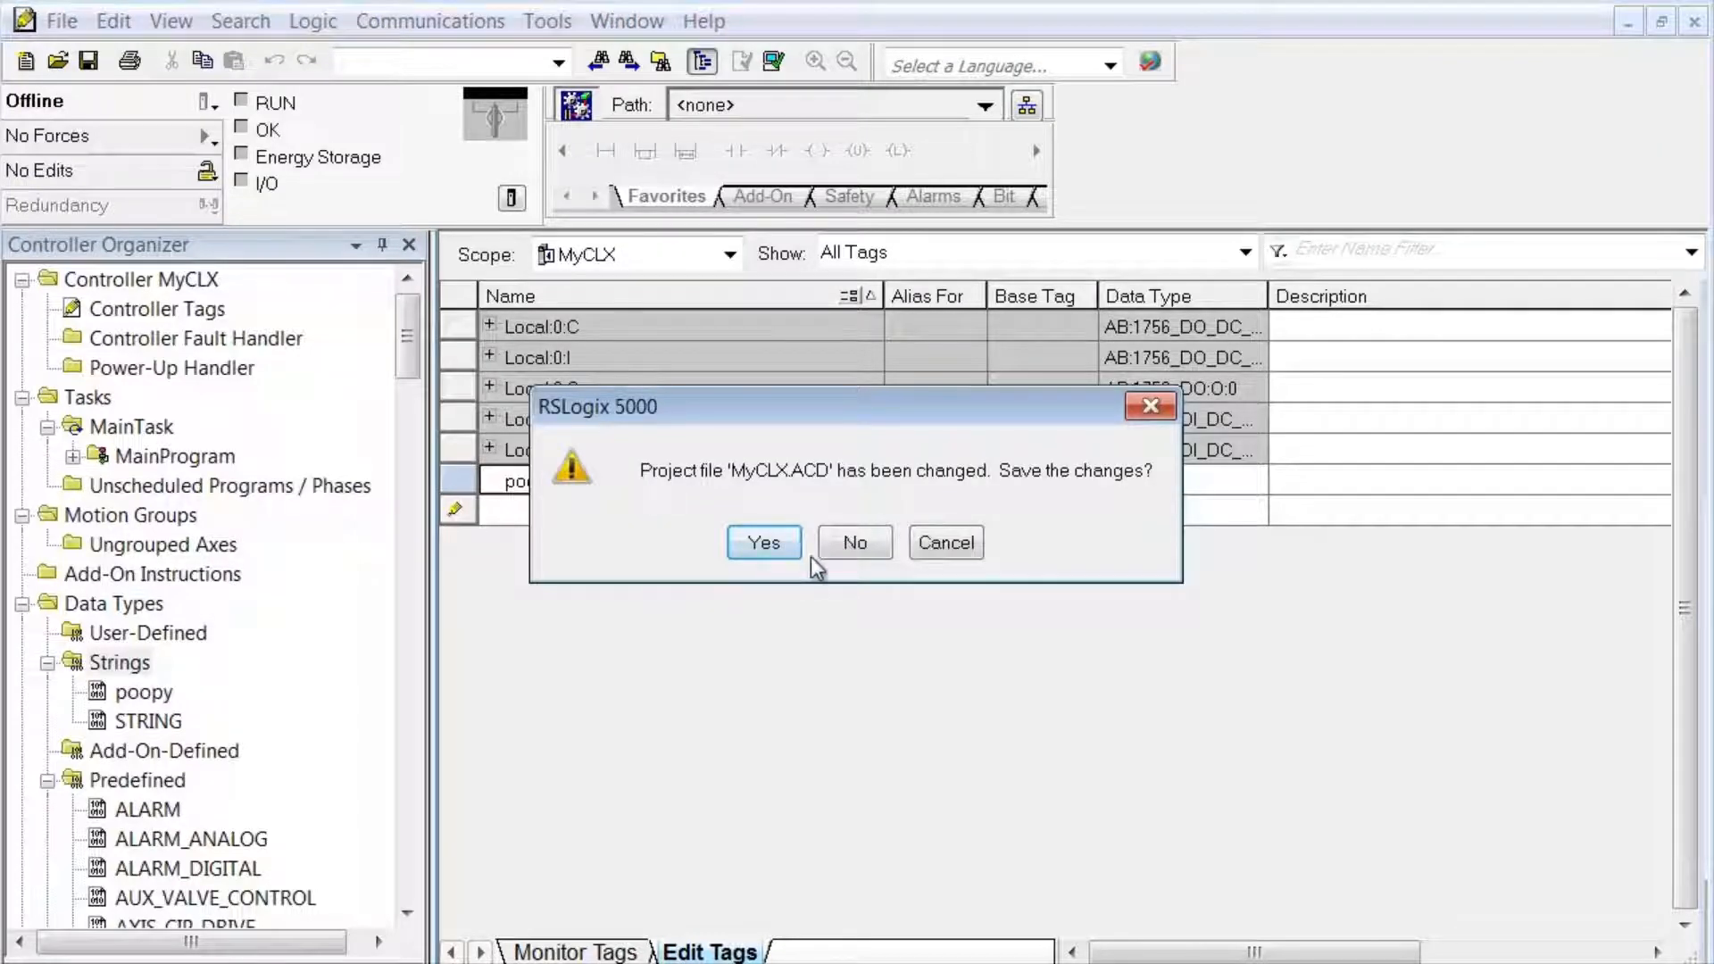
{"action": "left_click", "coordinate": [854, 543]}
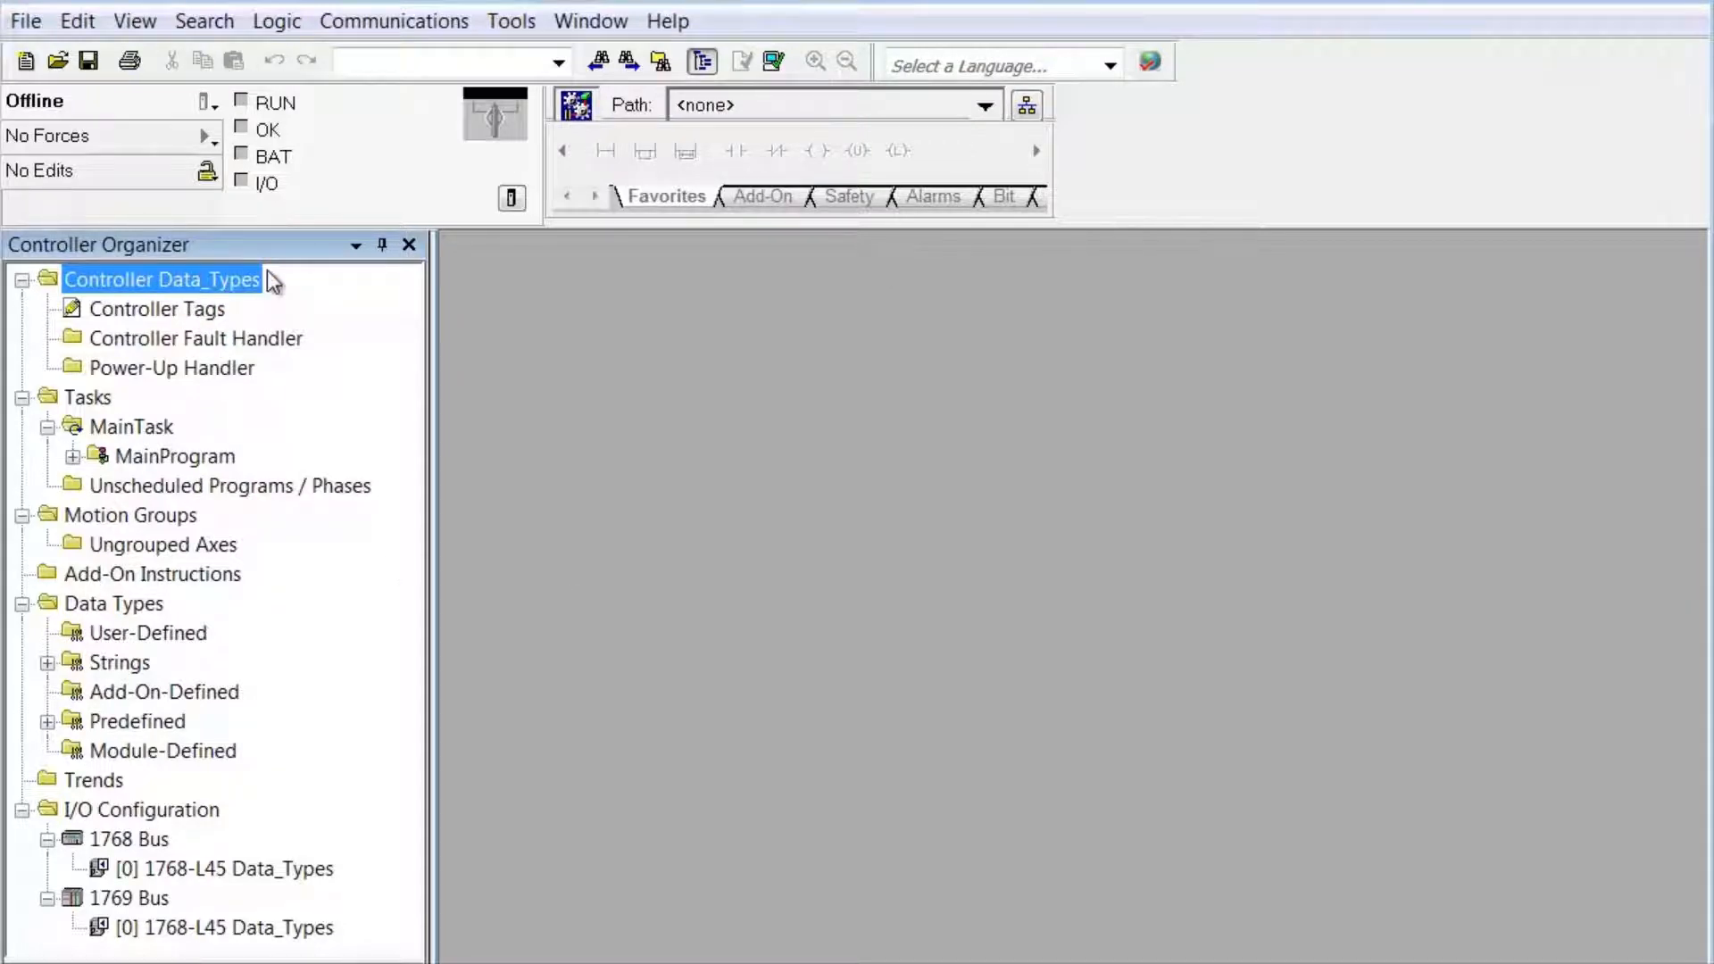
Examine the built-in STRING data type's members in the Strings folder and close its definition
{"action": "left_click", "coordinate": [22, 605]}
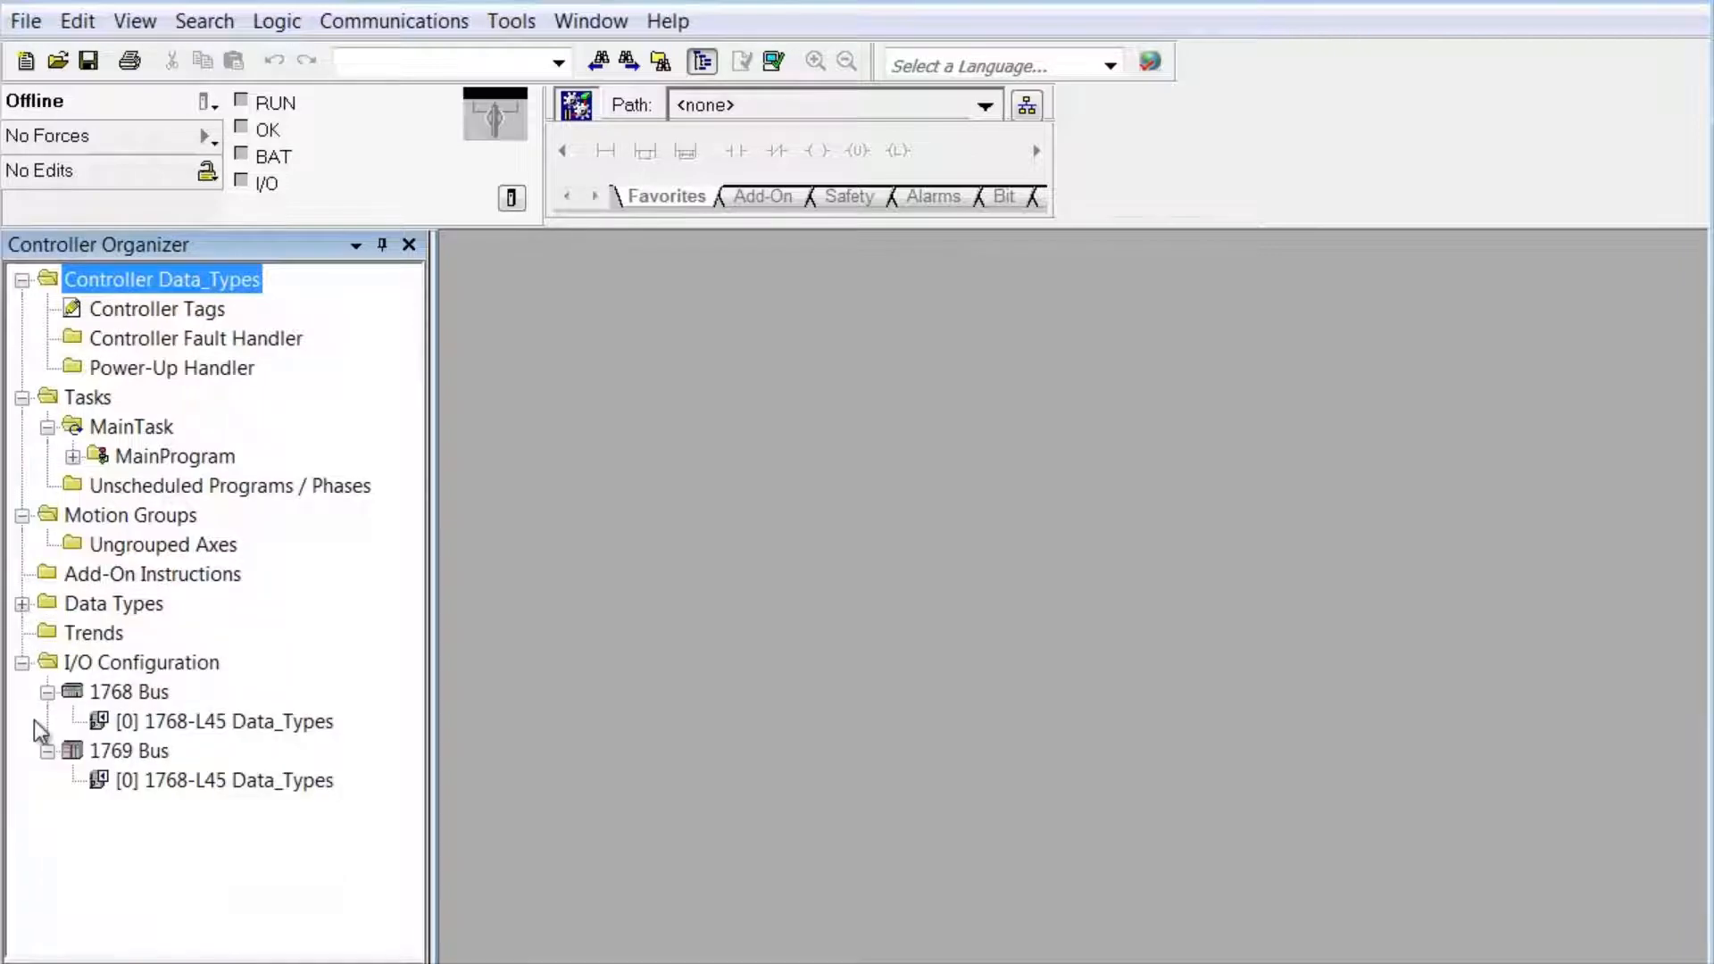
{"action": "left_click", "coordinate": [23, 605]}
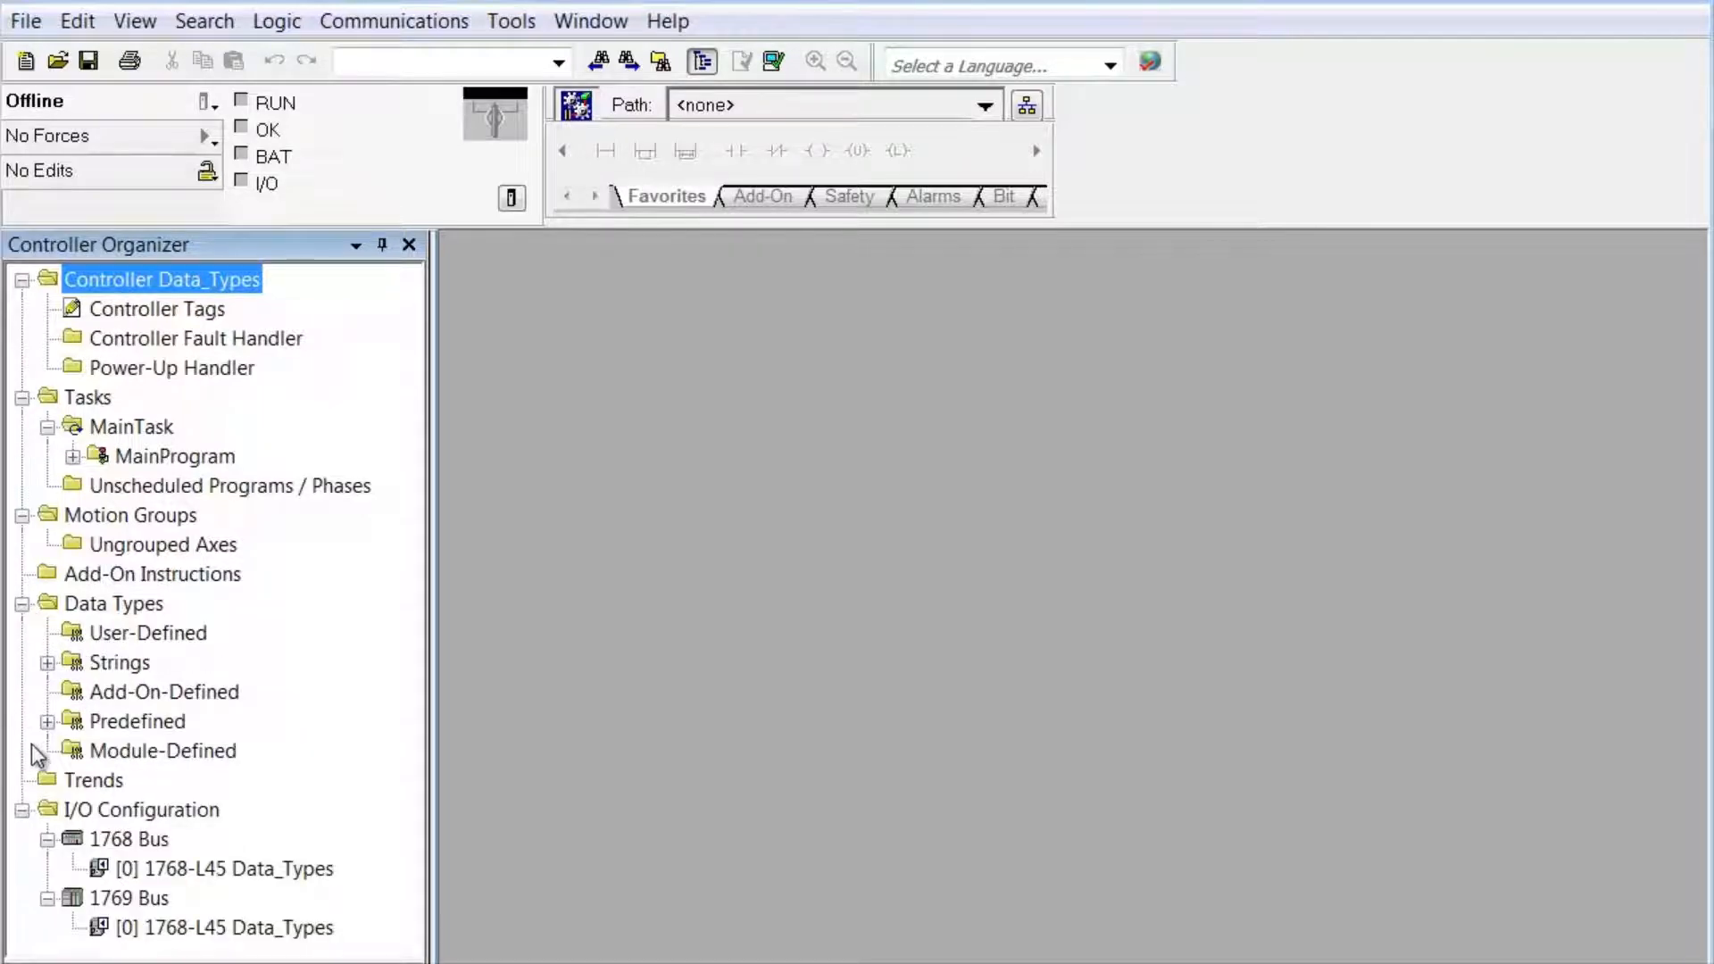
{"action": "left_click", "coordinate": [47, 662]}
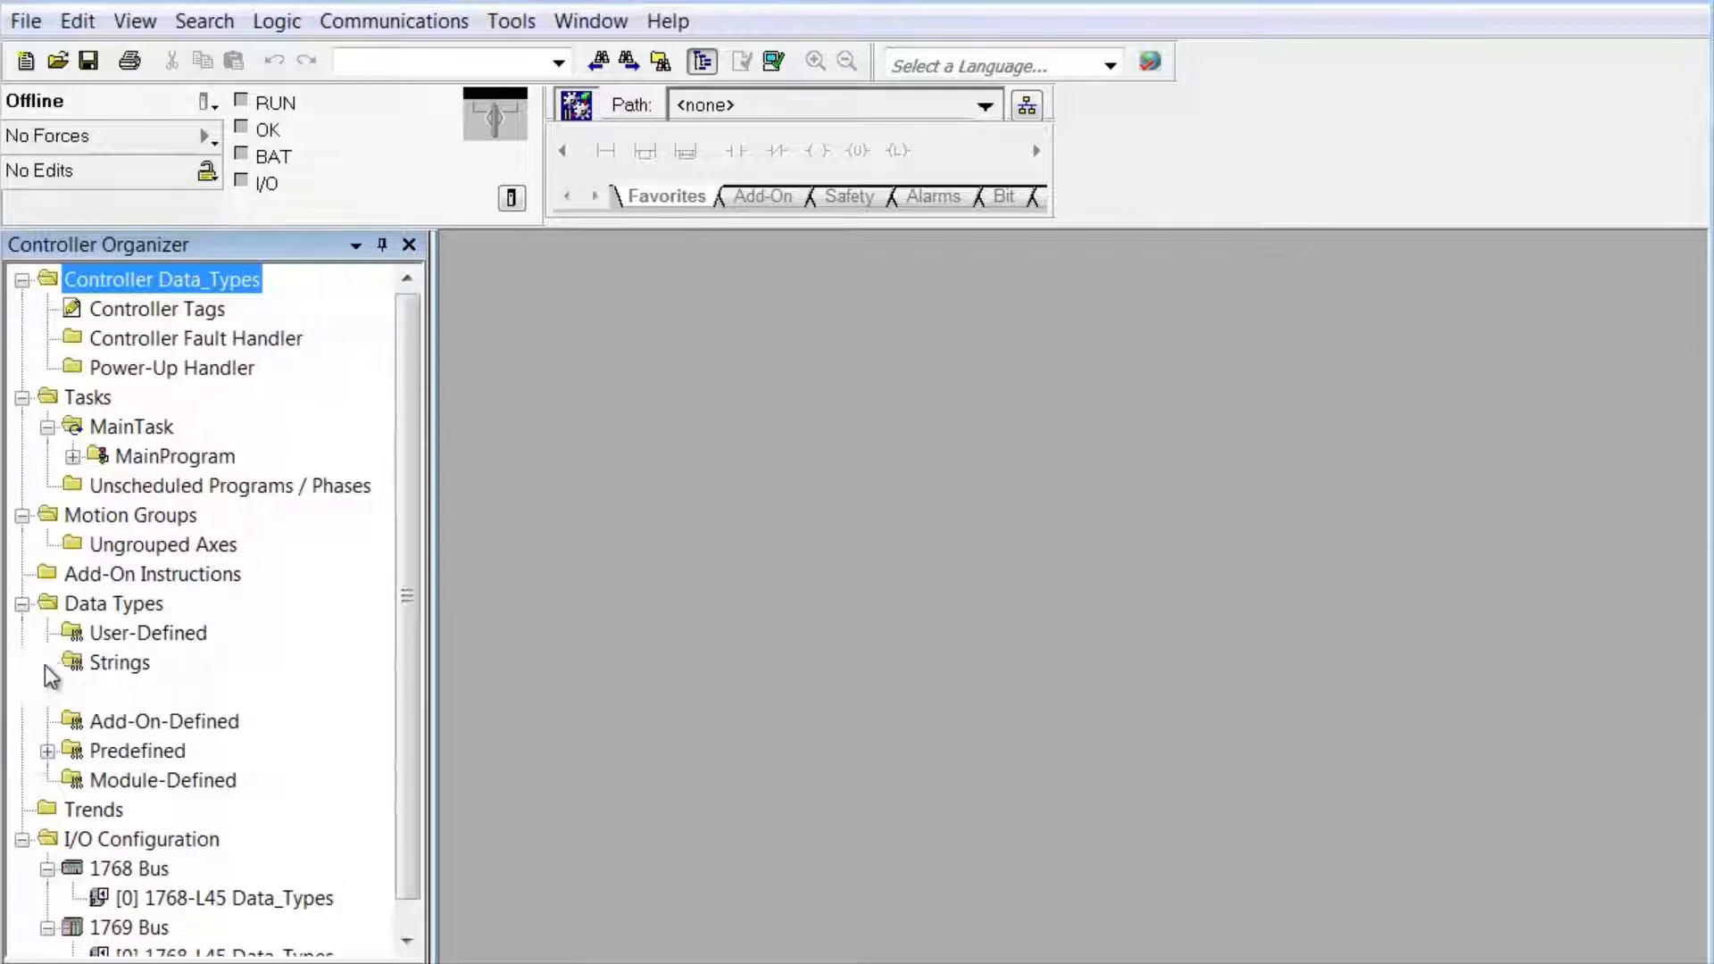
{"action": "left_click", "coordinate": [124, 691]}
{"action": "double_click", "coordinate": [123, 693]}
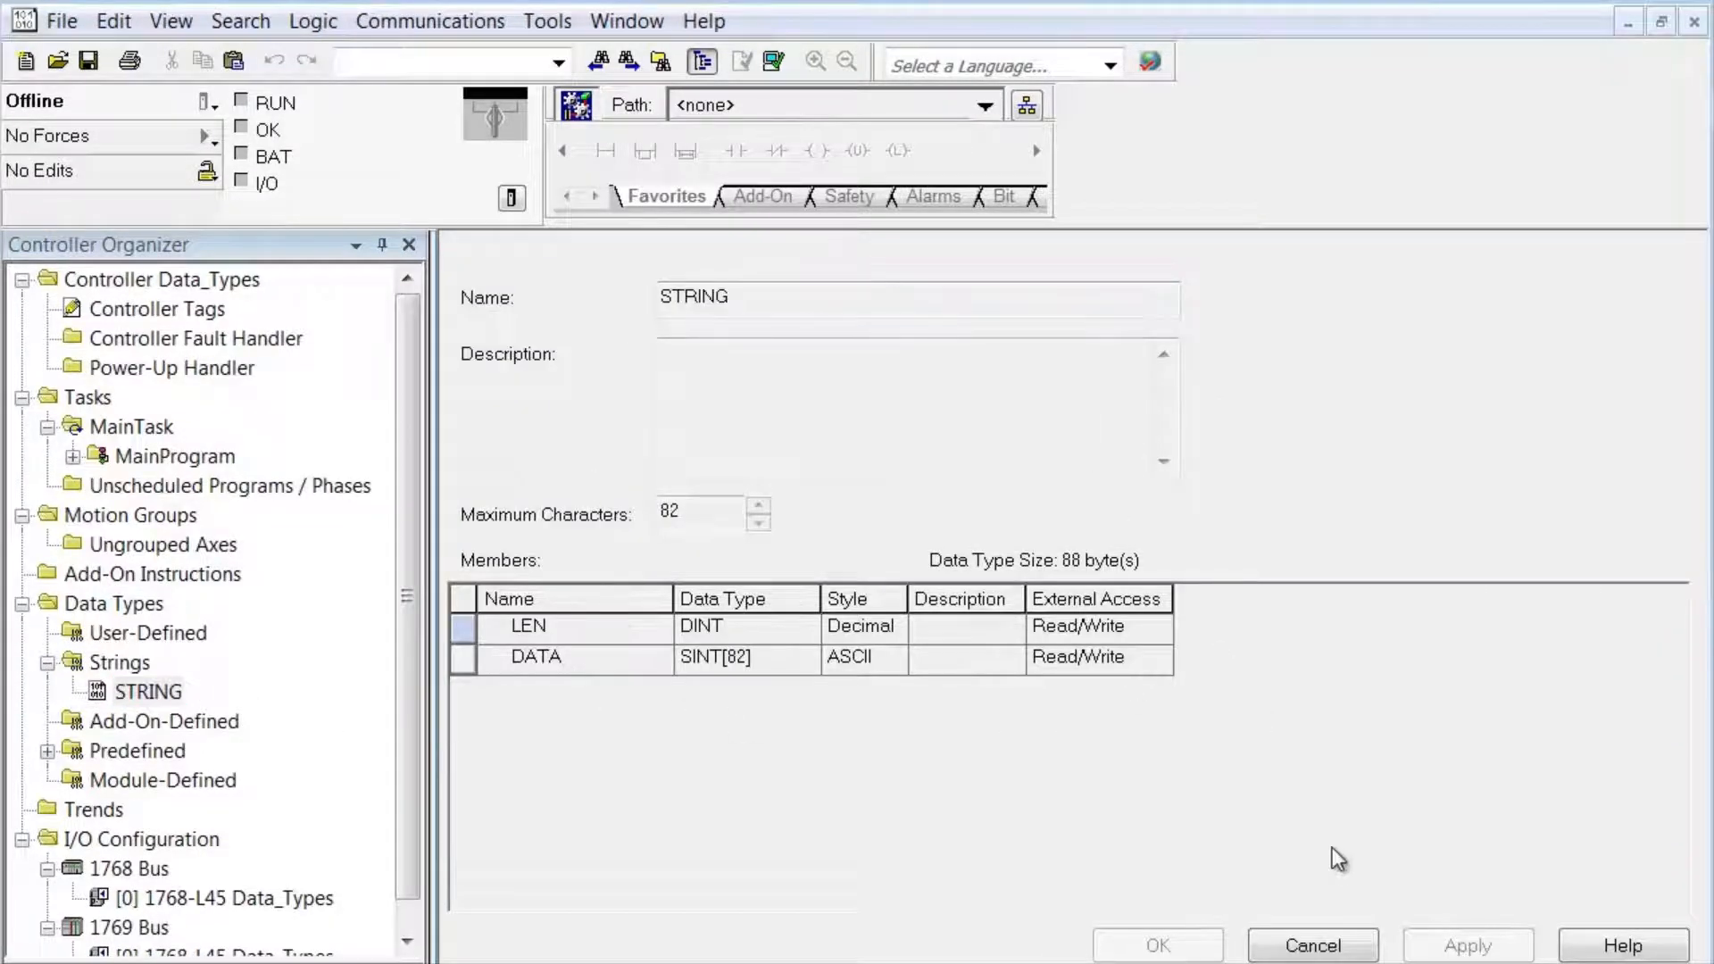
{"action": "left_click", "coordinate": [1347, 947]}
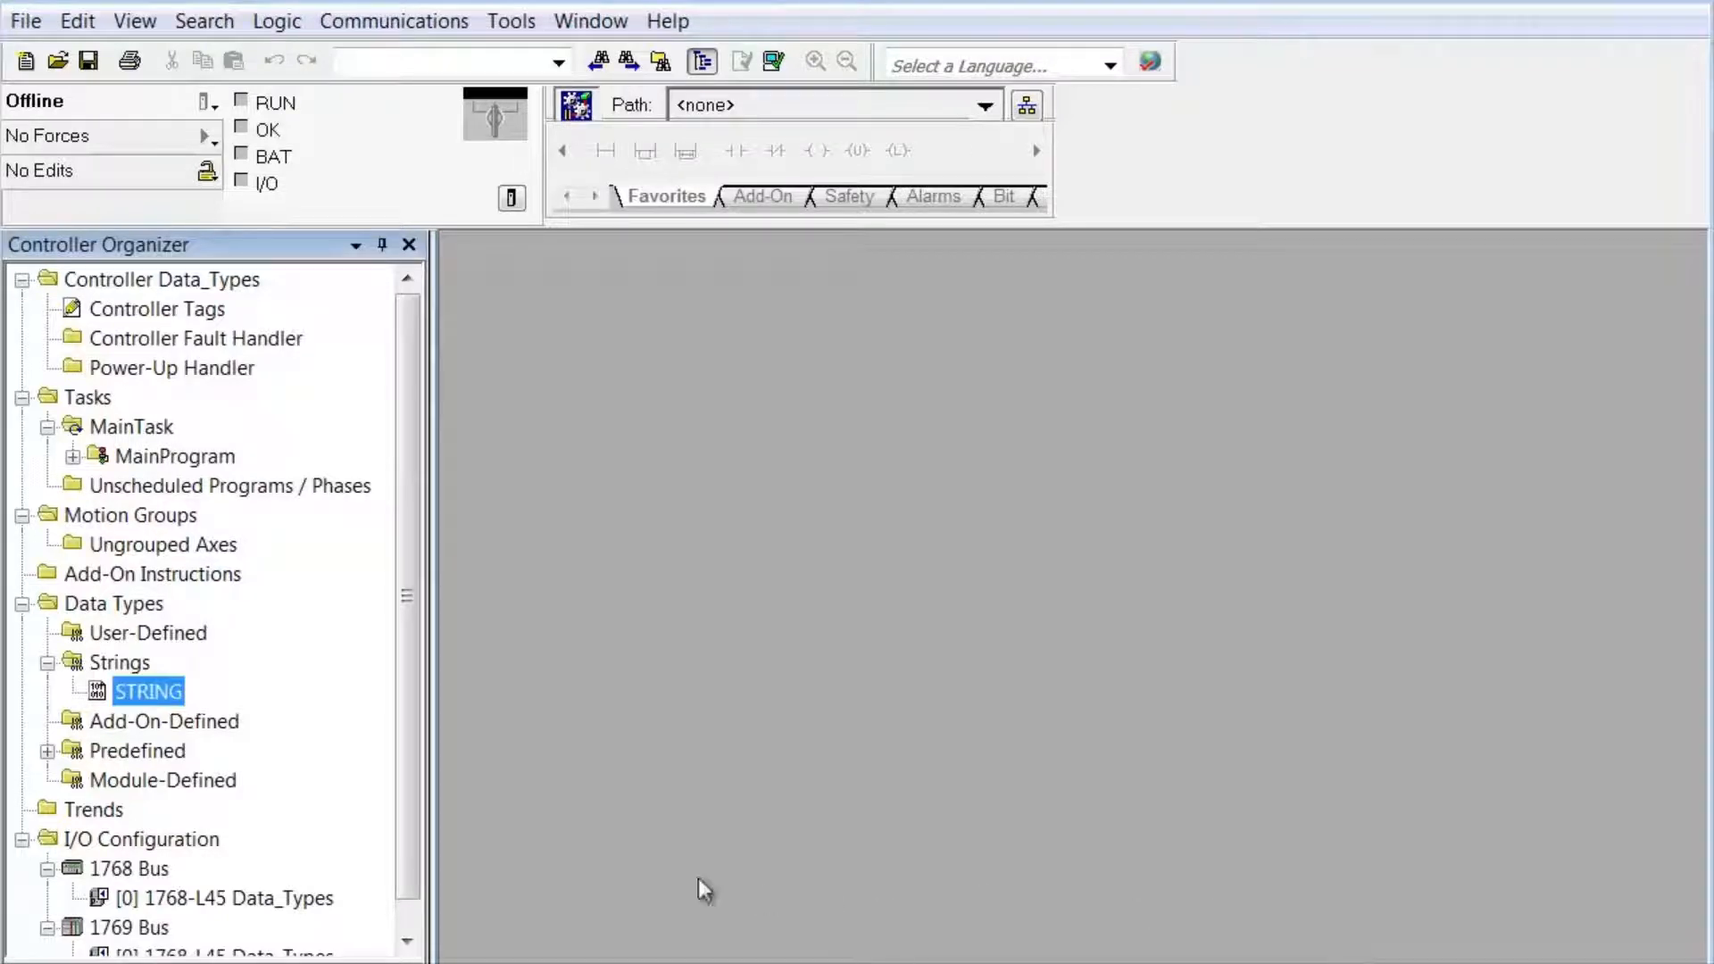
{"action": "right_click", "coordinate": [141, 672]}
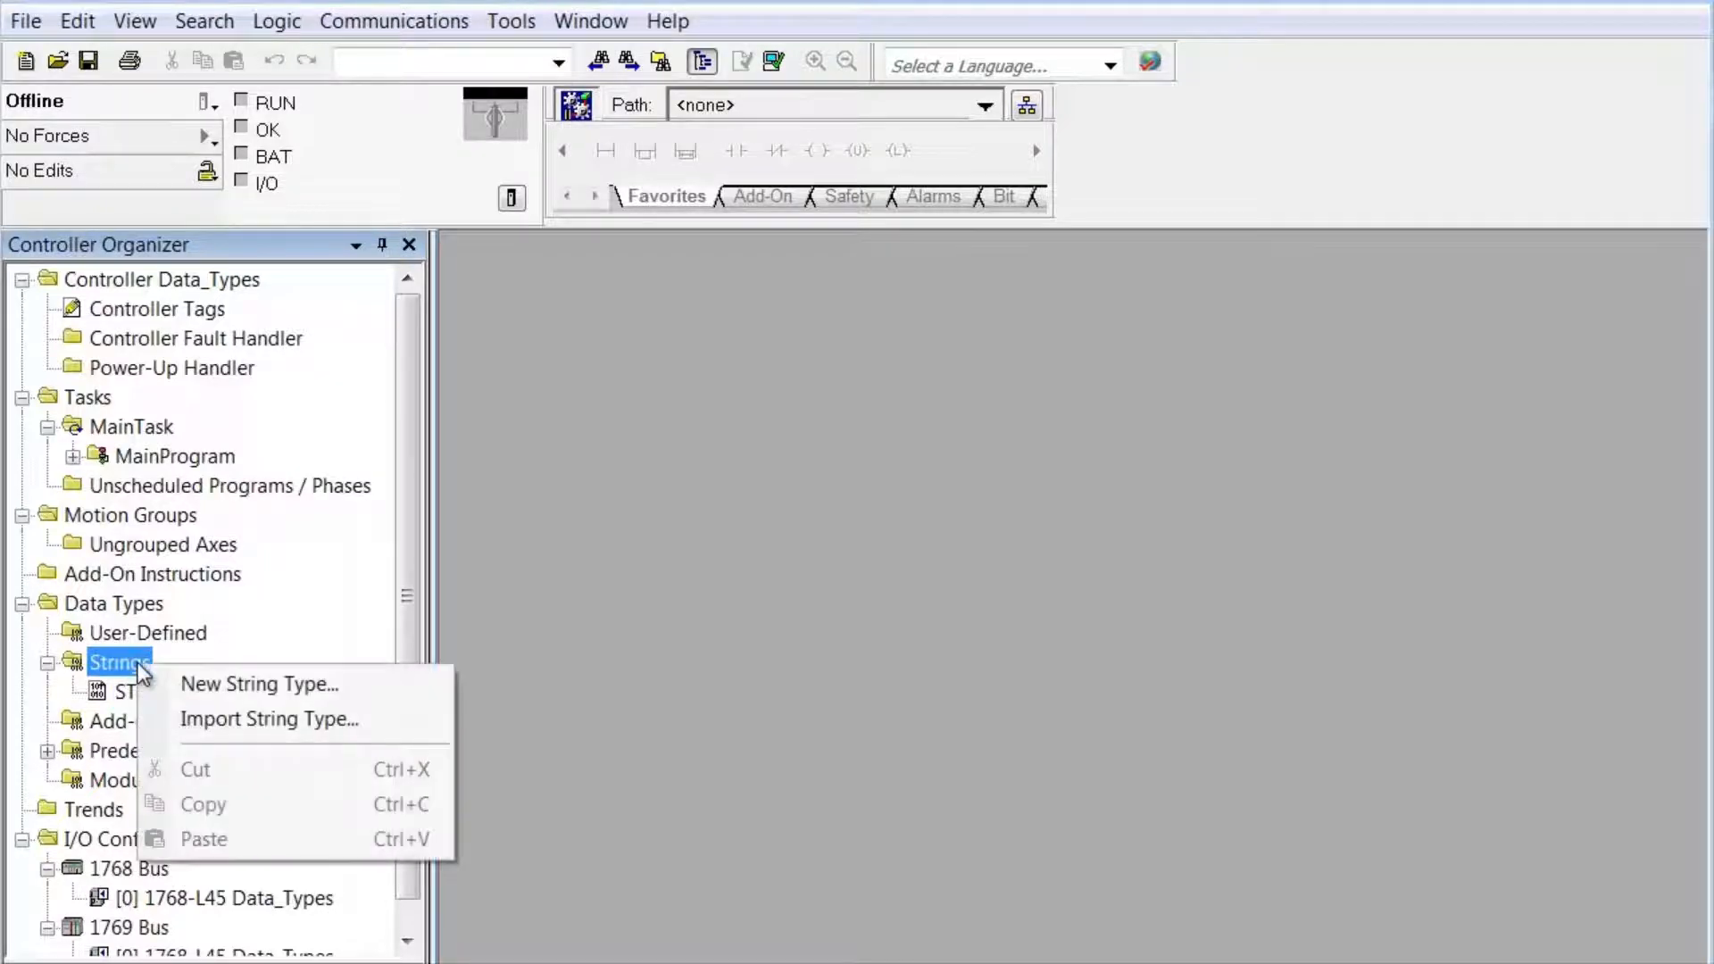
{"action": "left_click", "coordinate": [225, 687]}
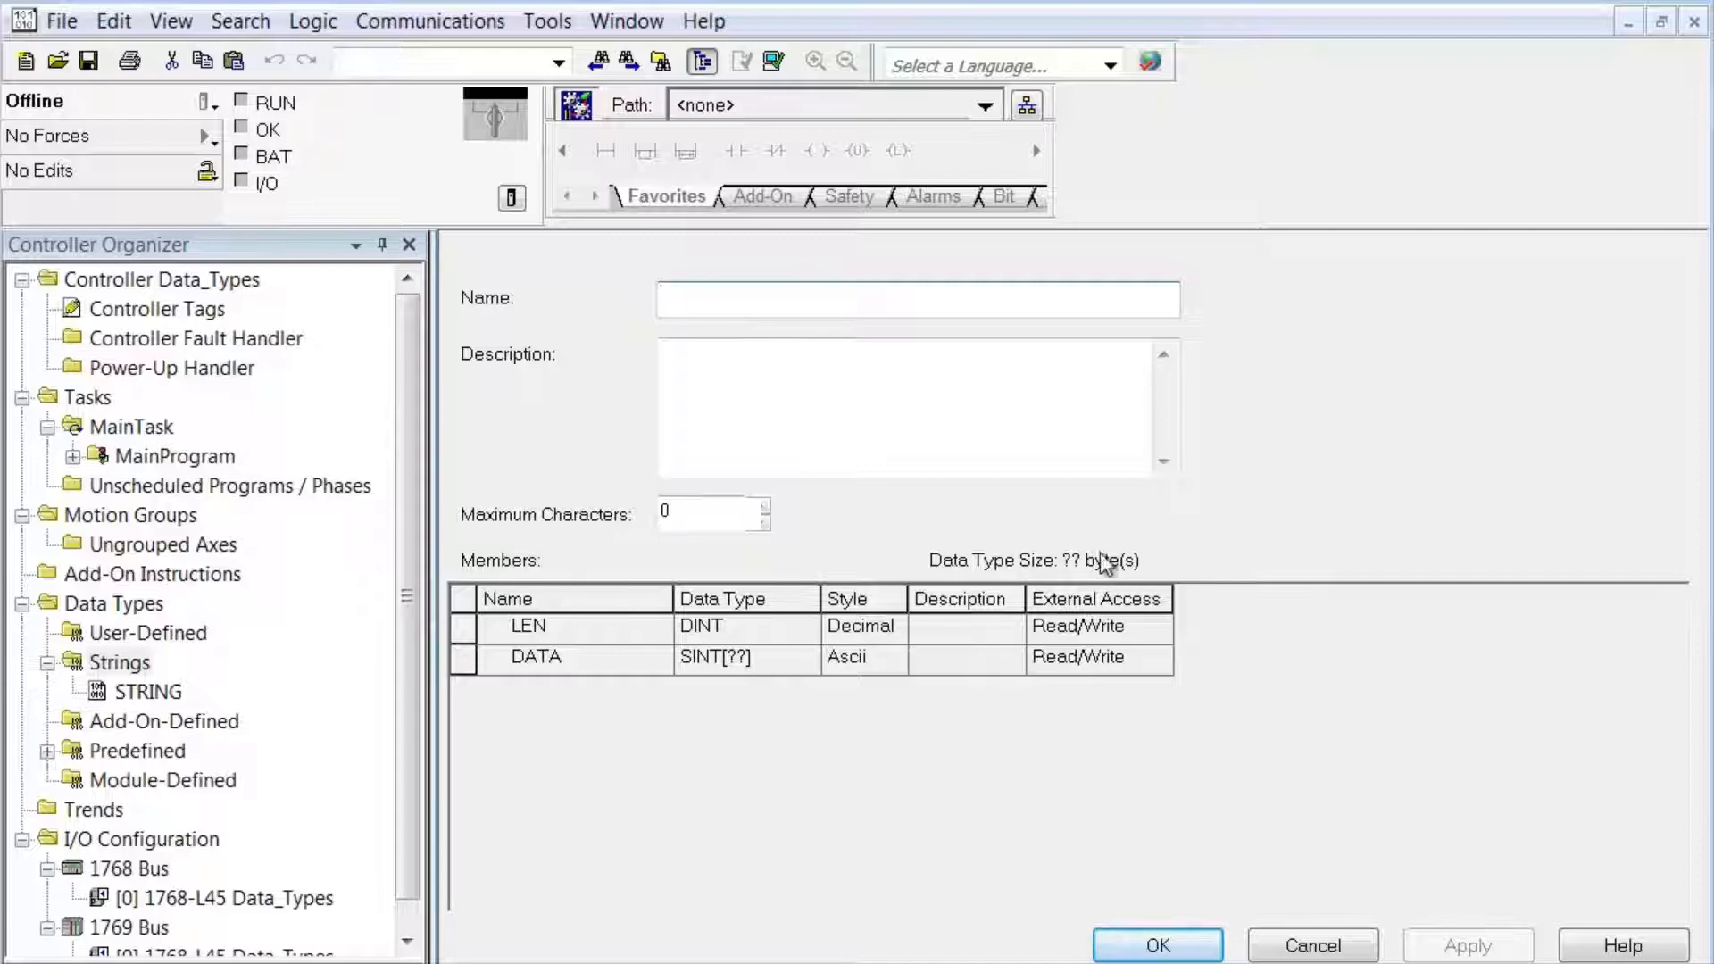
{"action": "left_click", "coordinate": [1329, 953]}
Review the STRING data type definition again, close it, and collapse the Strings folder
{"action": "double_click", "coordinate": [149, 691]}
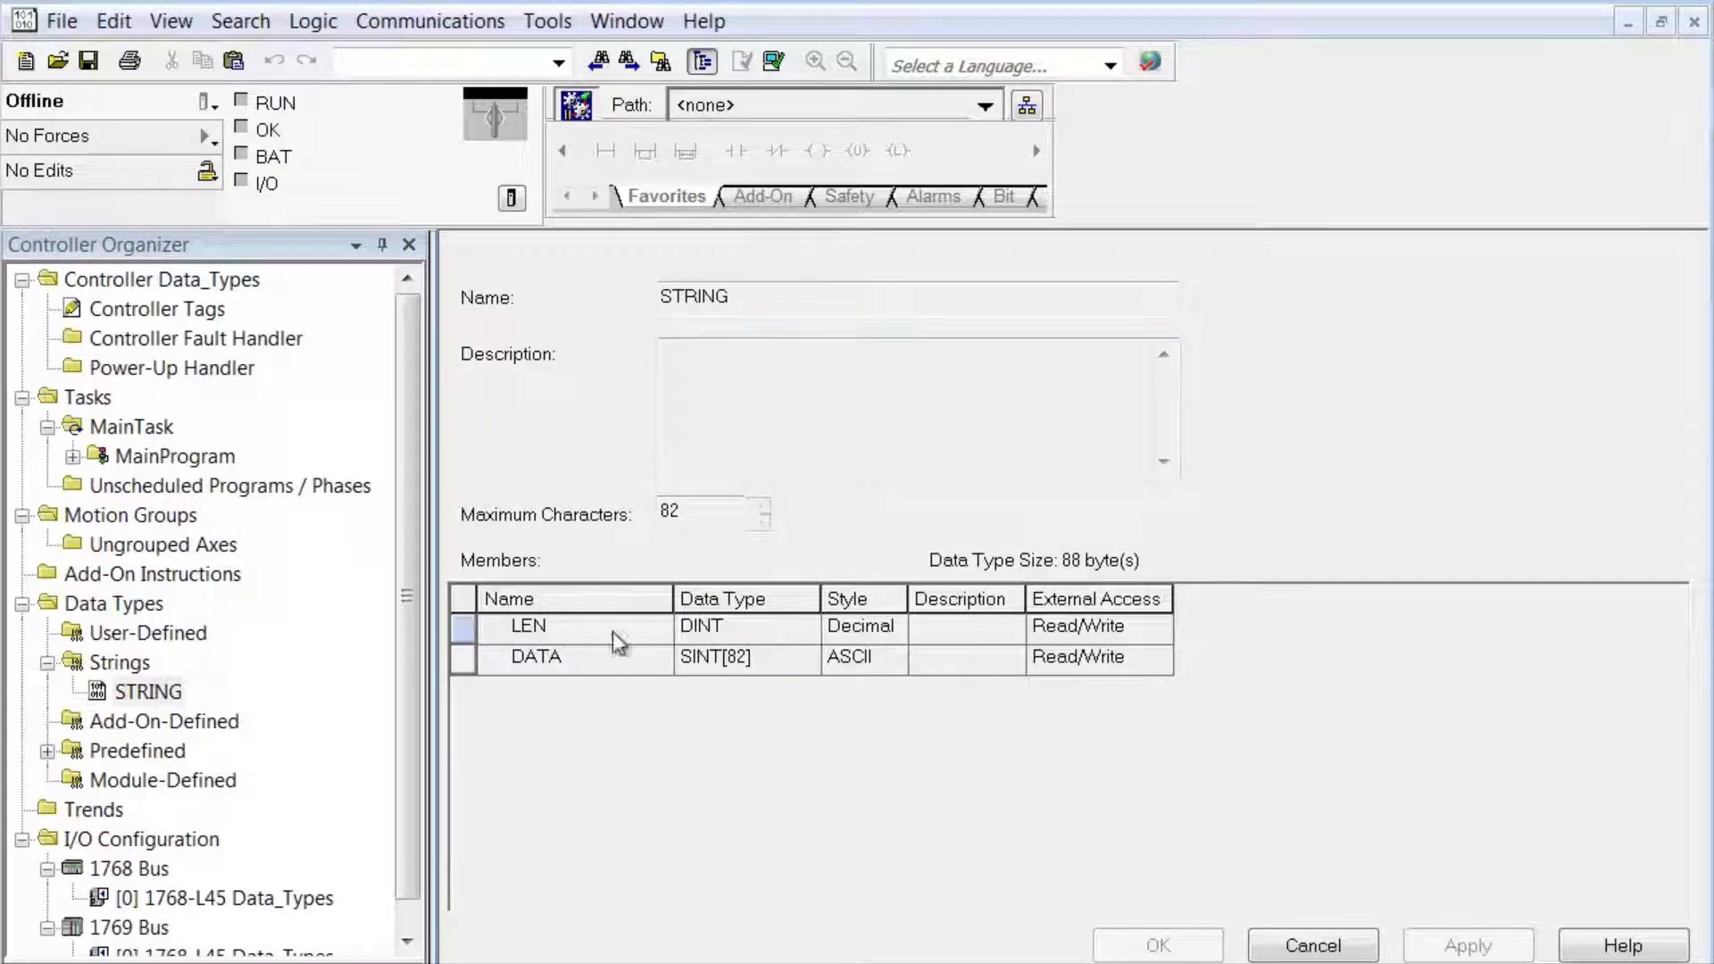
{"action": "left_click", "coordinate": [1309, 944]}
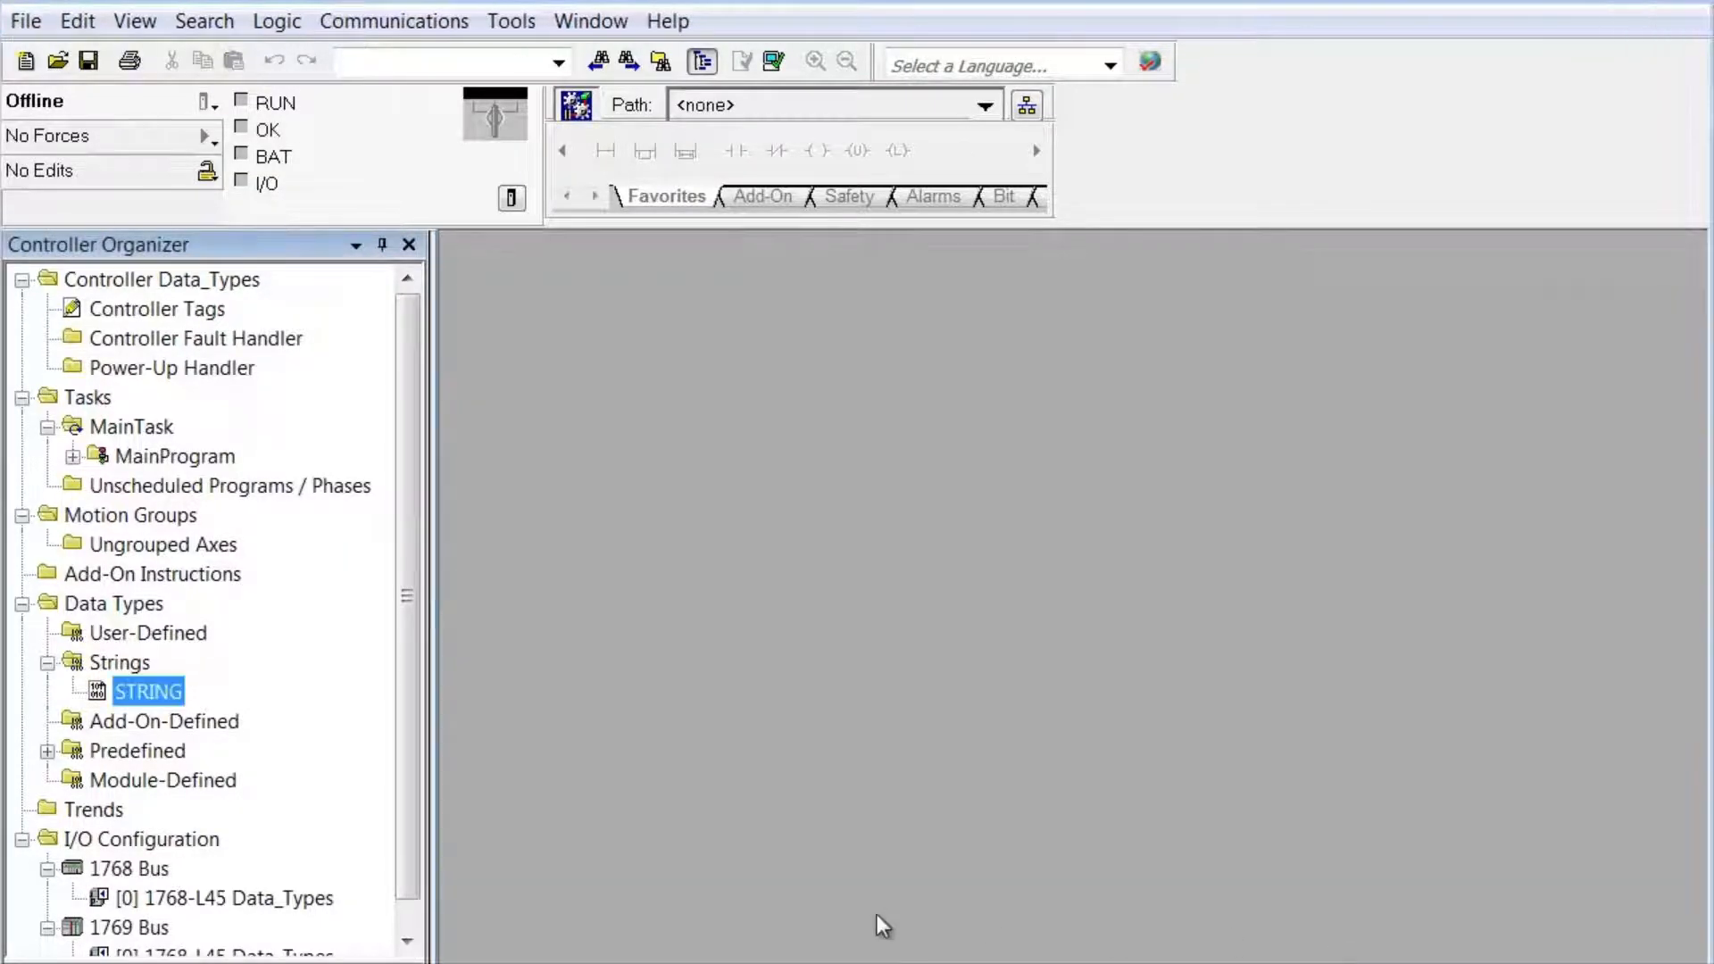
{"action": "left_click", "coordinate": [51, 665]}
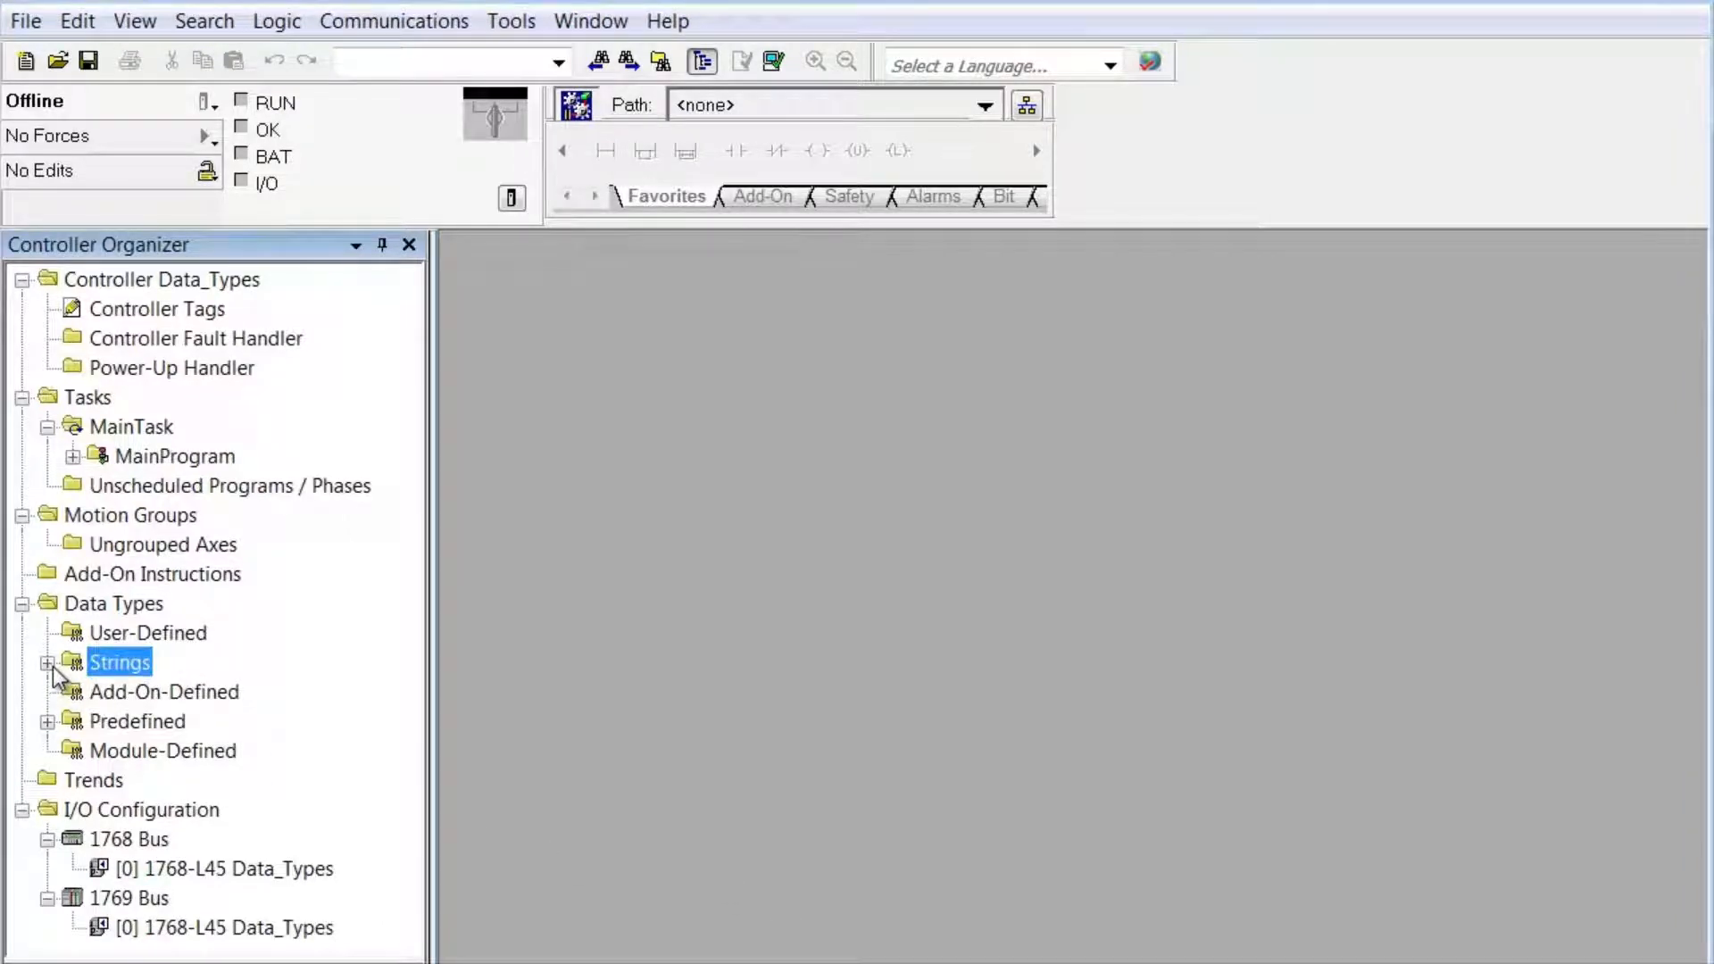
Expand the Predefined data types and look through the list as far as REAL
{"action": "left_click", "coordinate": [48, 722]}
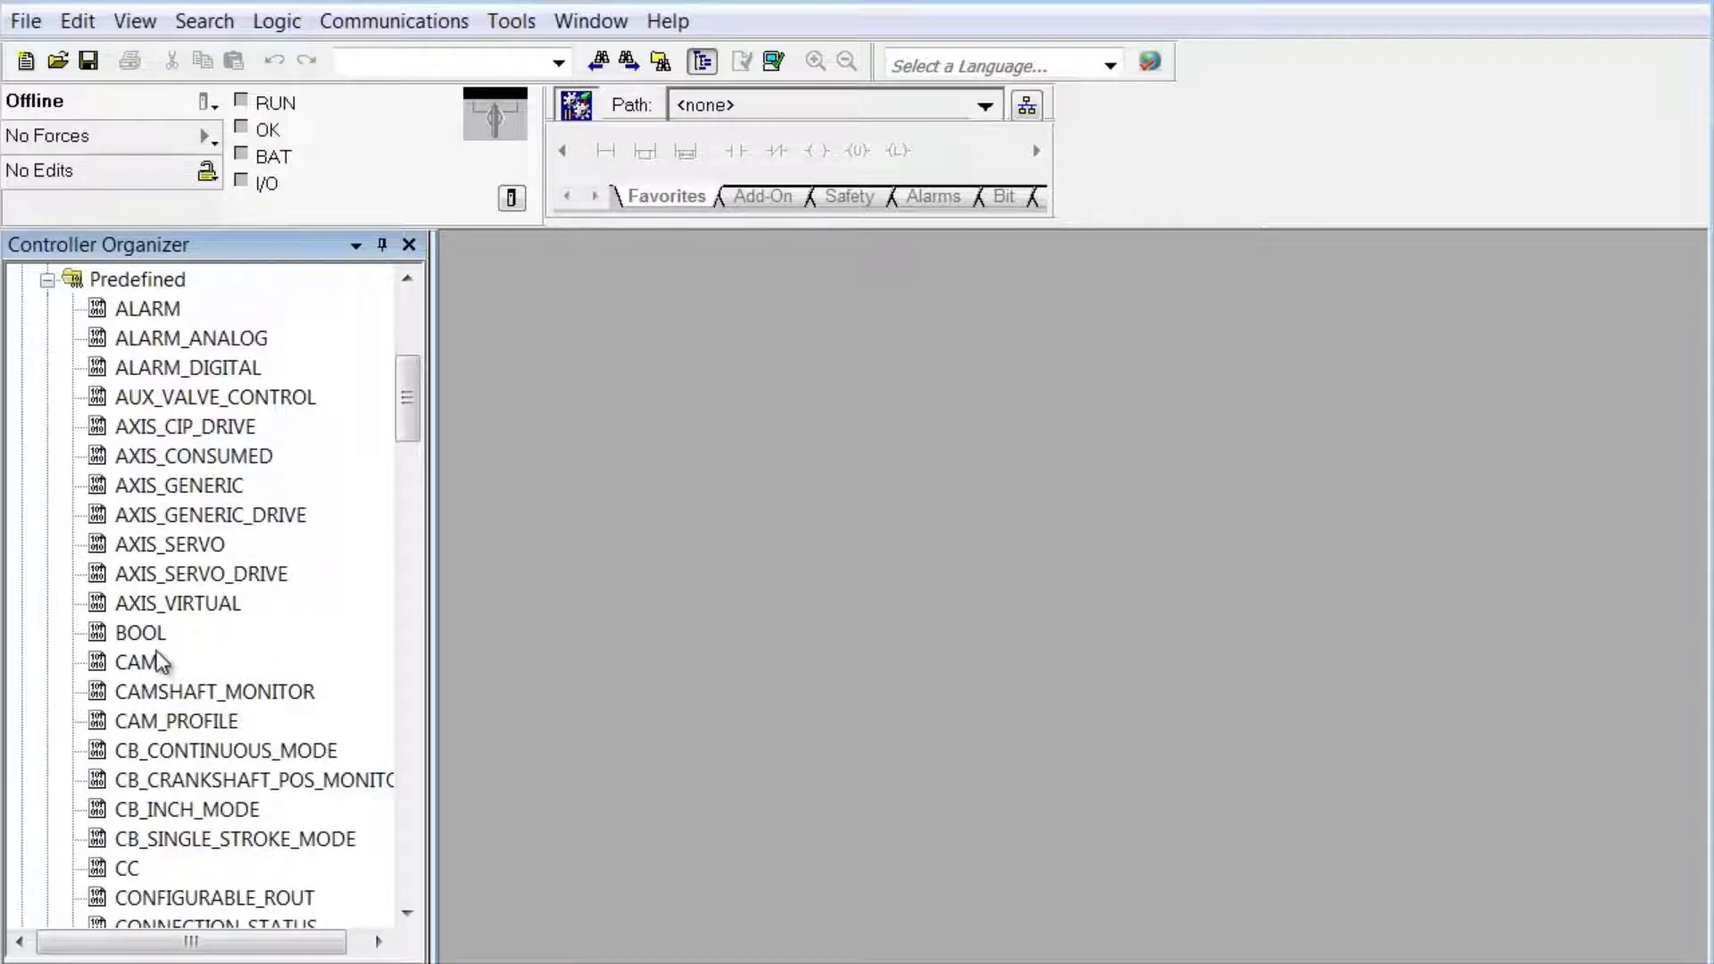
{"action": "left_click", "coordinate": [409, 802]}
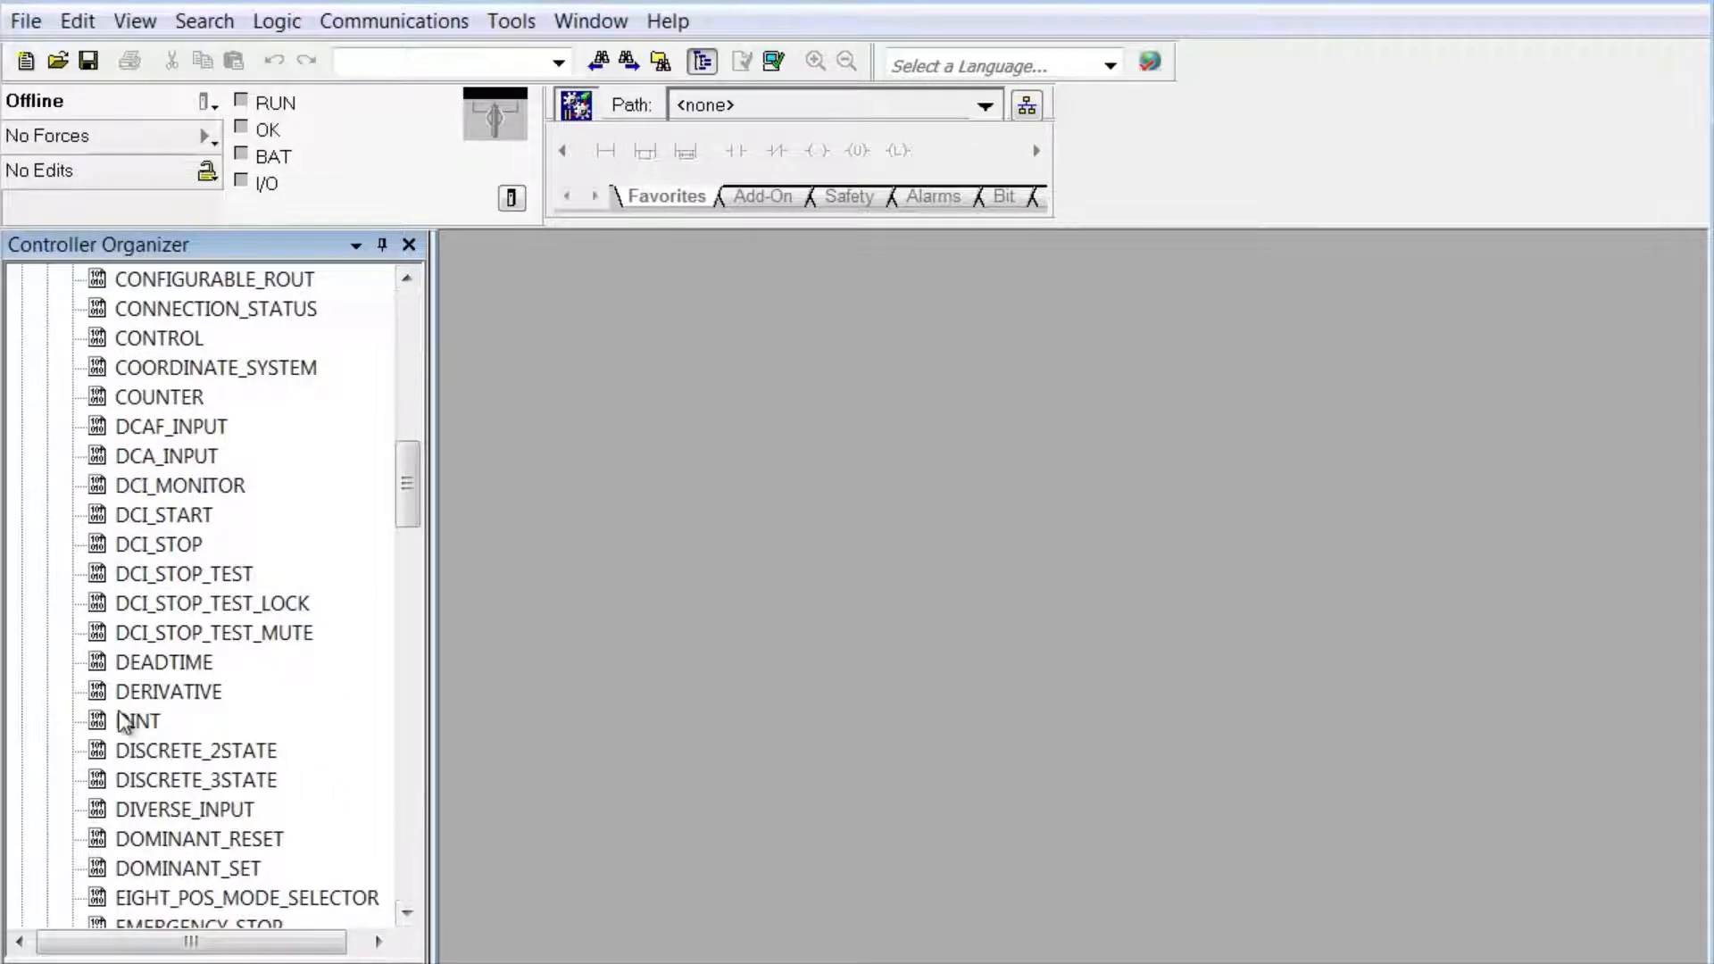
{"action": "left_click", "coordinate": [400, 789]}
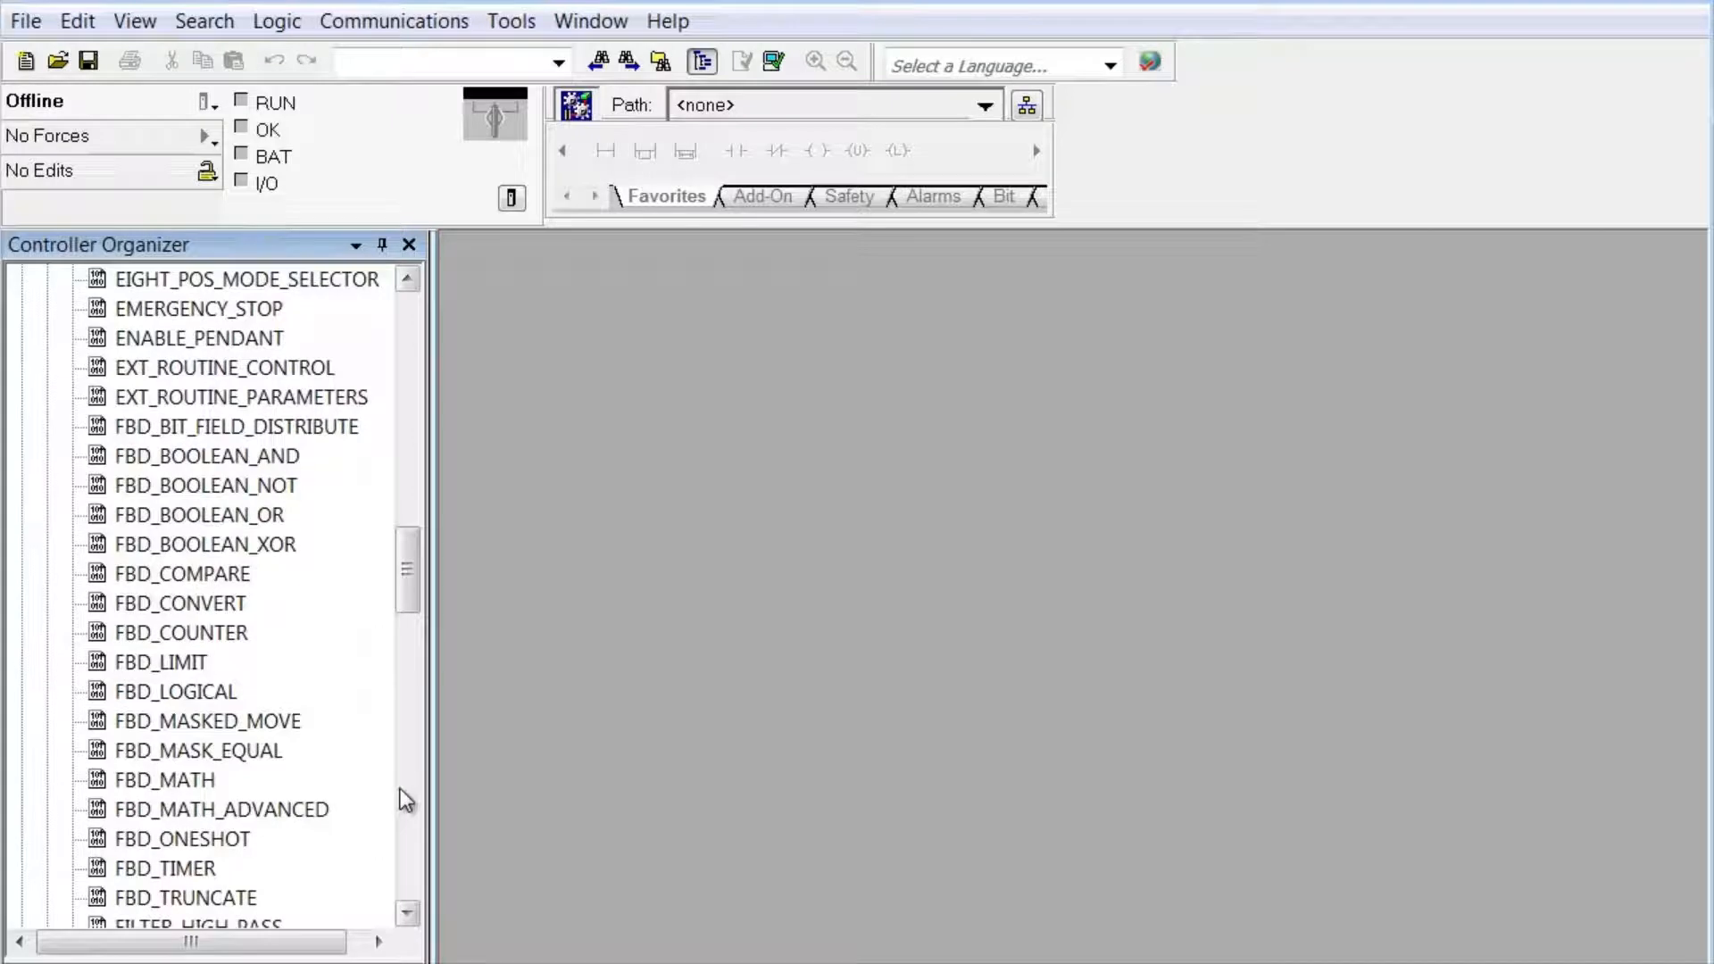
{"action": "left_click", "coordinate": [400, 789]}
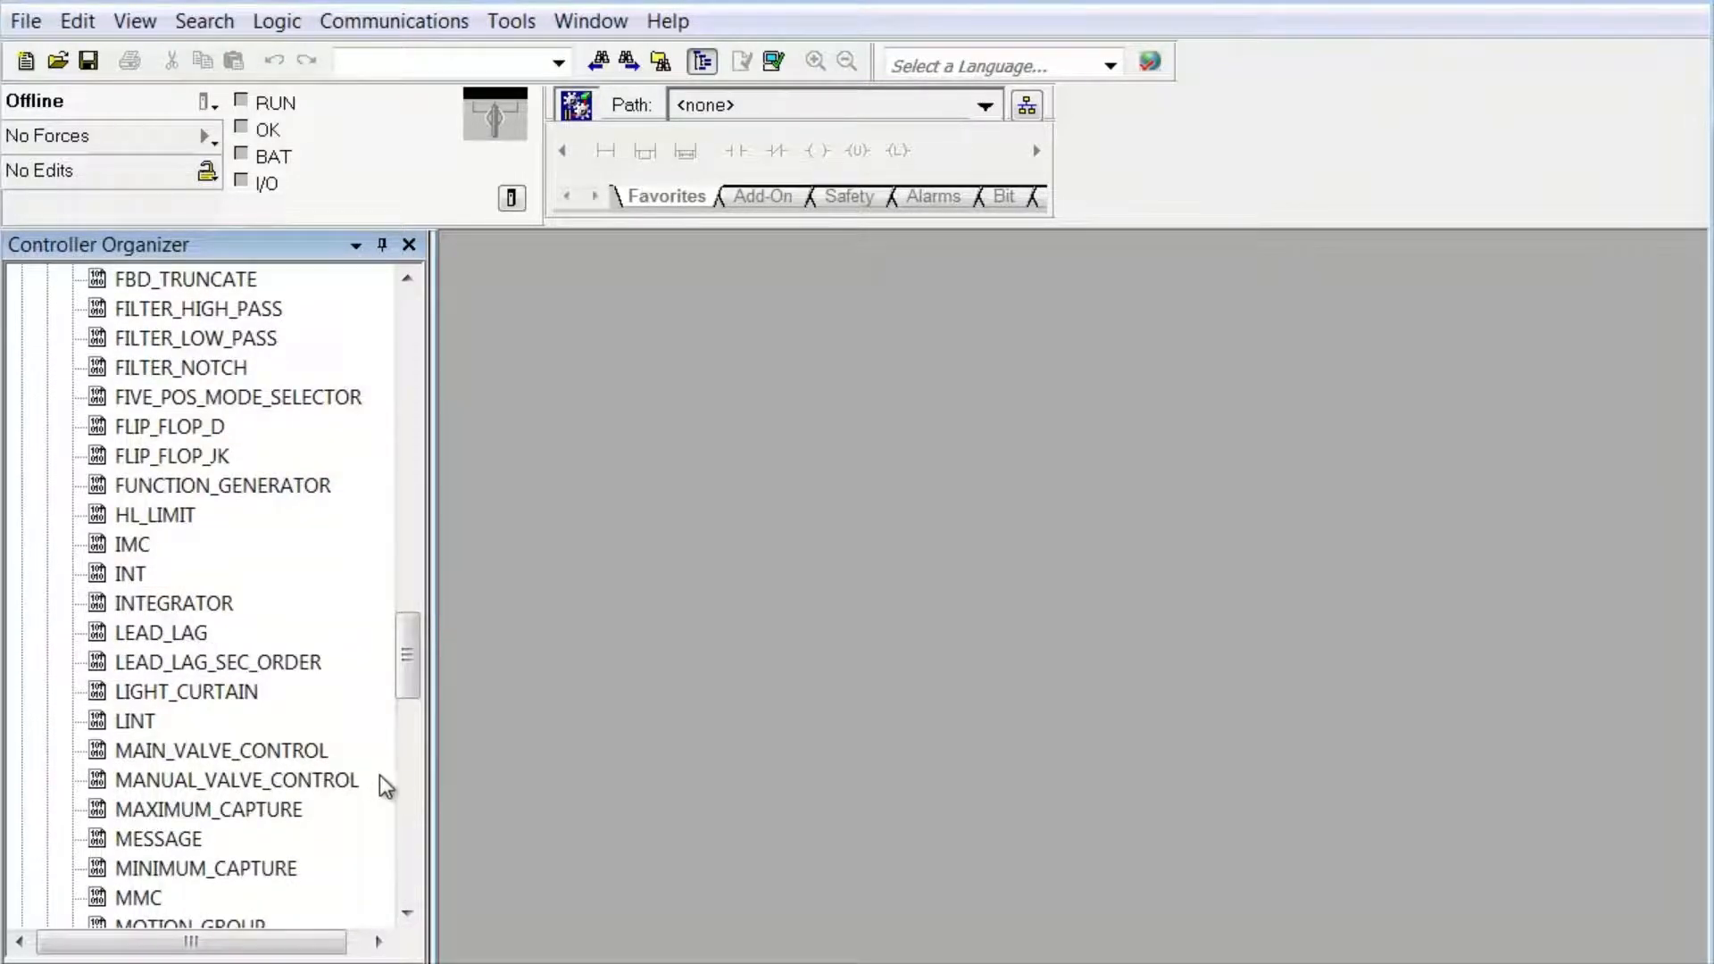
{"action": "left_click", "coordinate": [402, 790]}
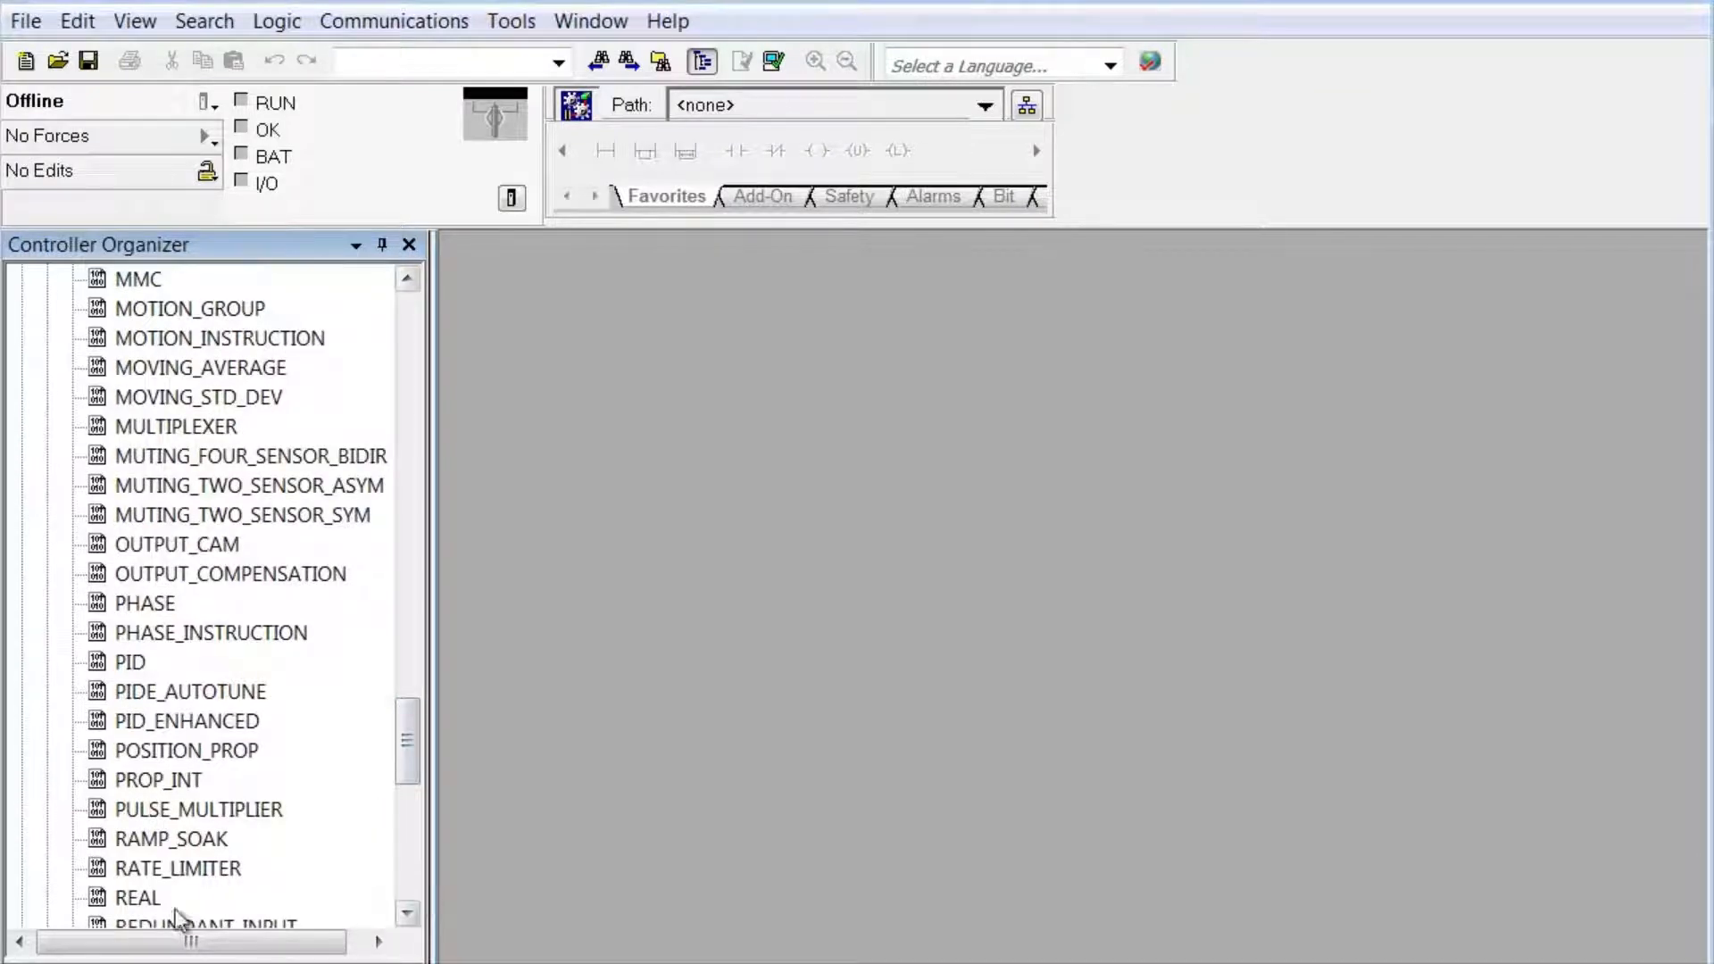
{"action": "left_click", "coordinate": [143, 904]}
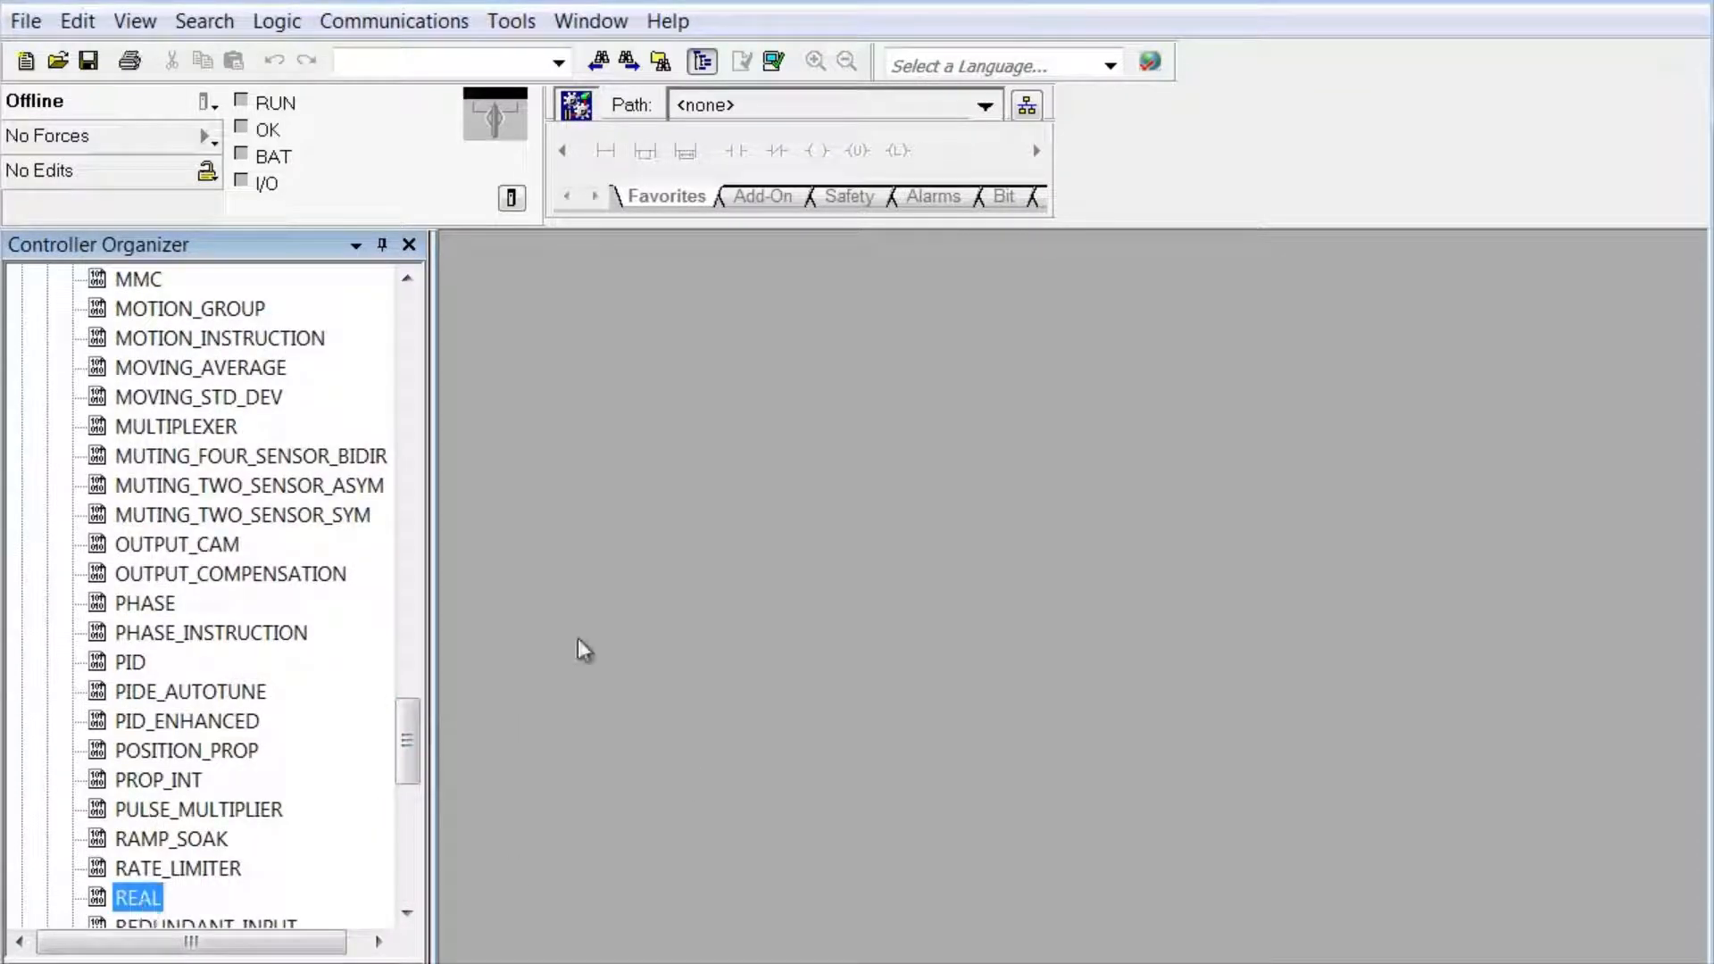
Examine the members of the predefined PID data type, close its definition, and select REAL again
{"action": "double_click", "coordinate": [114, 665]}
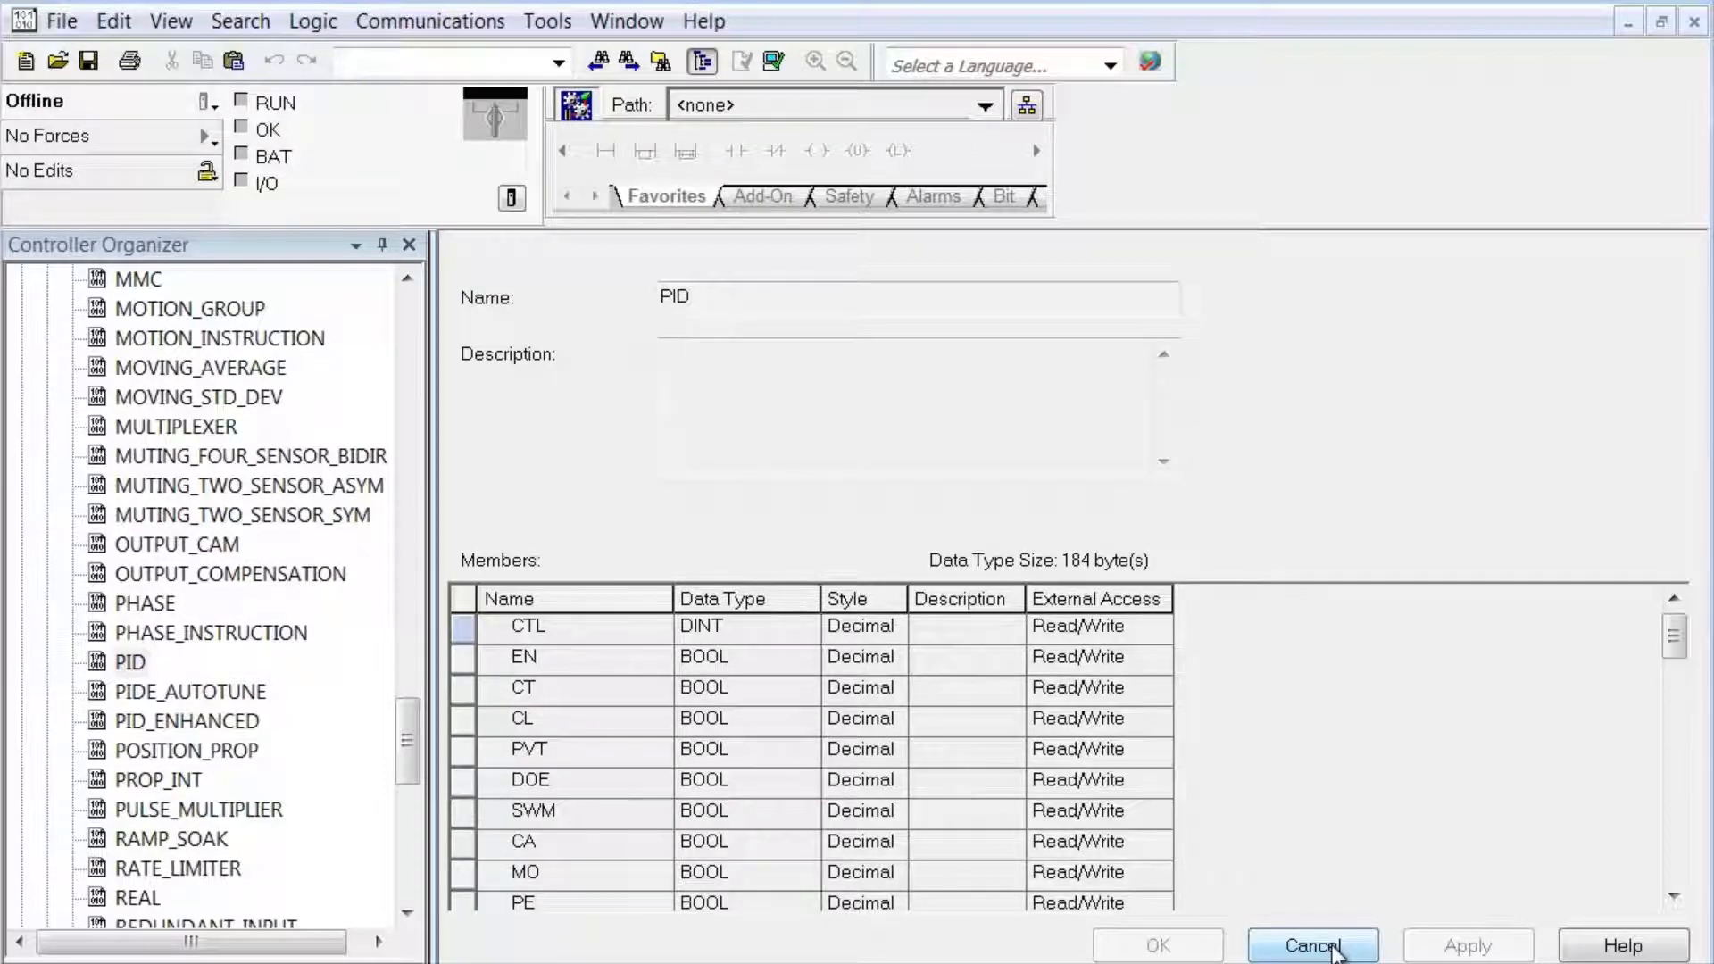
{"action": "left_click", "coordinate": [1312, 945]}
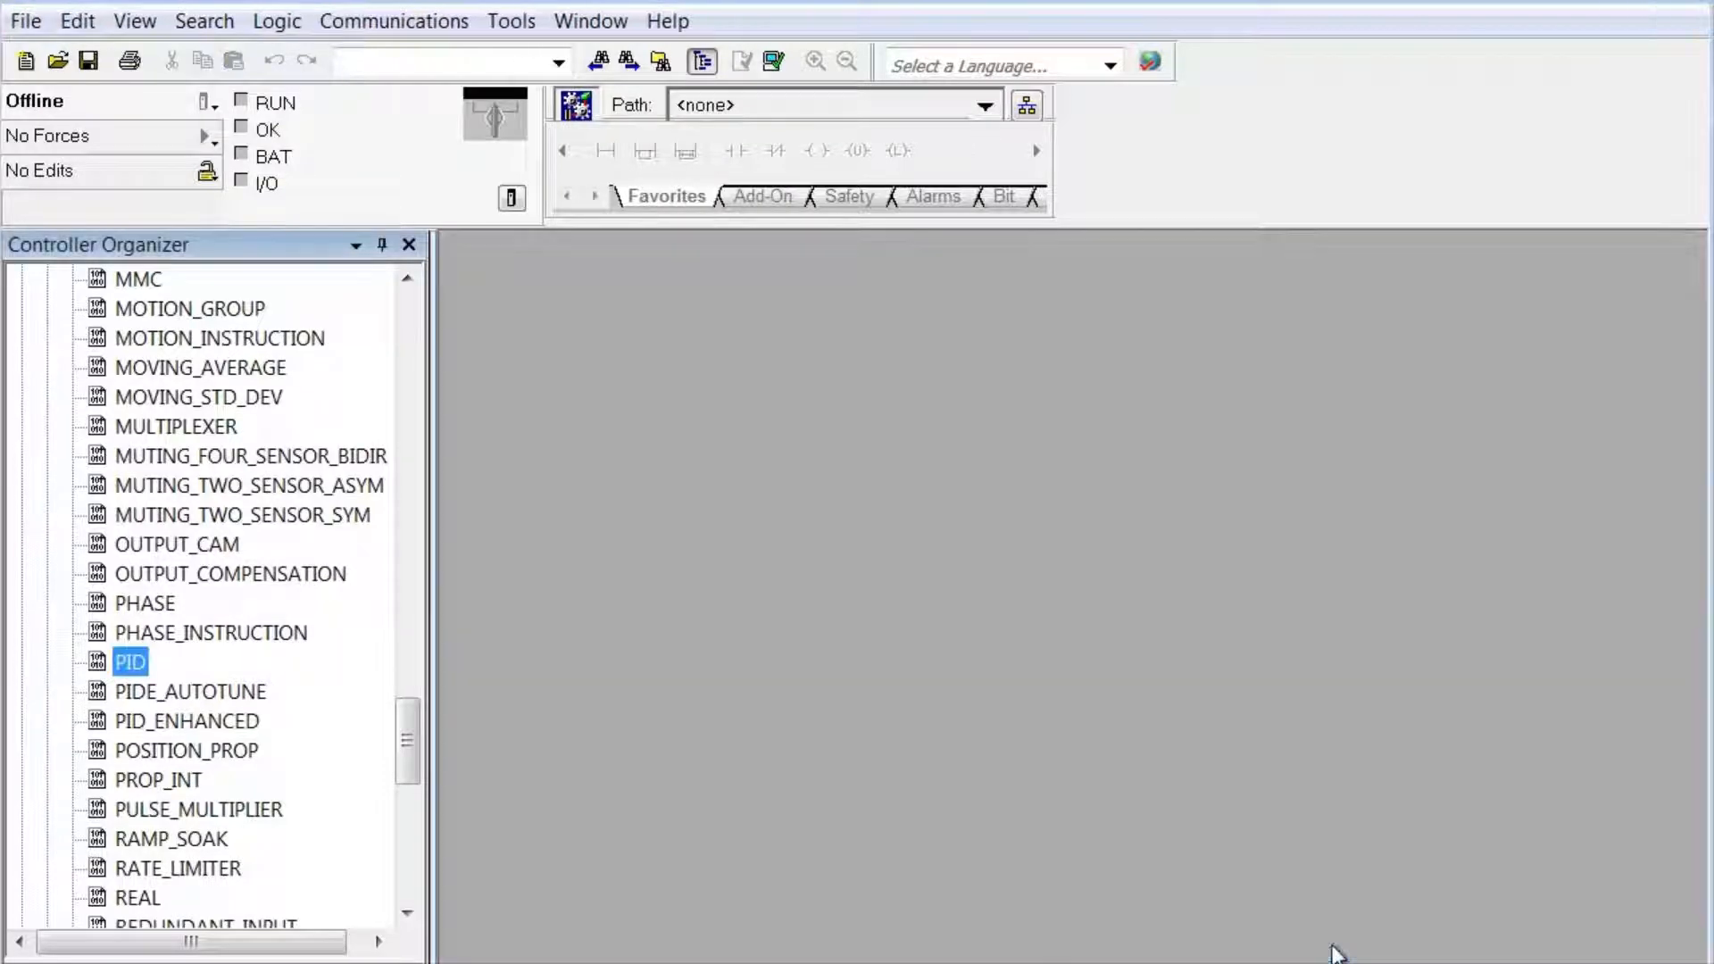
{"action": "left_click", "coordinate": [154, 897]}
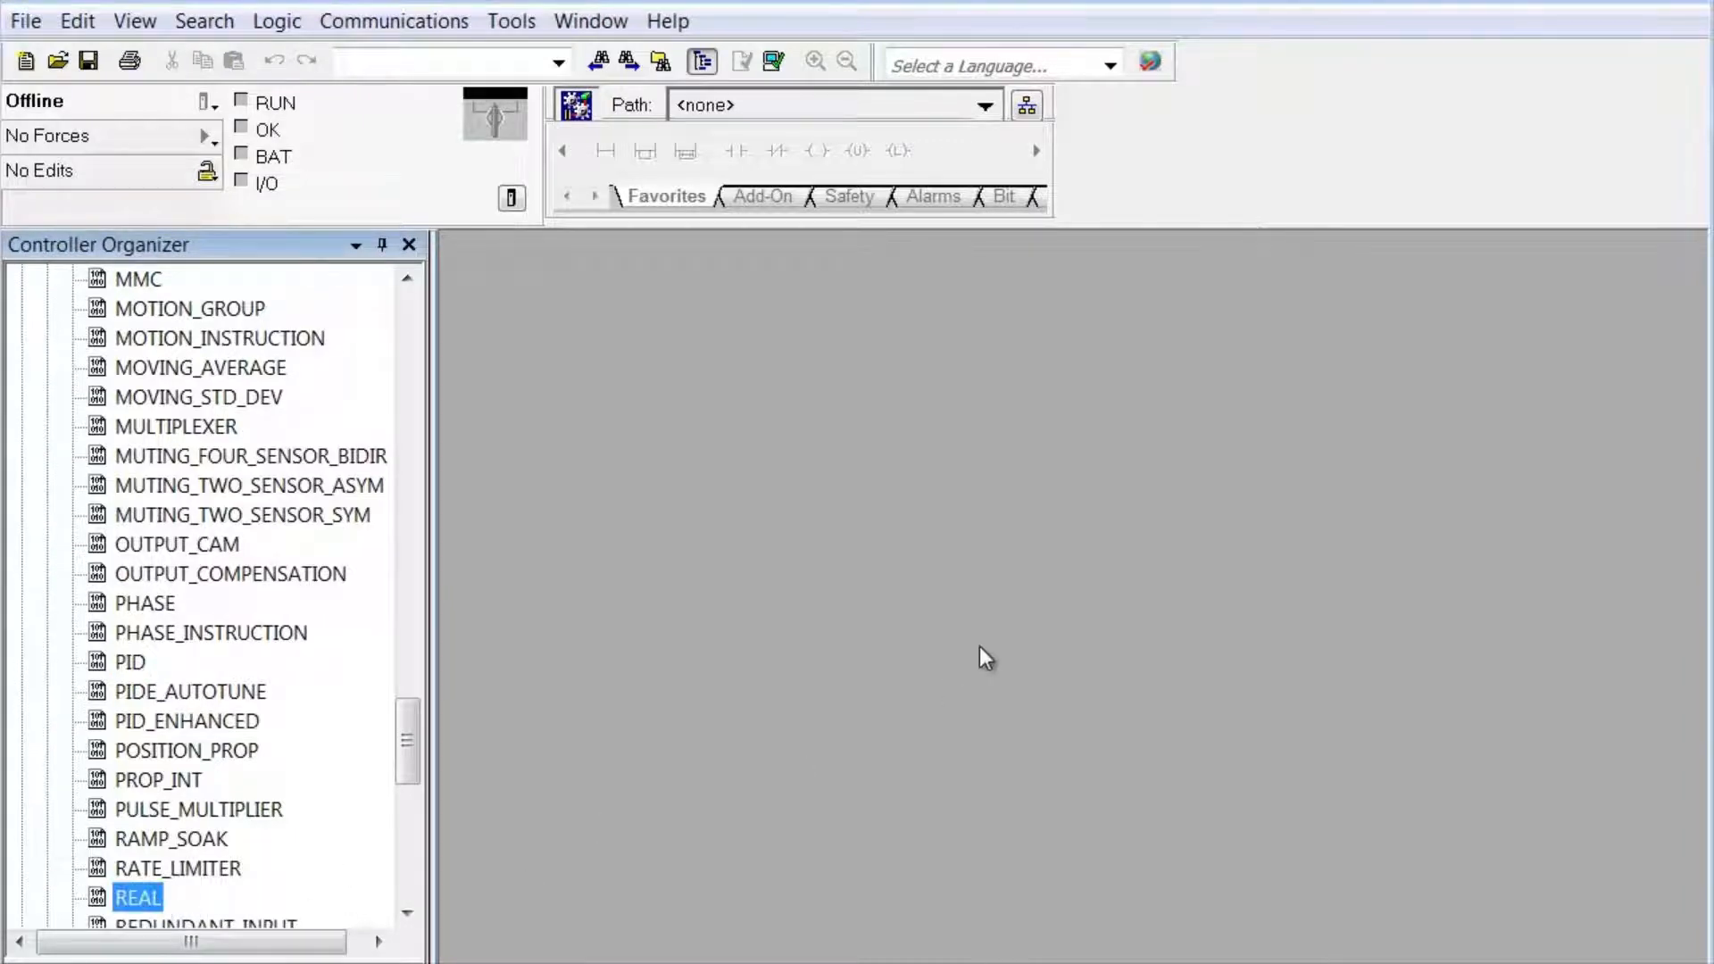
Look through the rest of the predefined data types and select SINT
{"action": "left_click", "coordinate": [412, 883]}
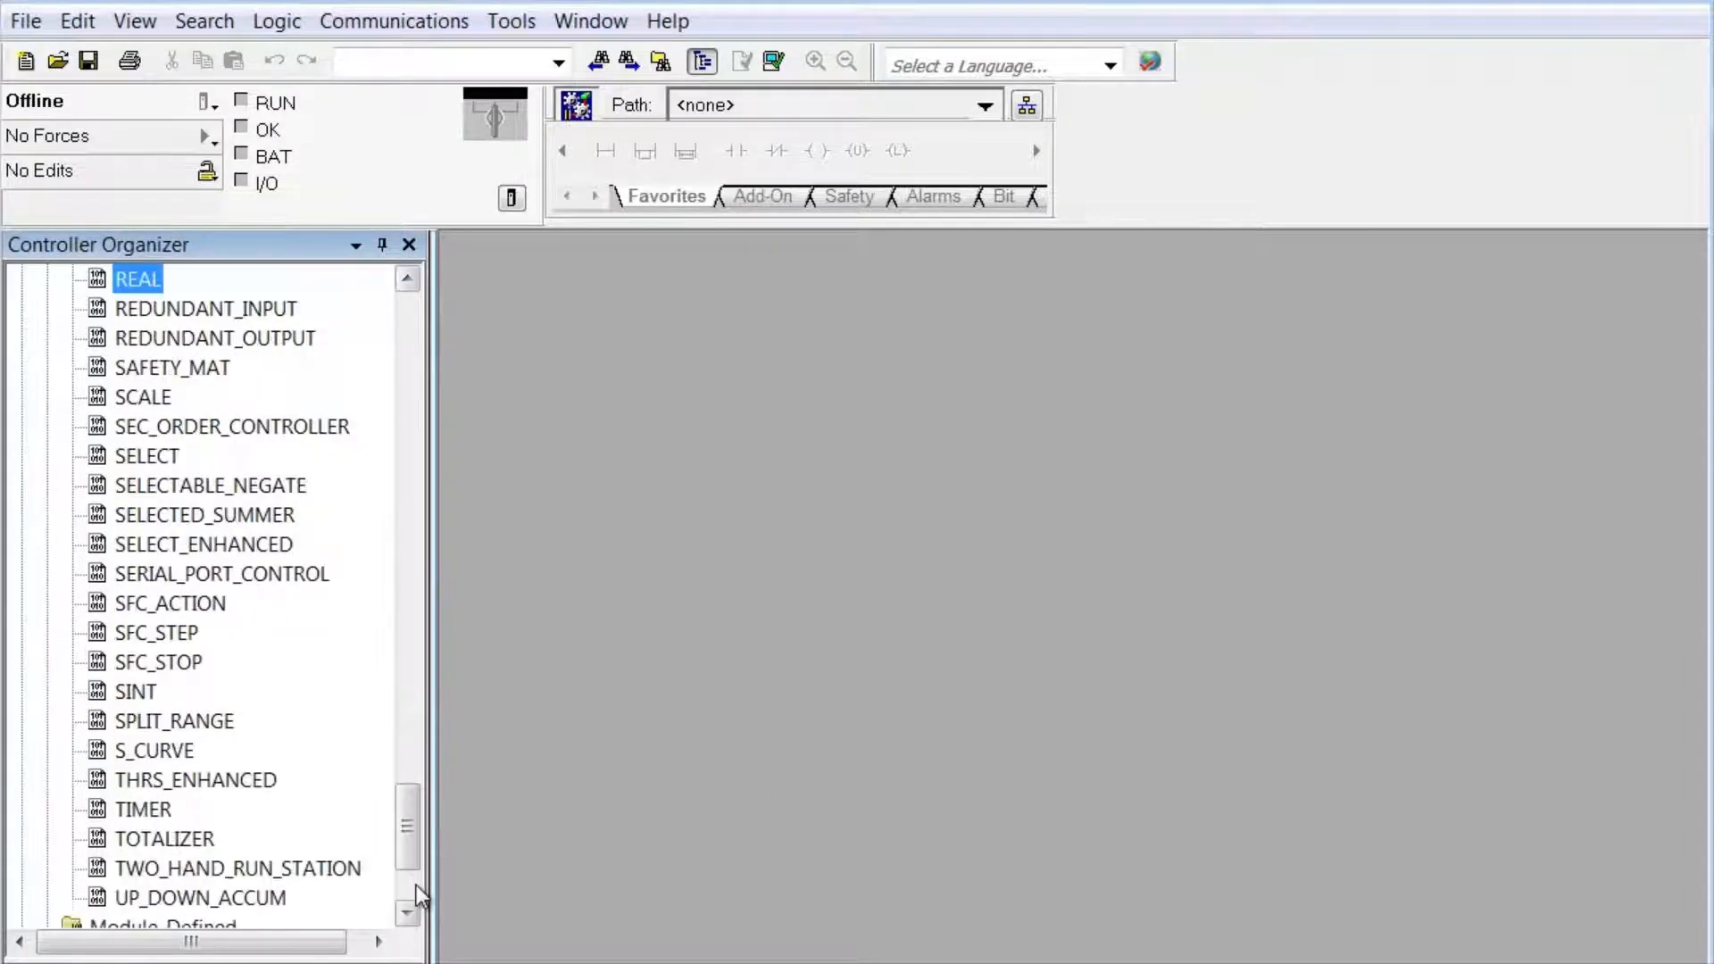
{"action": "left_click", "coordinate": [401, 892]}
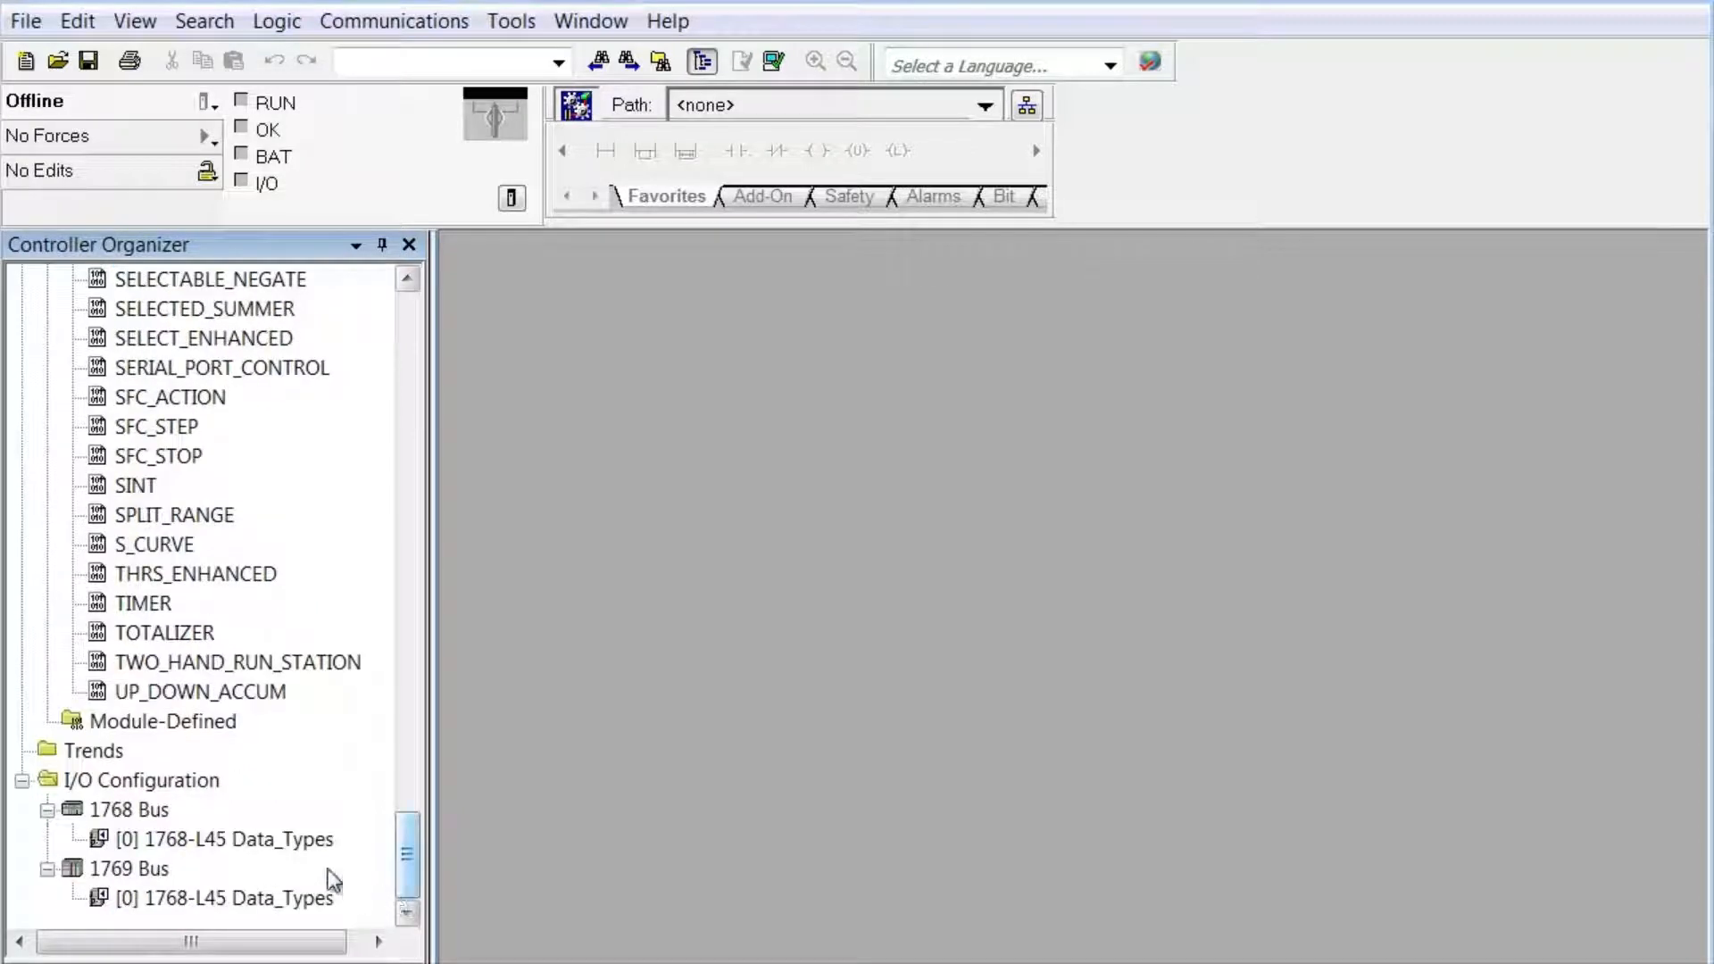
{"action": "left_click", "coordinate": [141, 487]}
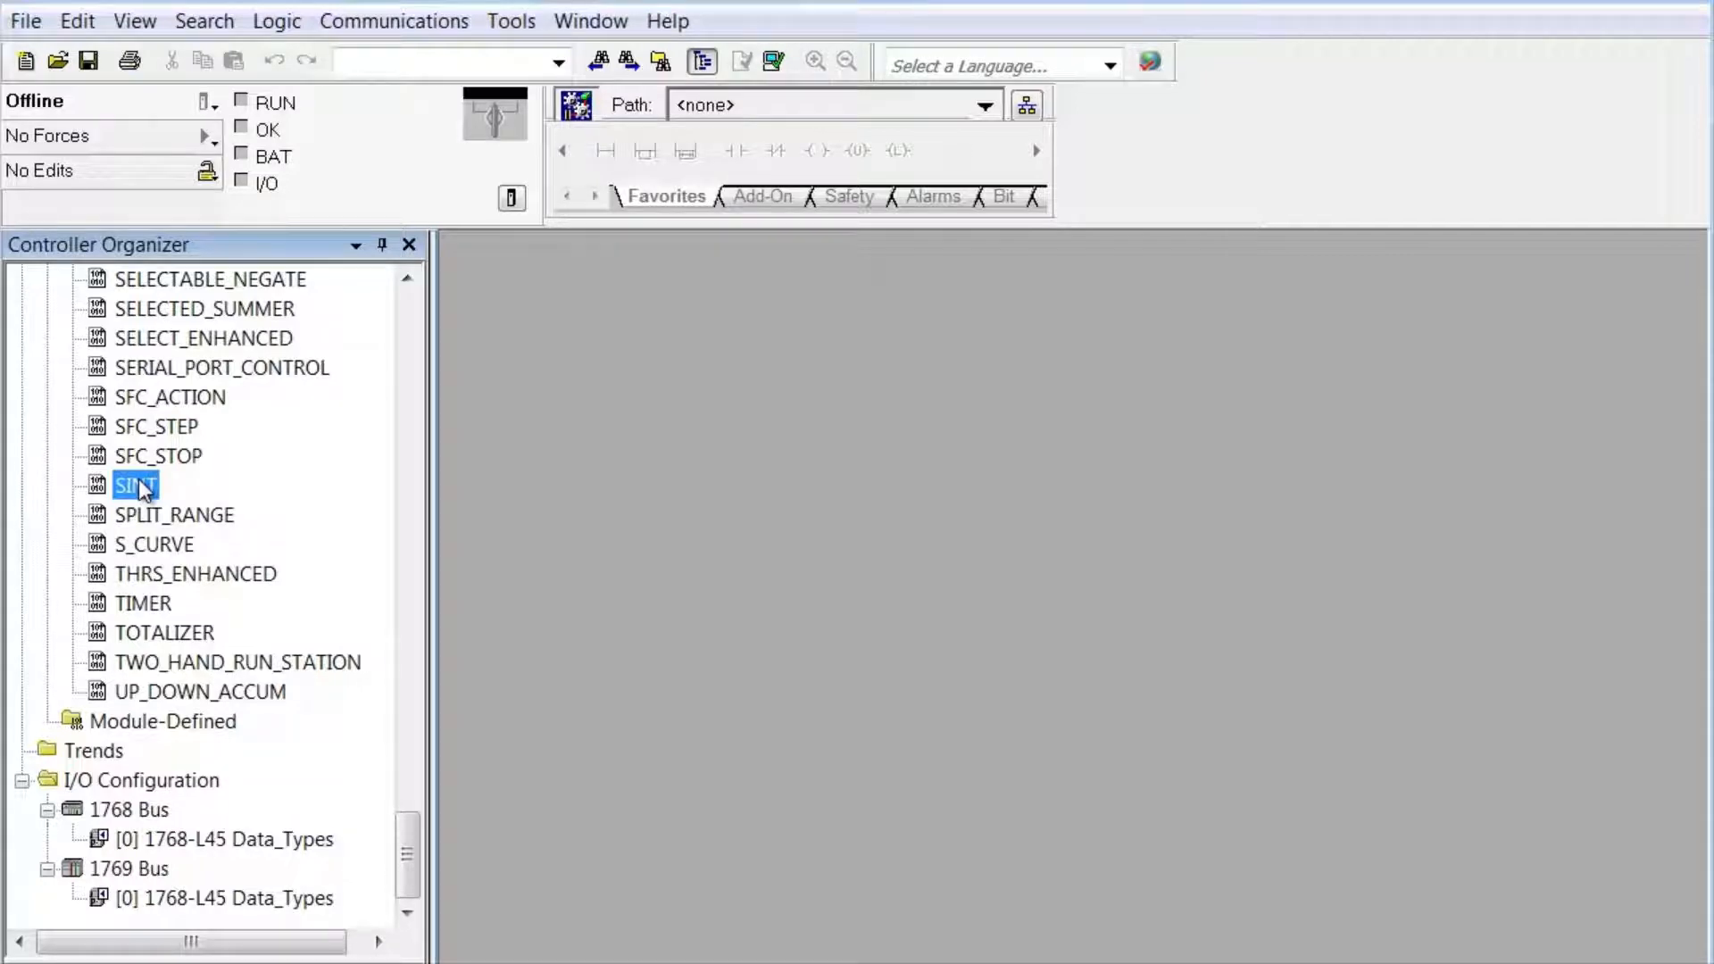
Try to add a 1769-OB16 output module to the 1769 Bus, filtering the module types by "ob", and cancel its creation
{"action": "left_click", "coordinate": [168, 896]}
{"action": "right_click", "coordinate": [146, 866]}
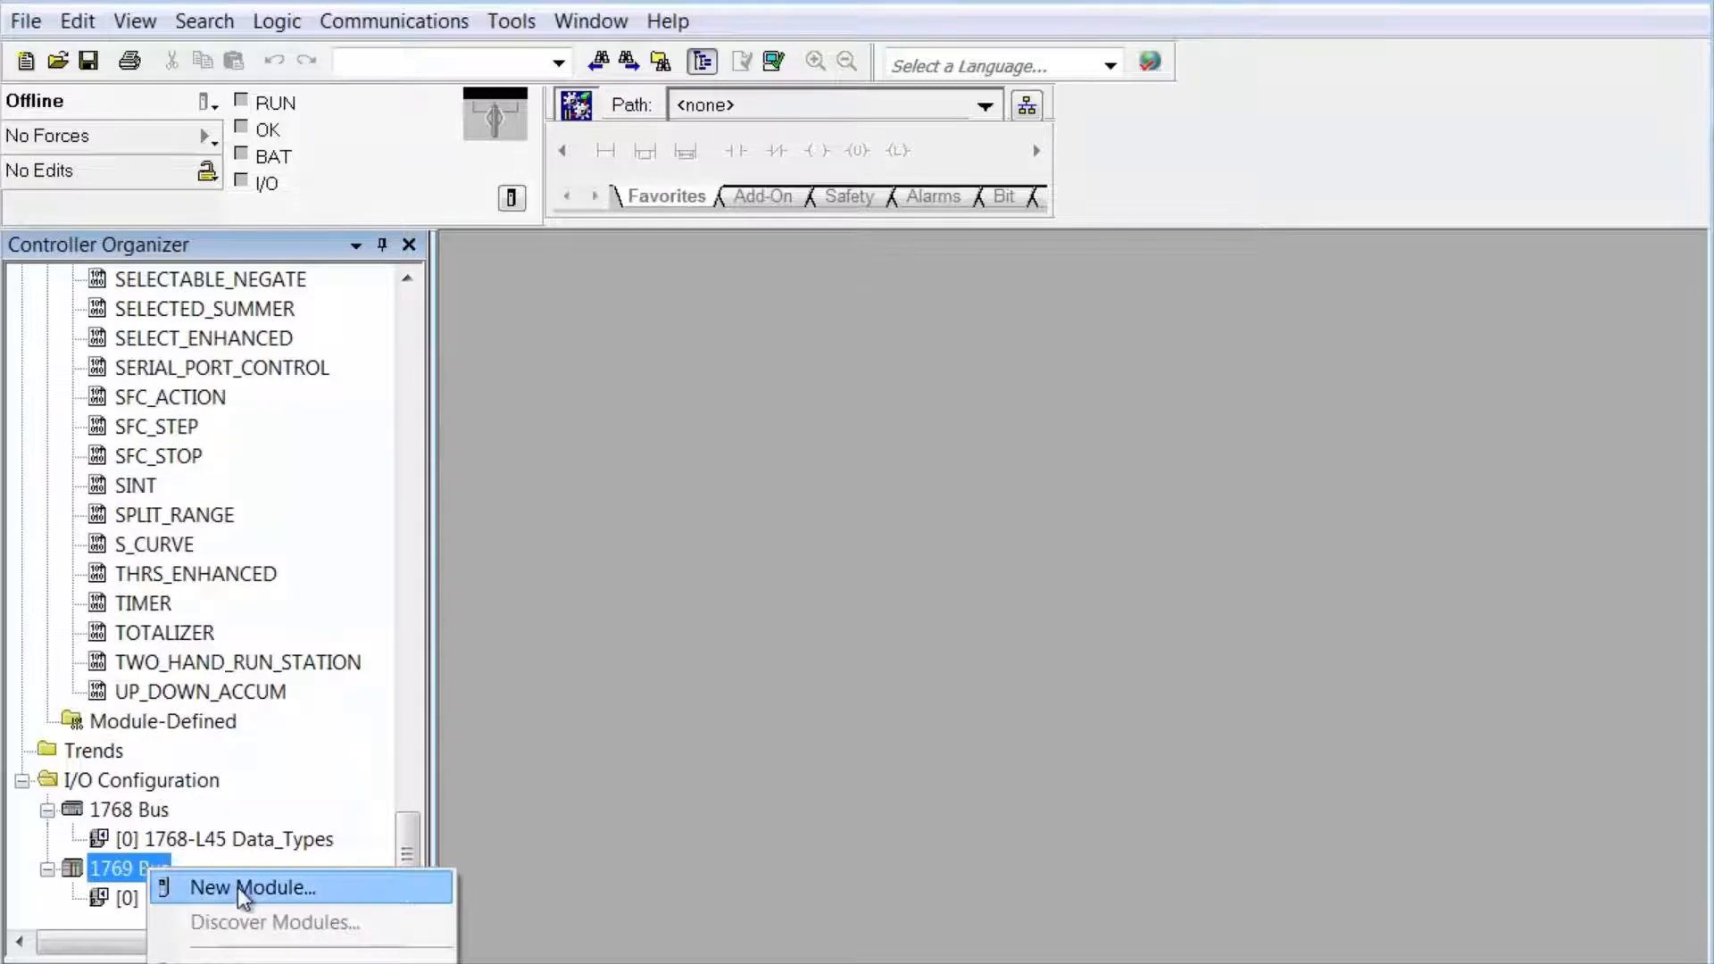
{"action": "right_click", "coordinate": [121, 897]}
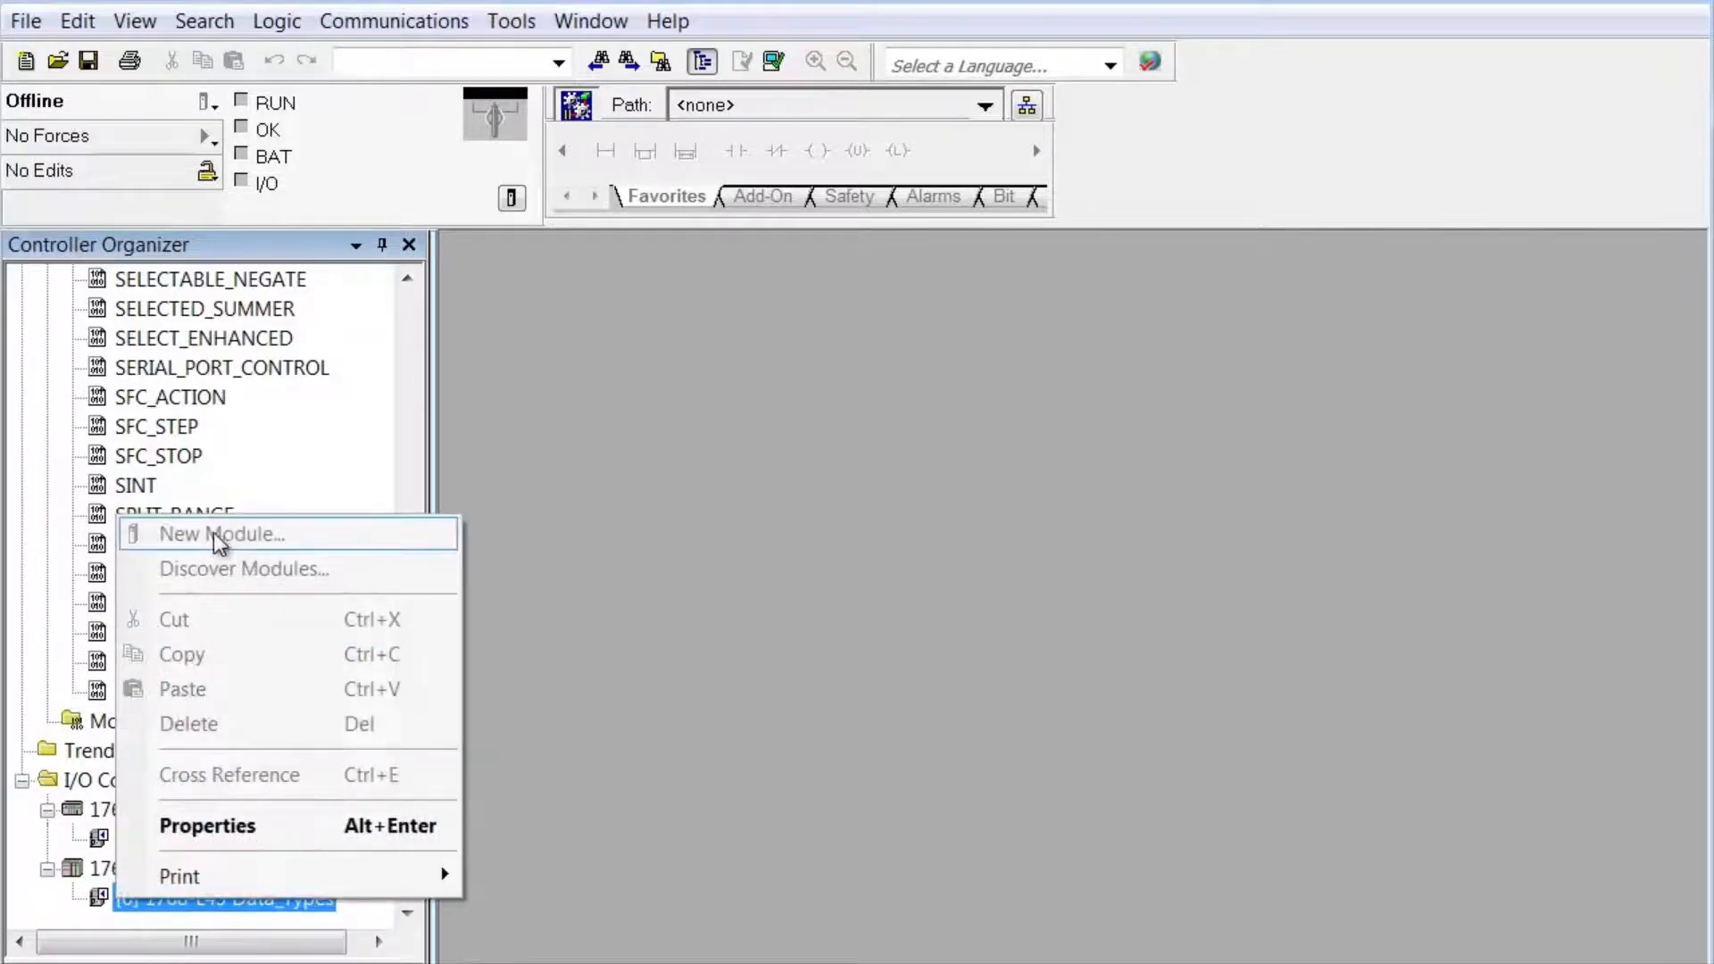
{"action": "left_click", "coordinate": [576, 671]}
{"action": "right_click", "coordinate": [166, 873]}
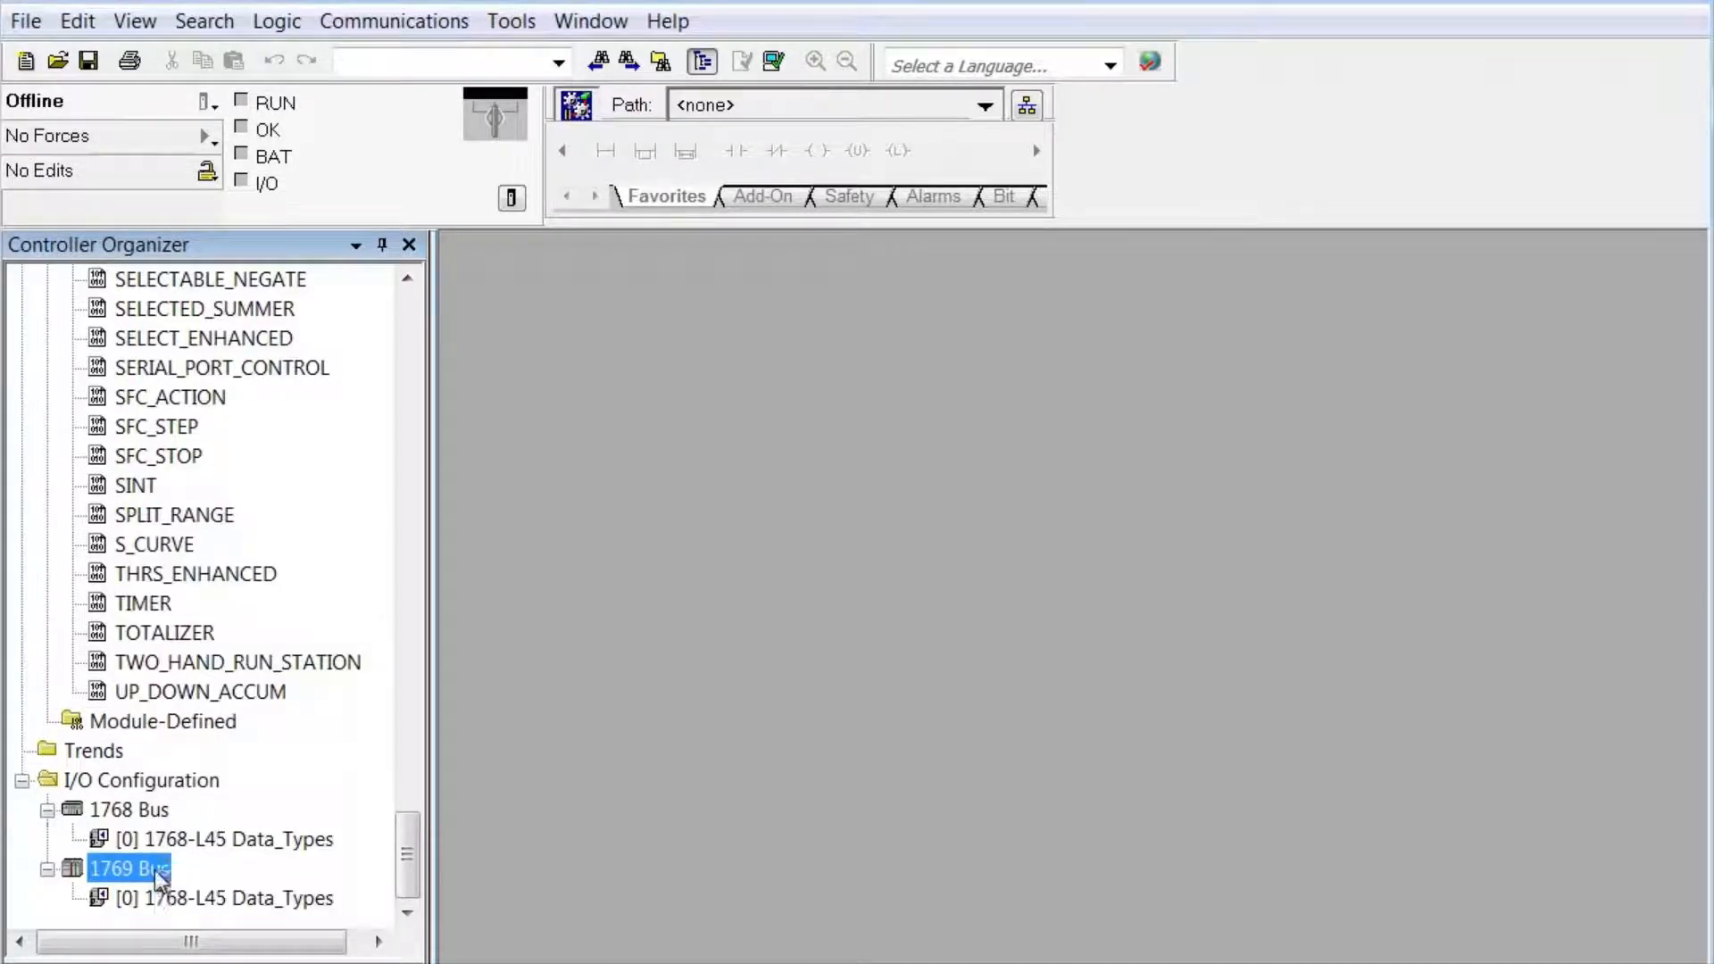
{"action": "left_click", "coordinate": [237, 891]}
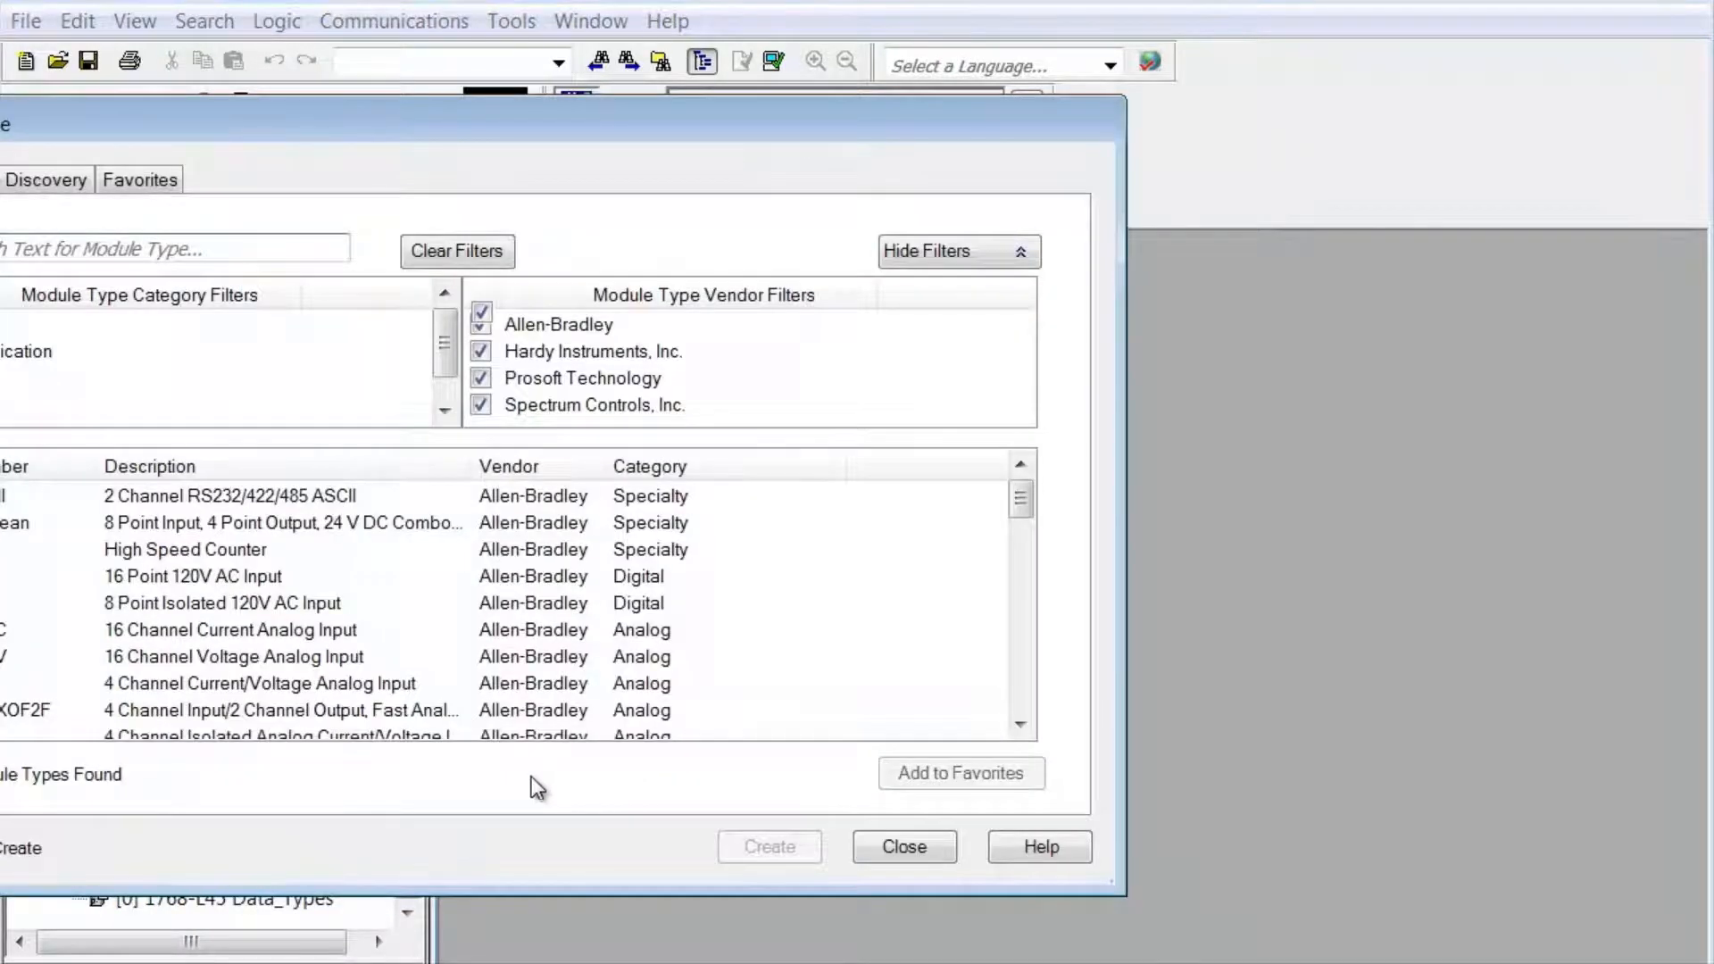
{"action": "left_click", "coordinate": [13, 258]}
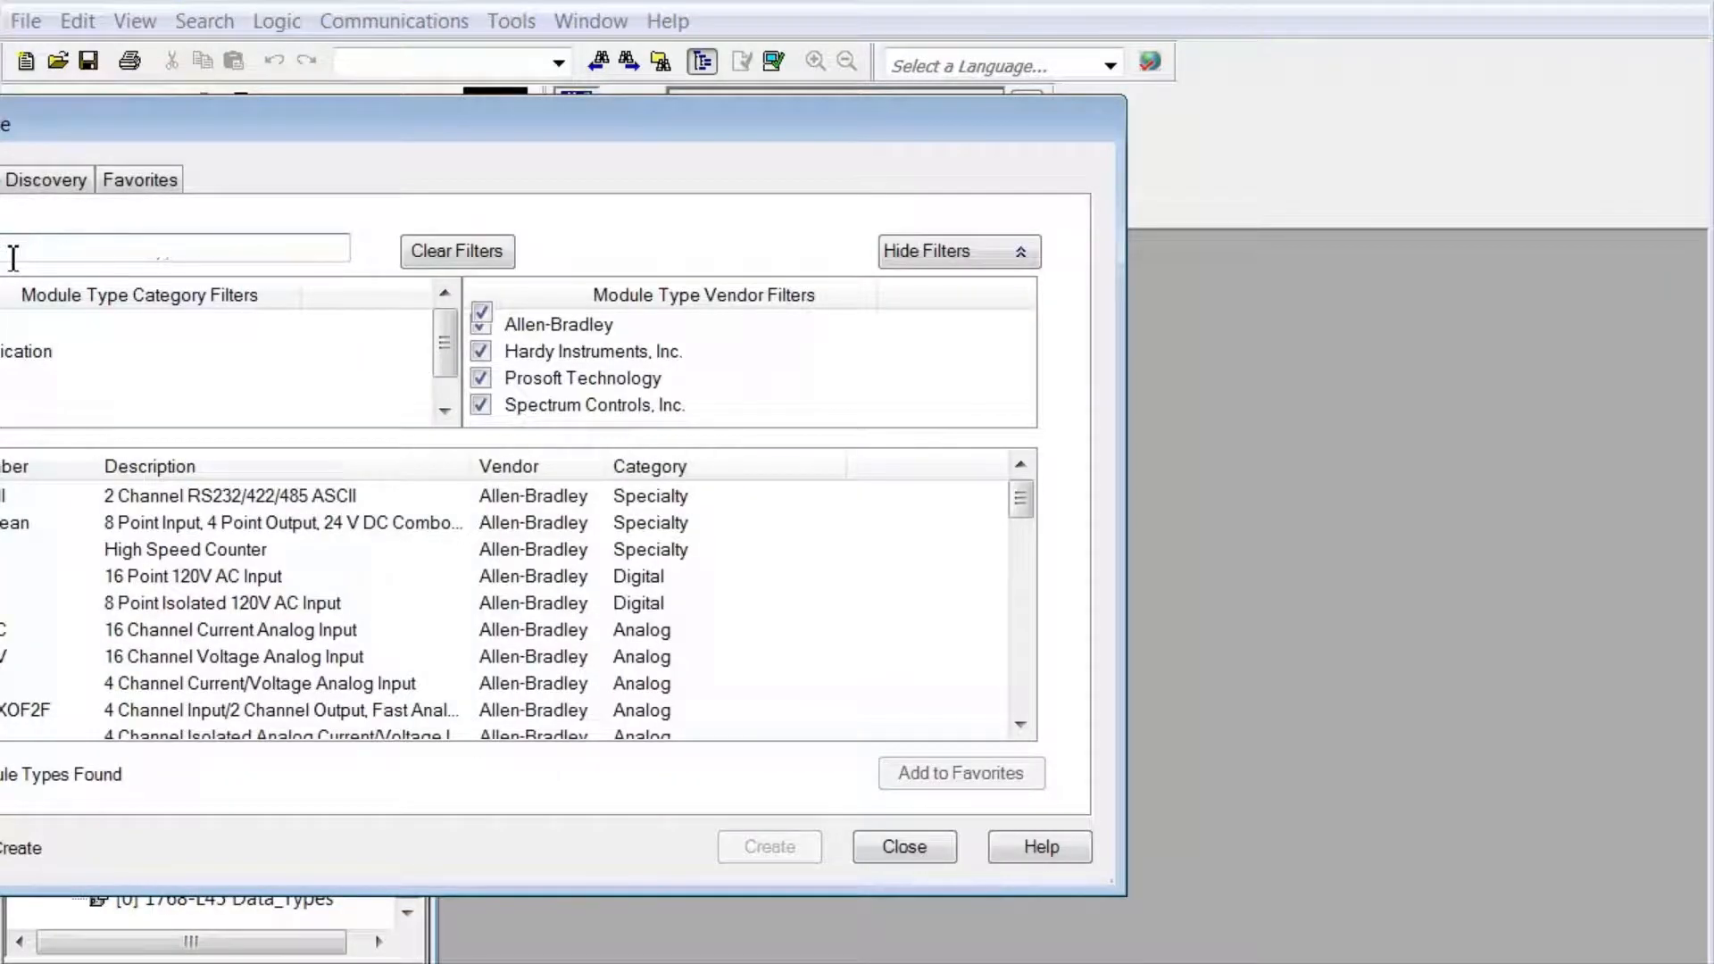
{"action": "type", "text": "ob"}
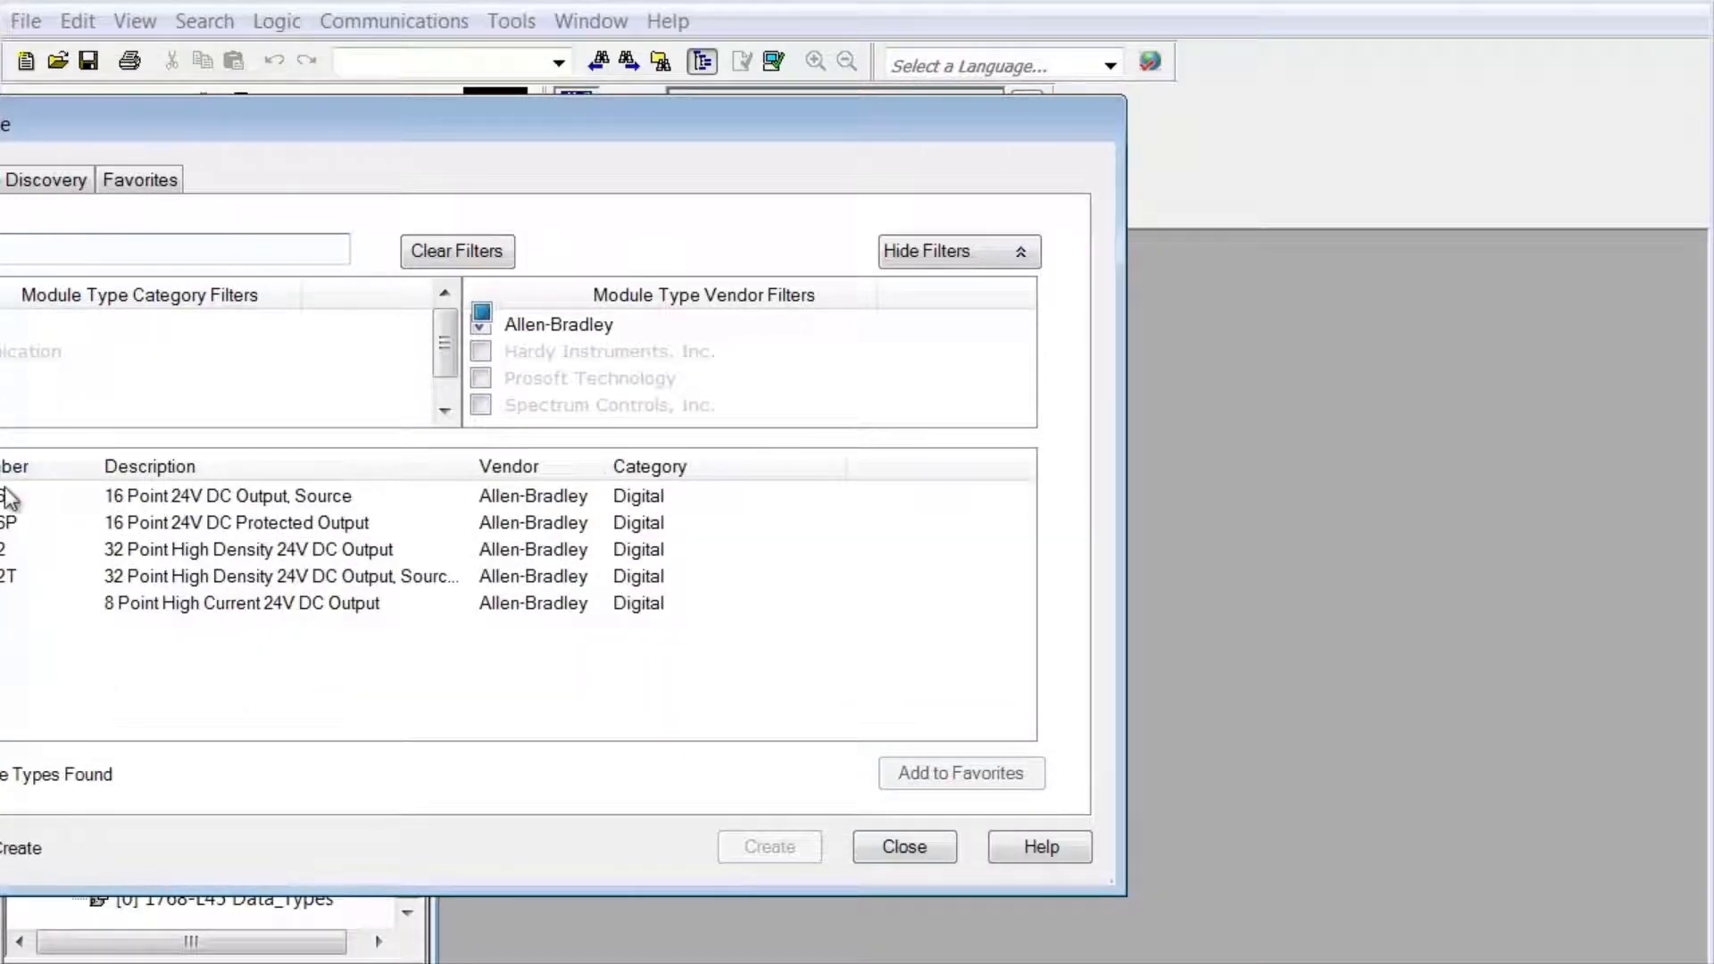
{"action": "left_click", "coordinate": [7, 497]}
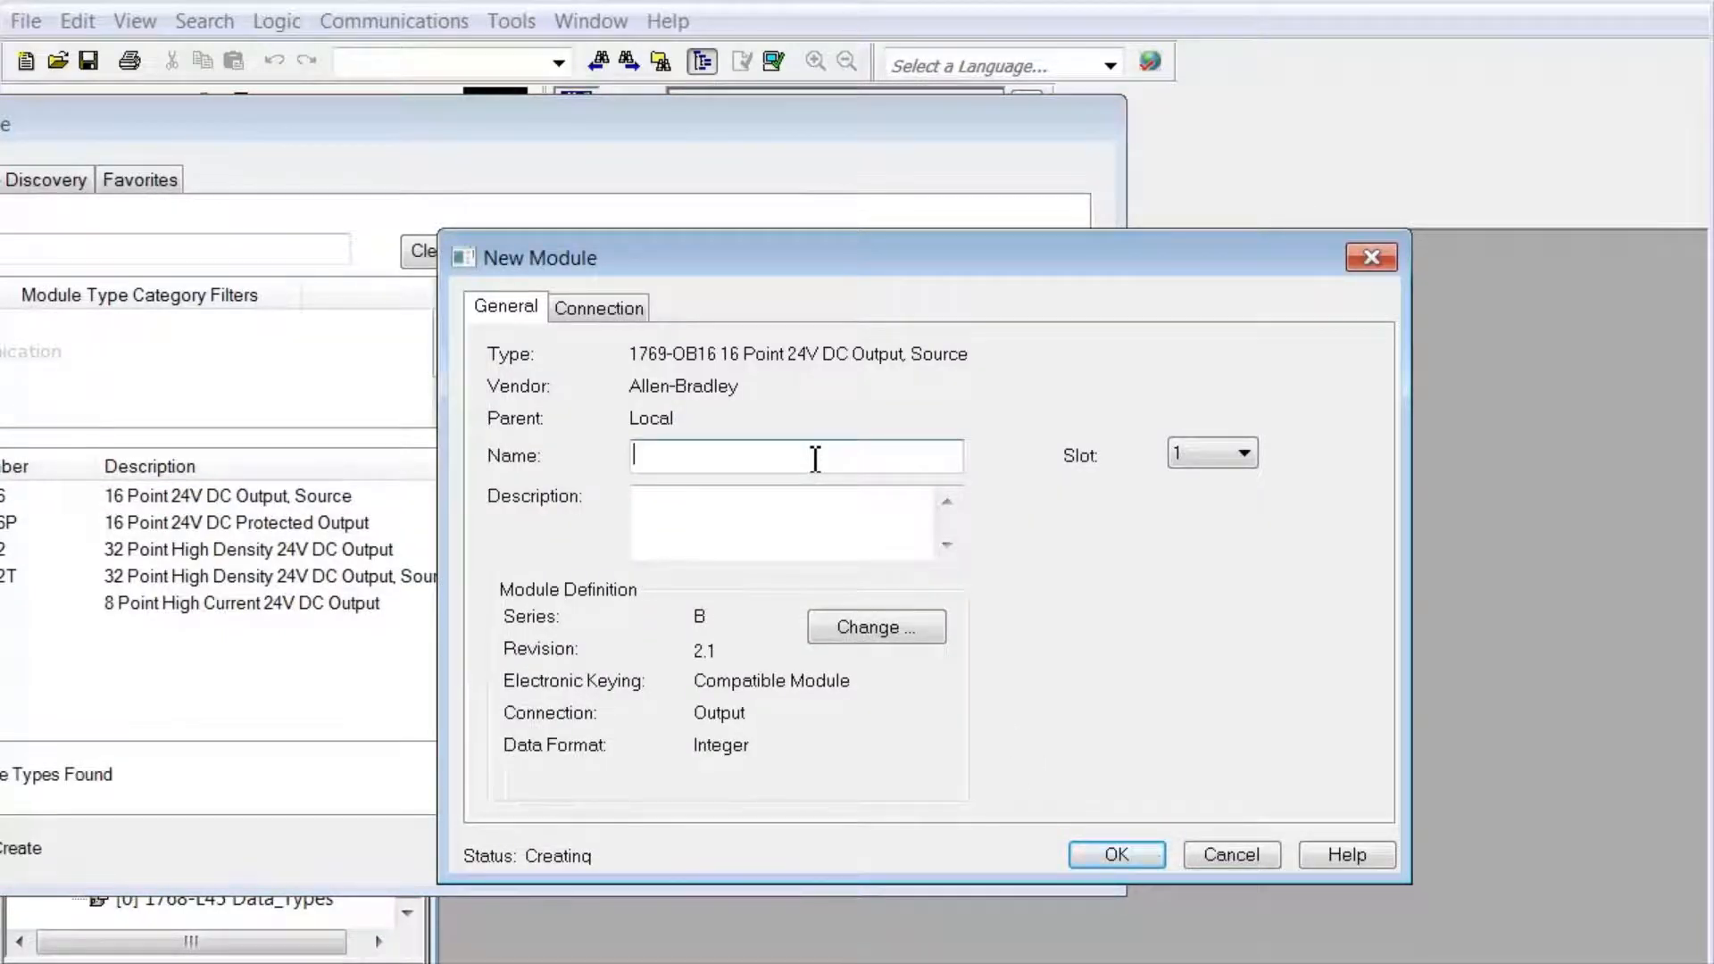
{"action": "left_click", "coordinate": [1230, 855]}
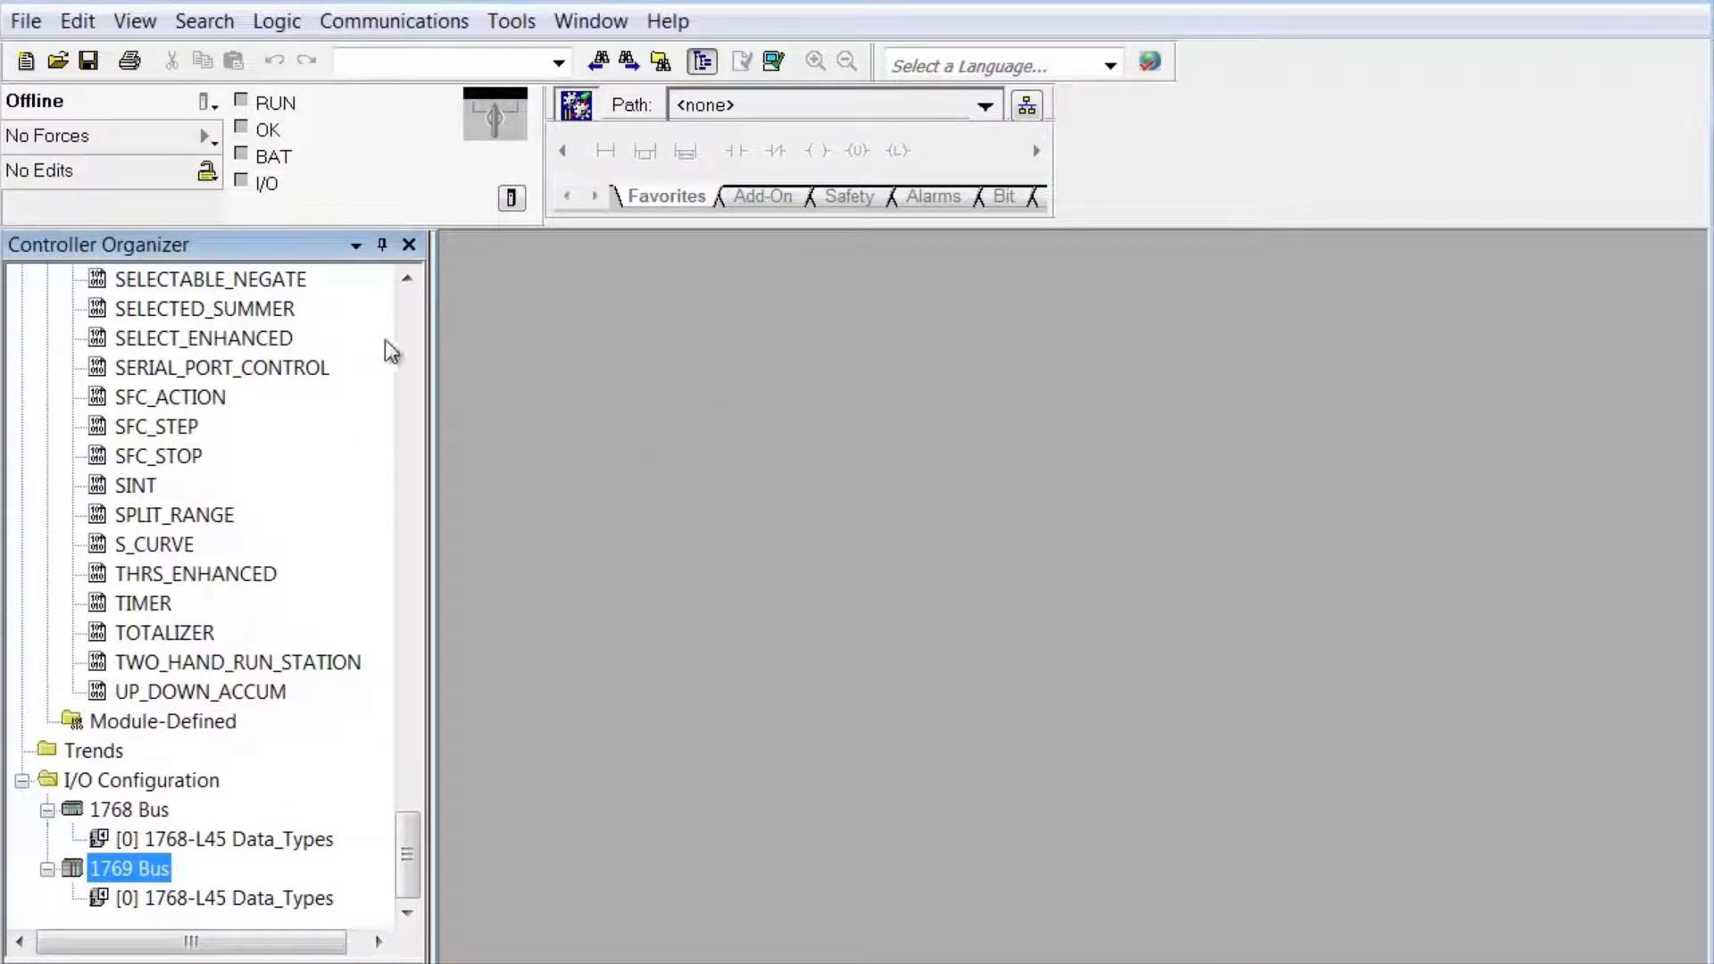
Collapse the Predefined data types and start a new 1769-OB16P output module on the 1769 Bus, filtering the module types by "ob"
{"action": "left_click", "coordinate": [408, 318]}
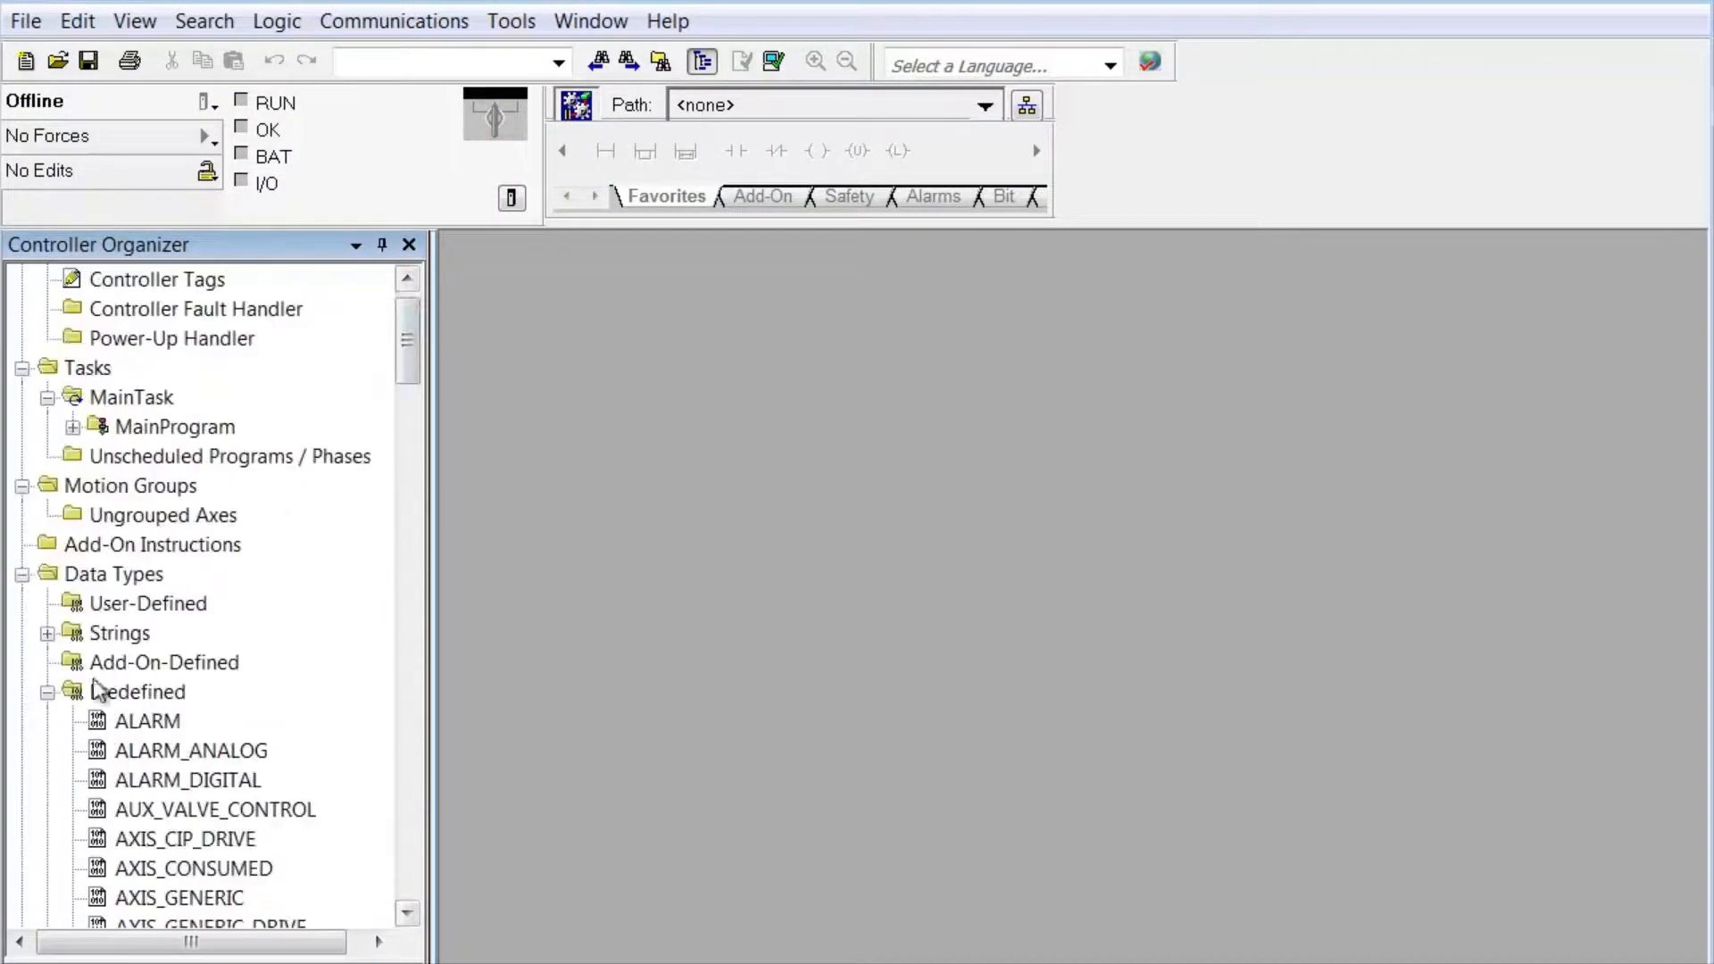
{"action": "left_click", "coordinate": [48, 693]}
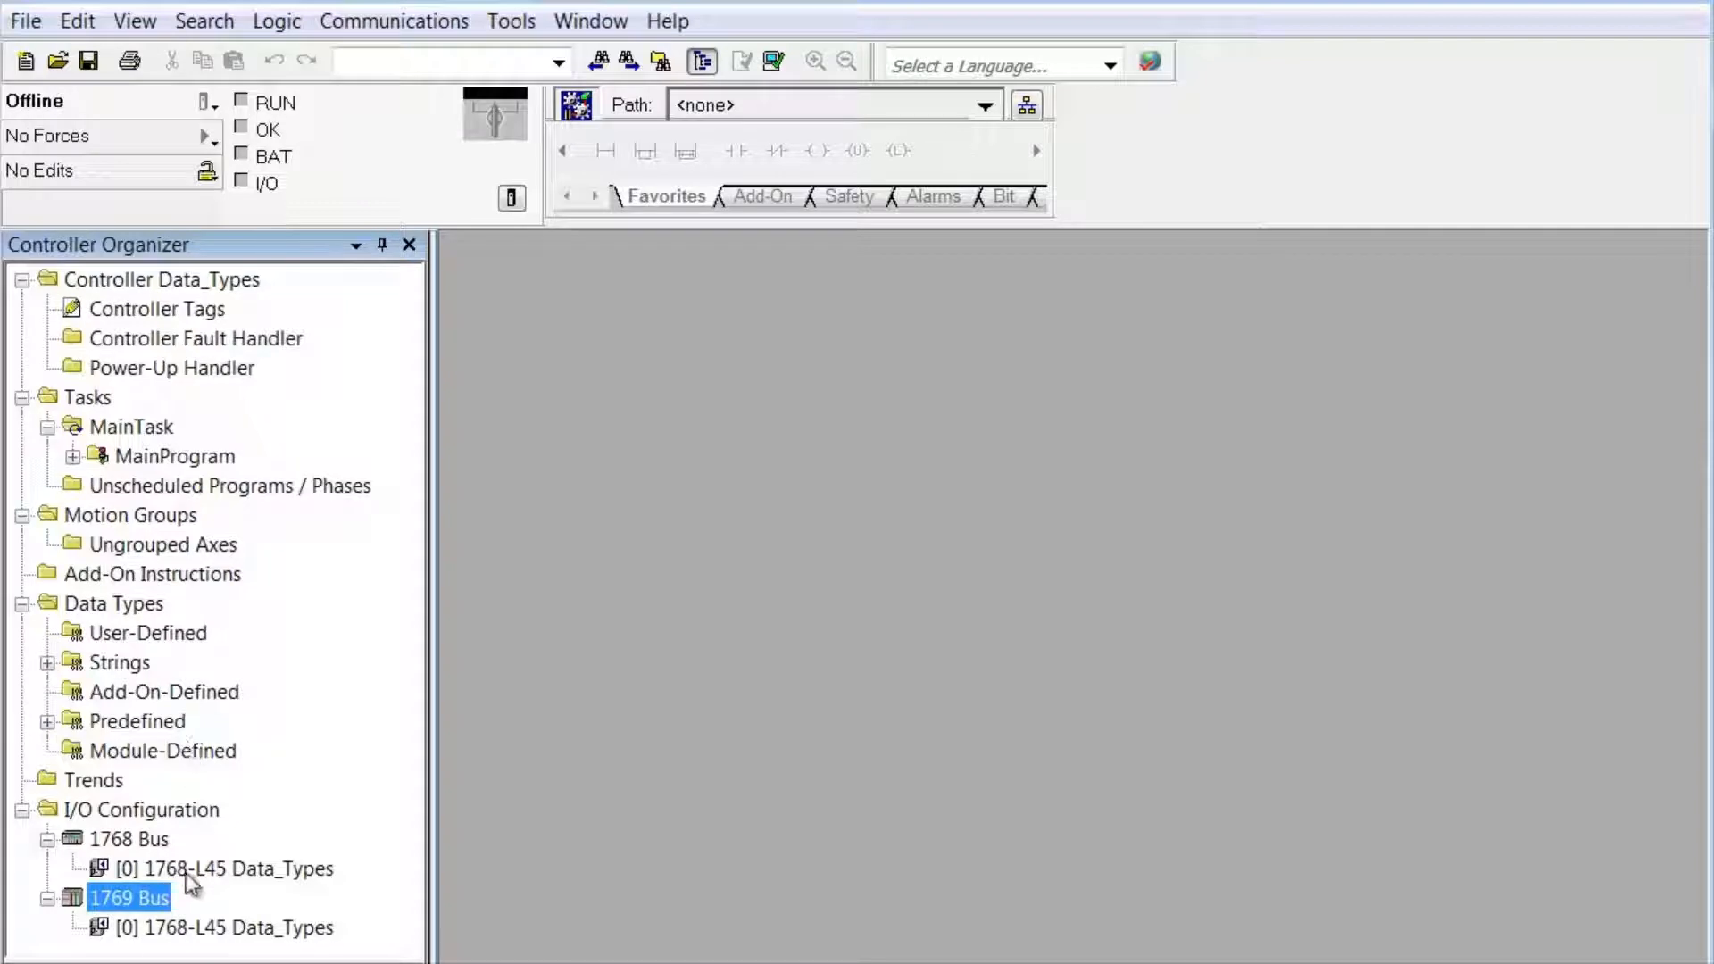
{"action": "right_click", "coordinate": [169, 898]}
{"action": "left_click", "coordinate": [207, 919]}
{"action": "left_click", "coordinate": [174, 254]}
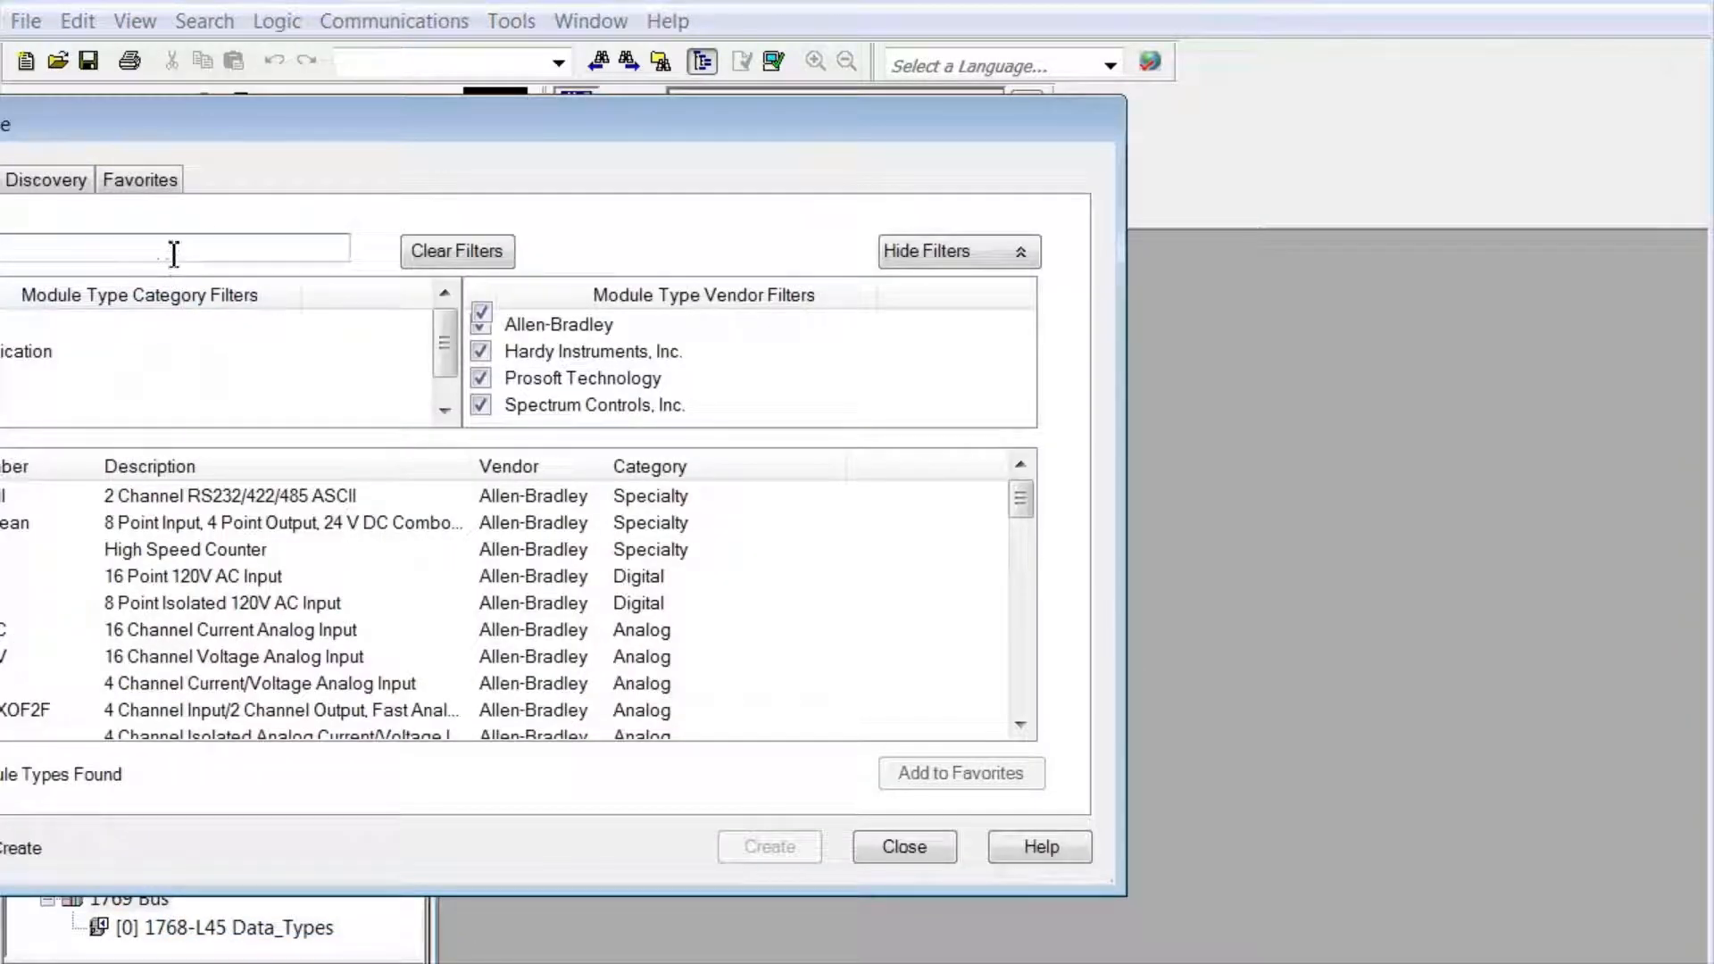
{"action": "type", "text": "ob"}
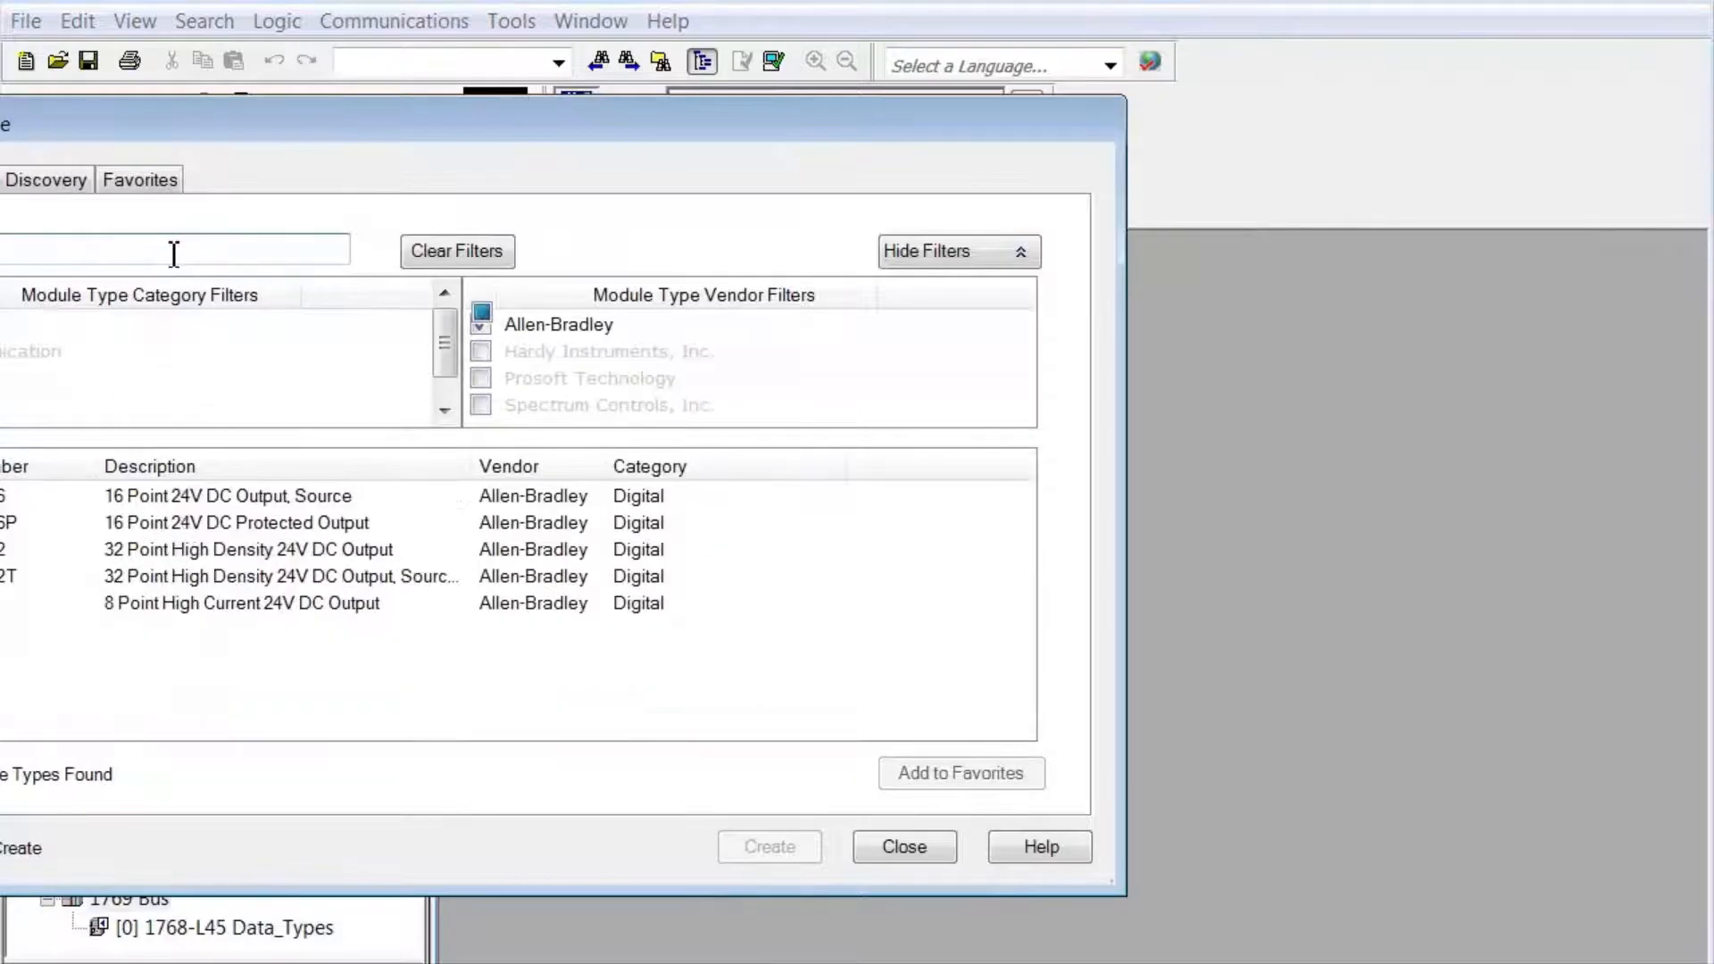
{"action": "double_click", "coordinate": [210, 527]}
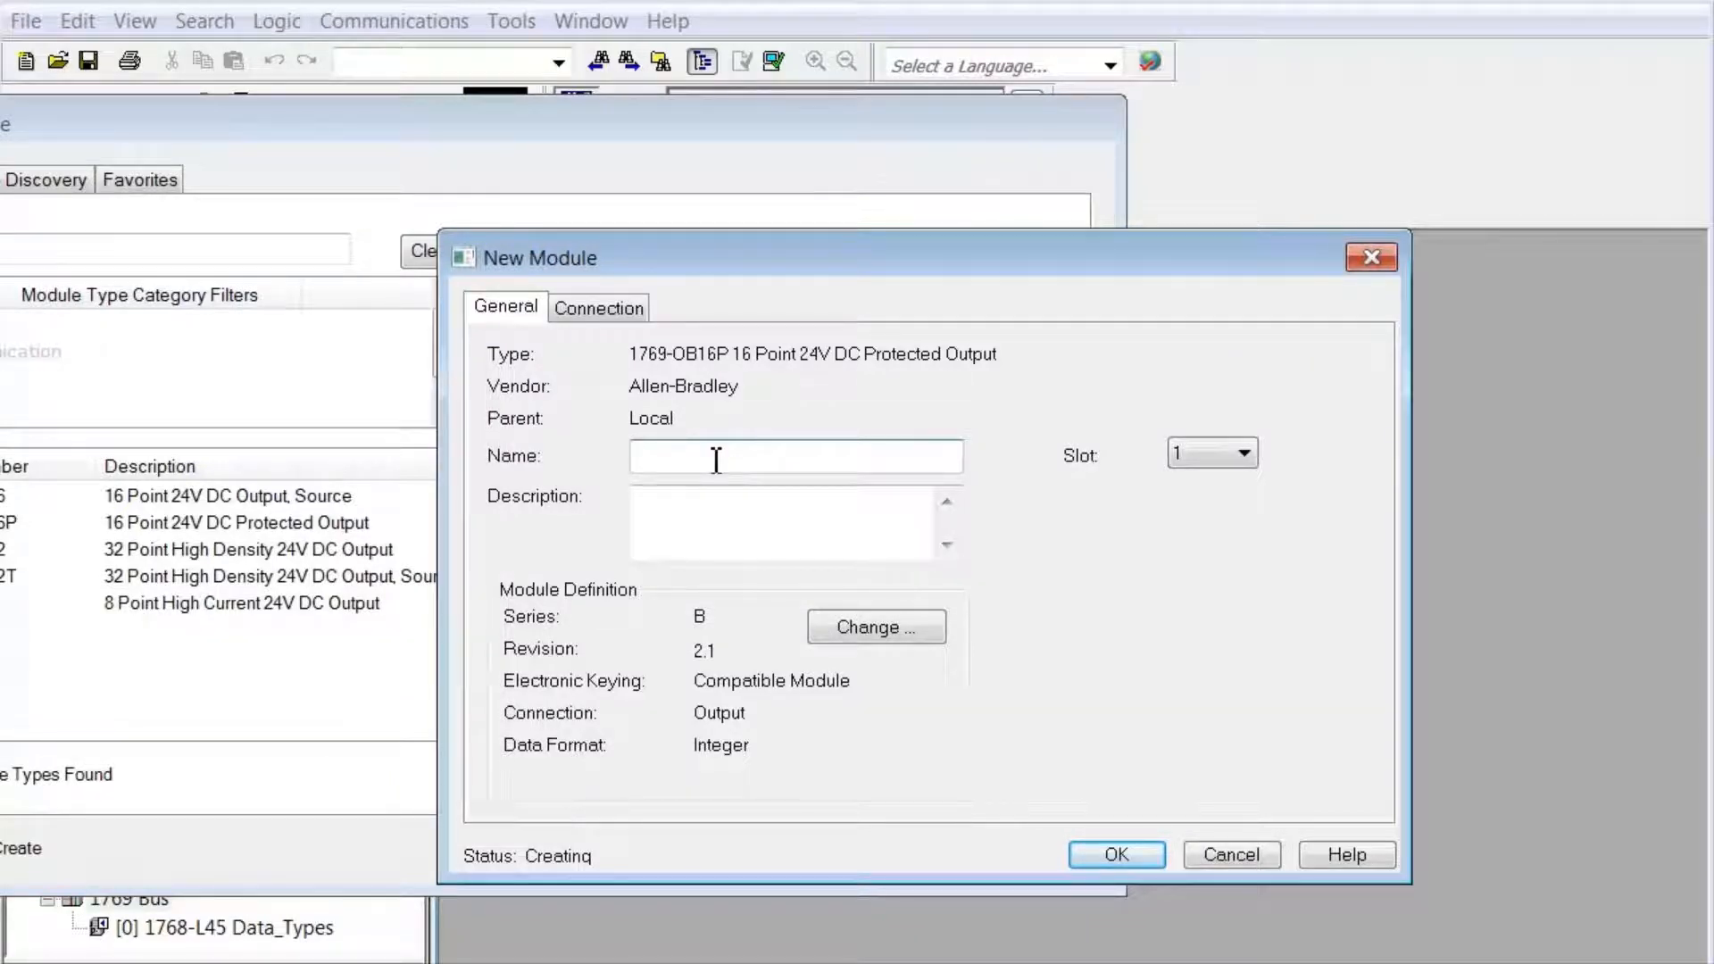
Name the output module DC_Outputs01, review its module definition, and create it in slot 1
{"action": "type", "text": "DC_O"}
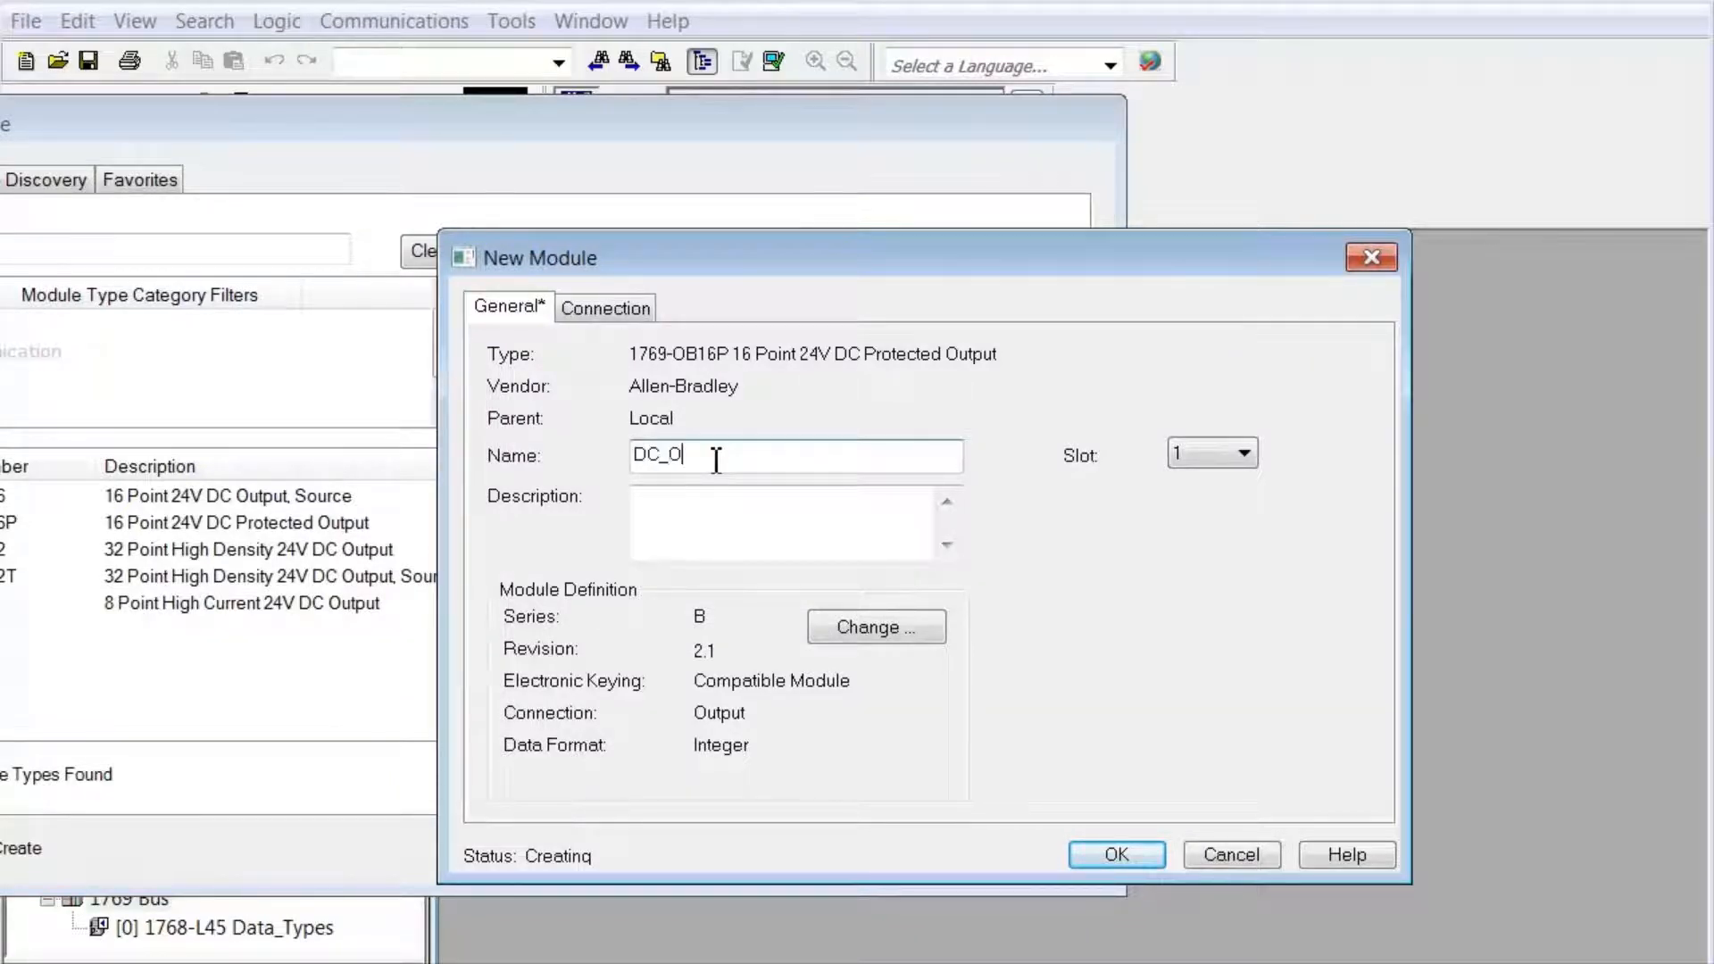
{"action": "type", "text": "utputs01"}
{"action": "left_click", "coordinate": [870, 630]}
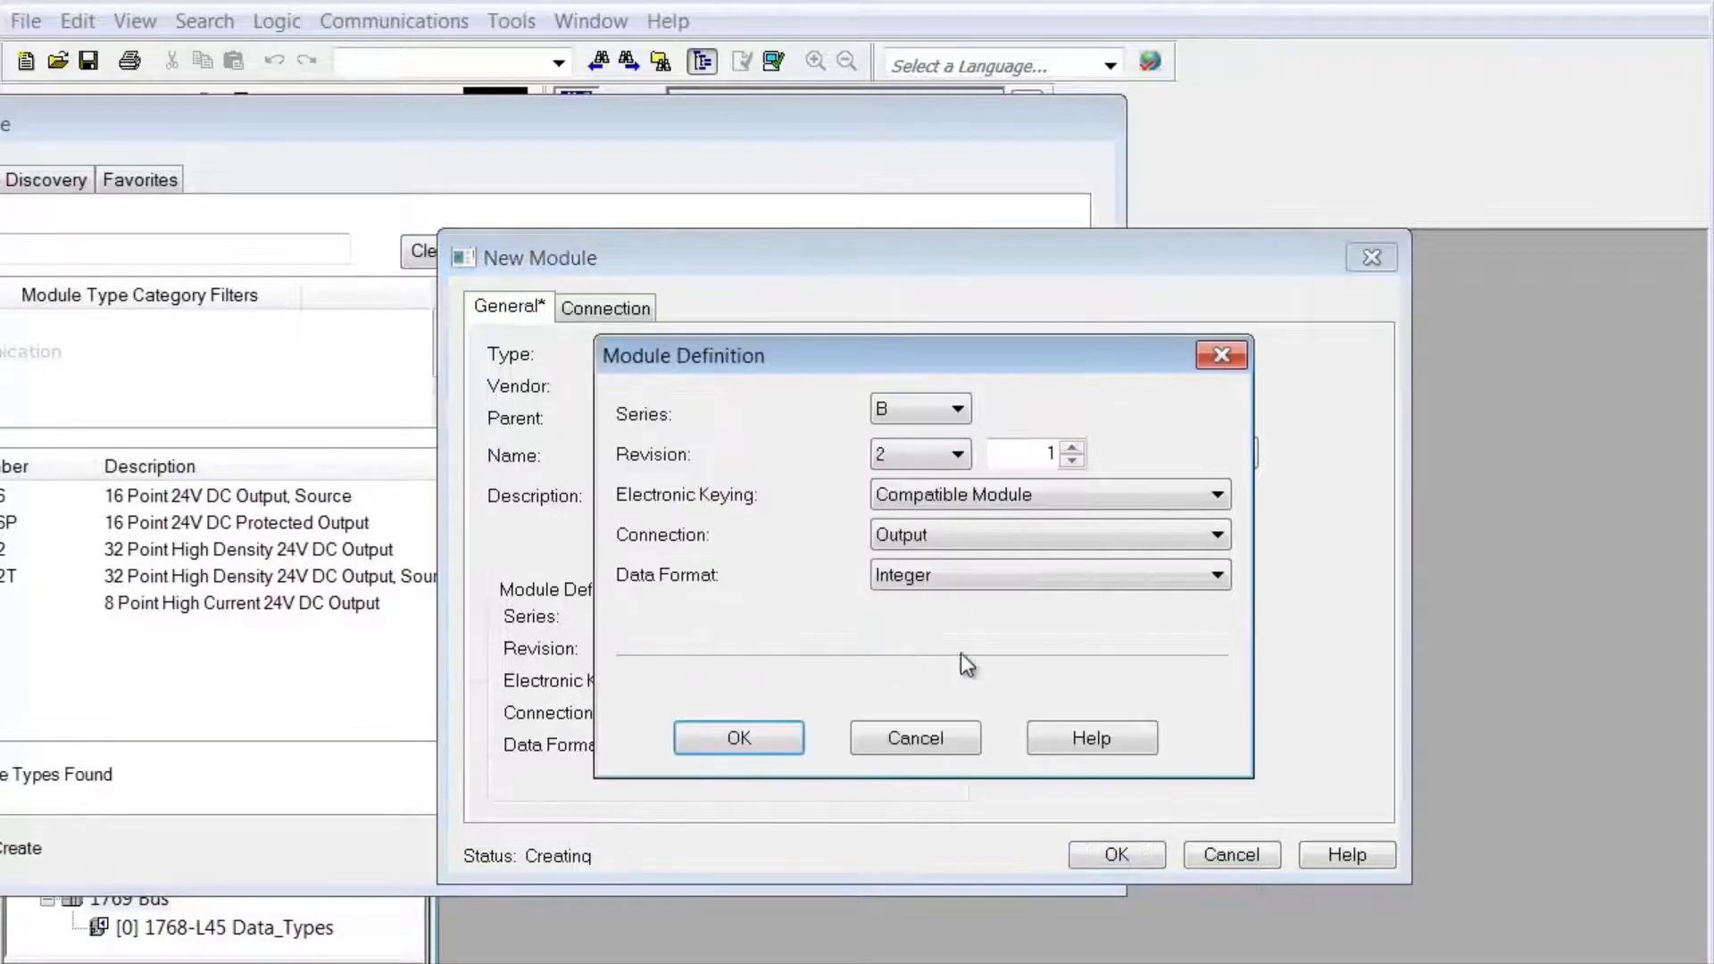
{"action": "left_click", "coordinate": [866, 741]}
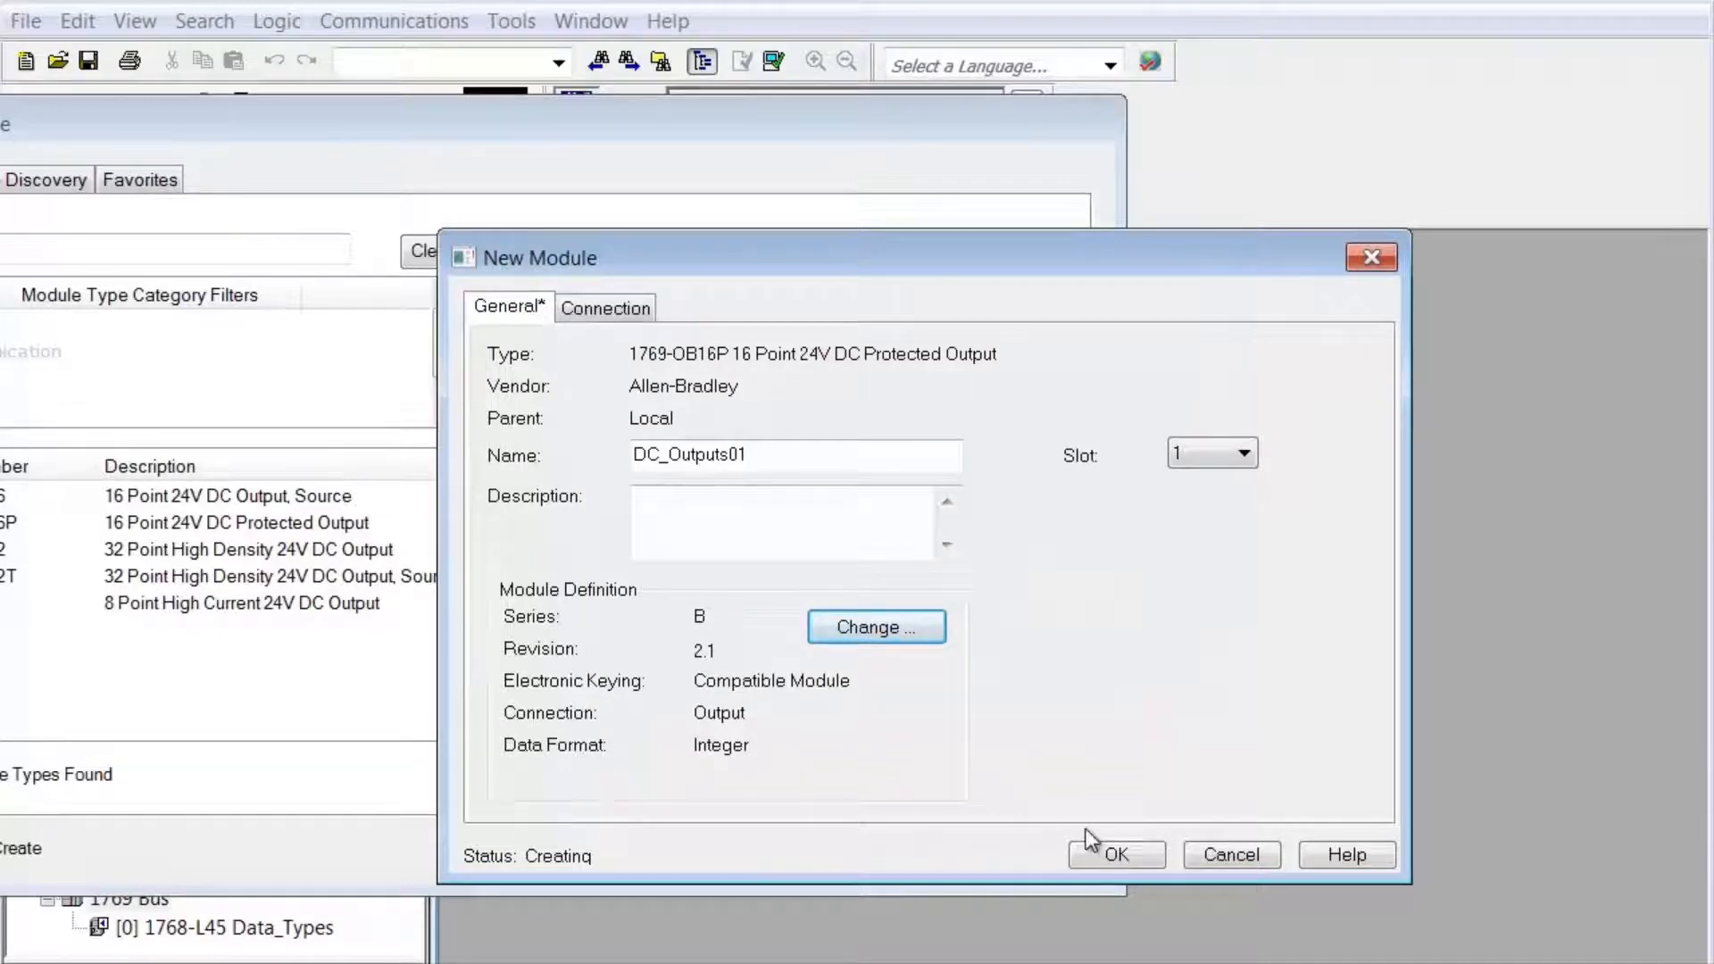
{"action": "left_click", "coordinate": [1115, 856]}
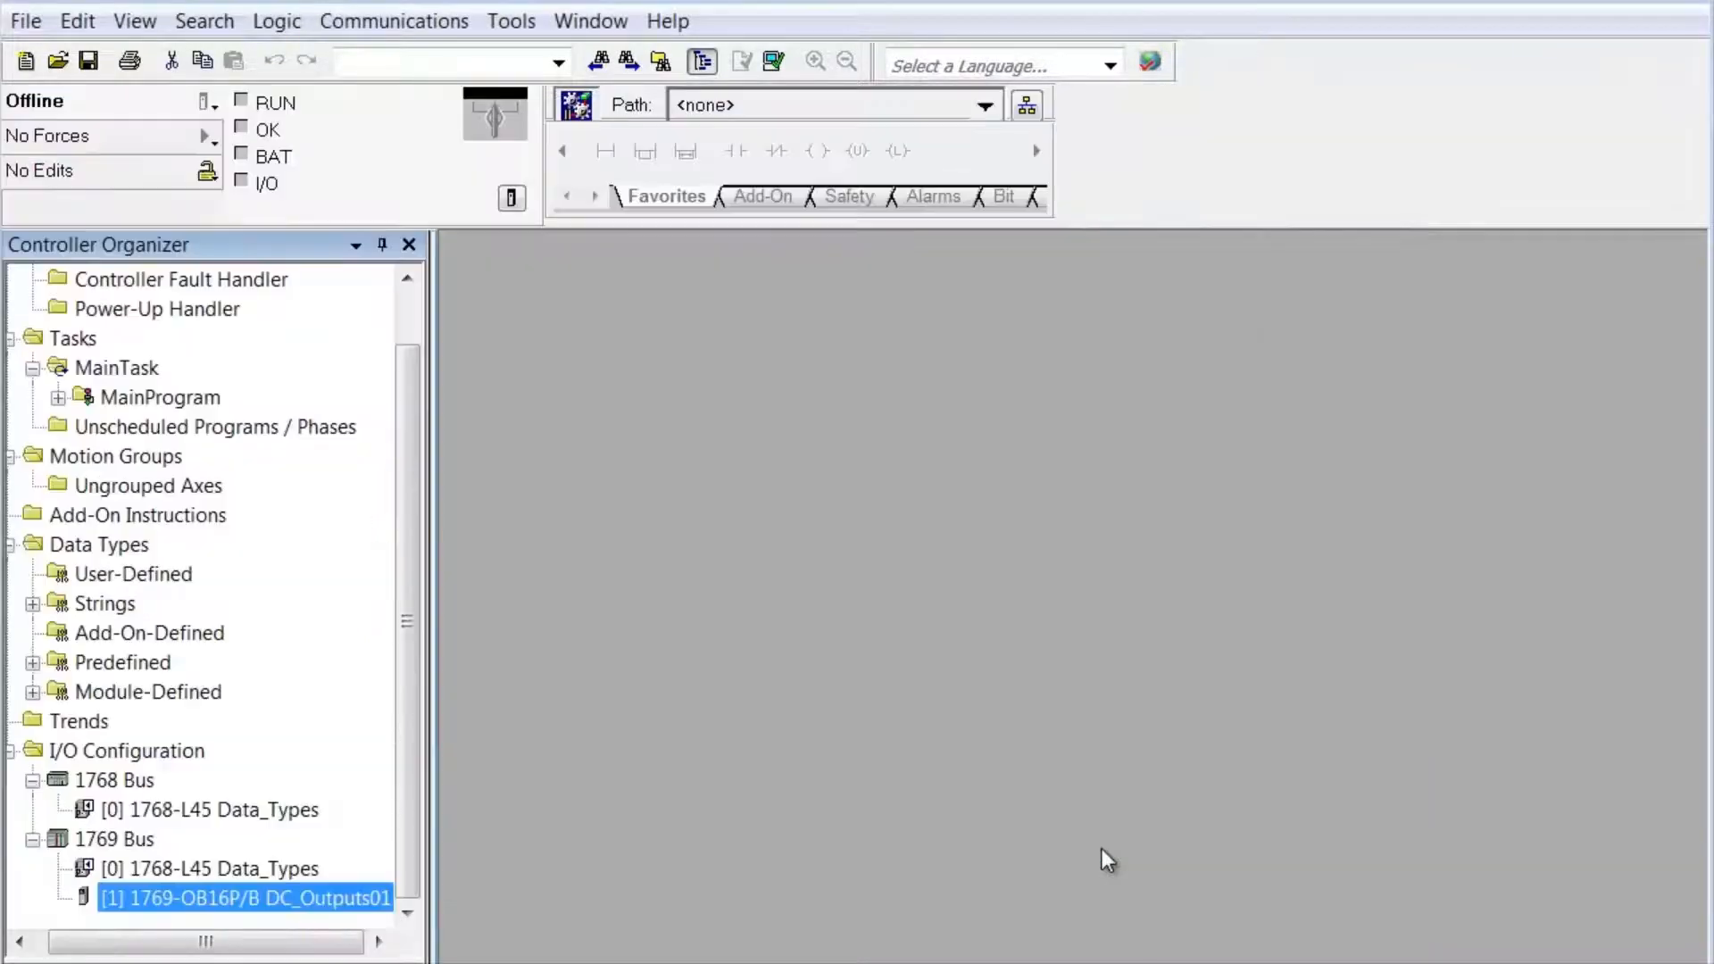
Expand the Module-Defined data types, examine the members of AB:1769_DO16:C:0, and close its definition
{"action": "left_click", "coordinate": [33, 693]}
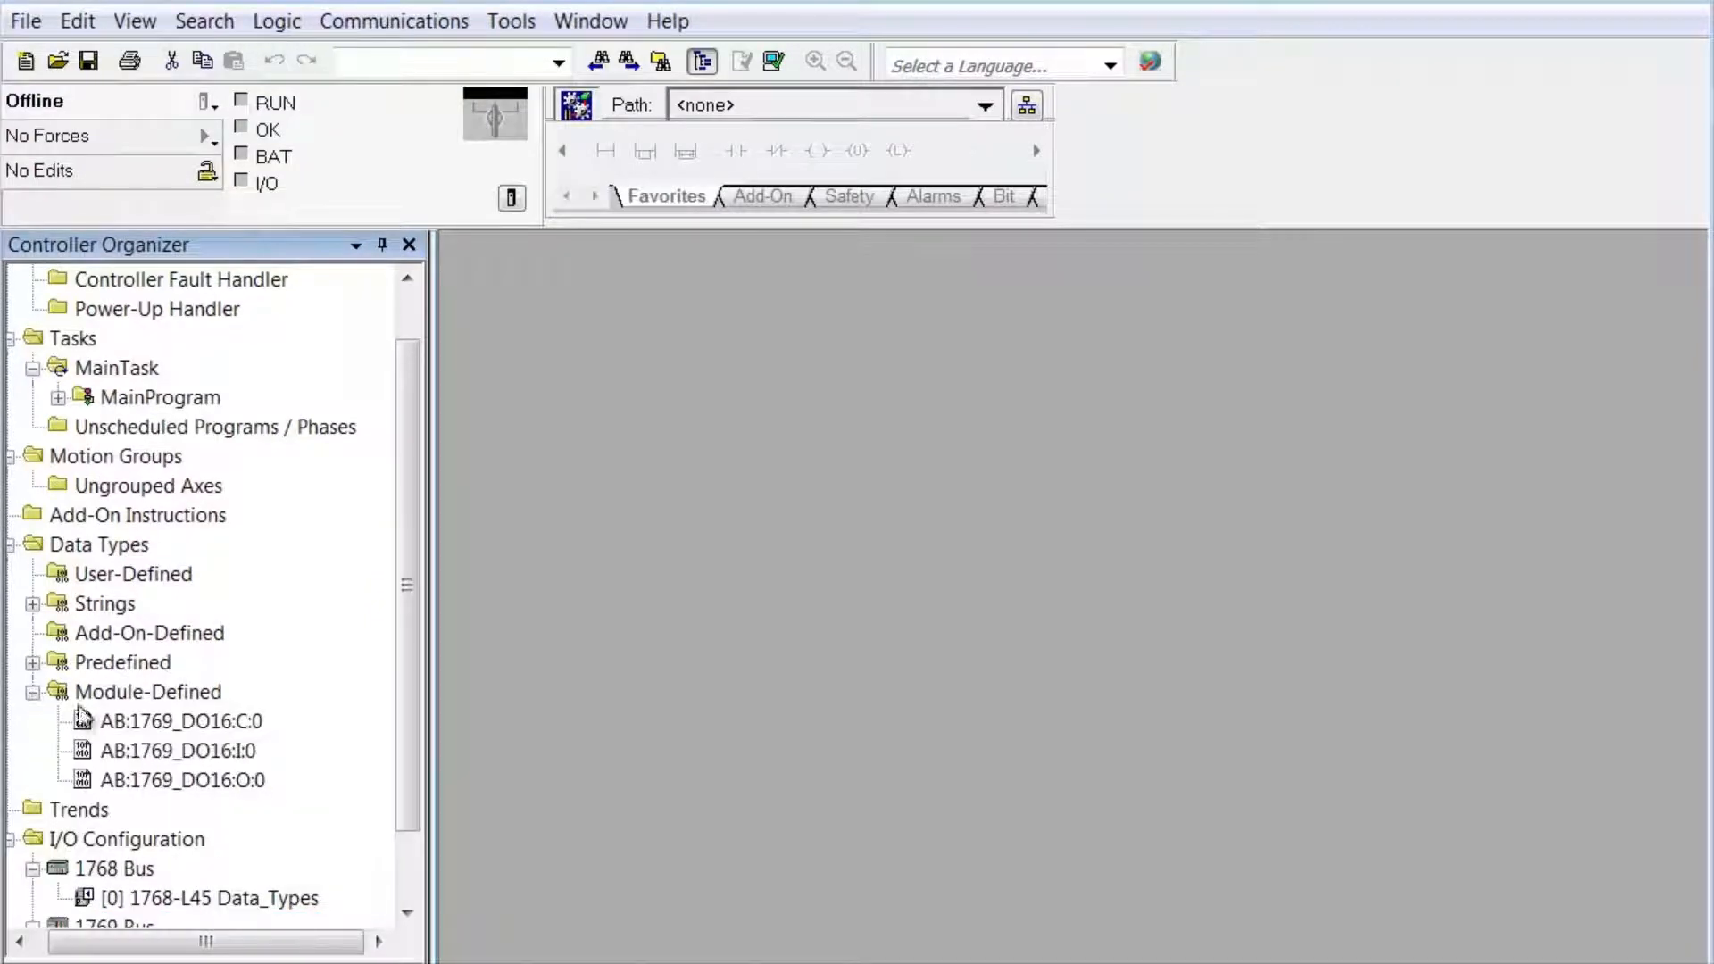
{"action": "double_click", "coordinate": [153, 723]}
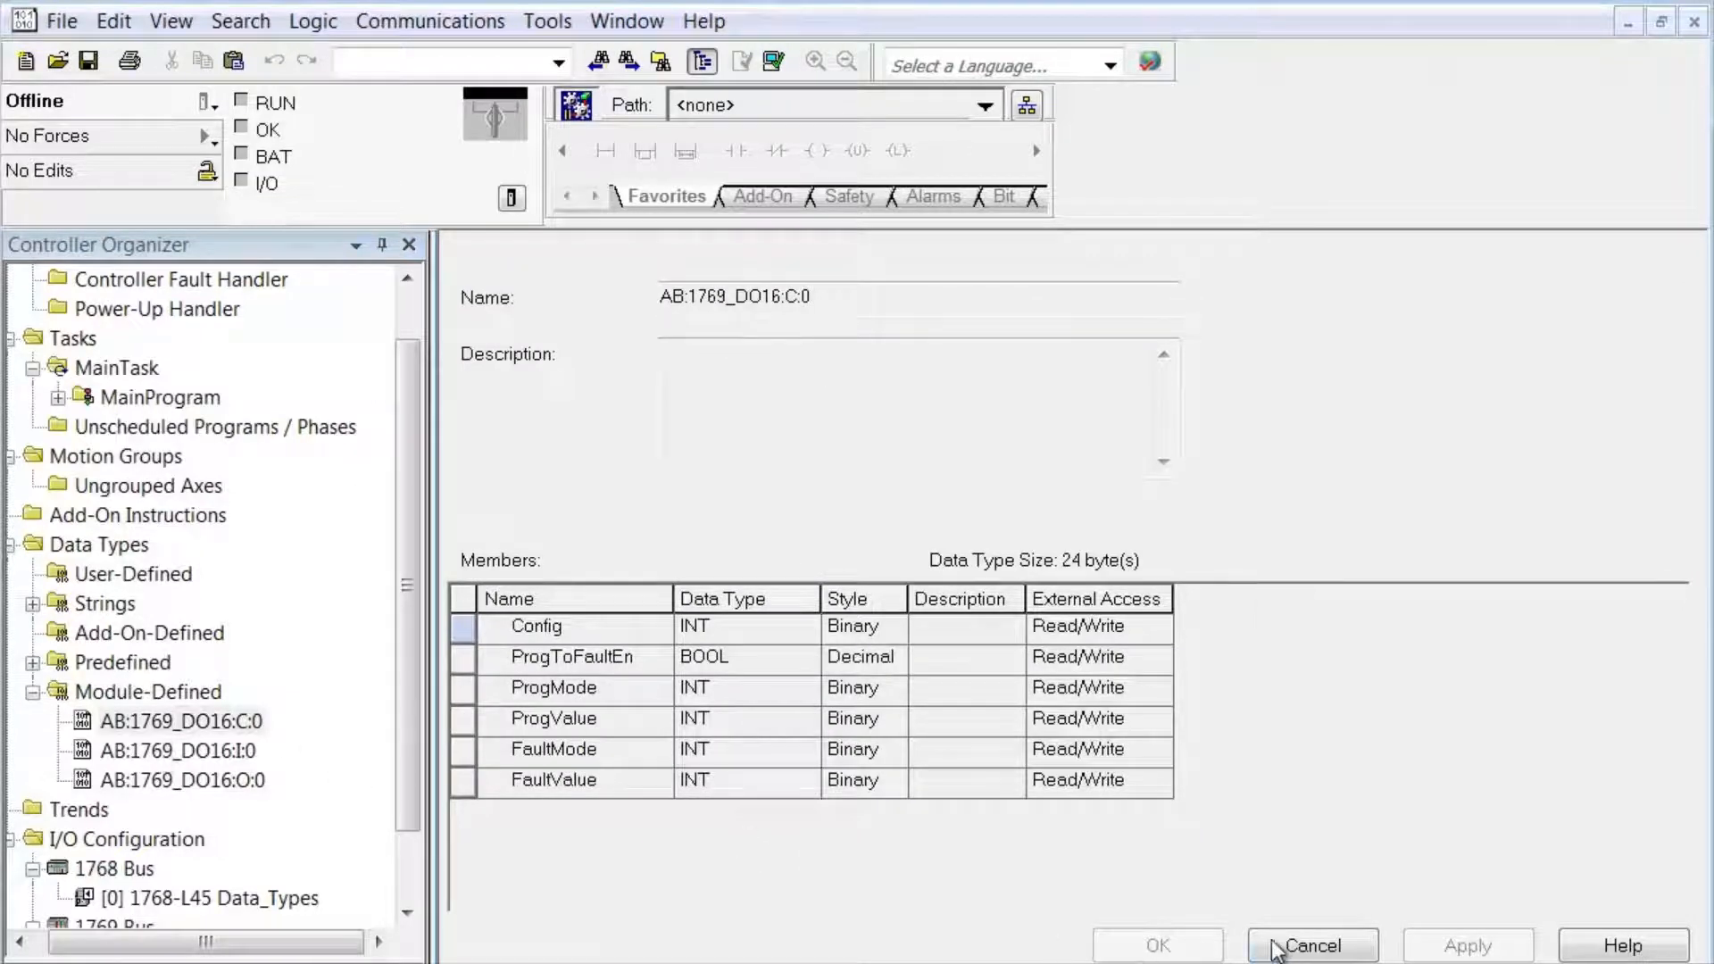
{"action": "left_click", "coordinate": [1313, 945]}
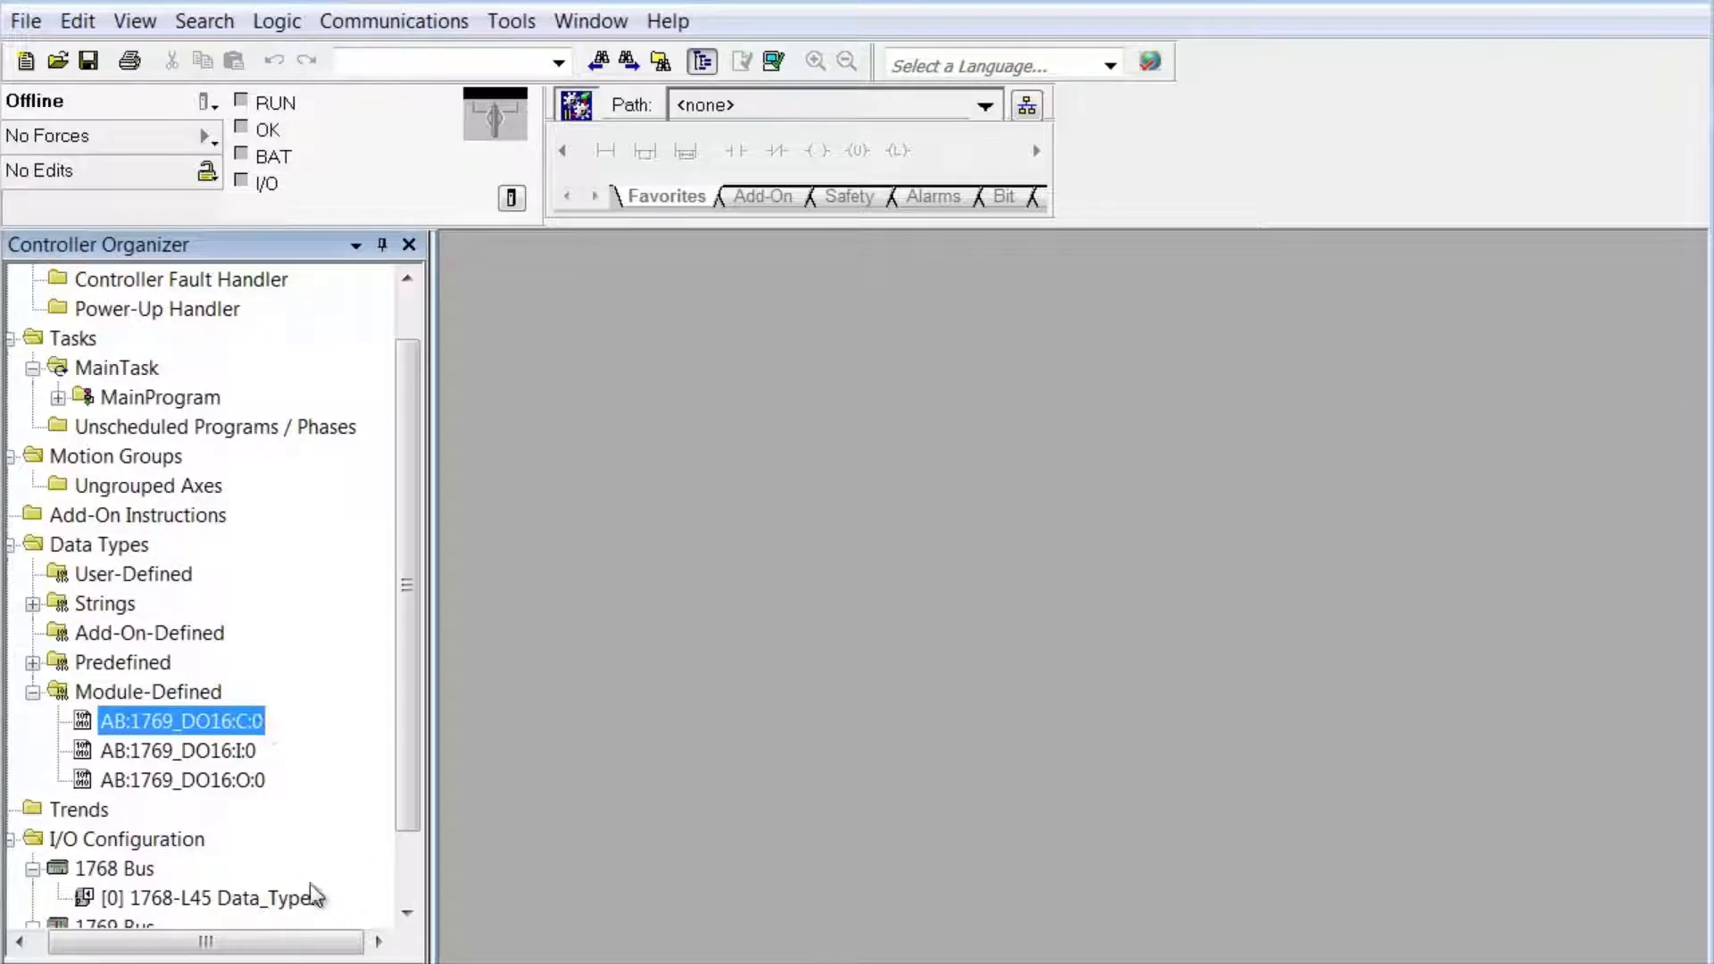
Start a second 1769-OB16P output module on the 1769 Bus, filtering the module types by "ob"
{"action": "left_click", "coordinate": [406, 915]}
{"action": "left_click", "coordinate": [406, 914]}
{"action": "left_click", "coordinate": [406, 914]}
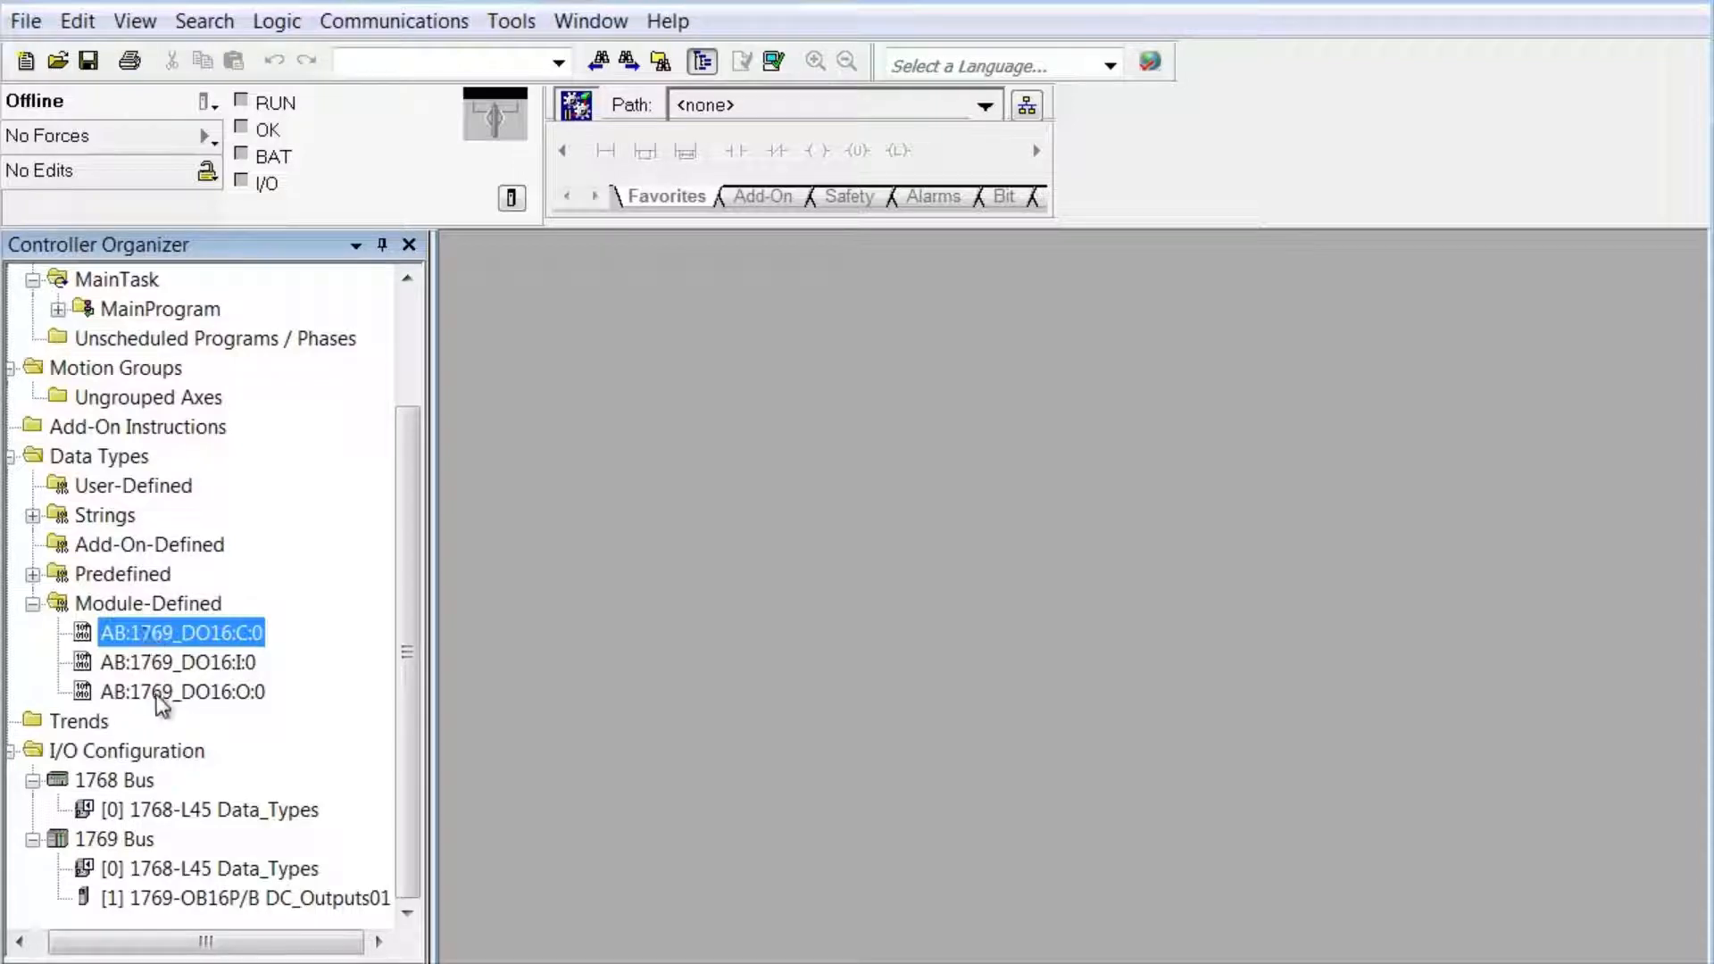
{"action": "right_click", "coordinate": [148, 843]}
{"action": "left_click", "coordinate": [225, 864]}
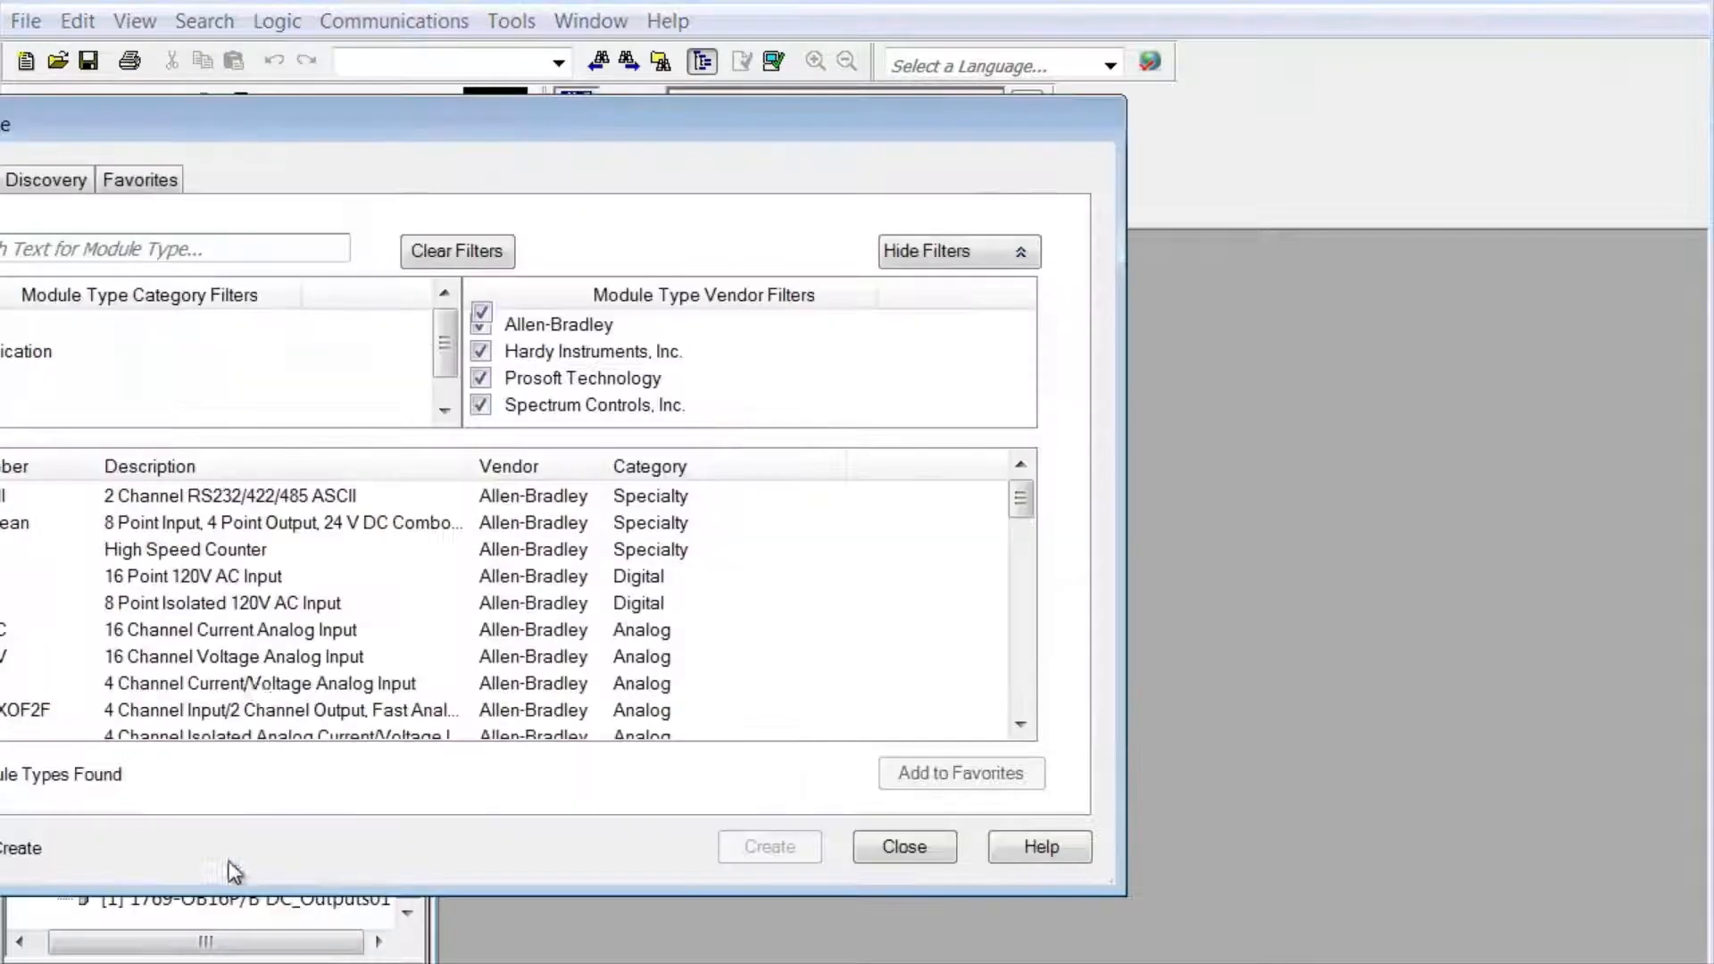
{"action": "left_click", "coordinate": [145, 254]}
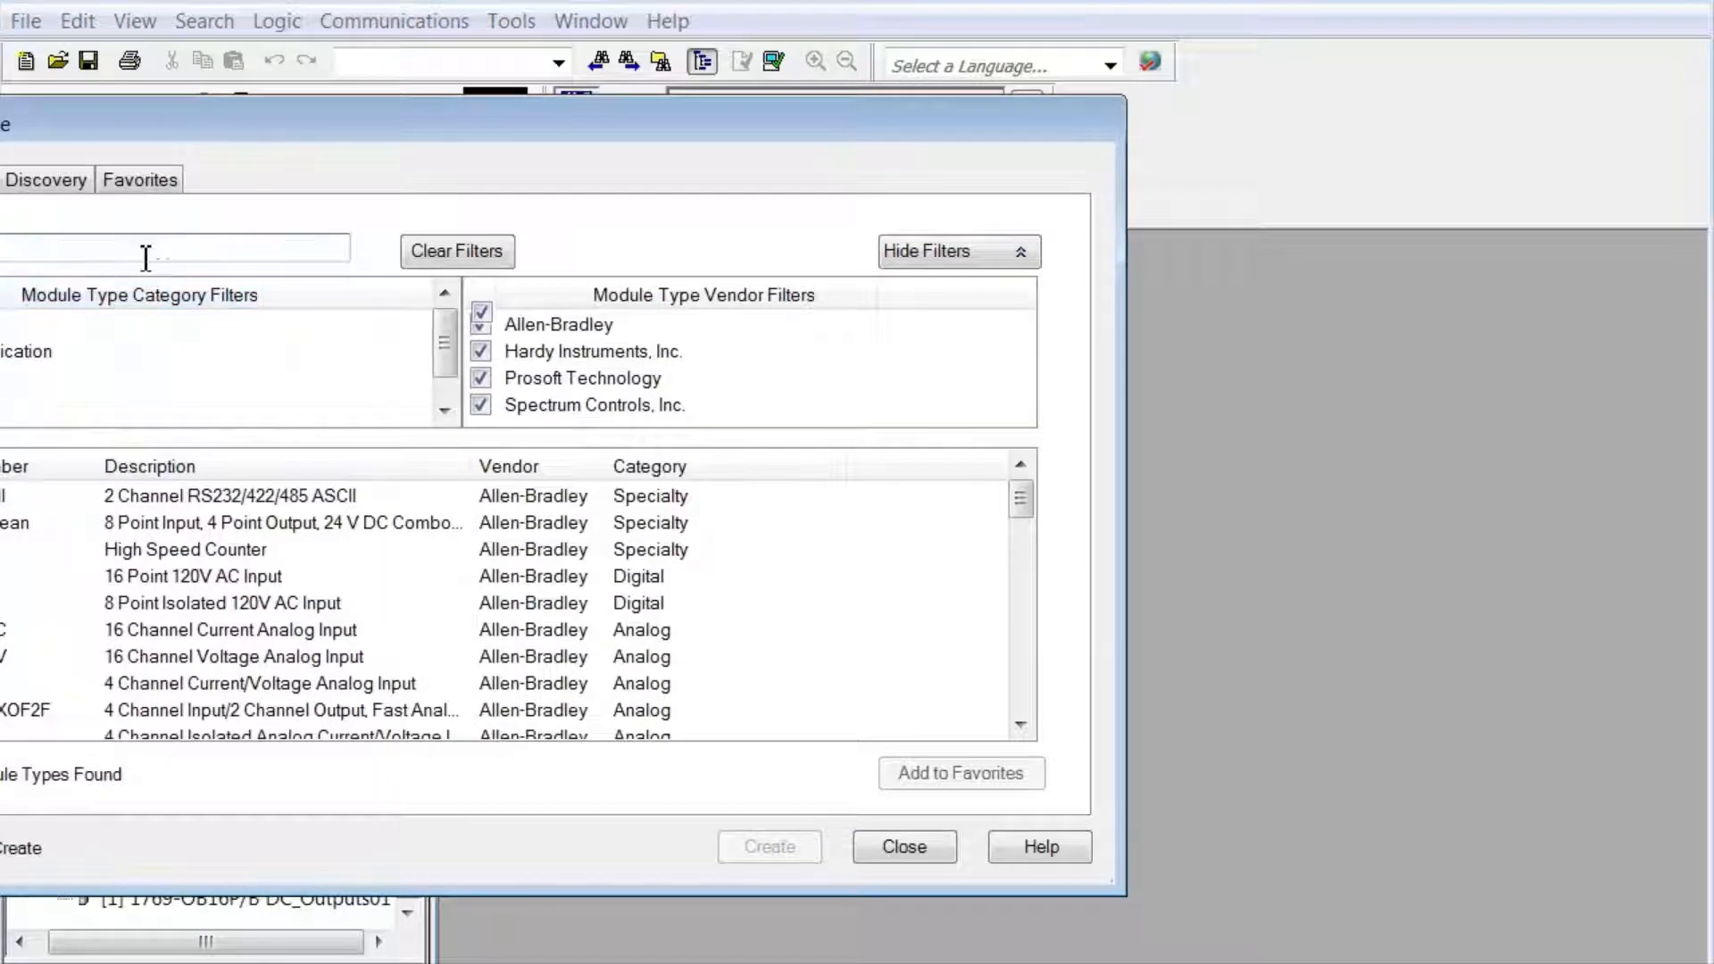
{"action": "type", "text": "ob"}
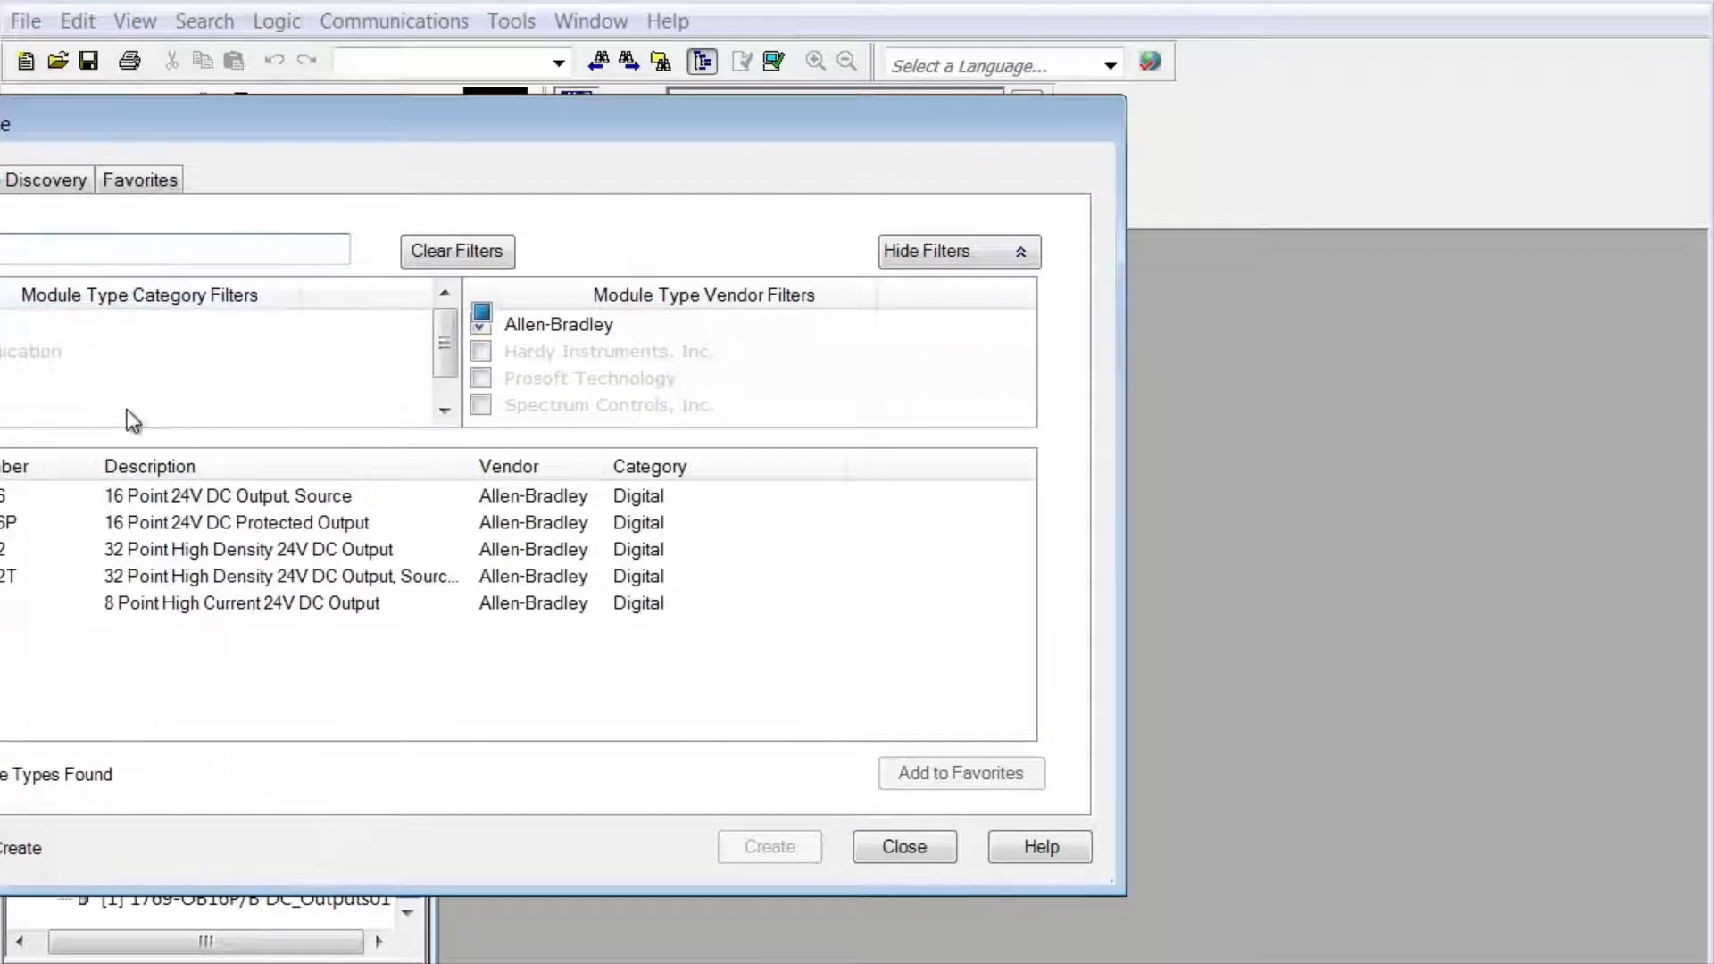
{"action": "double_click", "coordinate": [175, 527]}
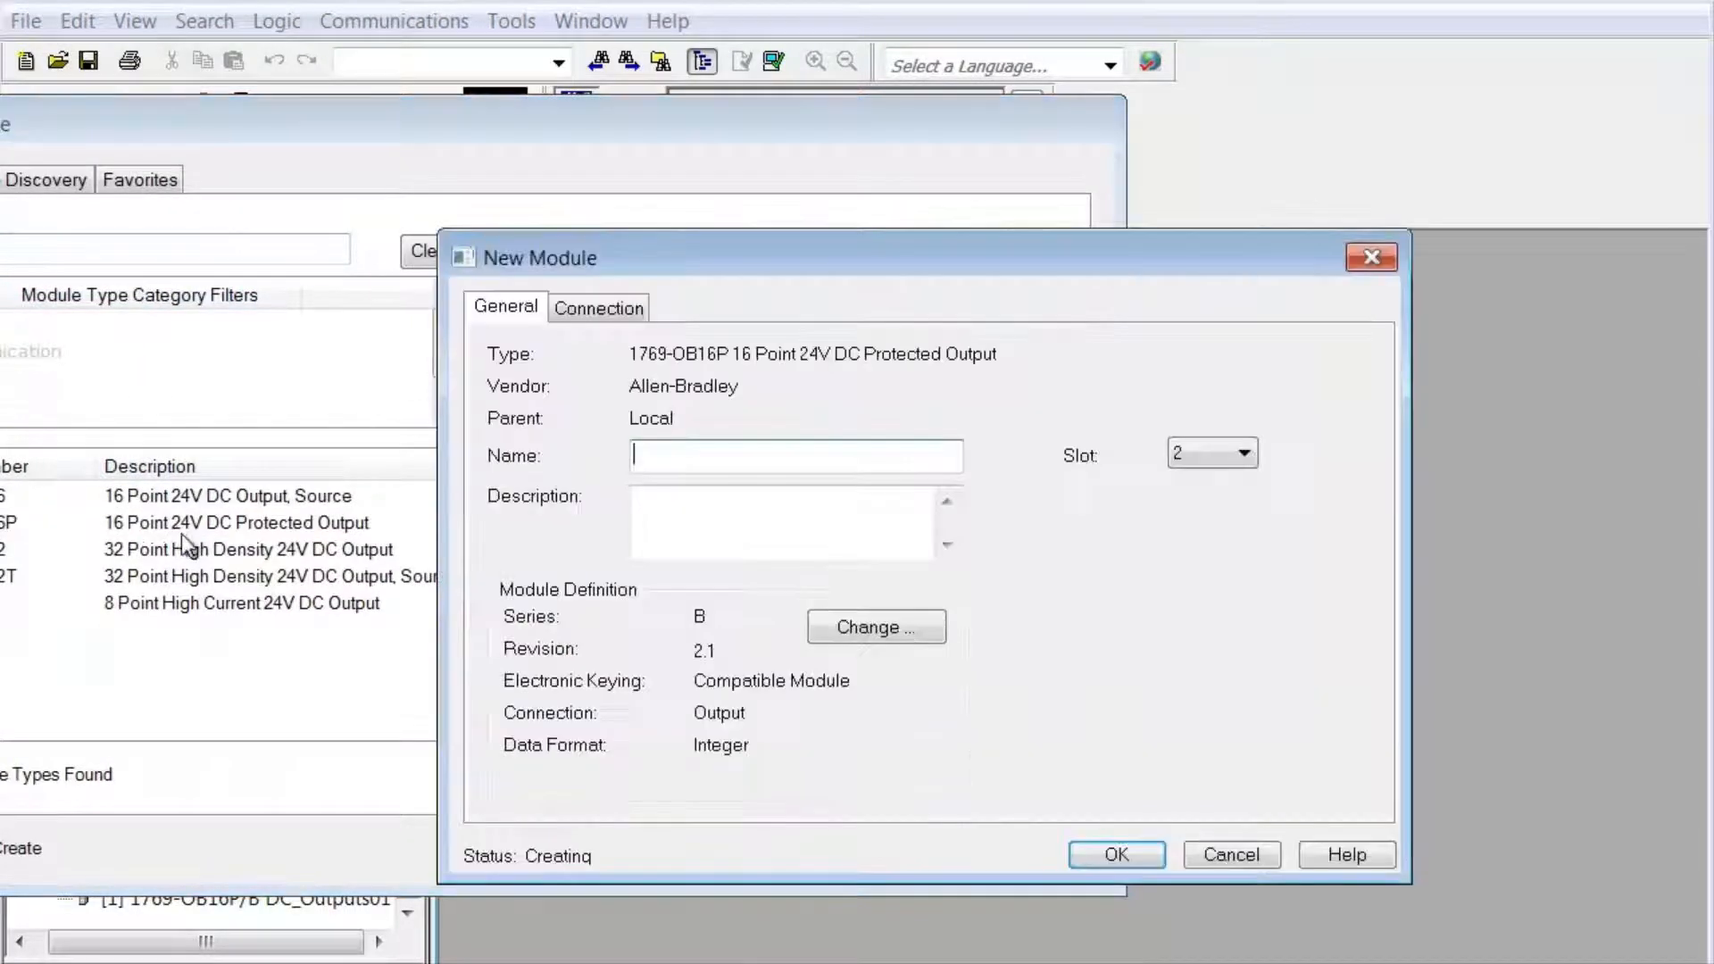
Name the second output module MoreDC_Outputs04, assign it to slot 4, and create it
{"action": "left_click", "coordinate": [777, 461]}
{"action": "type", "text": "More"}
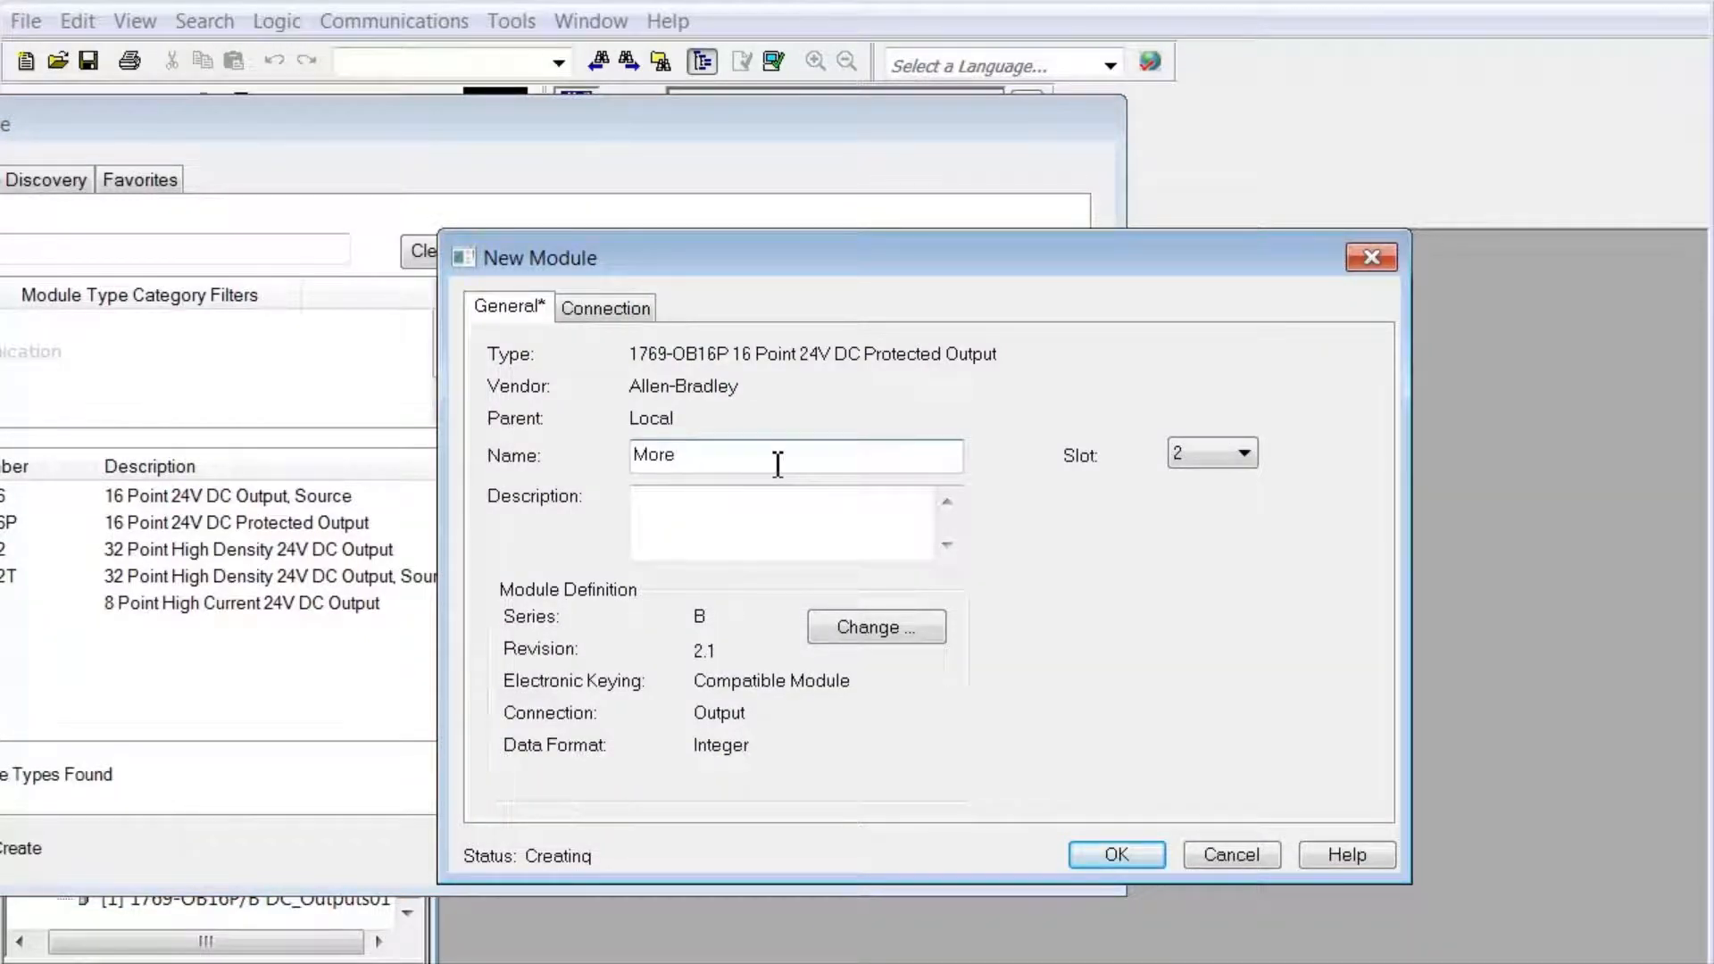
{"action": "type", "text": "DC_Outputs04"}
{"action": "left_click", "coordinate": [1219, 457]}
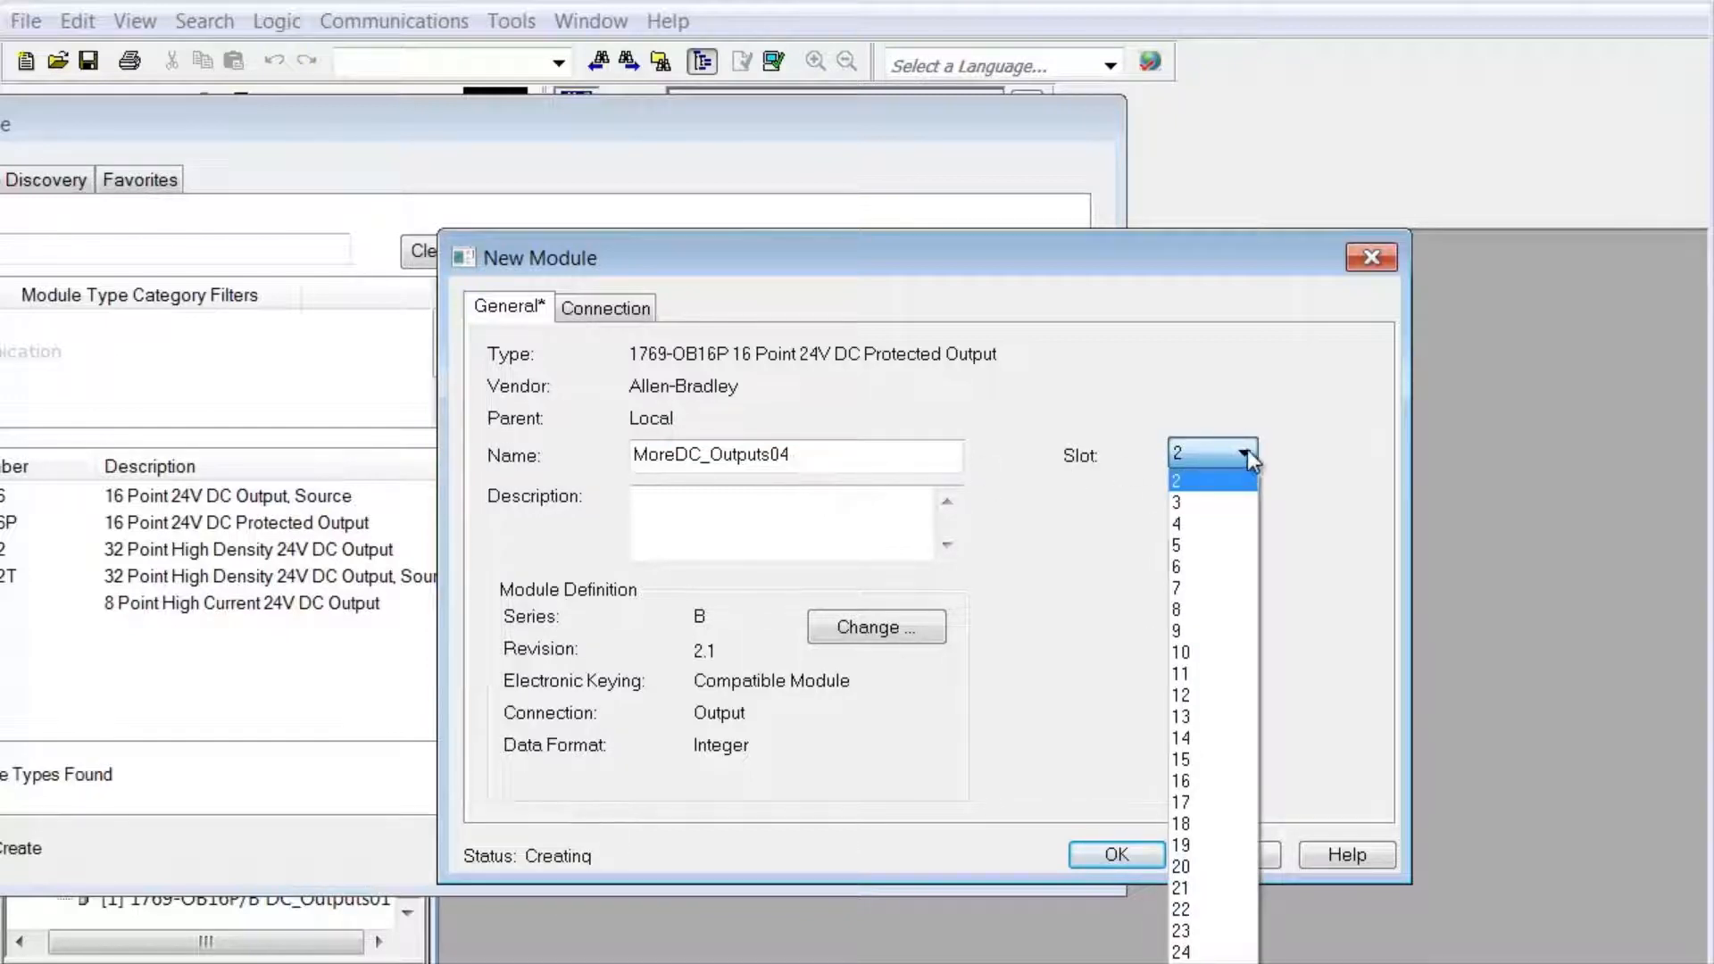
{"action": "left_click", "coordinate": [1179, 525]}
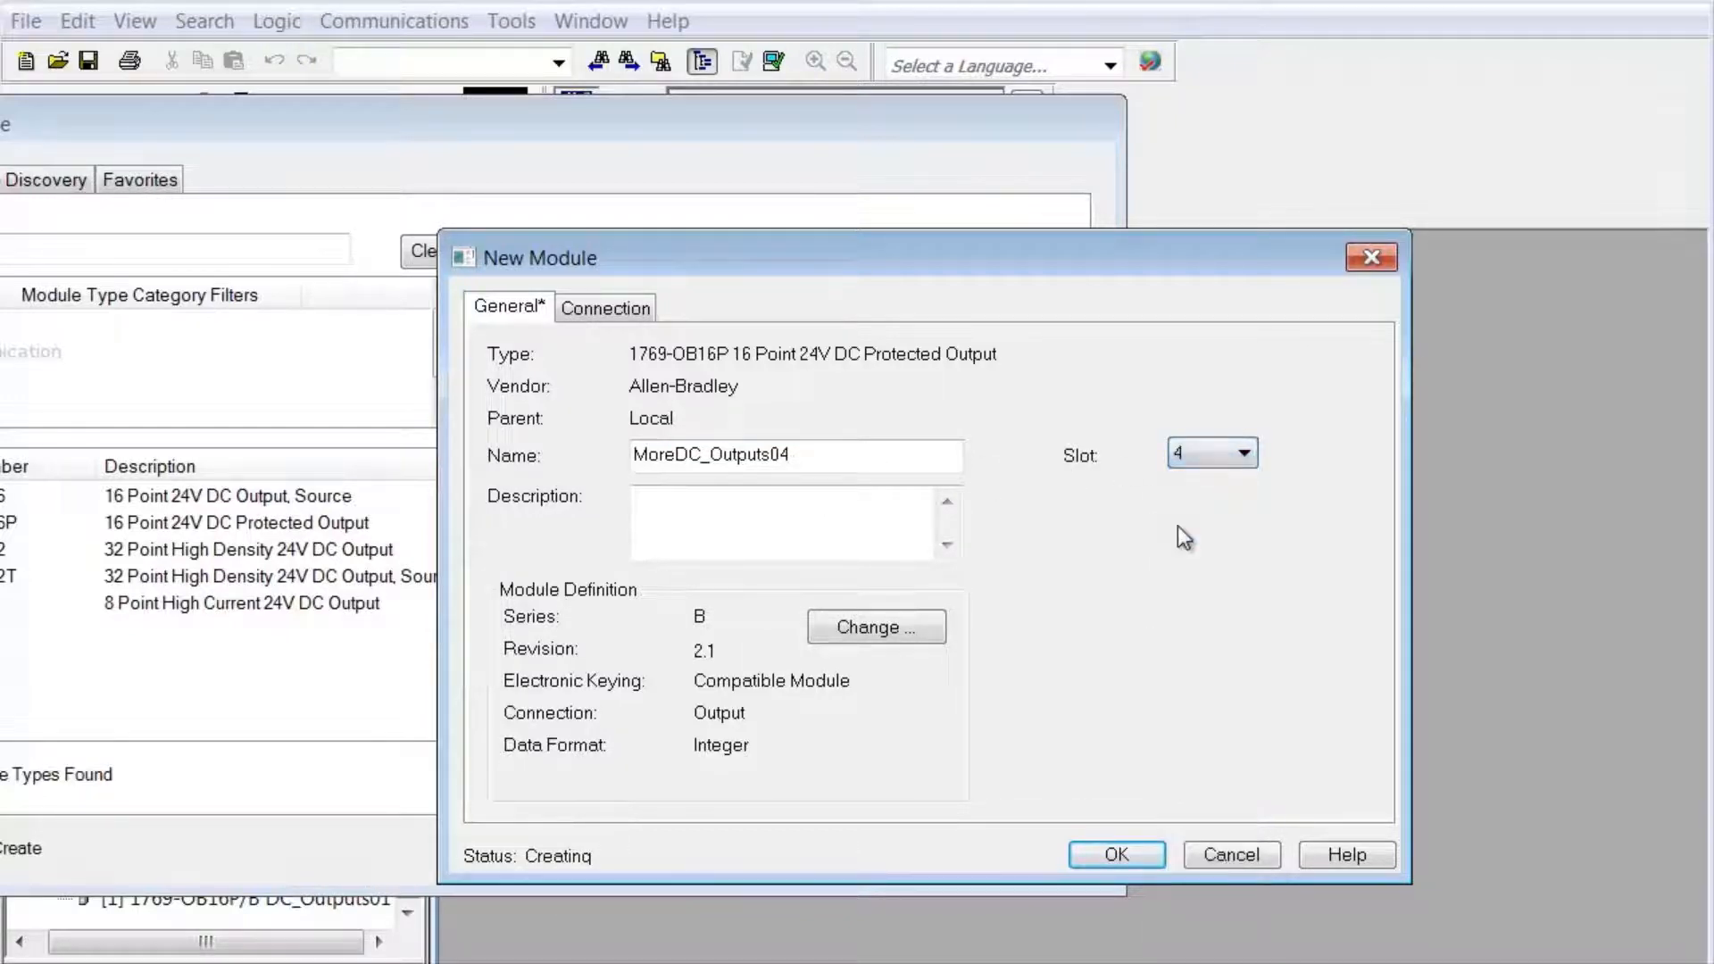
{"action": "left_click", "coordinate": [1116, 852]}
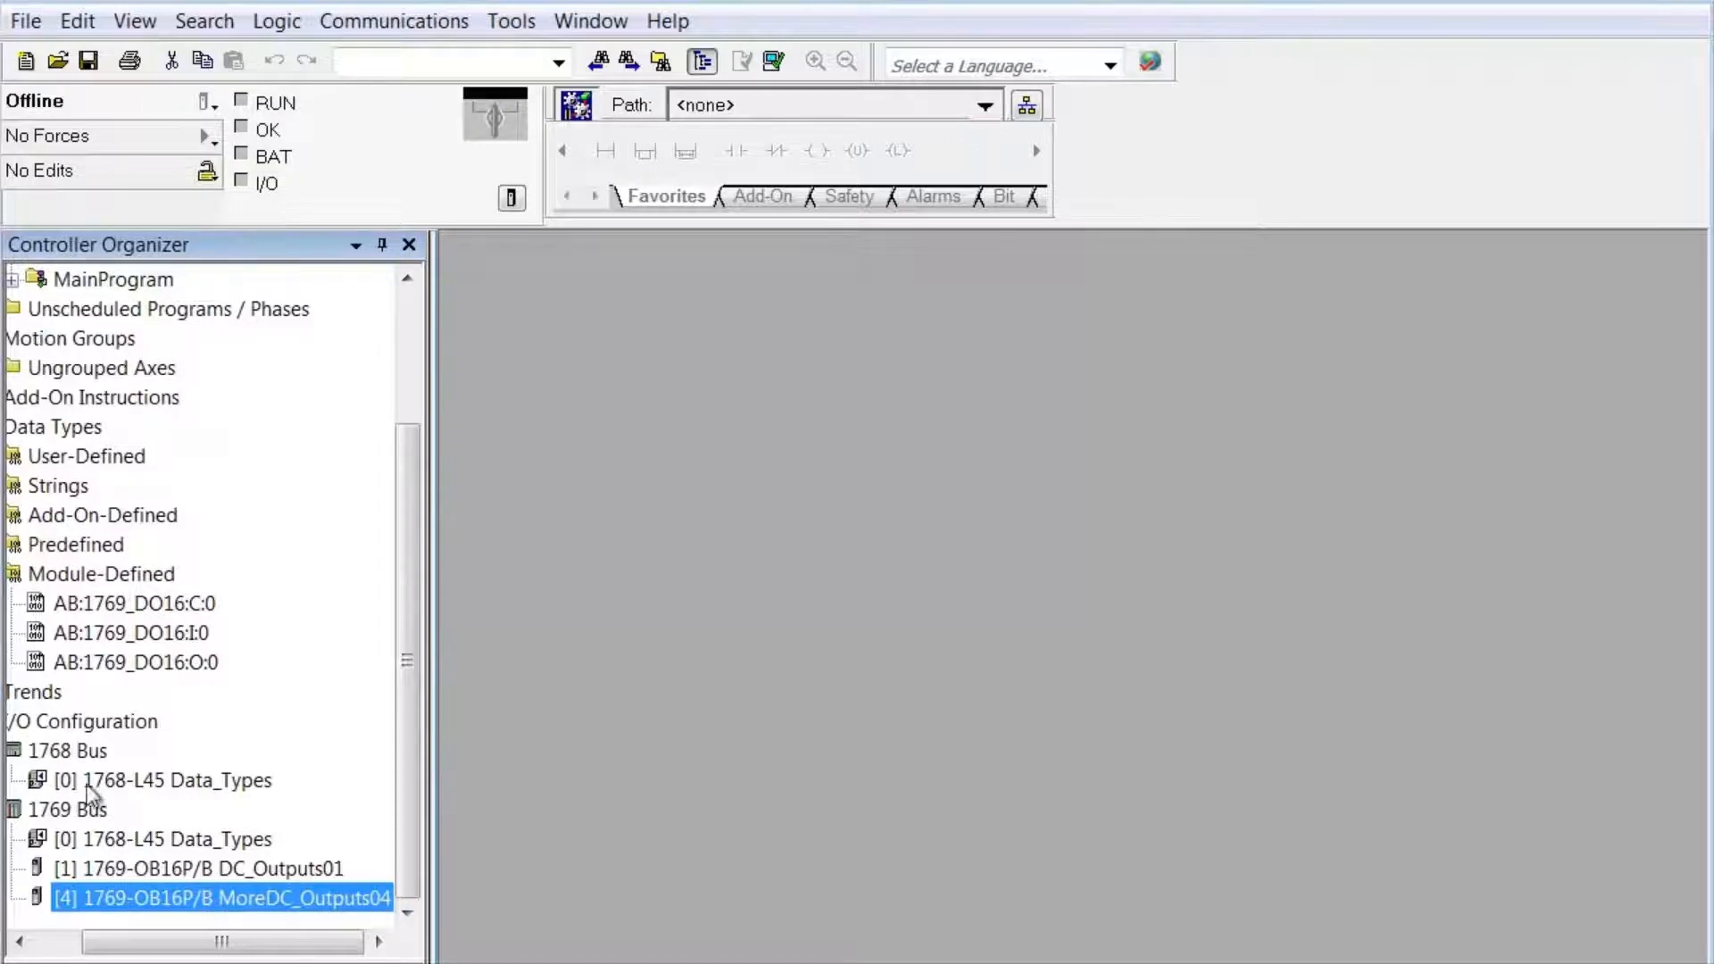
Check the module-defined types after adding the second module, examine the members of AB:1769_DO16:O:0, and close its definition
{"action": "left_click", "coordinate": [51, 946]}
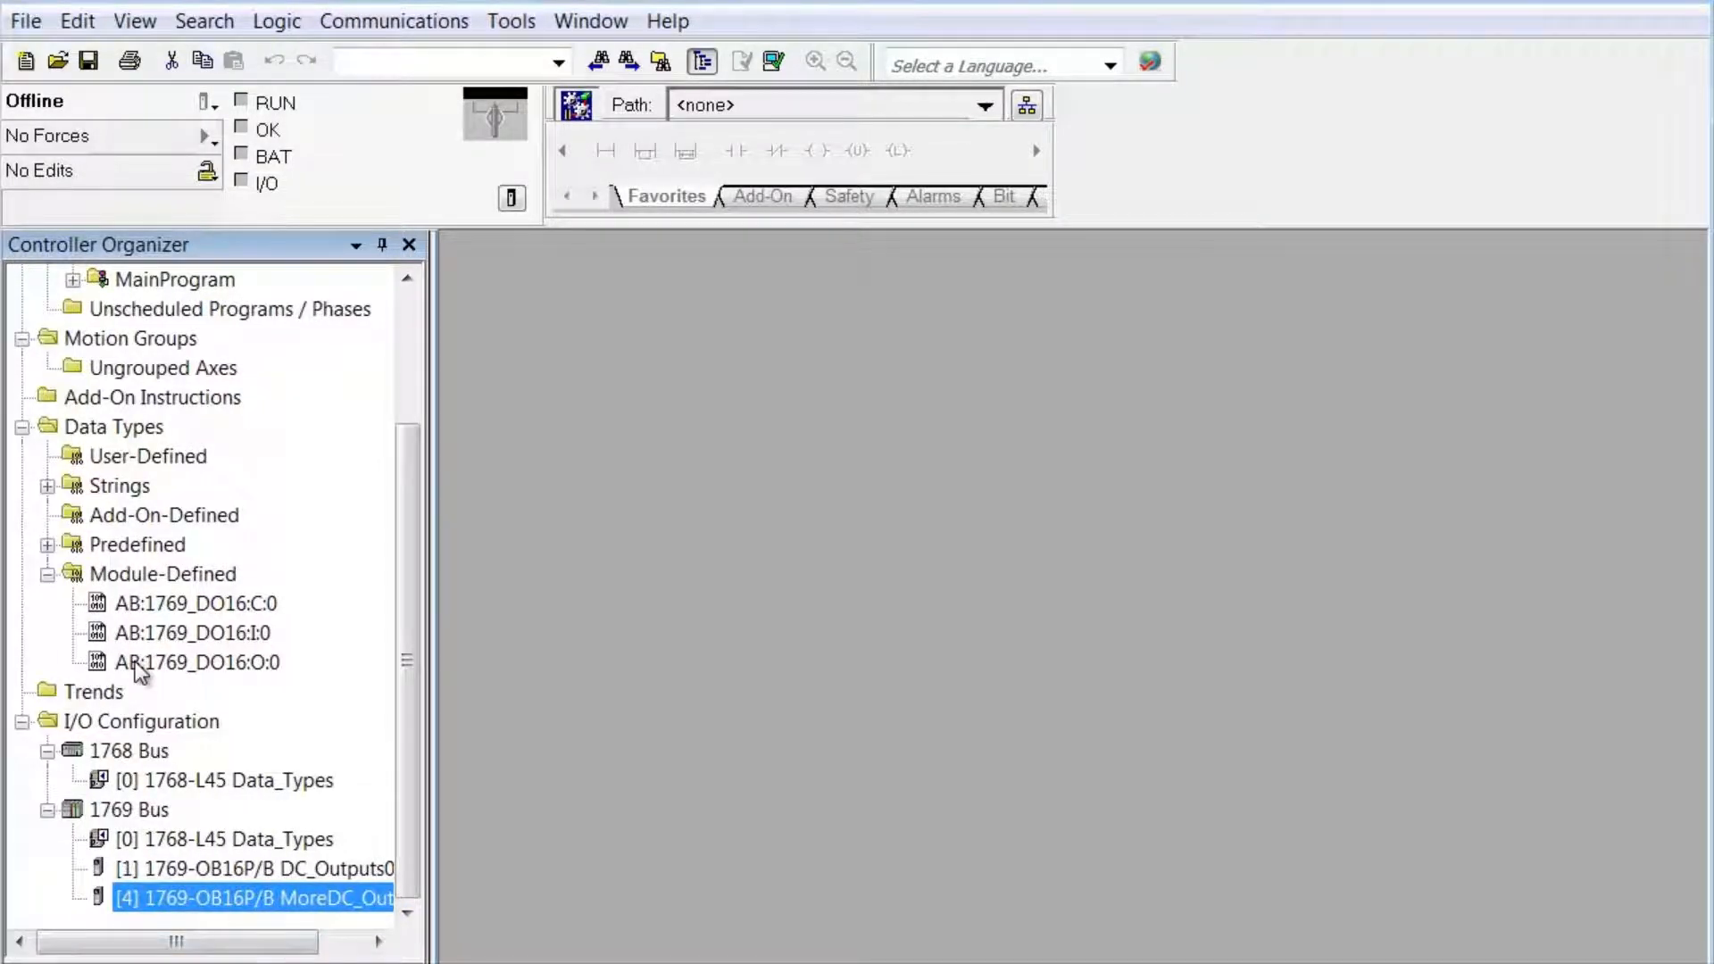
{"action": "left_click", "coordinate": [175, 607]}
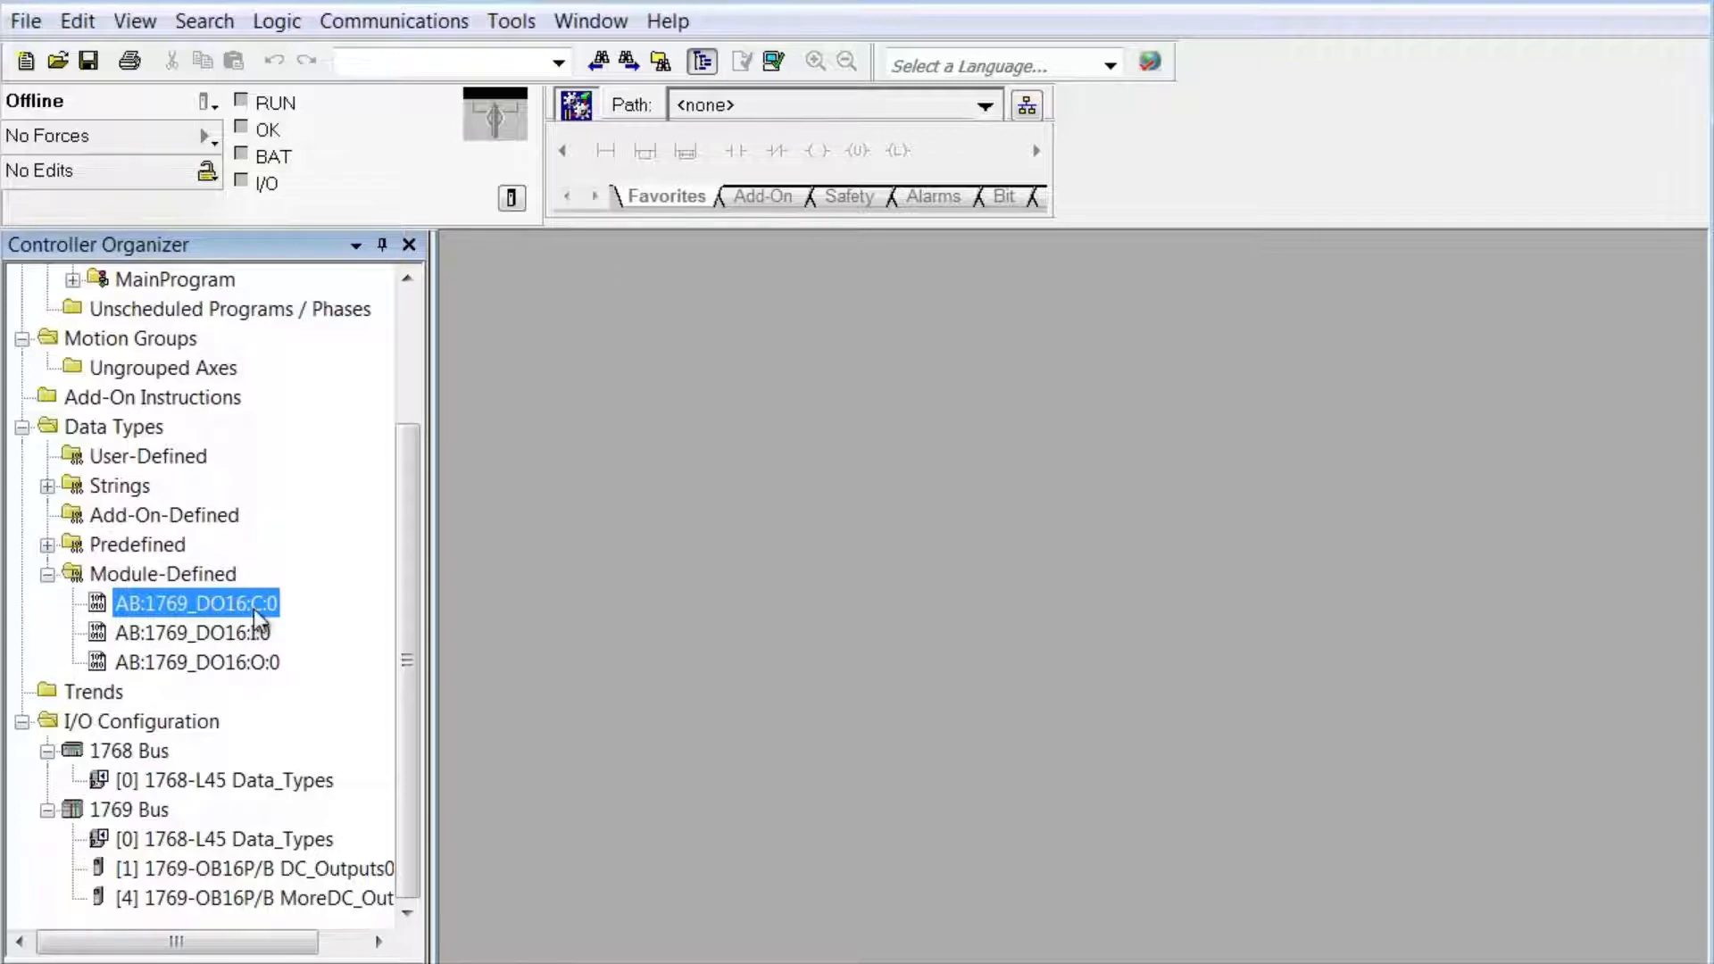
{"action": "double_click", "coordinate": [252, 665]}
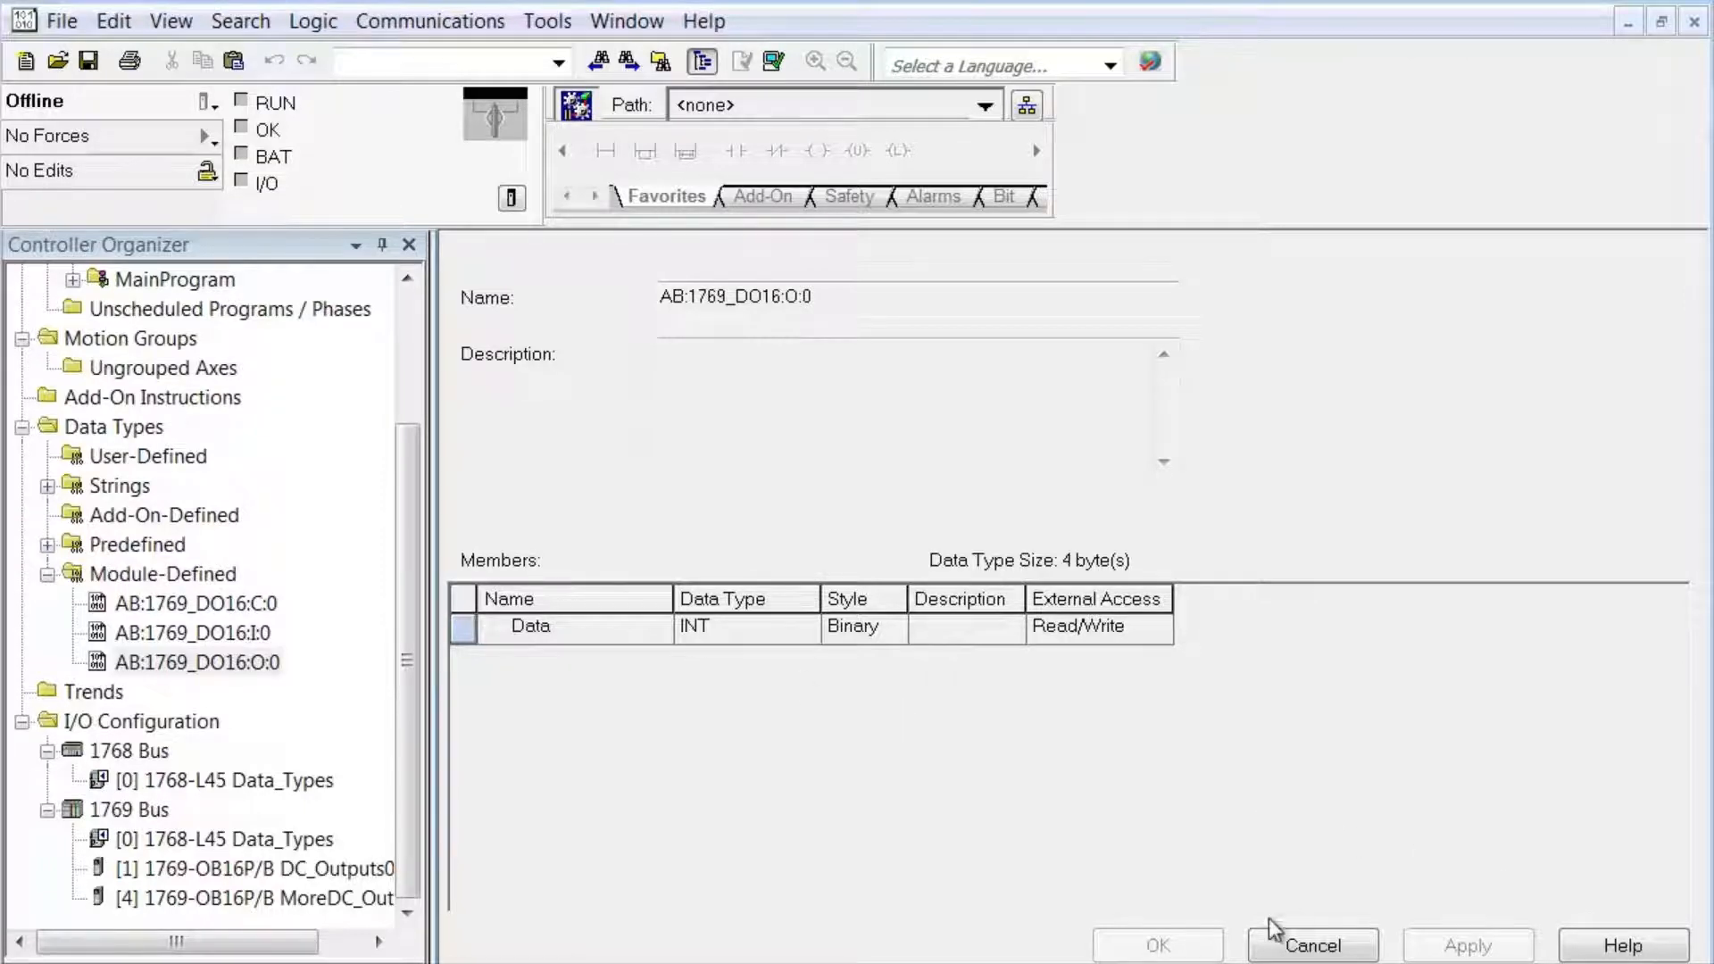
{"action": "left_click", "coordinate": [1303, 944]}
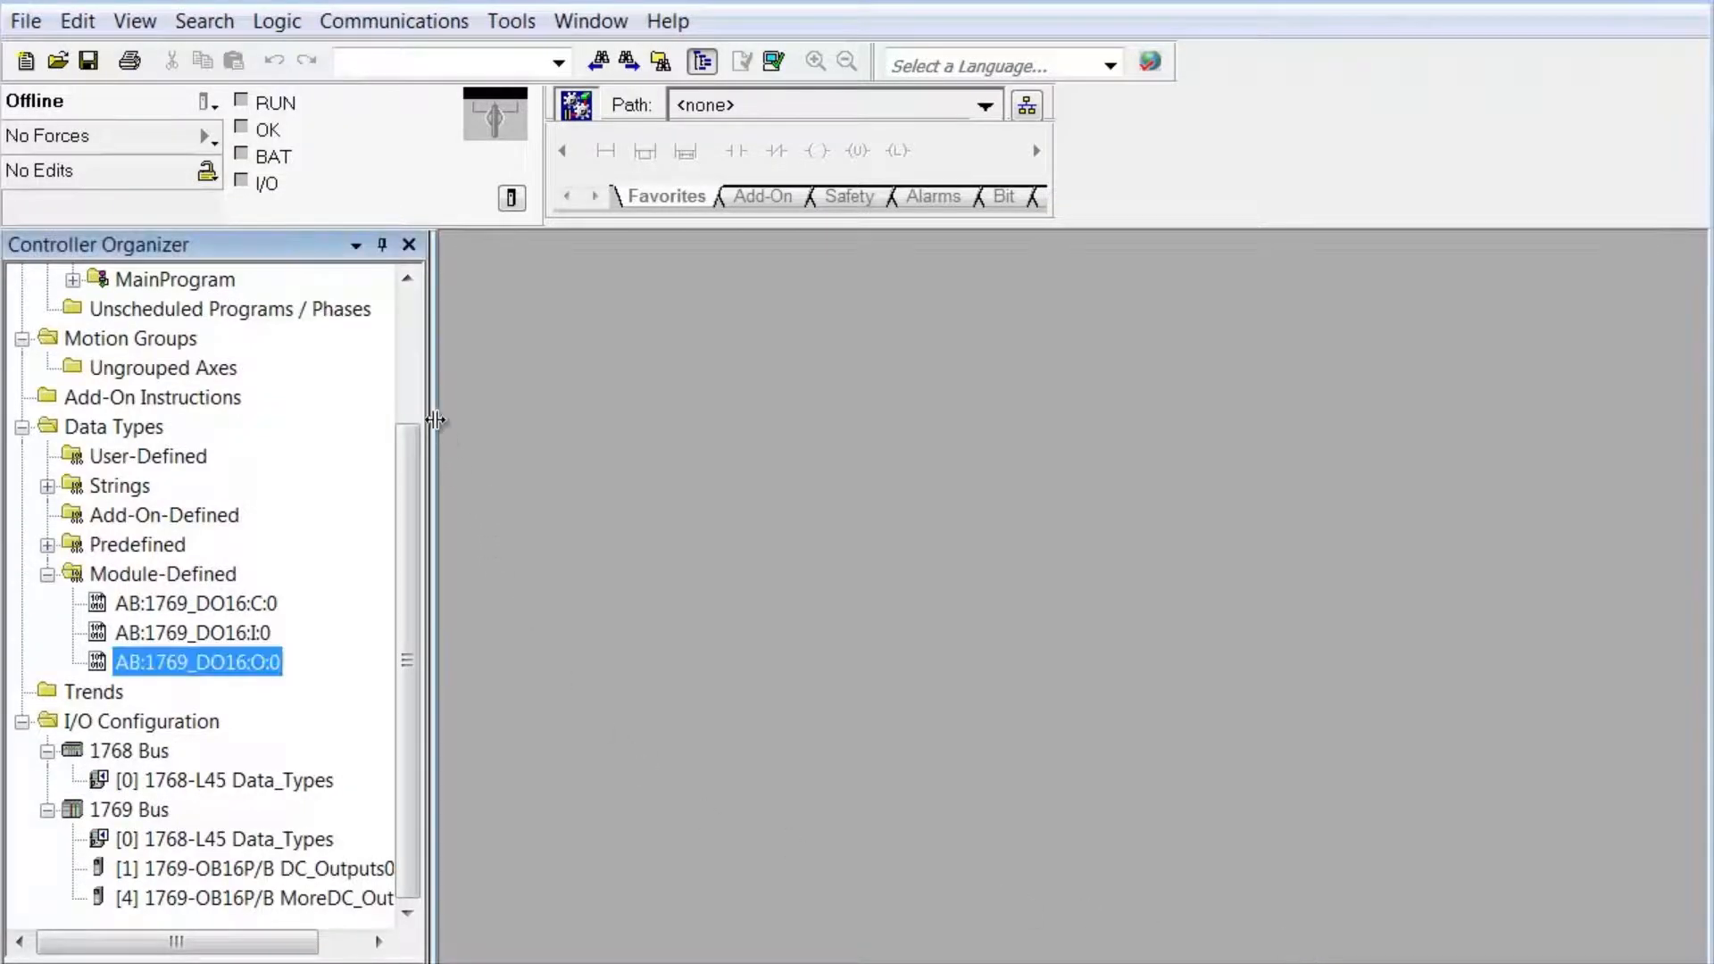
Open the Controller Tags and widen the Data Type column to read the data types of the module tags
{"action": "left_click", "coordinate": [401, 308]}
{"action": "double_click", "coordinate": [196, 311]}
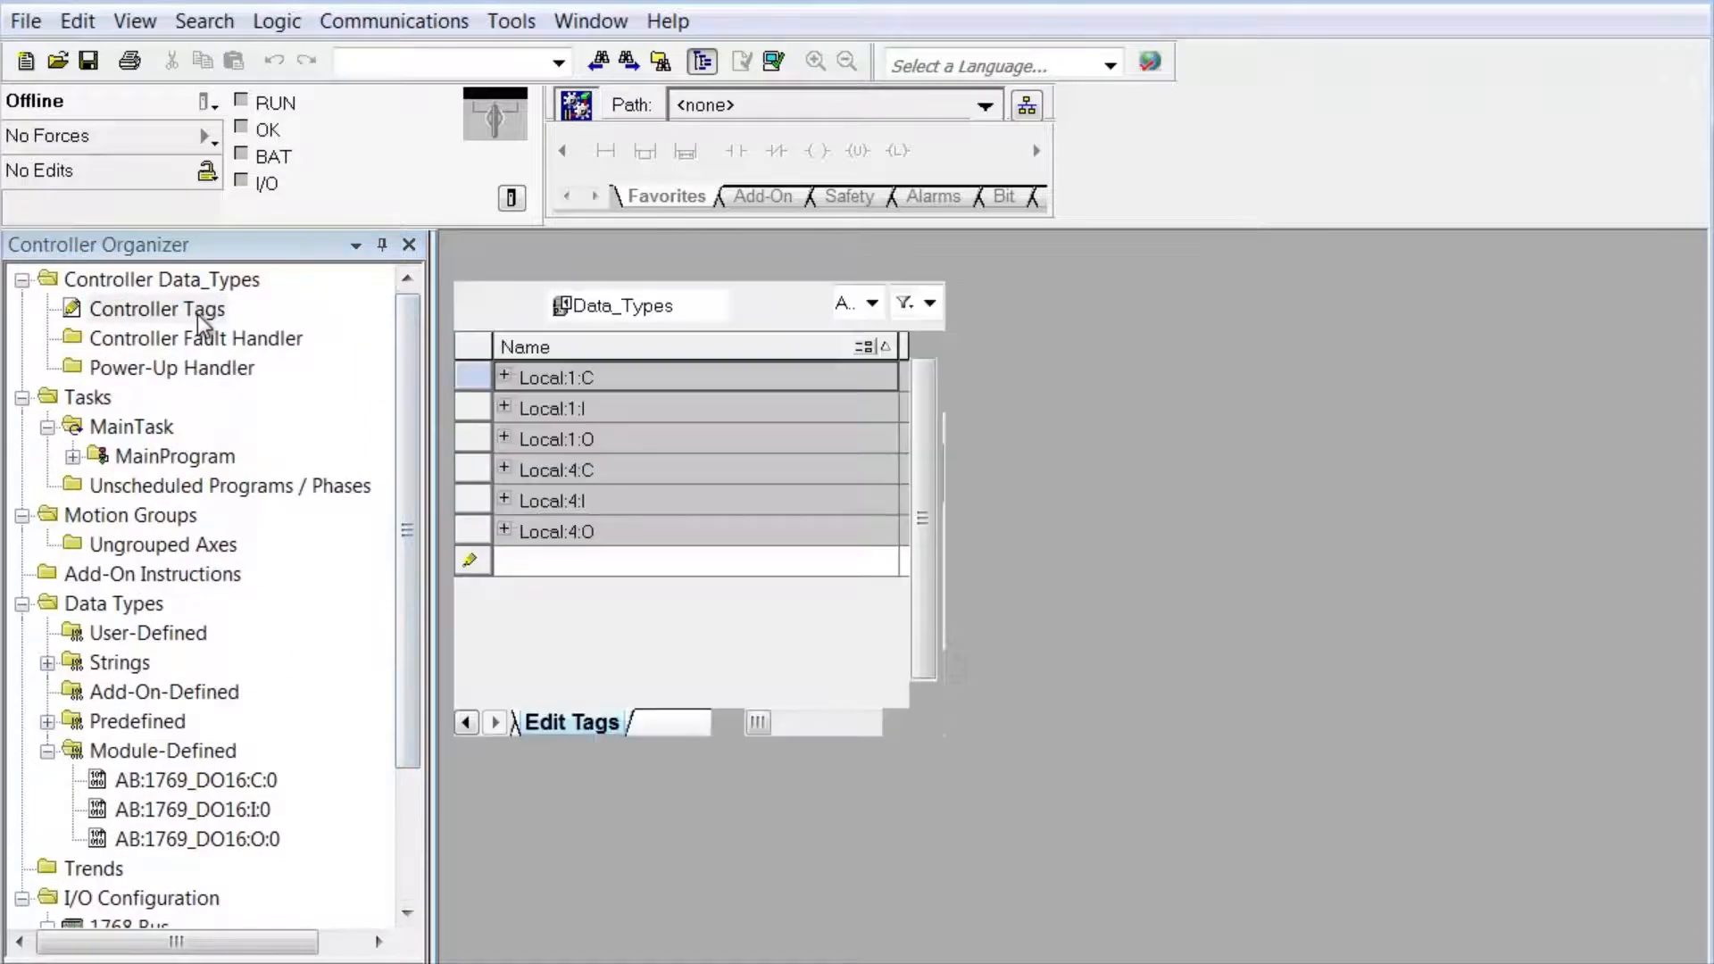
{"action": "left_click_drag", "start_coordinate": [1268, 296], "coordinate": [1448, 296]}
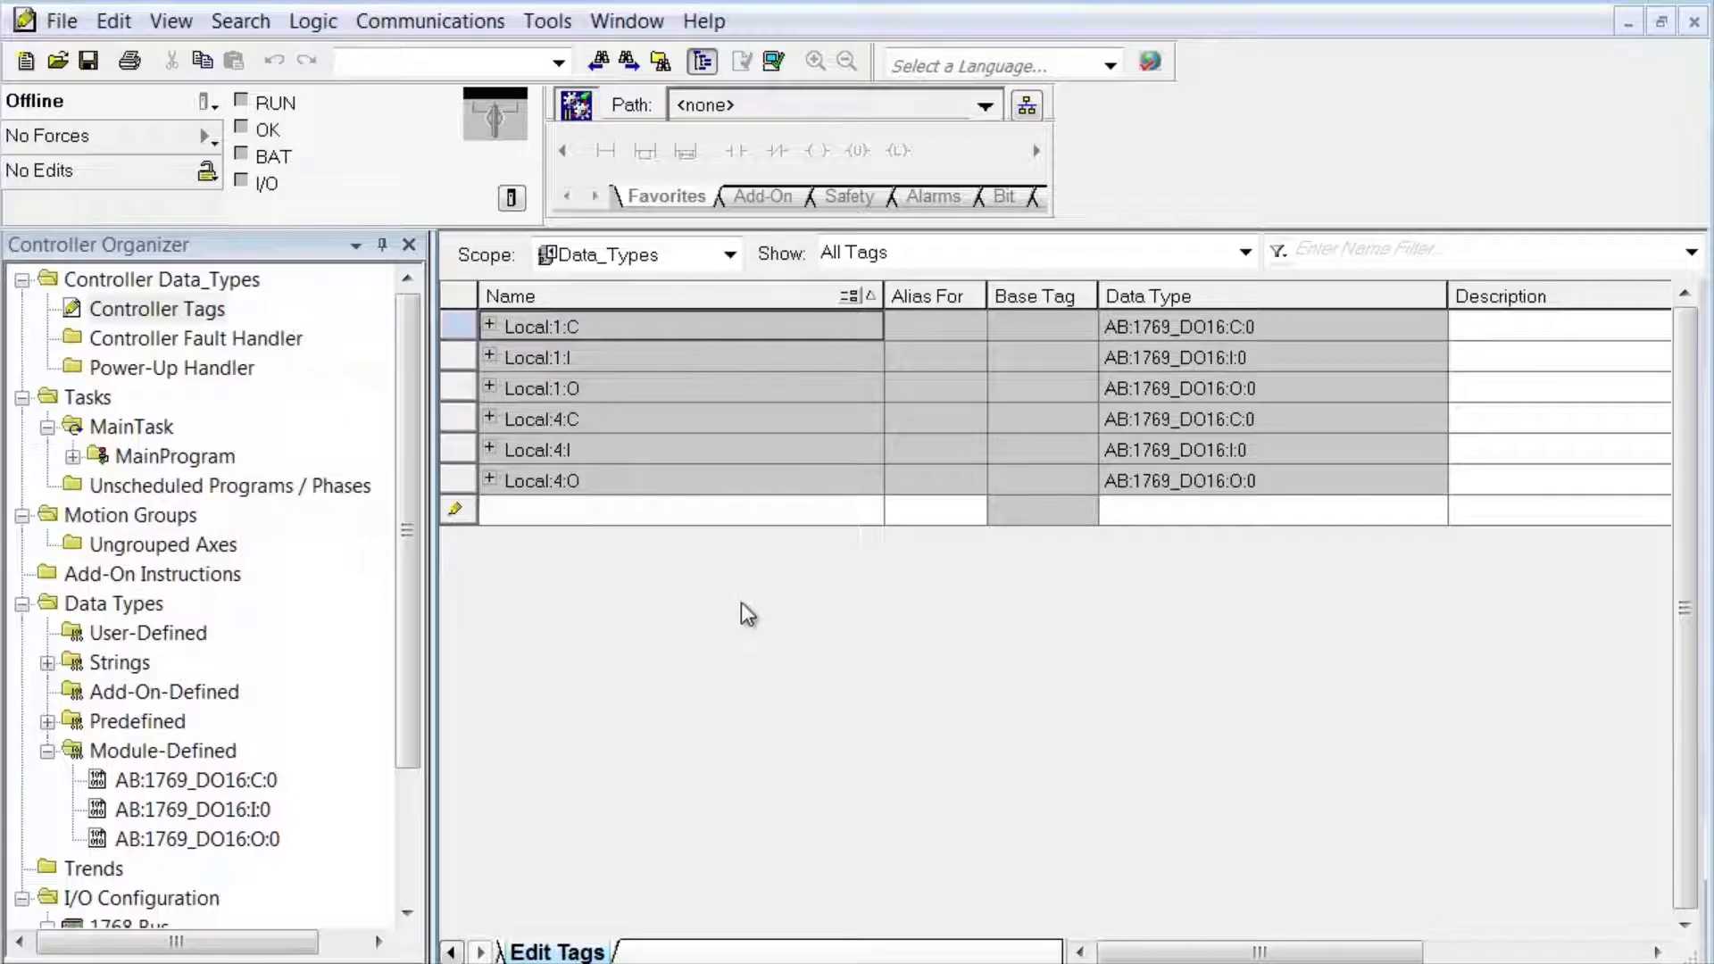
Start a new 1769-IQ16F high-speed DC input module on the 1769 Bus, filtering the module types by "iq"
{"action": "left_click", "coordinate": [407, 912]}
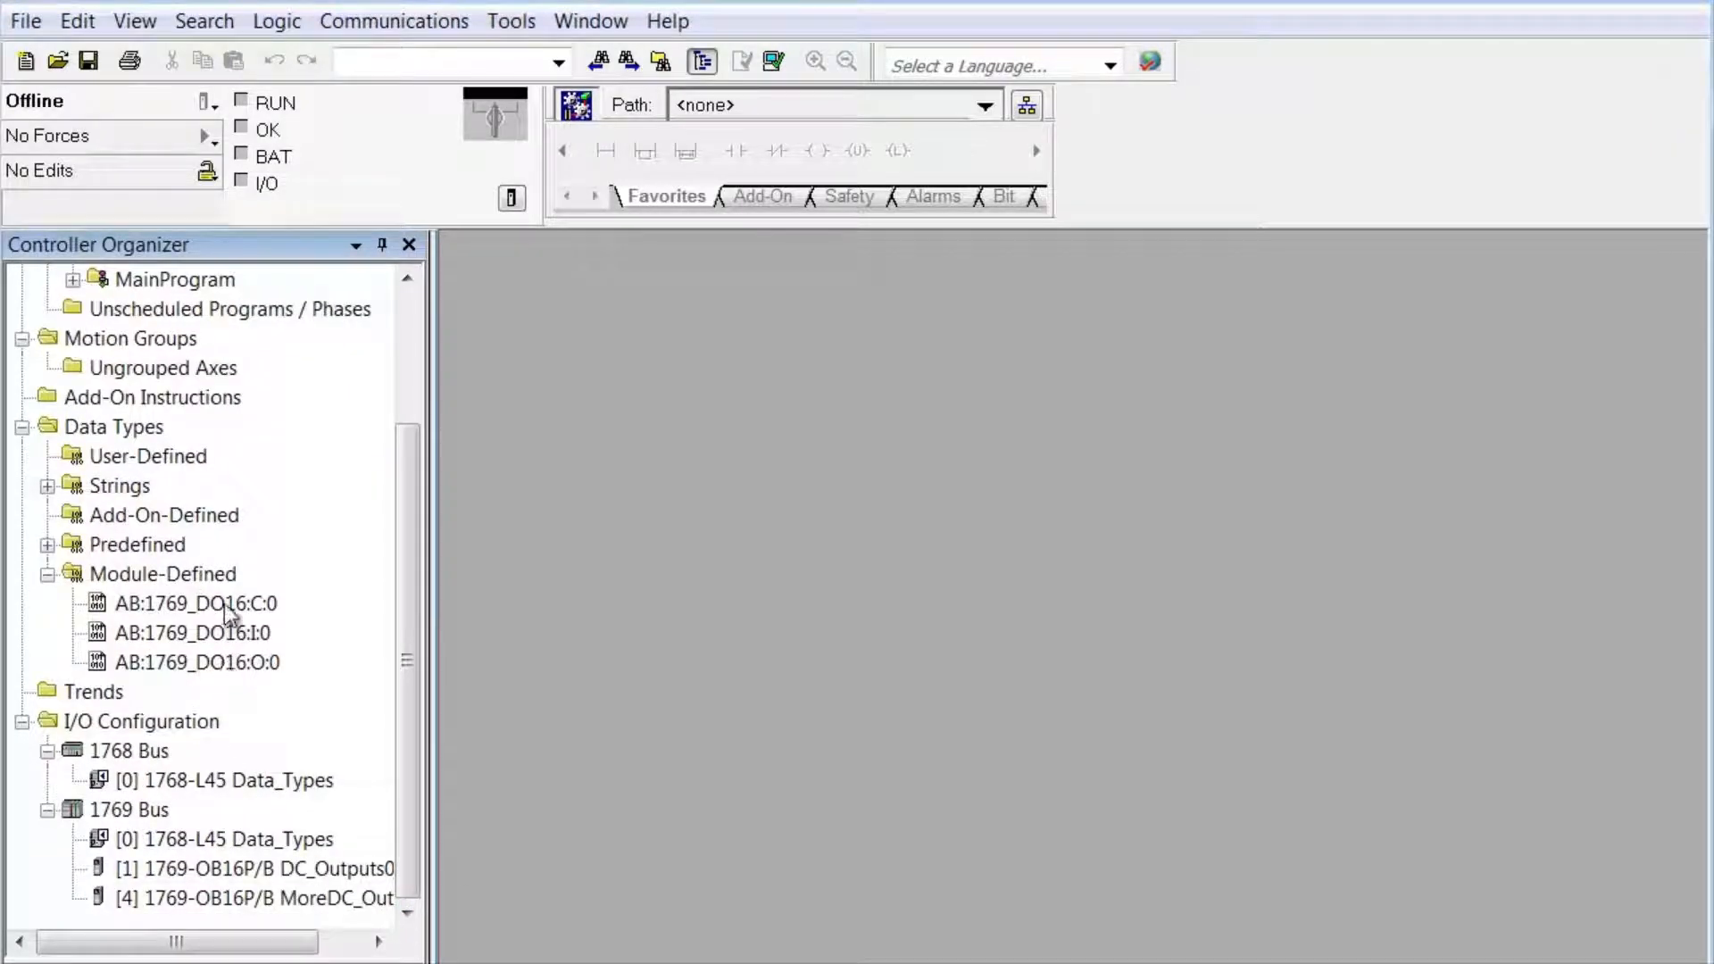
{"action": "right_click", "coordinate": [198, 838]}
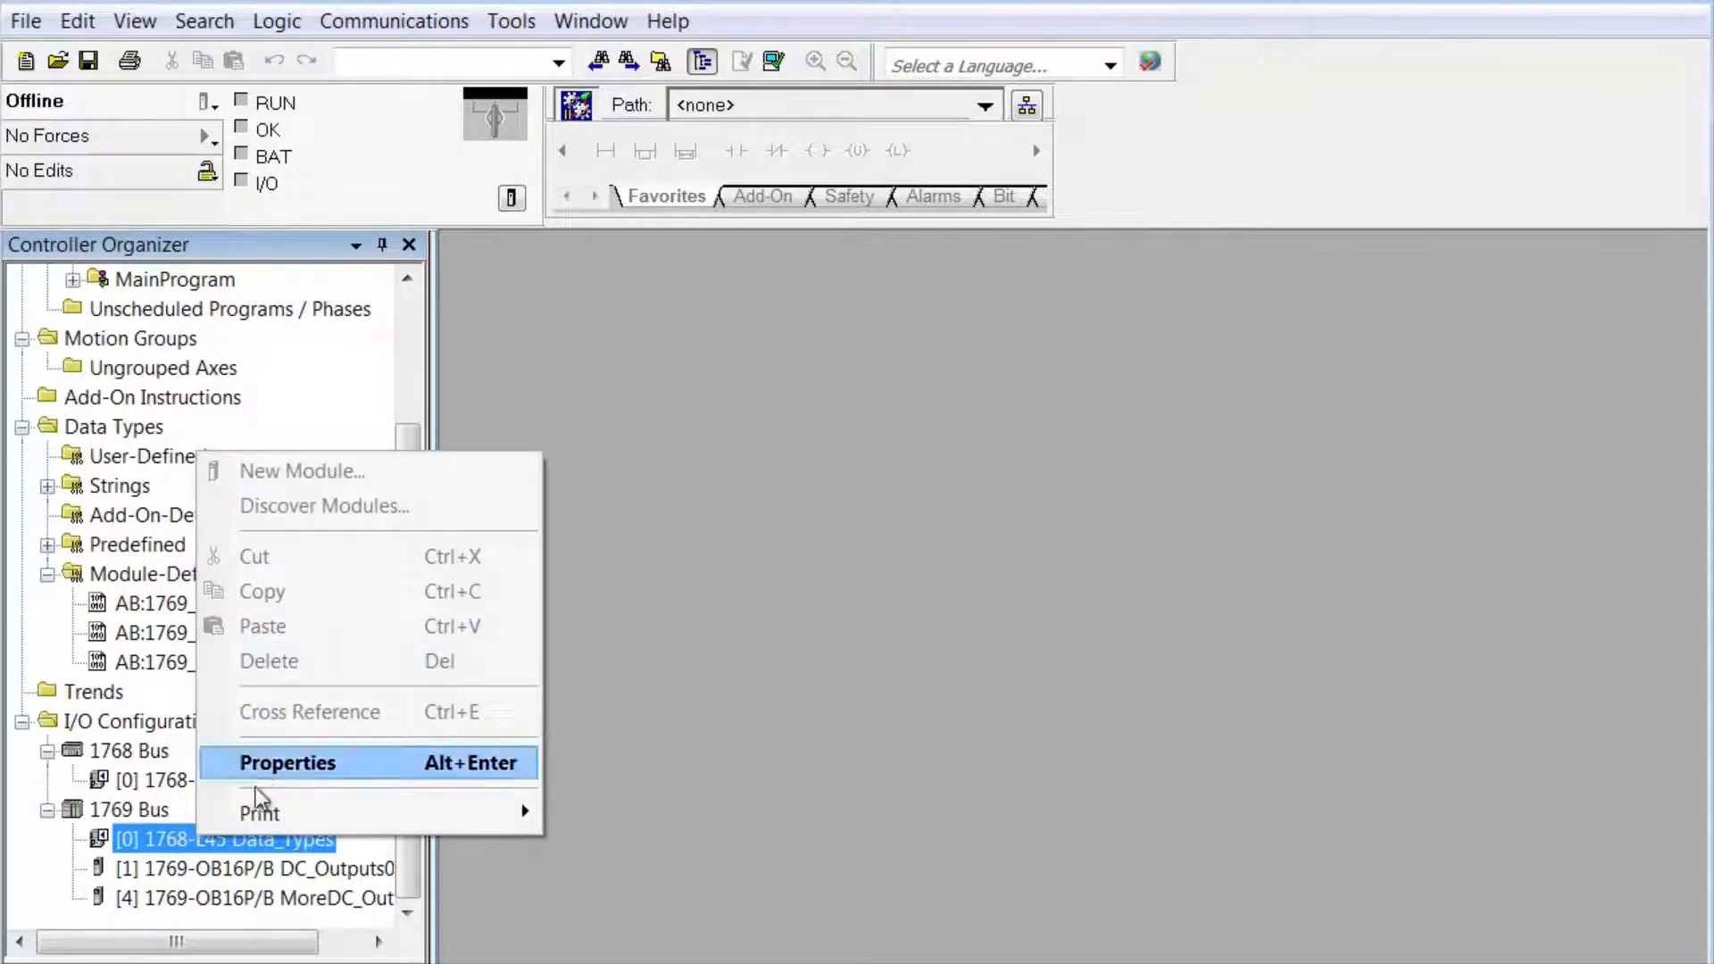
{"action": "right_click", "coordinate": [148, 807]}
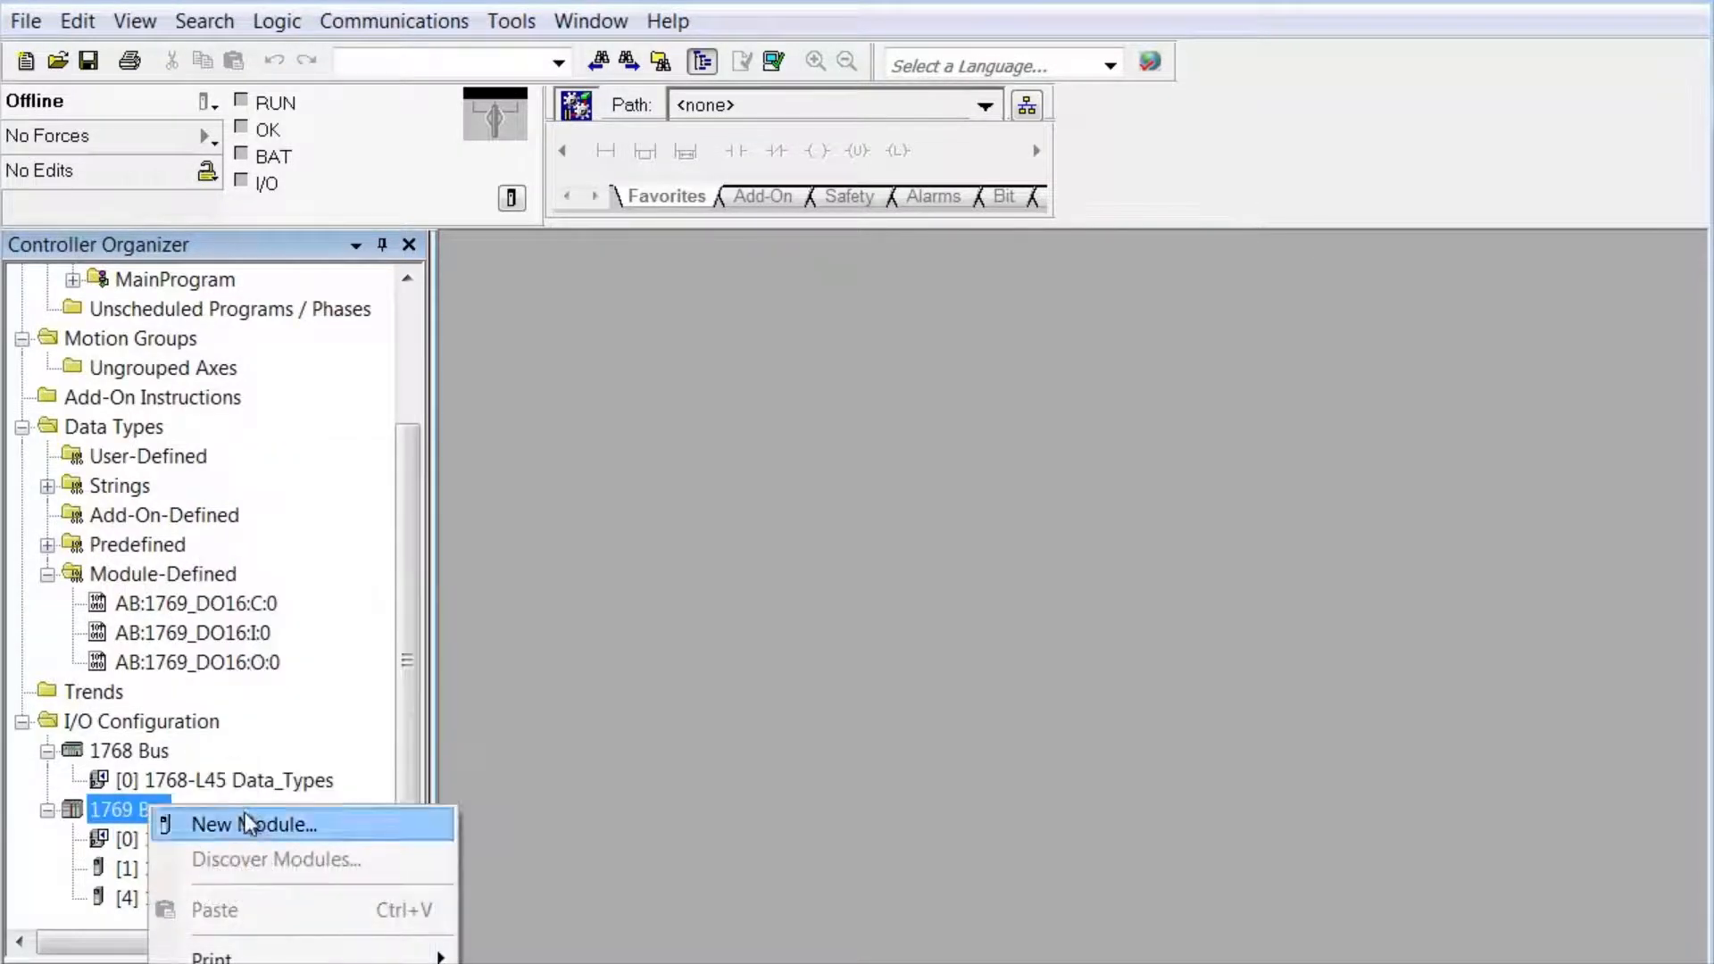
{"action": "left_click", "coordinate": [245, 823]}
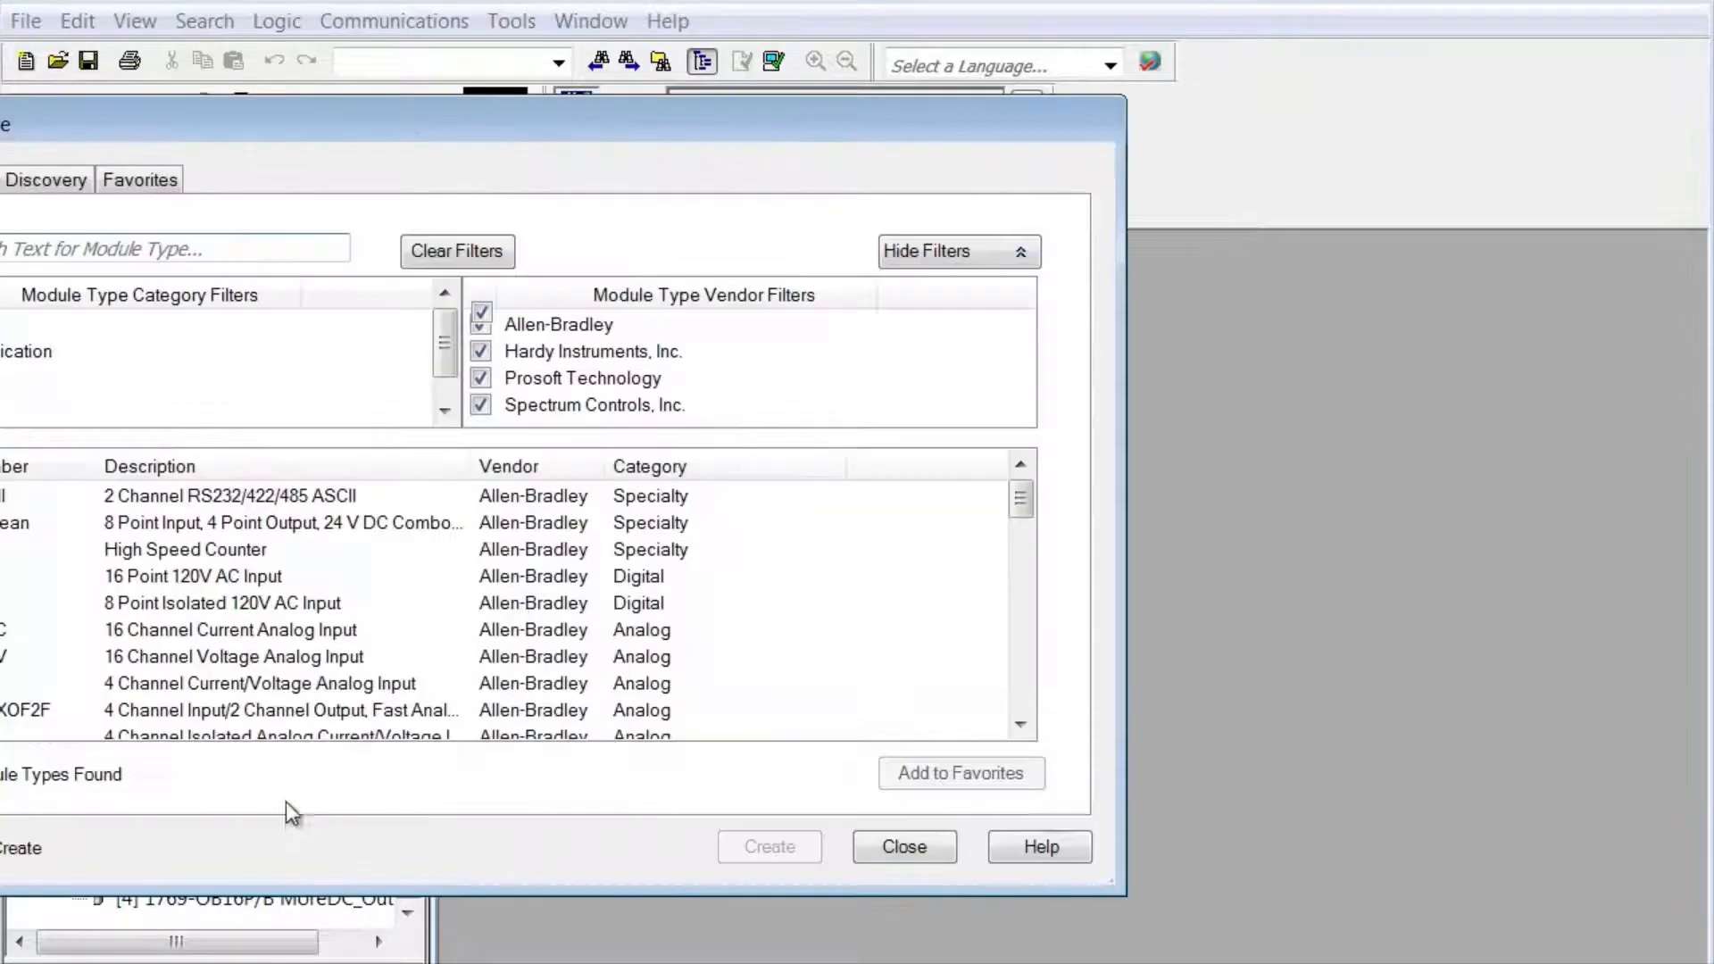
{"action": "left_click", "coordinate": [124, 250]}
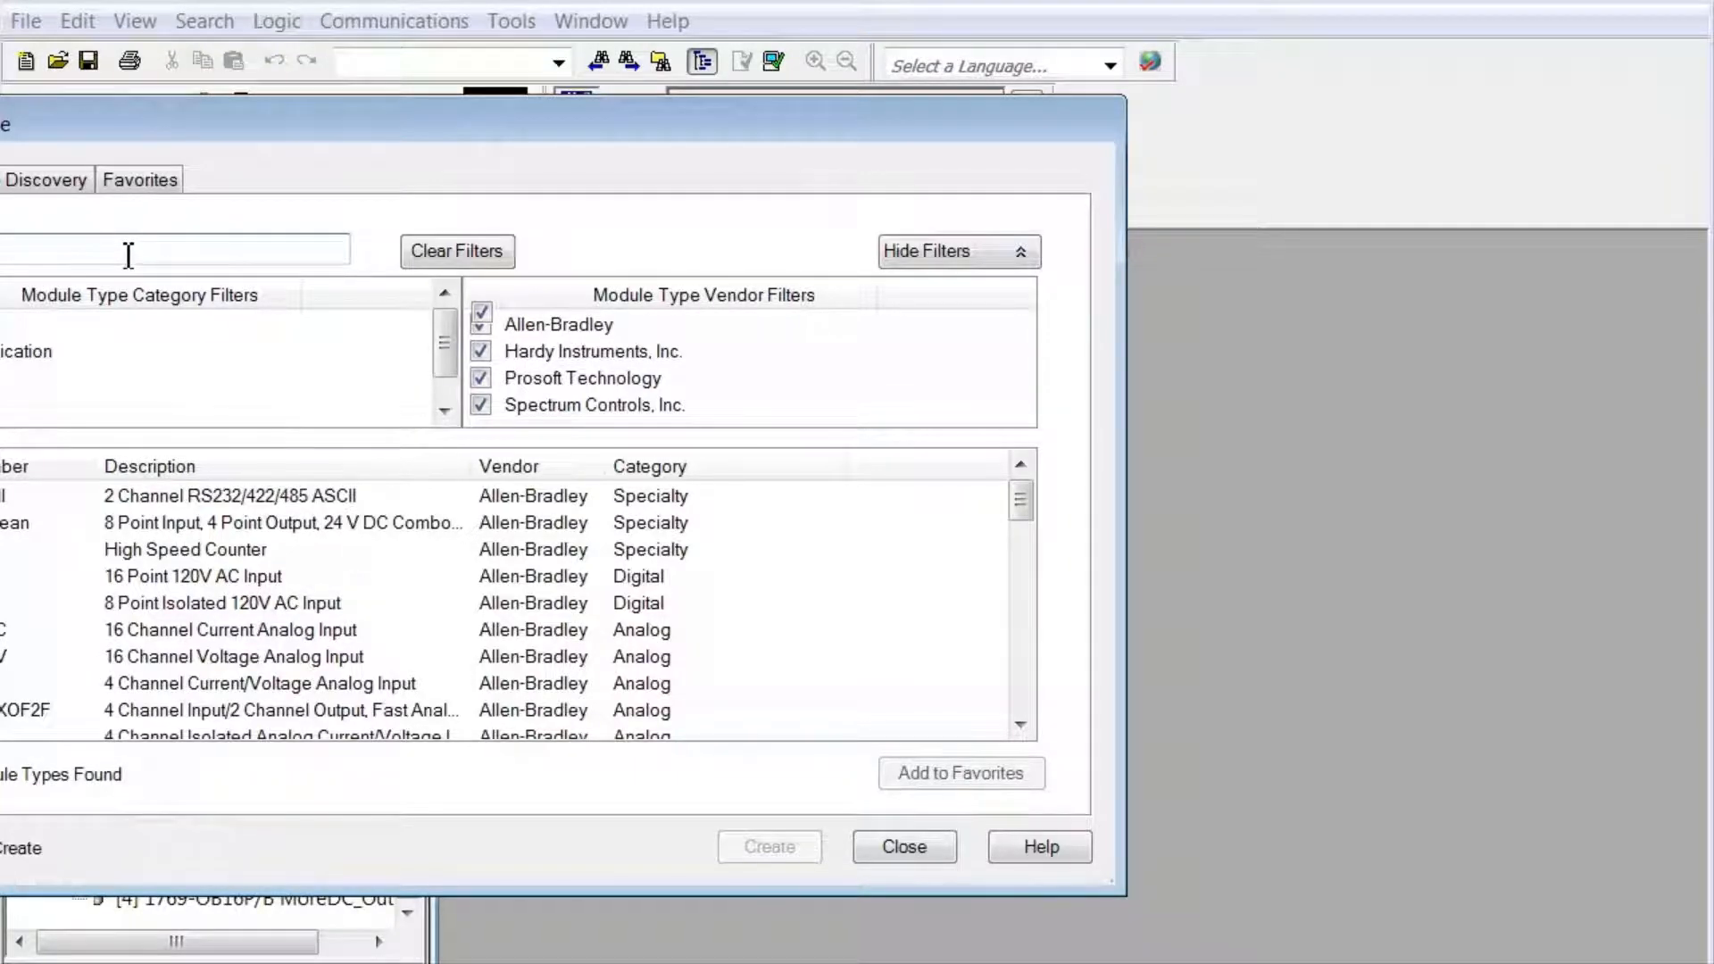
{"action": "type", "text": "iq"}
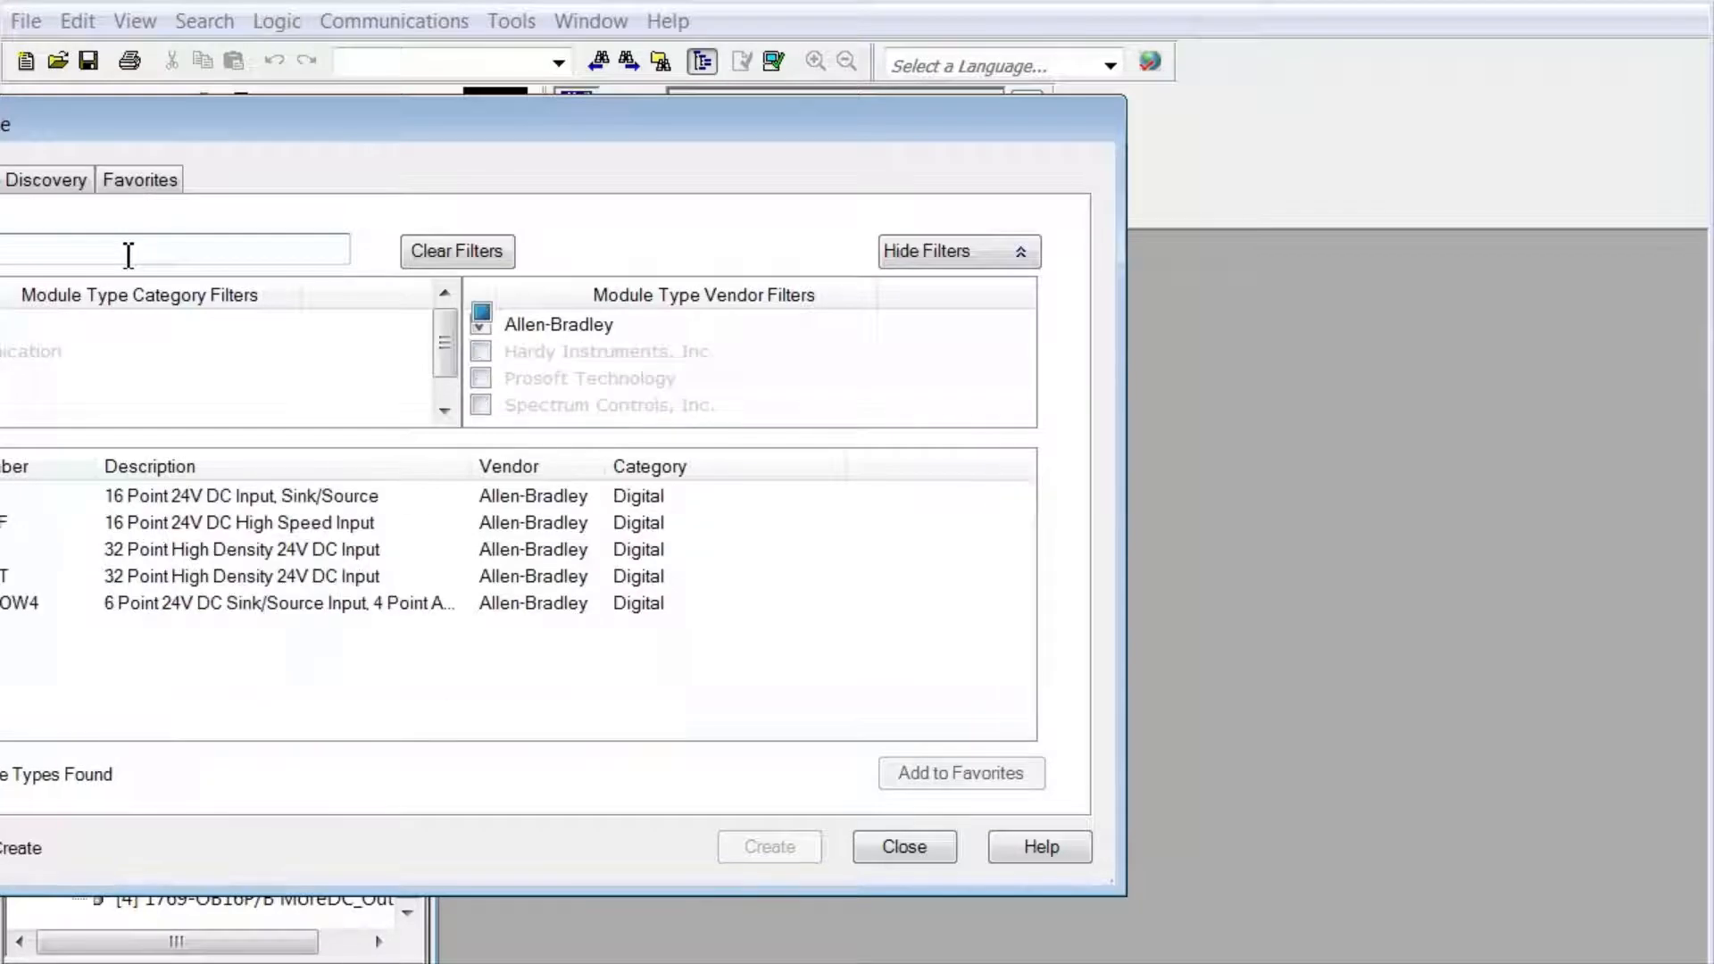
{"action": "double_click", "coordinate": [188, 531]}
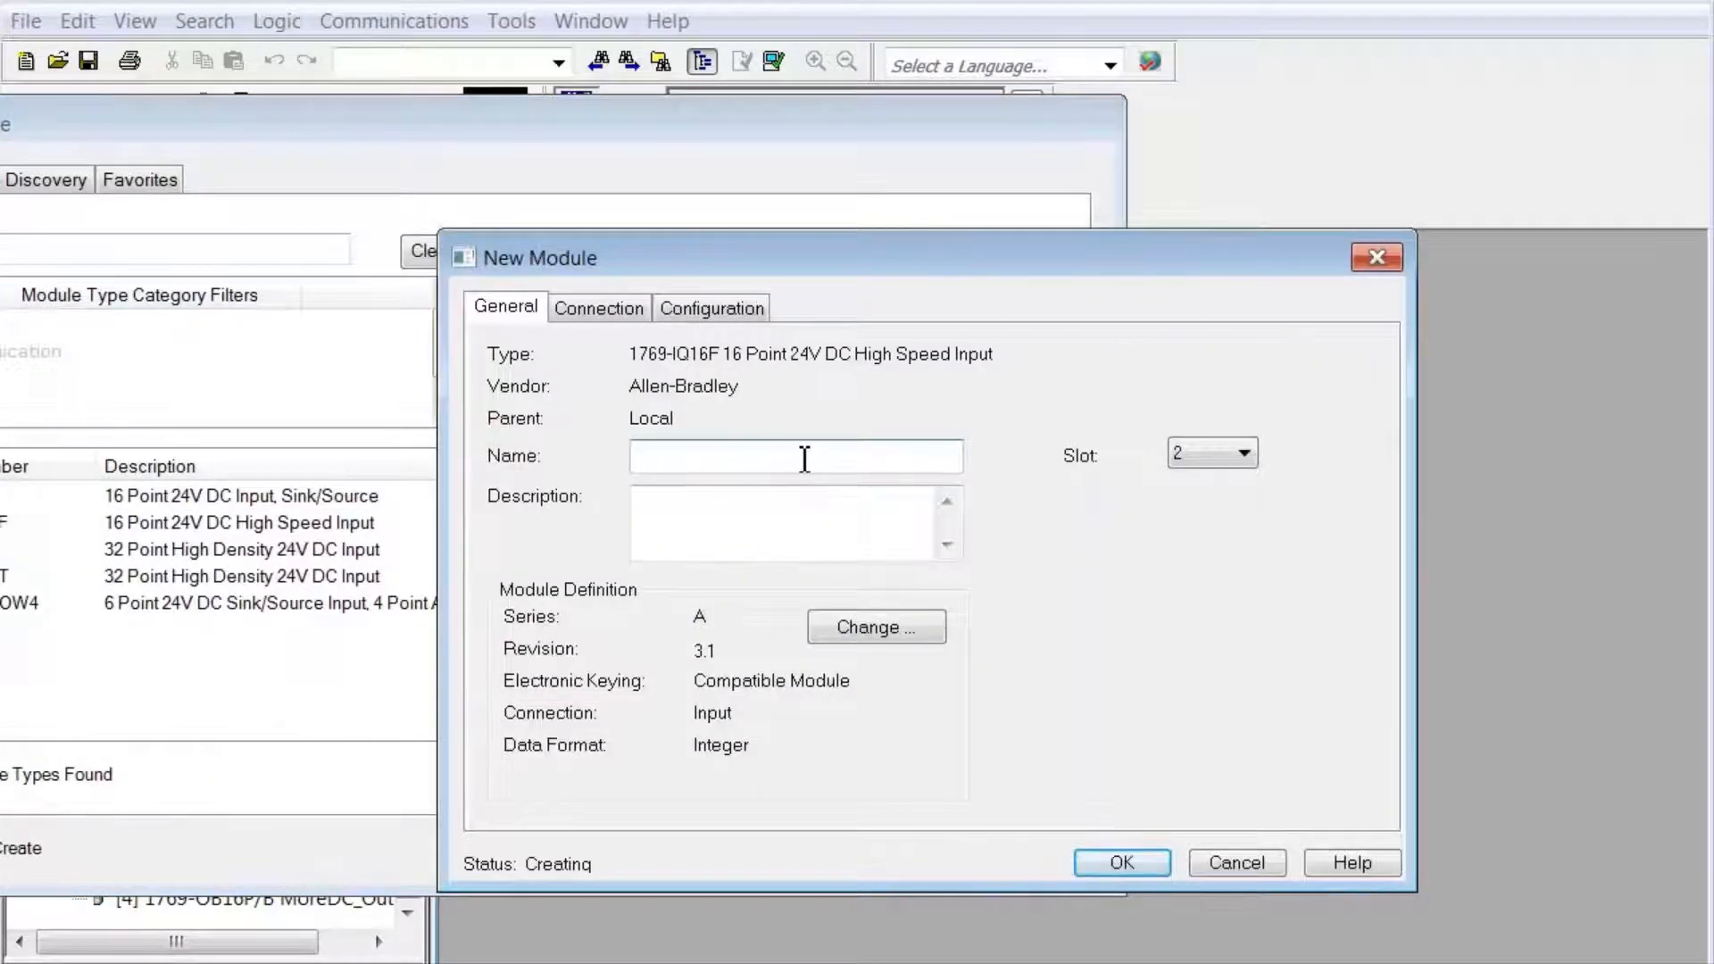
Name the 1769-IQ16F module DC_Inputs02, assign it to slot 2, and create it
{"action": "type", "text": "DC"}
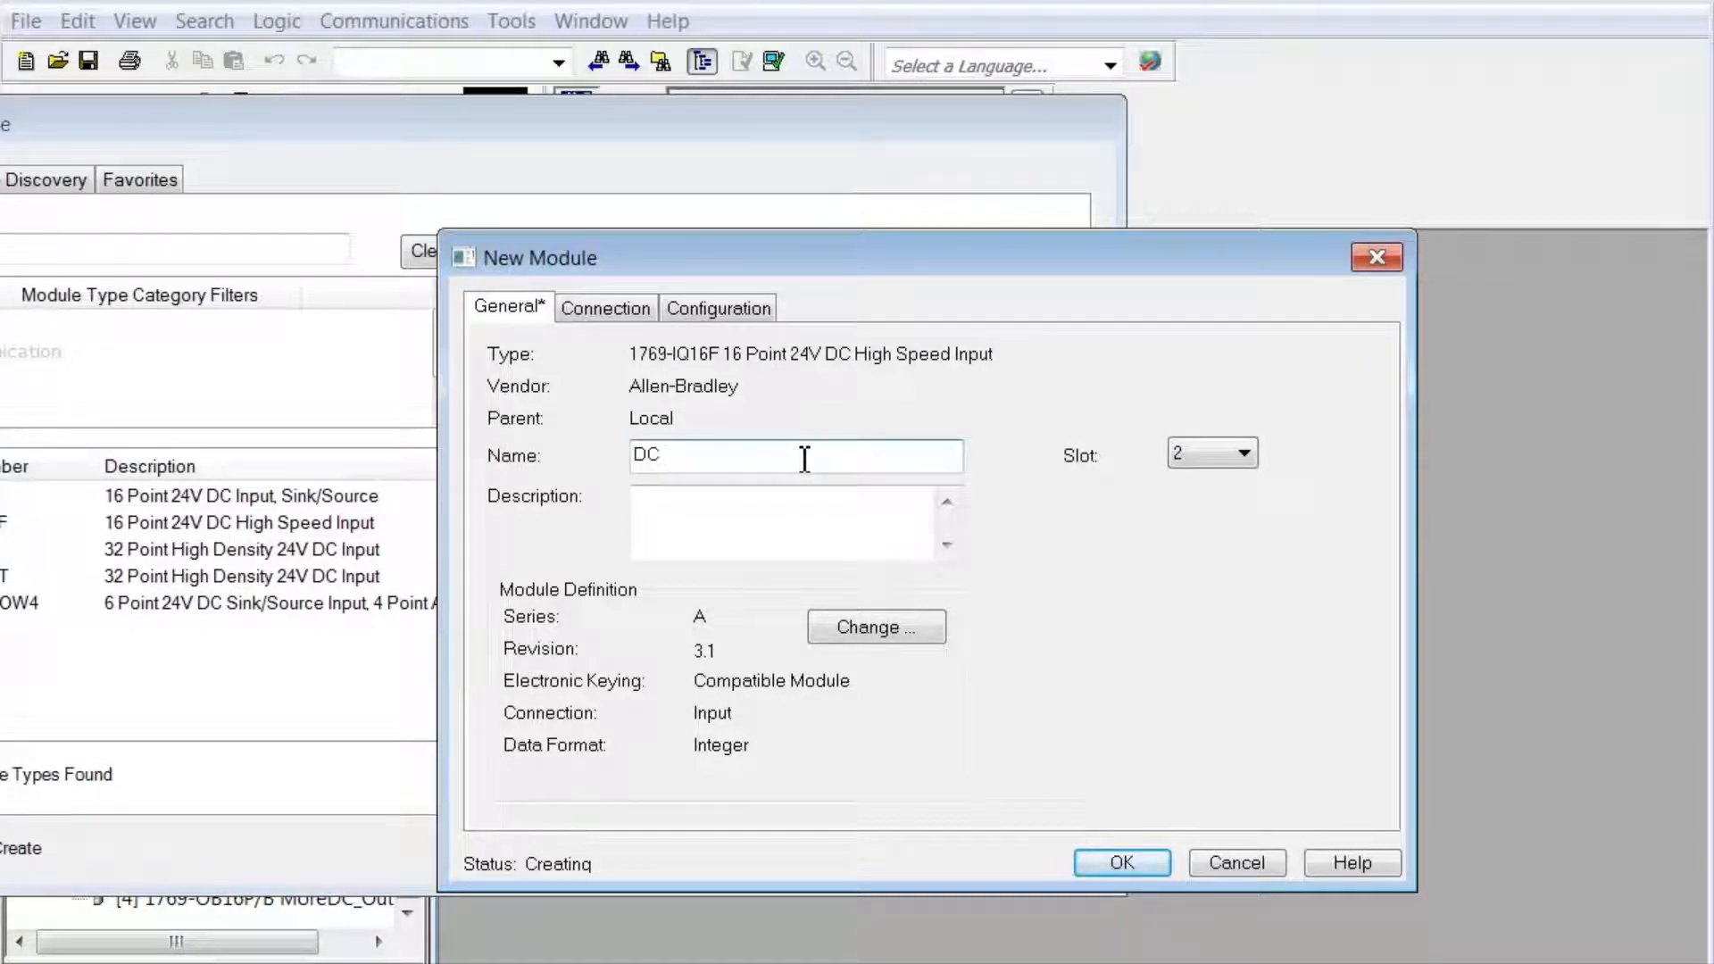
{"action": "type", "text": "_Inputs02"}
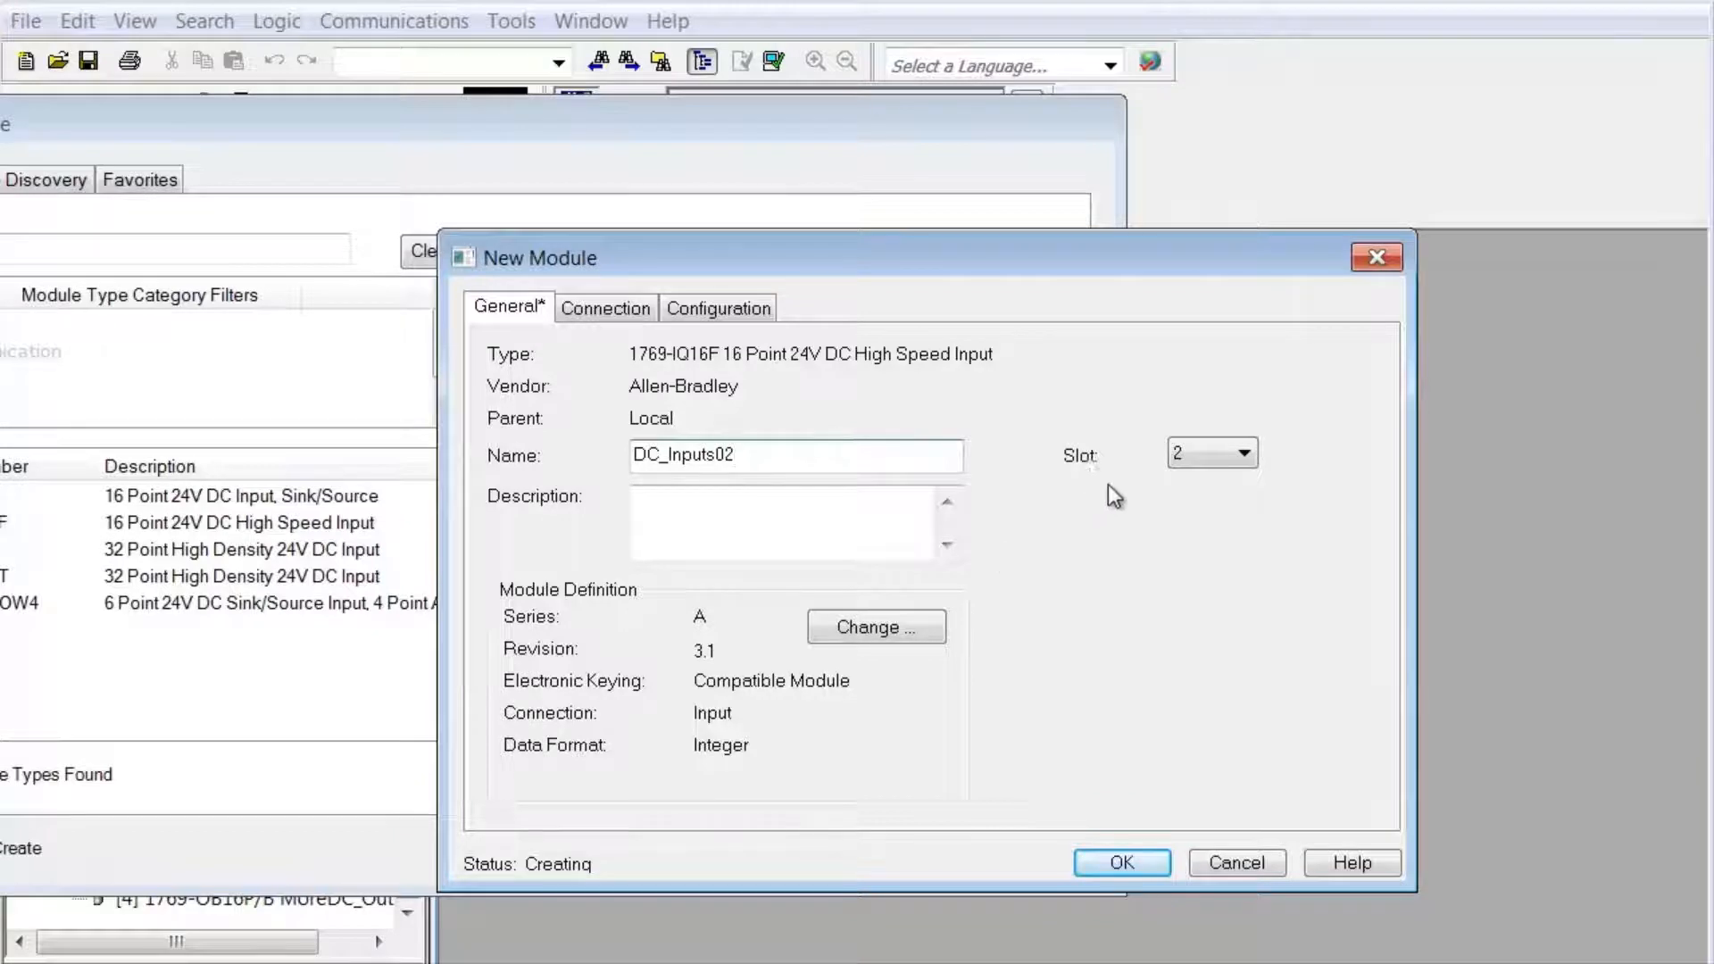
{"action": "left_click", "coordinate": [1205, 454]}
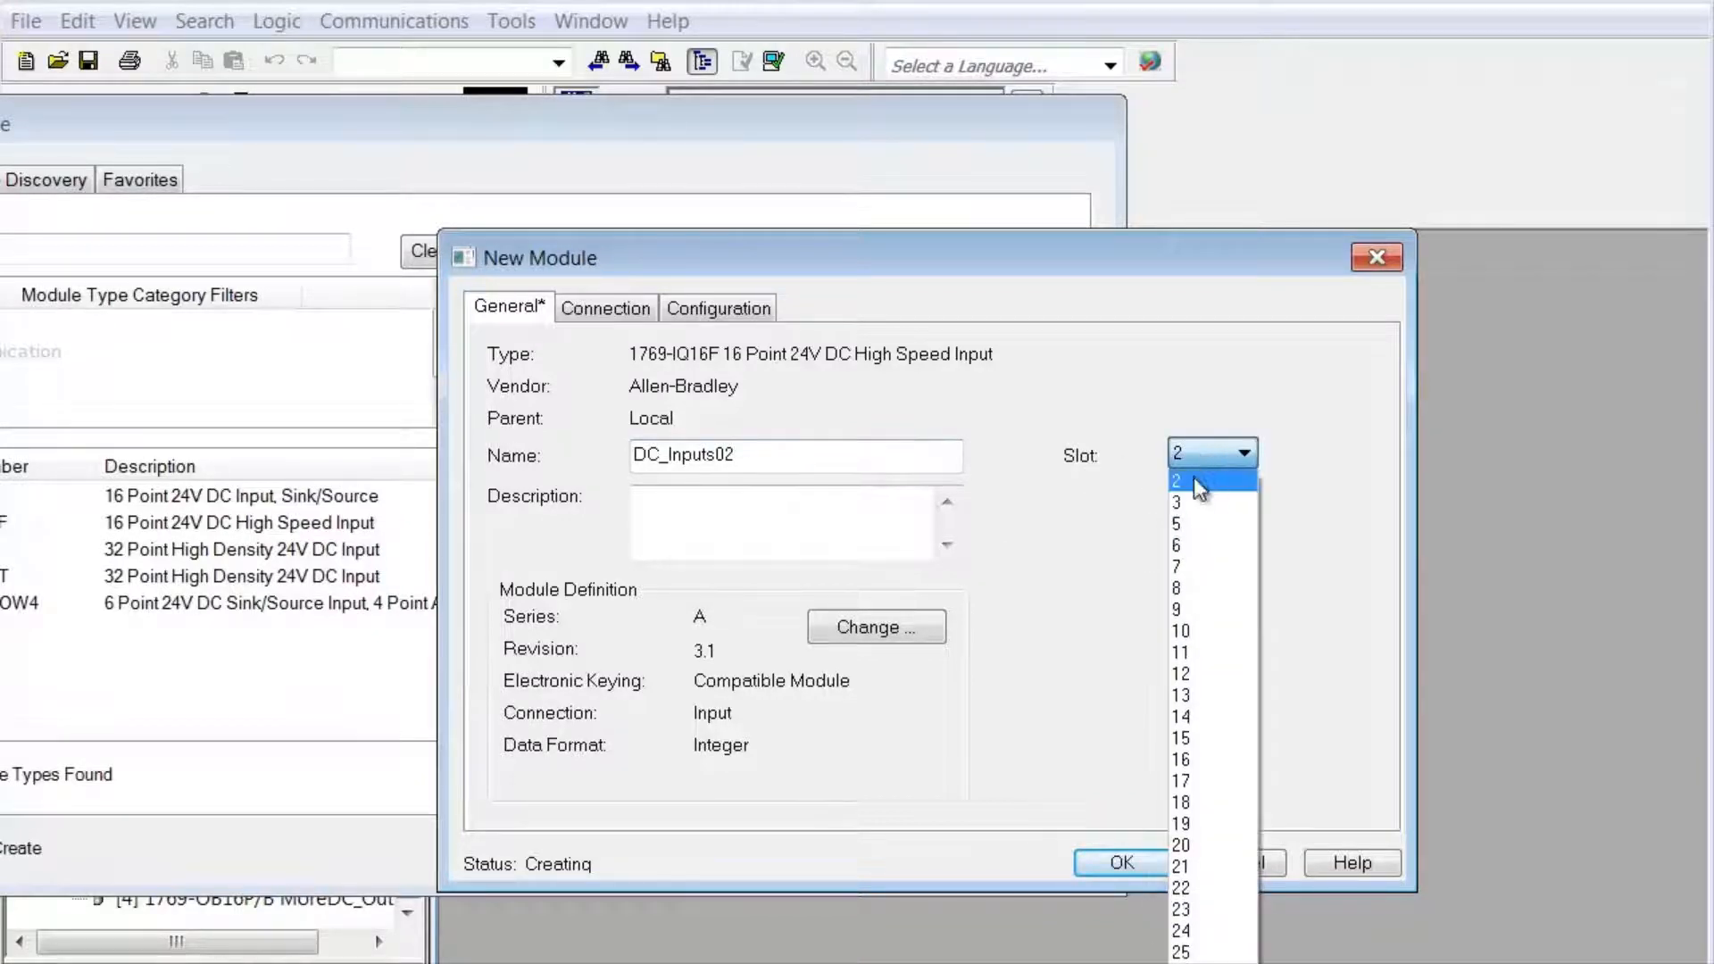
{"action": "left_click", "coordinate": [1192, 480]}
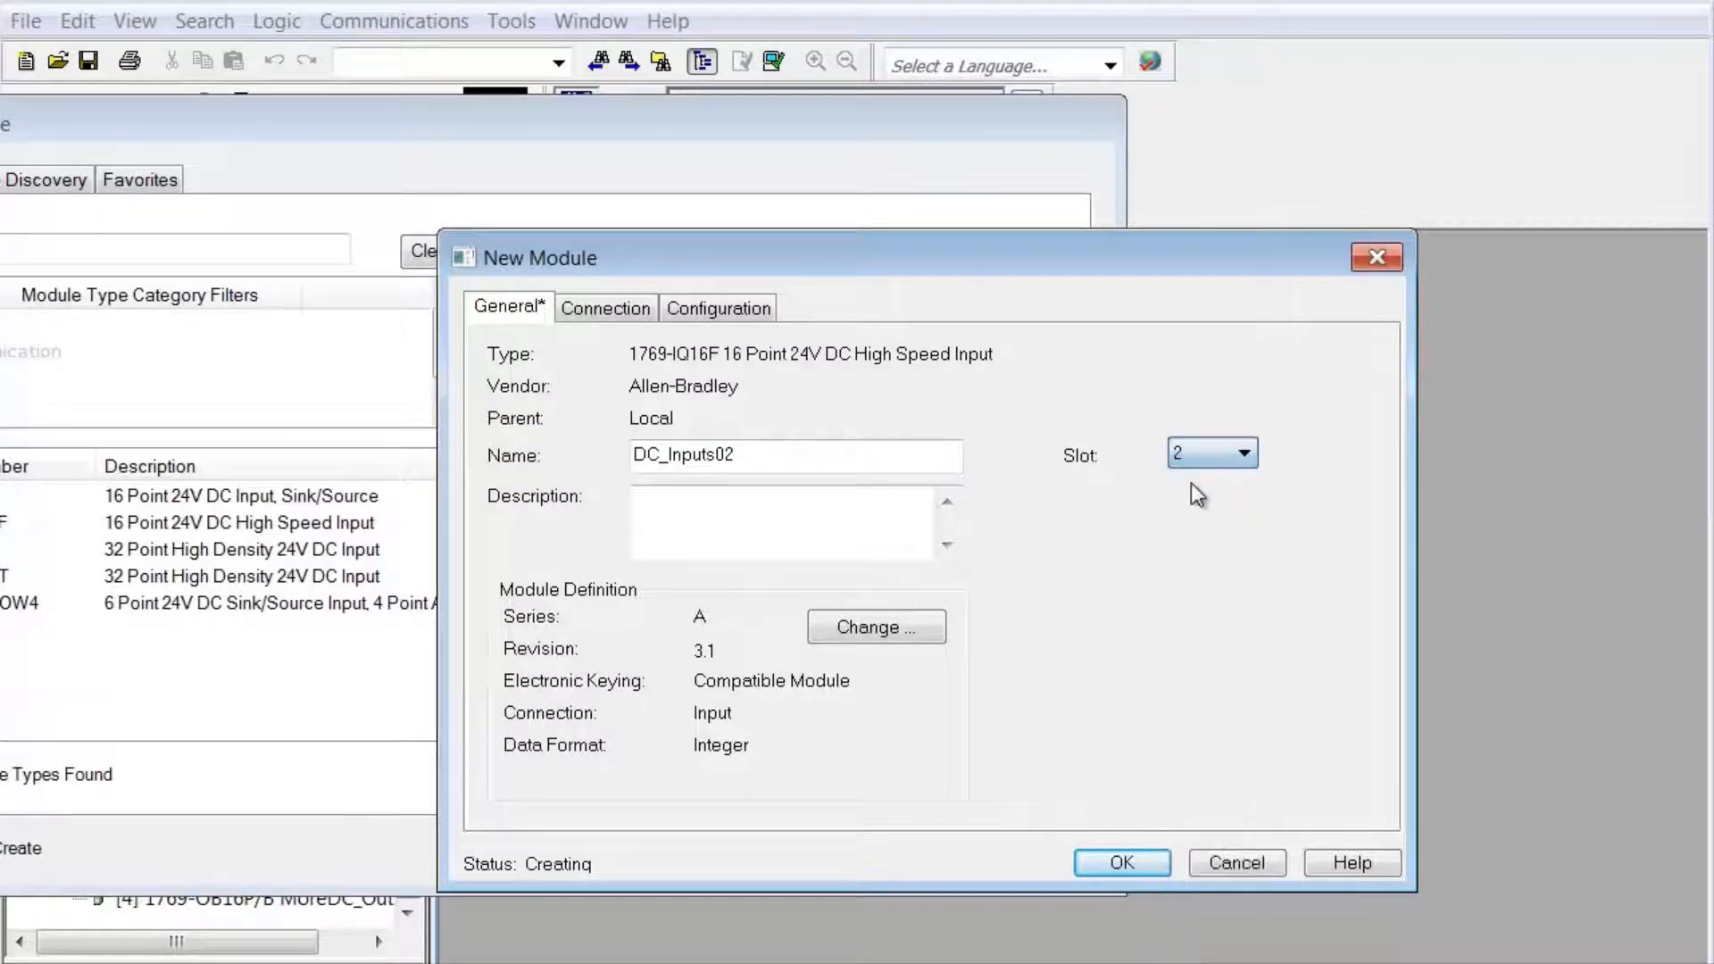
{"action": "left_click", "coordinate": [1151, 865]}
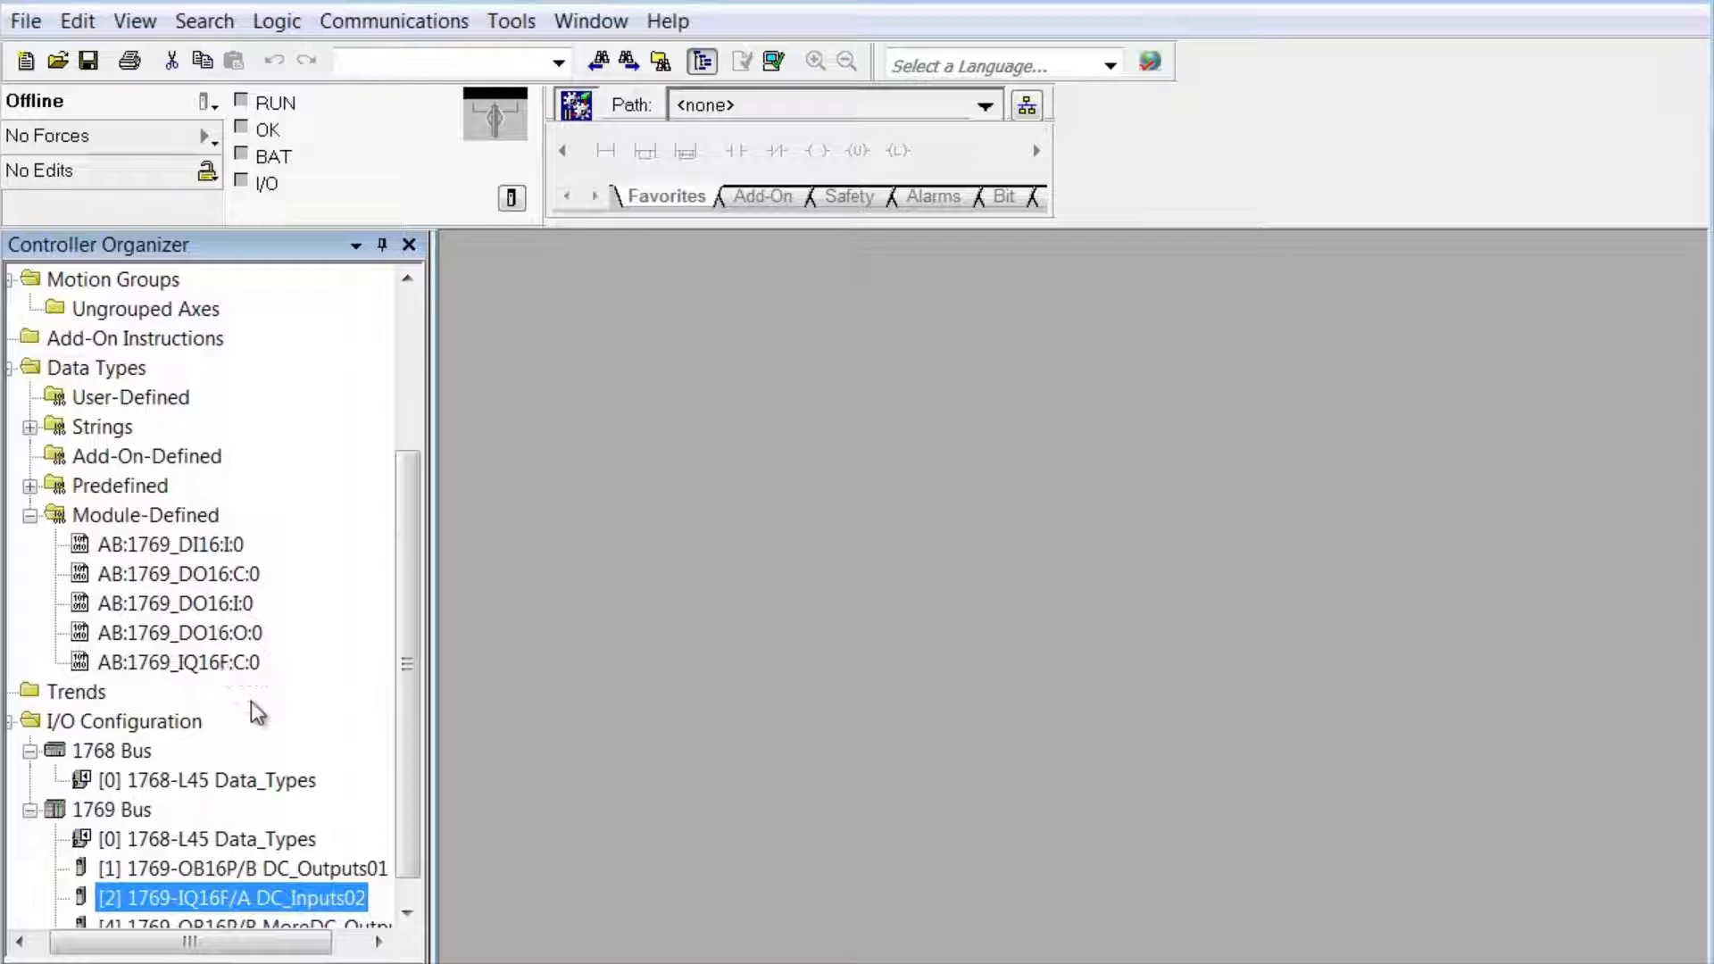
Delete the 1769-IQ16F module DC_Inputs02 from the 1769 Bus
{"action": "left_click", "coordinate": [409, 912]}
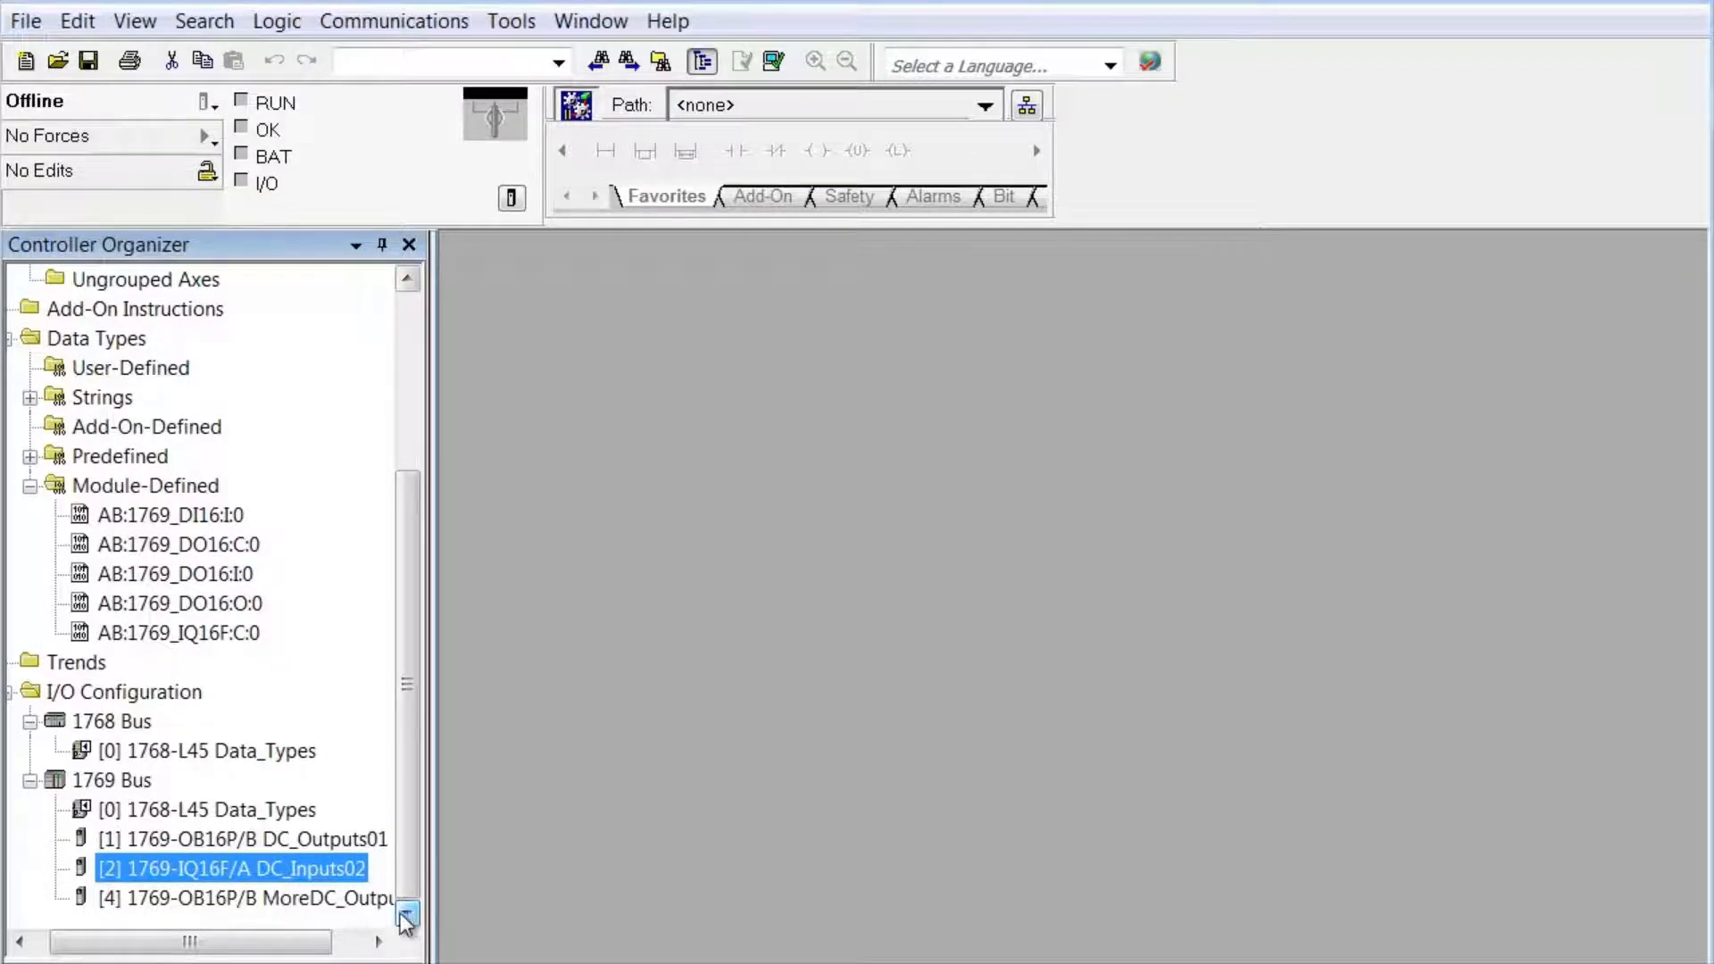
{"action": "right_click", "coordinate": [287, 869]}
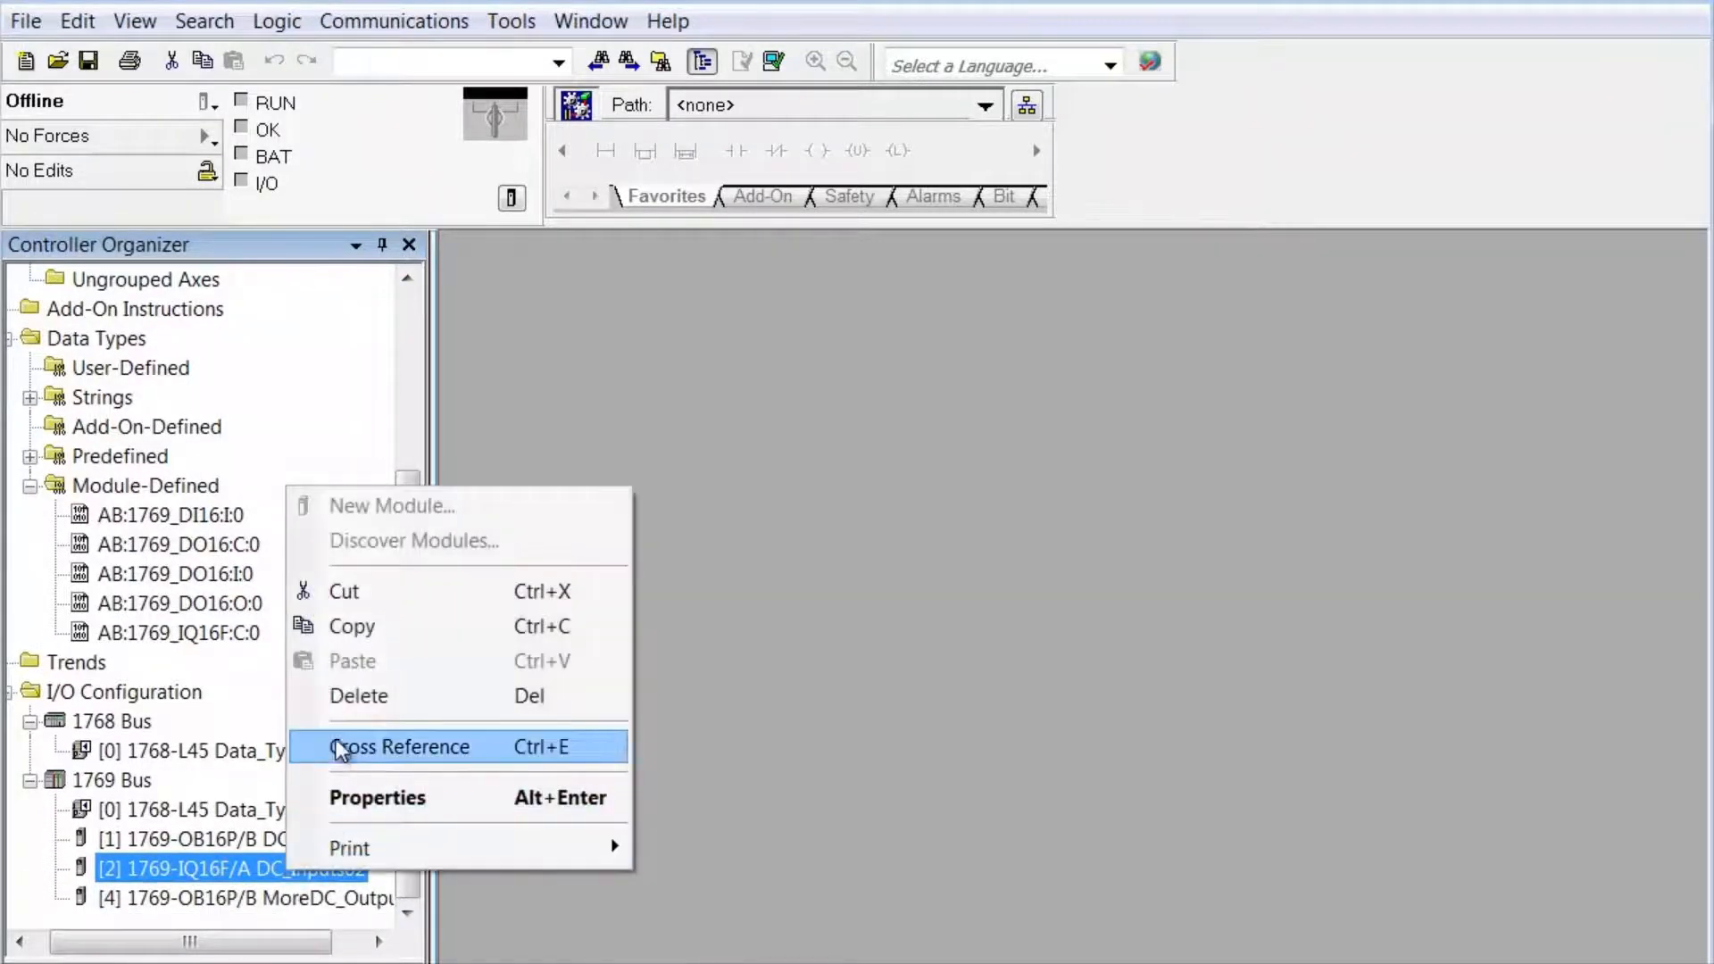
{"action": "left_click", "coordinate": [343, 696]}
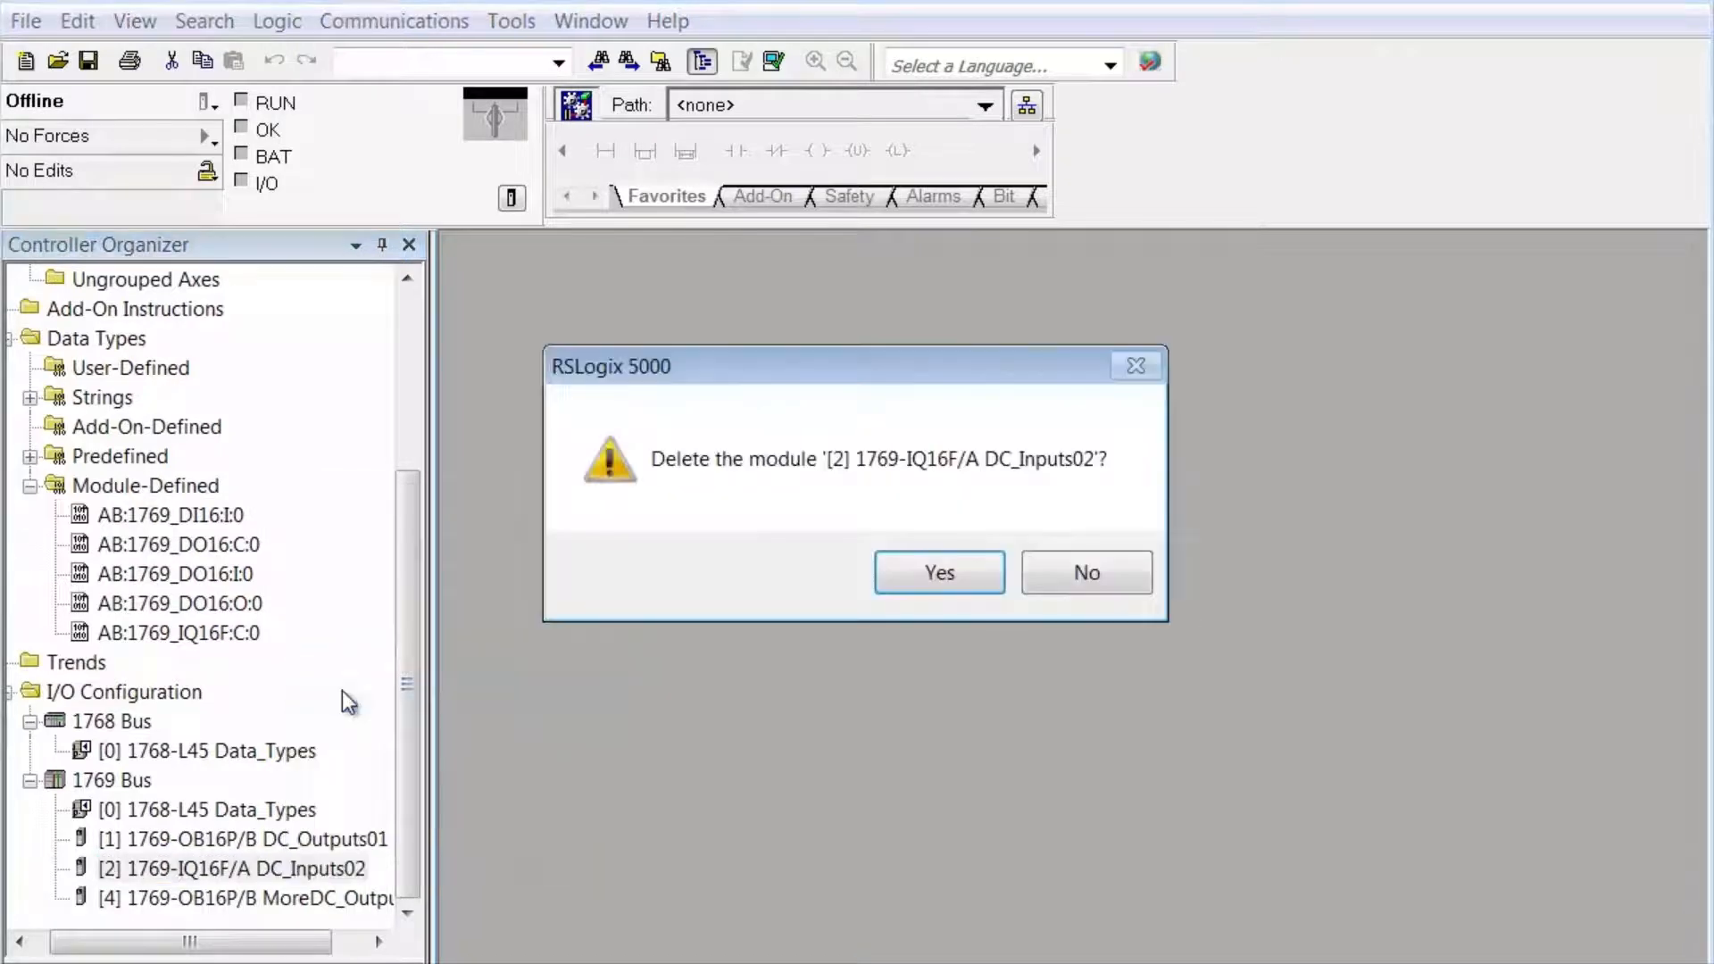
{"action": "left_click", "coordinate": [909, 577]}
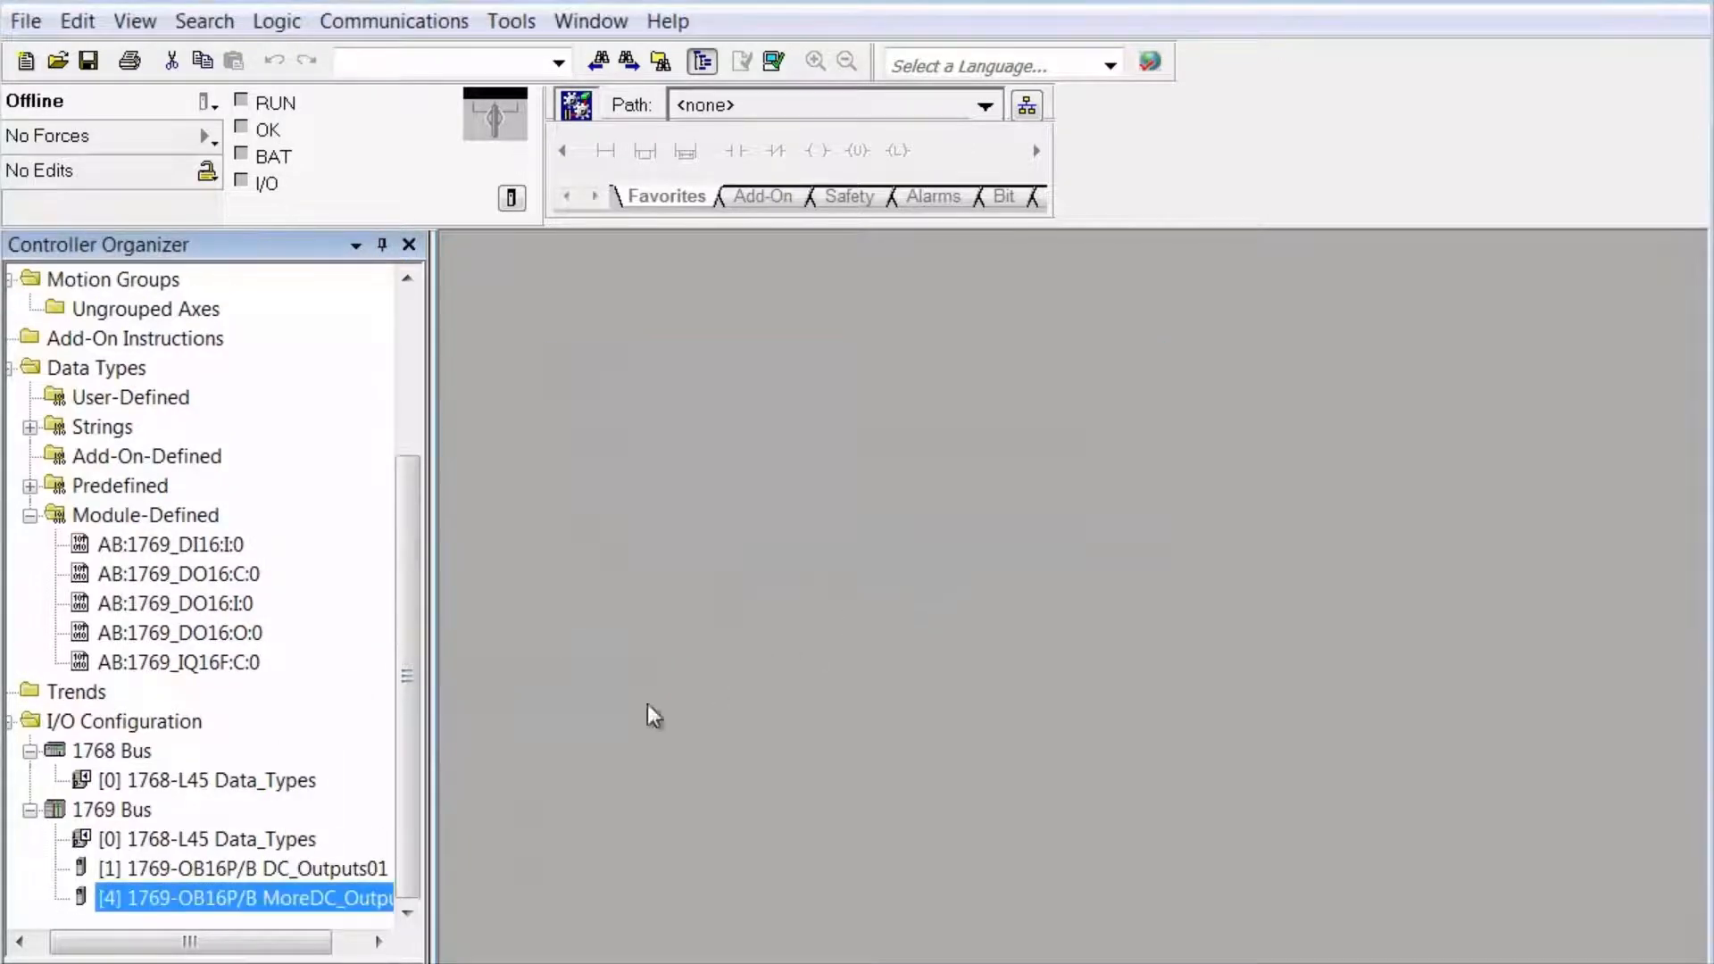
Delete the leftover module-defined data types AB:1769_IQ16F:C:0 and AB:1769_DI16:I:0
{"action": "right_click", "coordinate": [207, 666]}
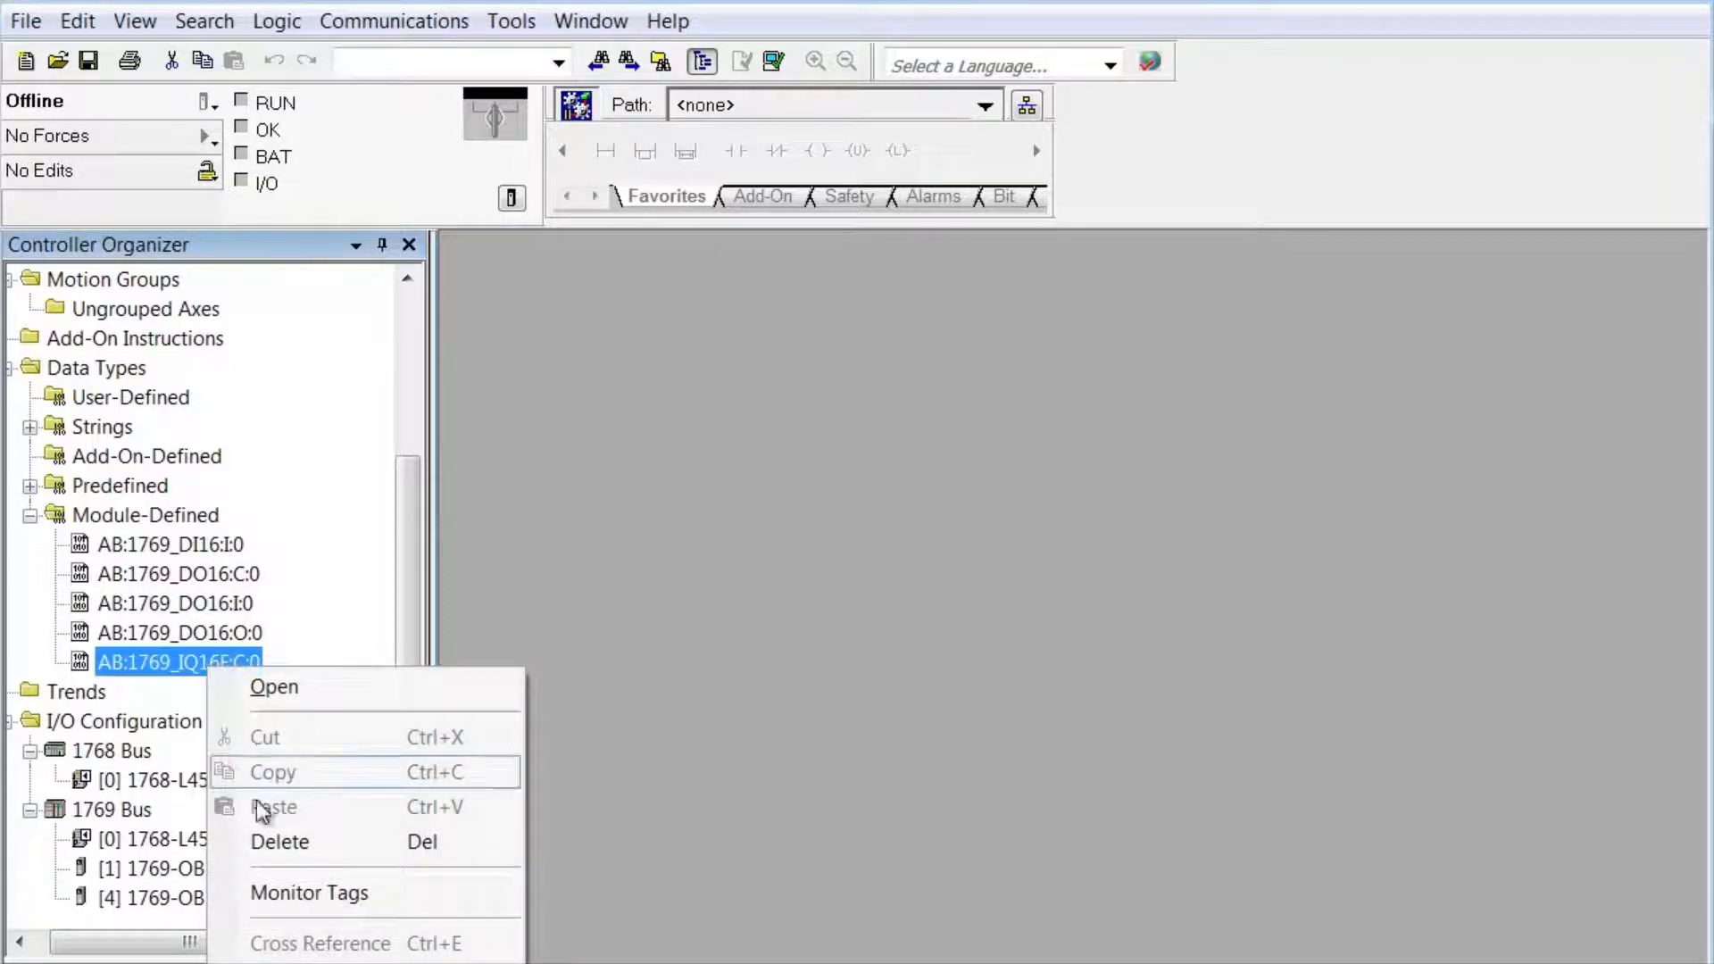
{"action": "left_click", "coordinate": [286, 840]}
{"action": "left_click", "coordinate": [857, 582]}
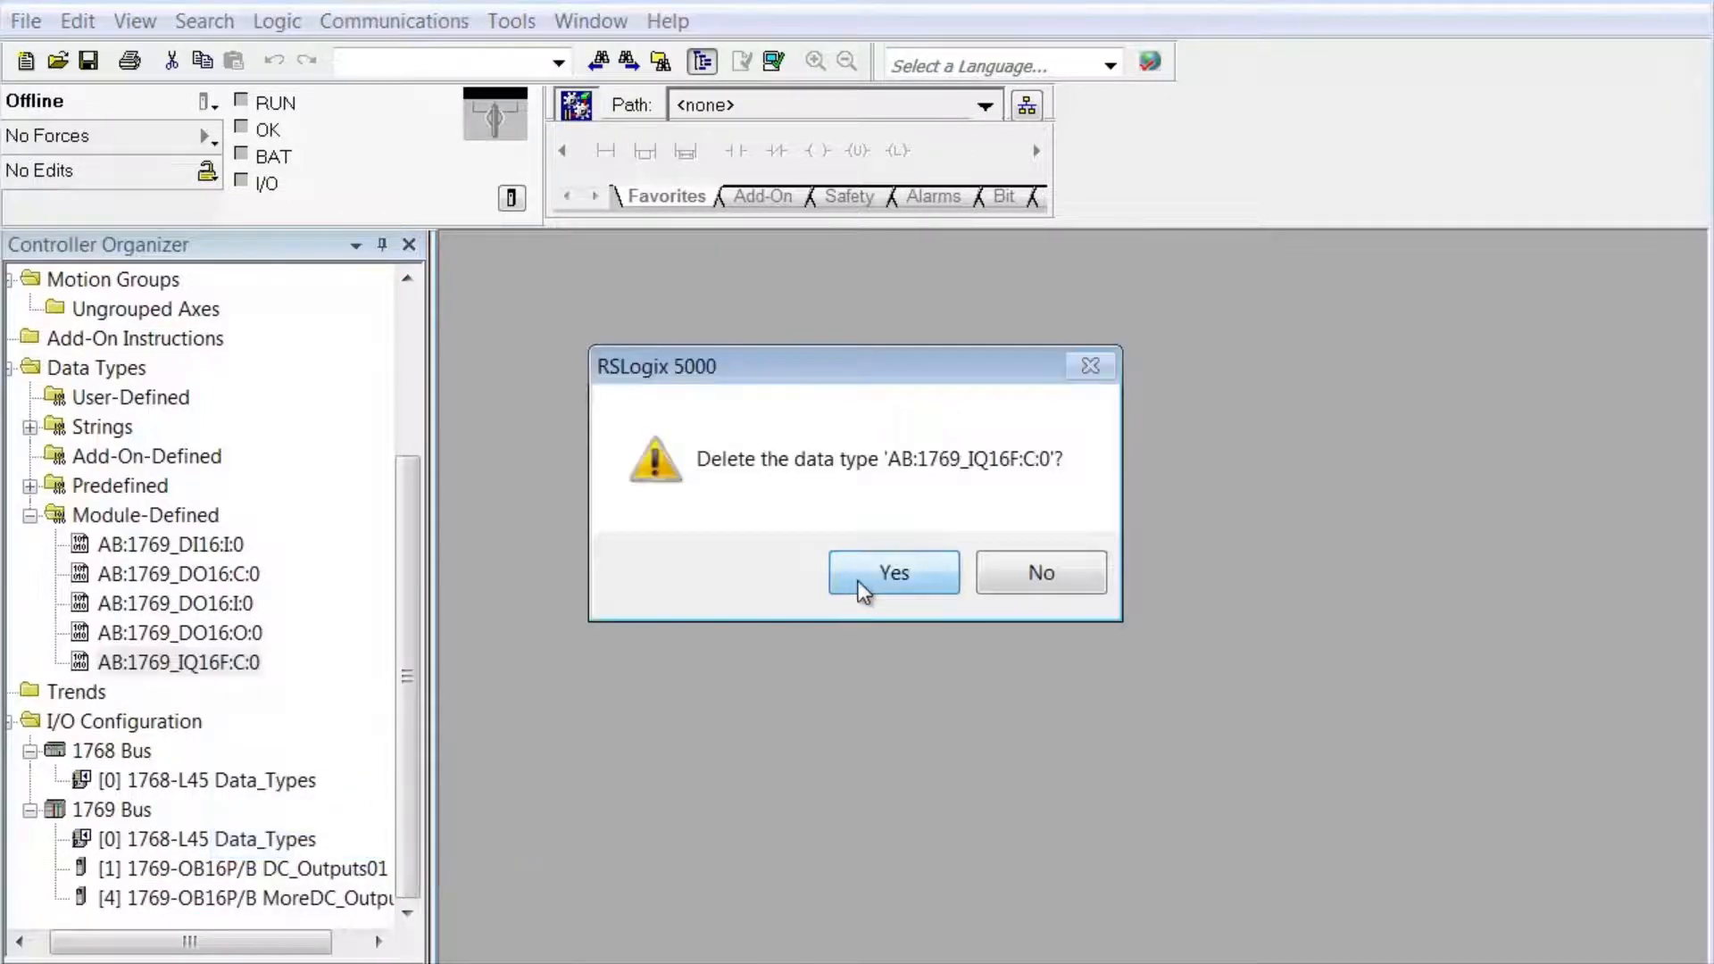
{"action": "right_click", "coordinate": [240, 571]}
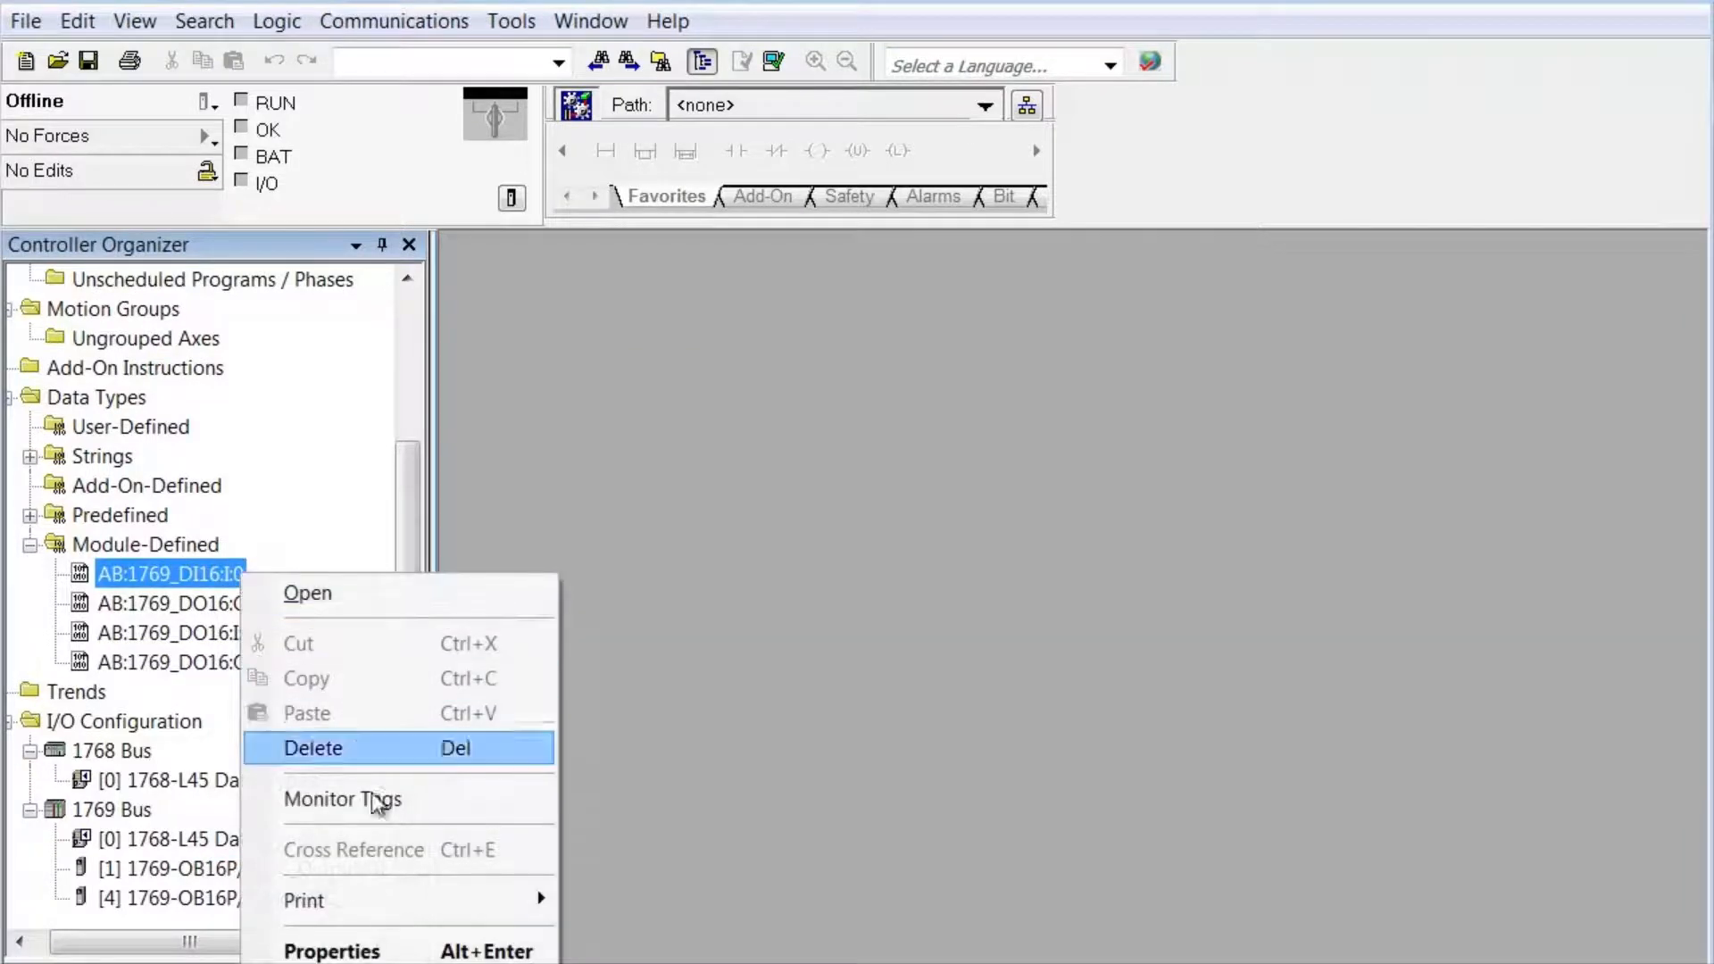
{"action": "left_click", "coordinate": [362, 744]}
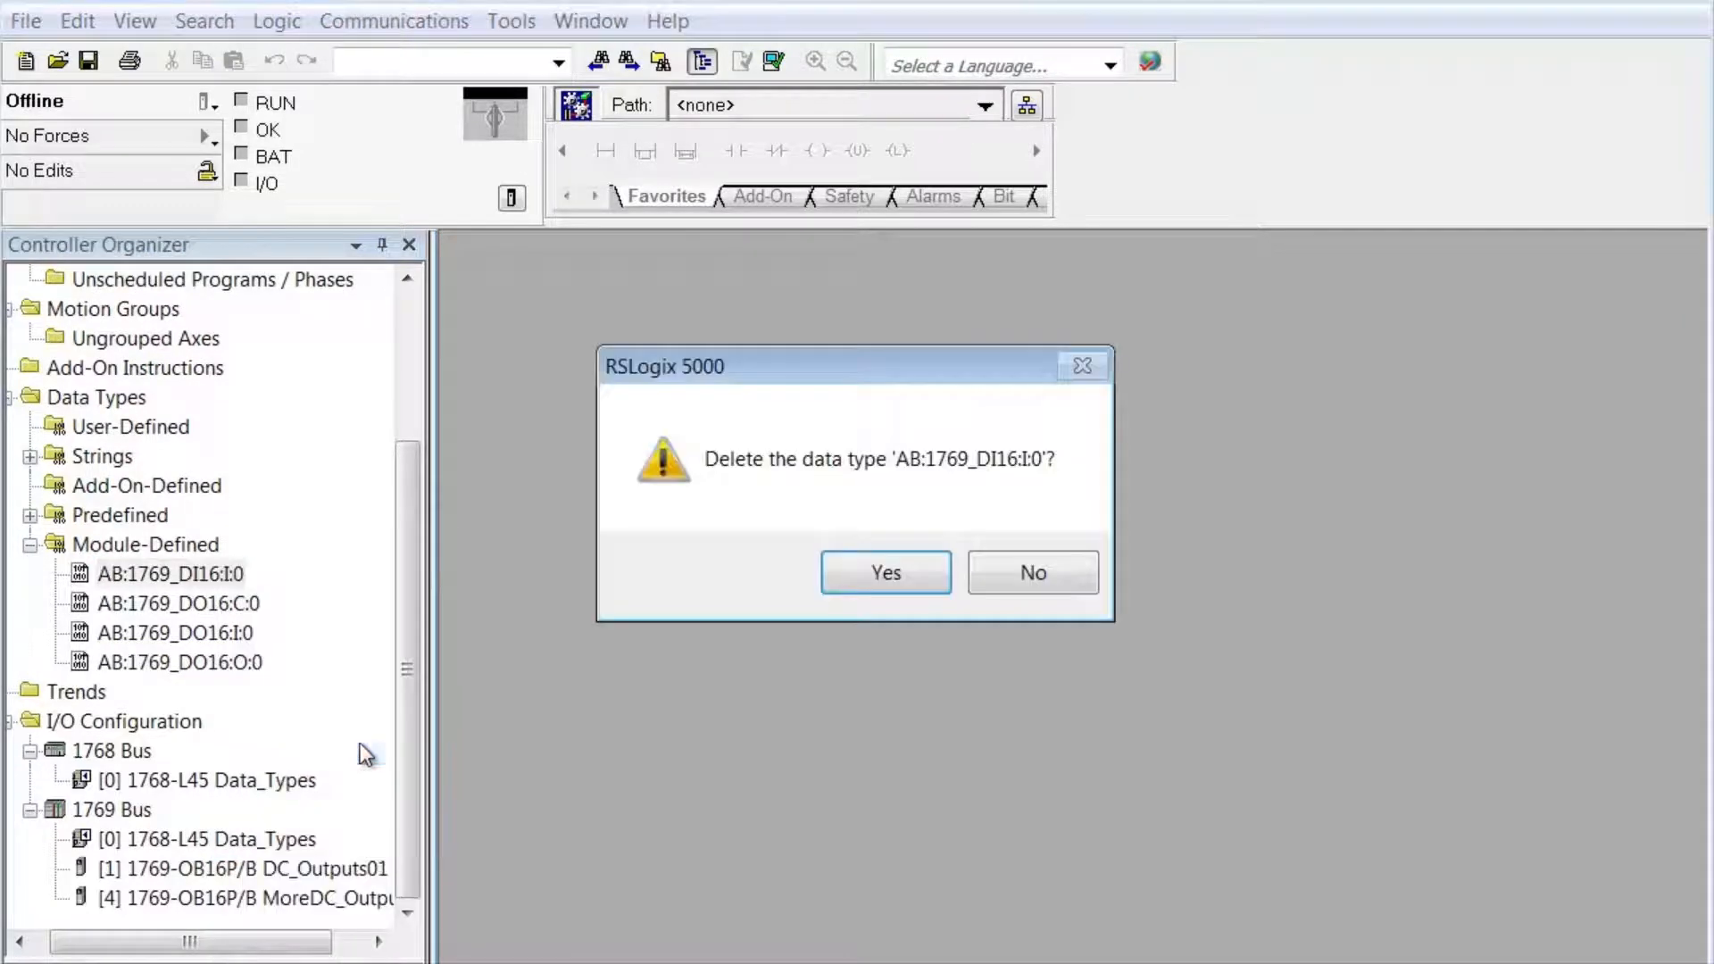
{"action": "left_click", "coordinate": [886, 582]}
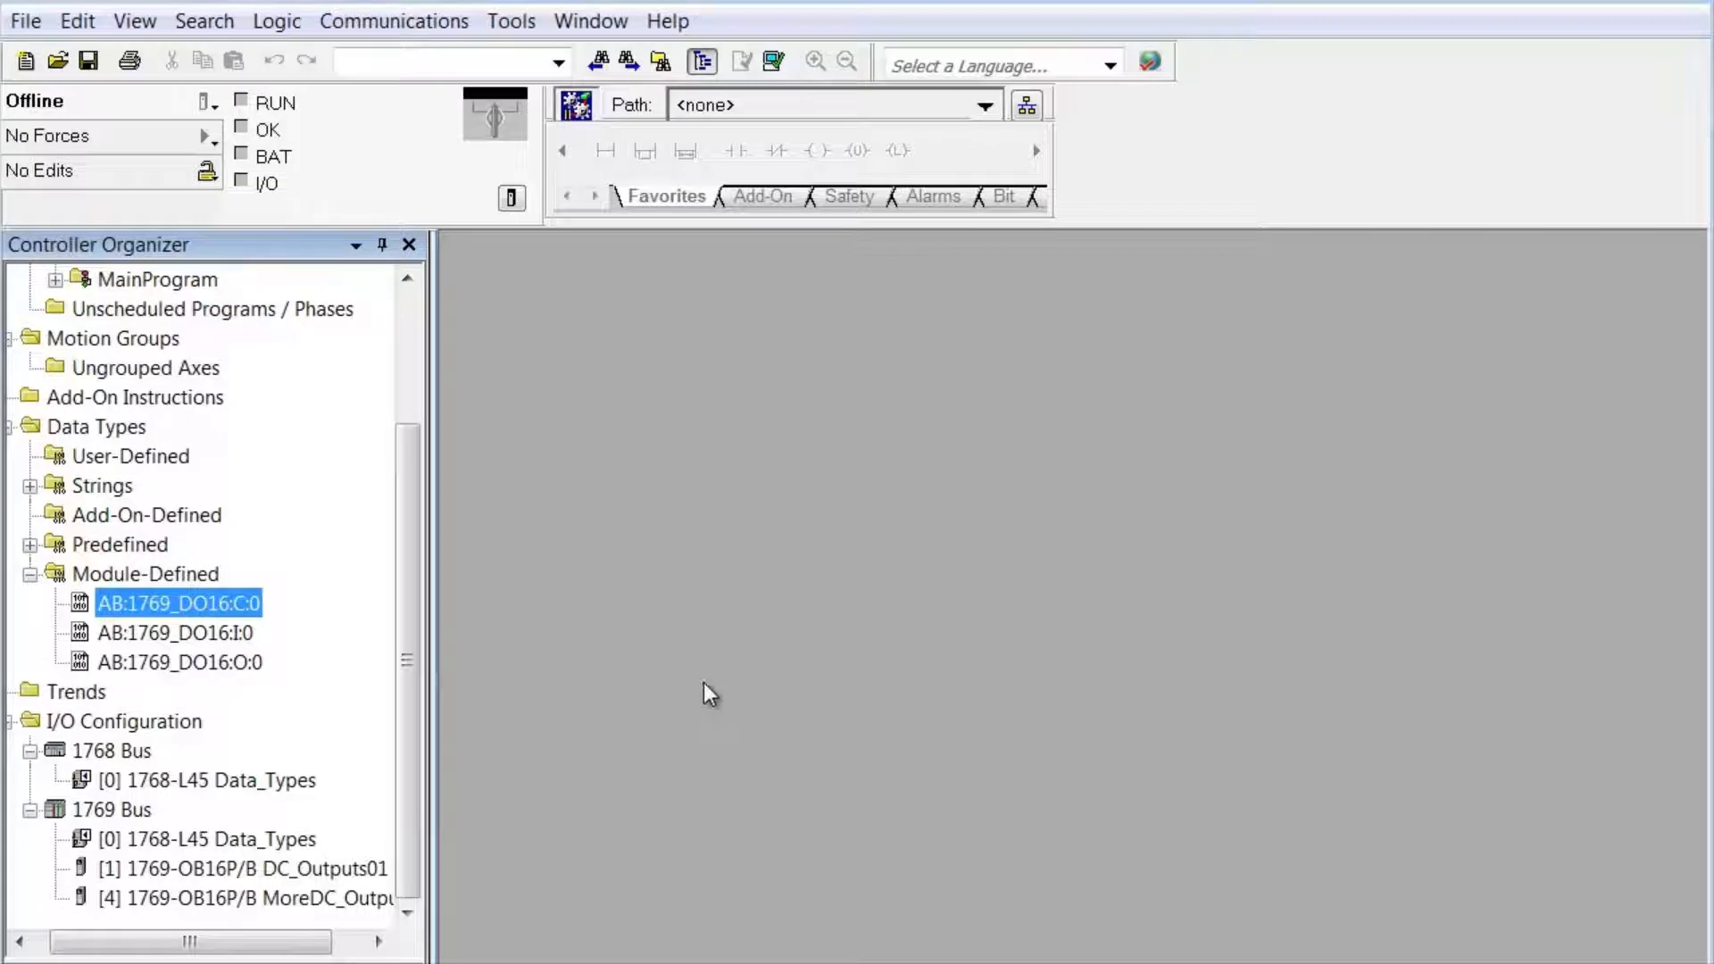
Add a 1769-IQ16 DC input module named DC_Inputs_02 to the 1769 Bus, filtering the module types by "iq"
{"action": "right_click", "coordinate": [147, 810]}
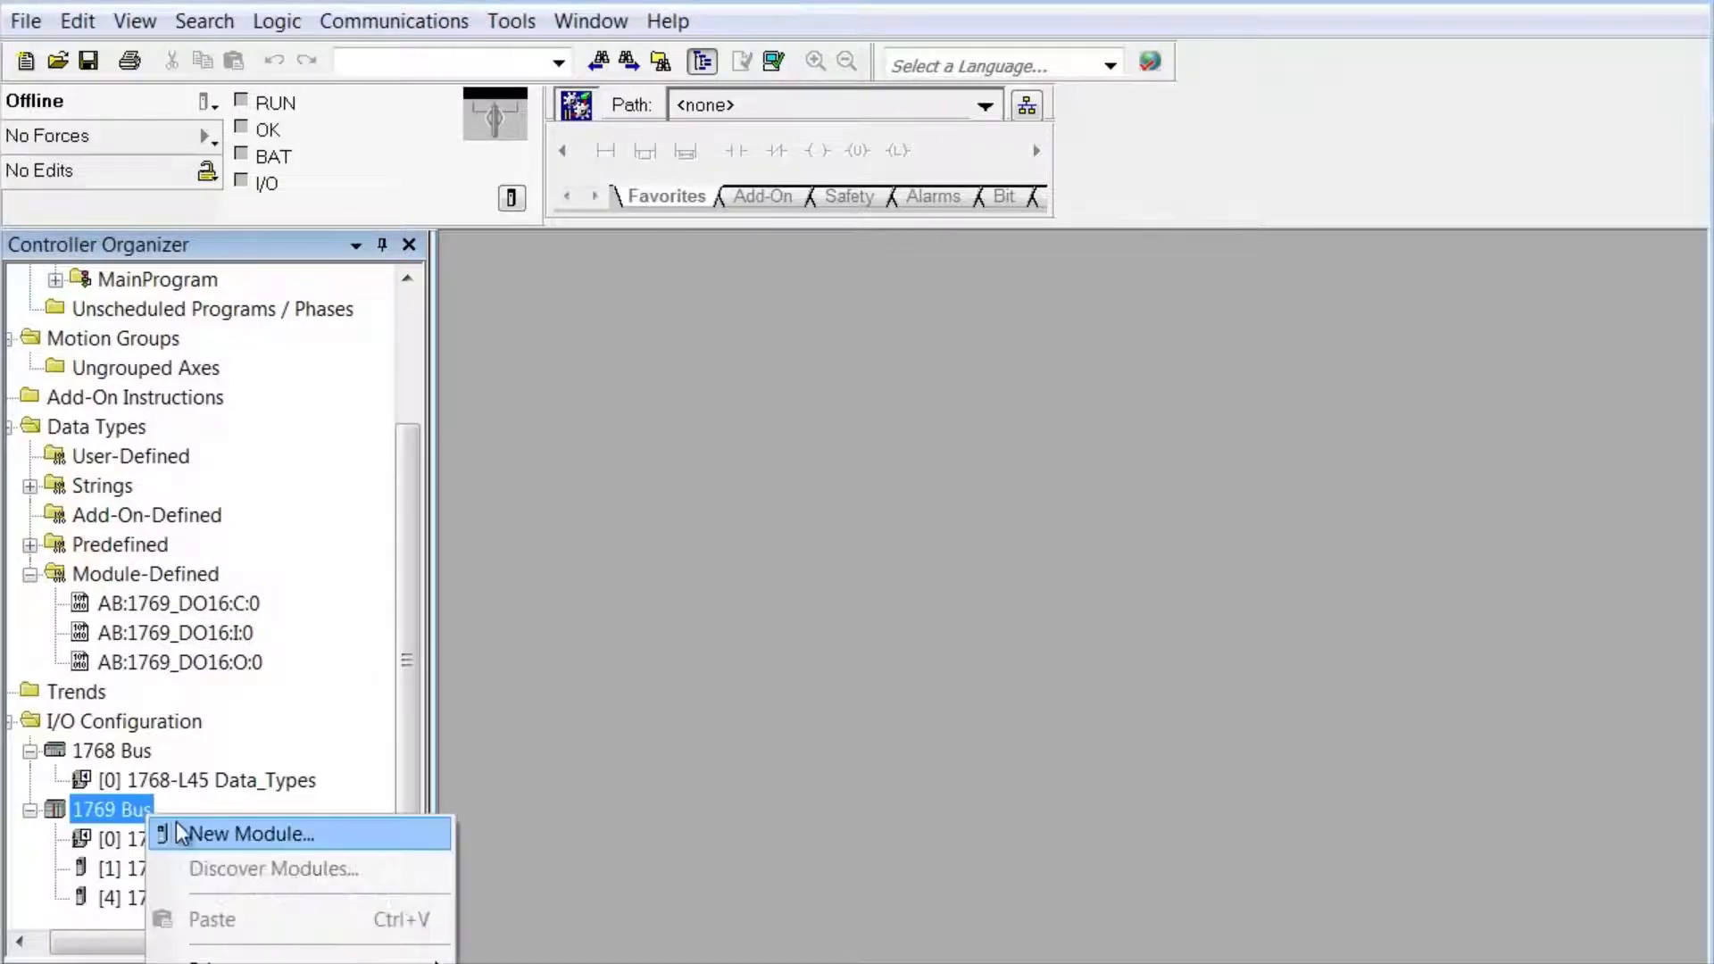
{"action": "left_click", "coordinate": [196, 828]}
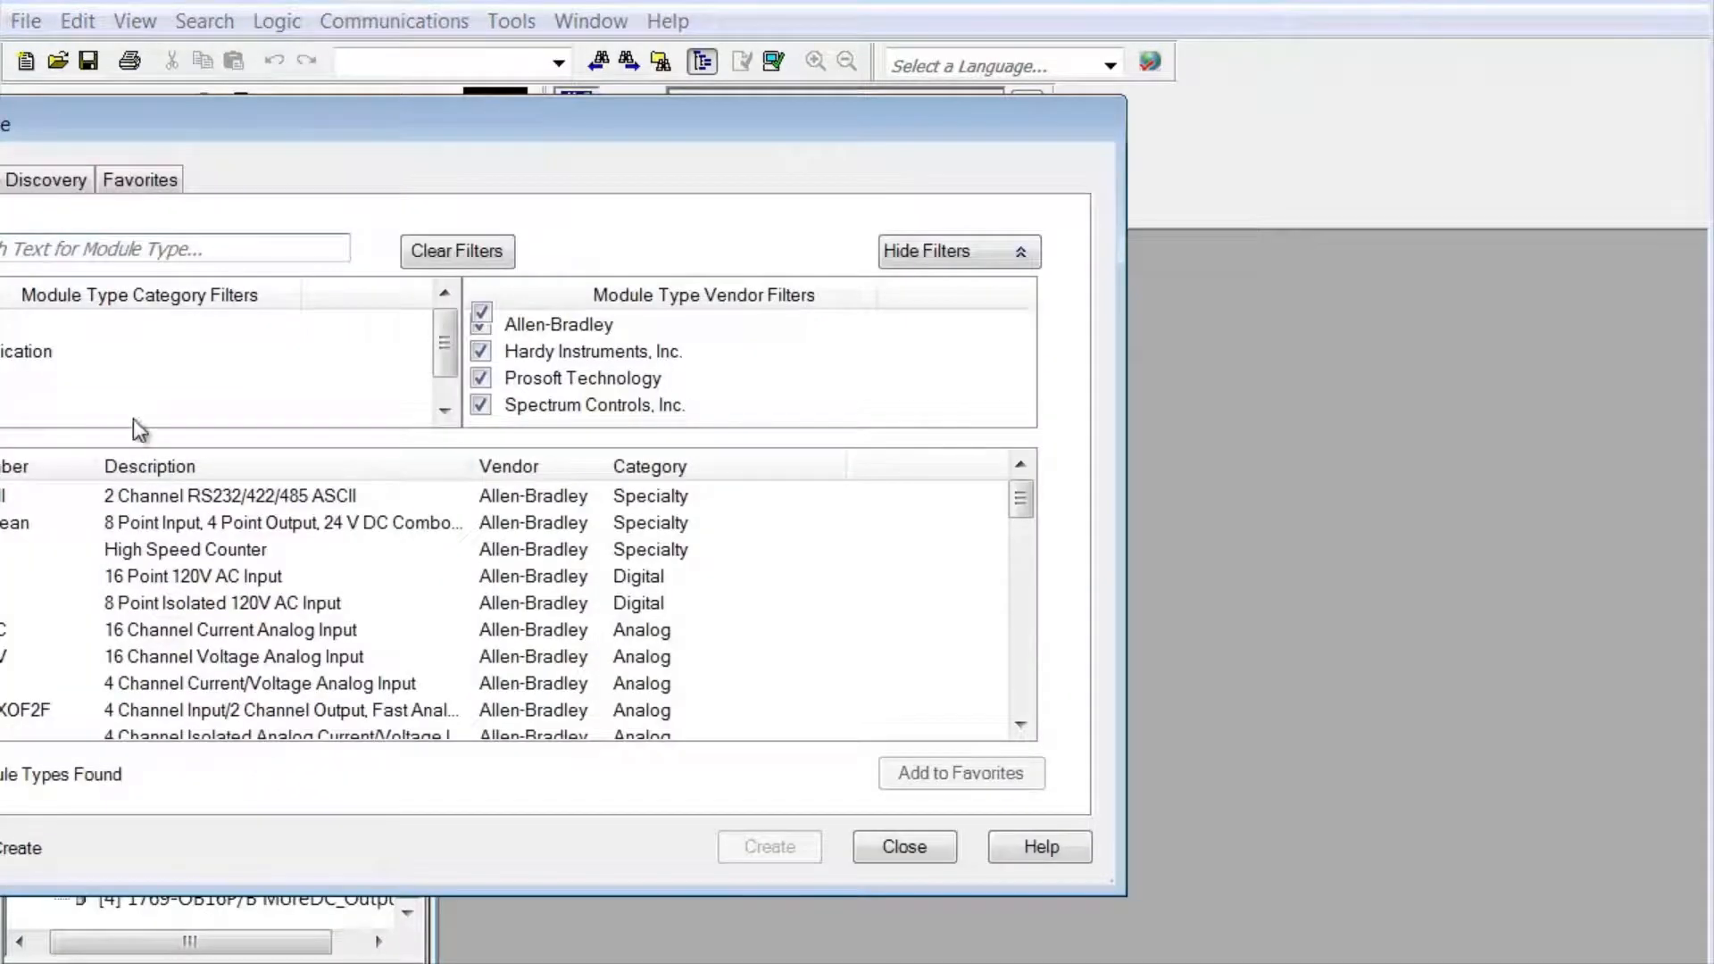
{"action": "left_click", "coordinate": [99, 250]}
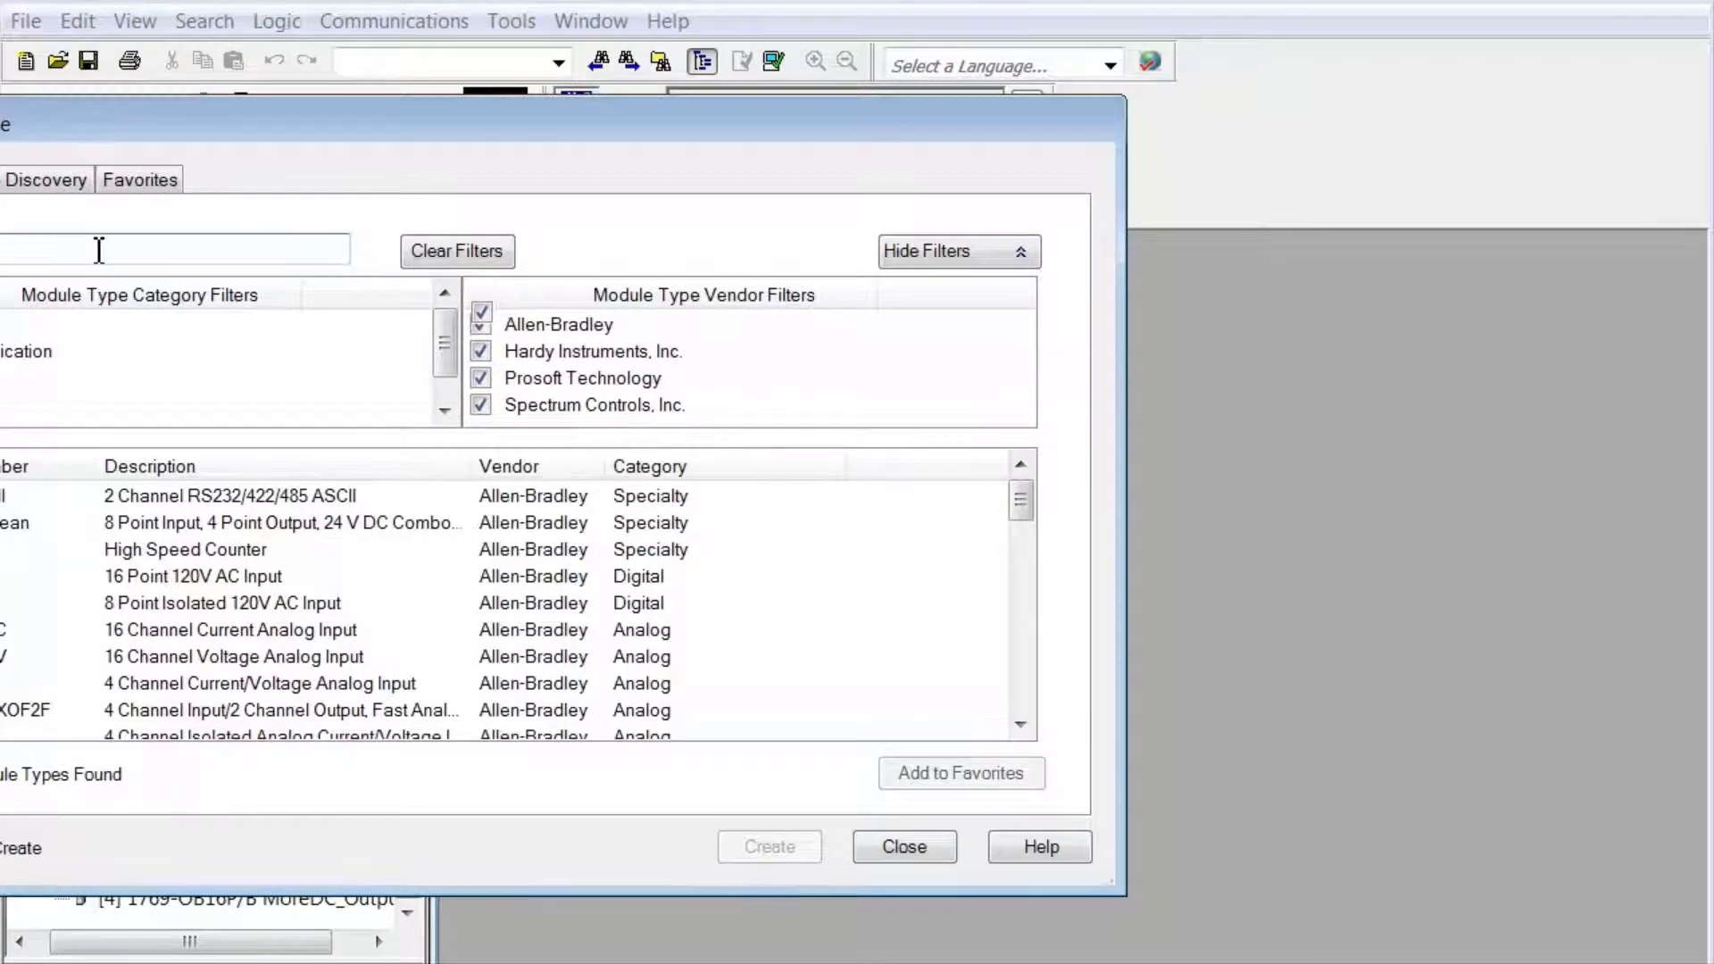
{"action": "type", "text": "iq"}
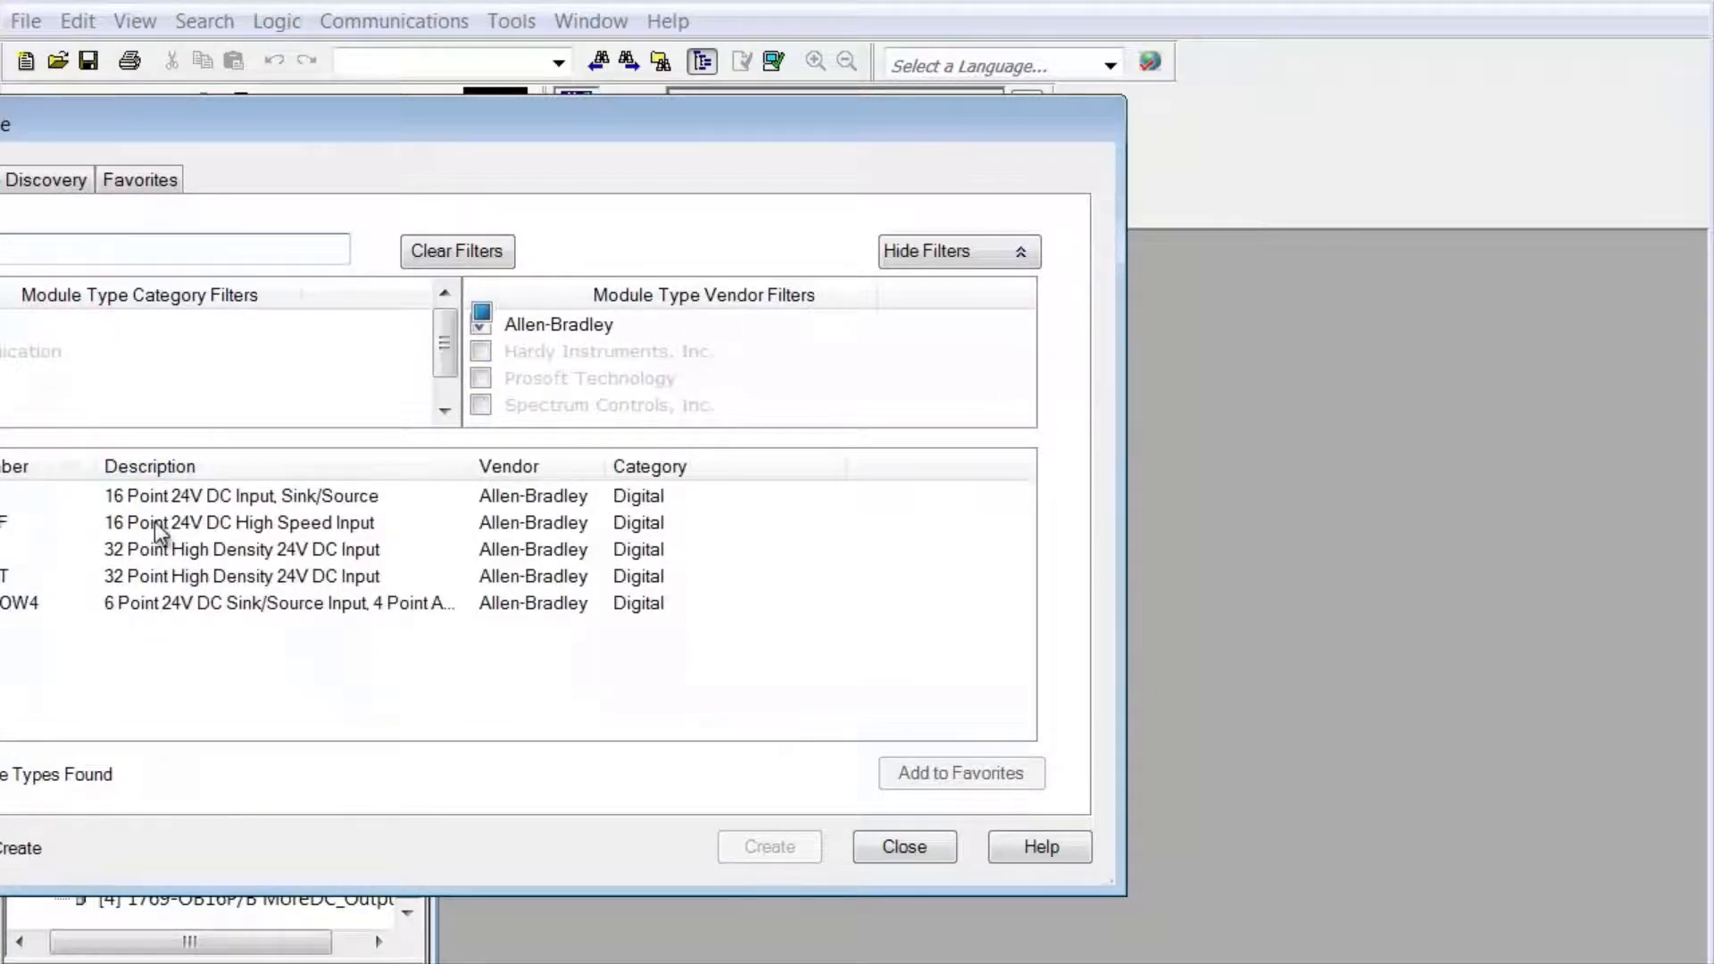
{"action": "double_click", "coordinate": [161, 502]}
{"action": "type", "text": "D"}
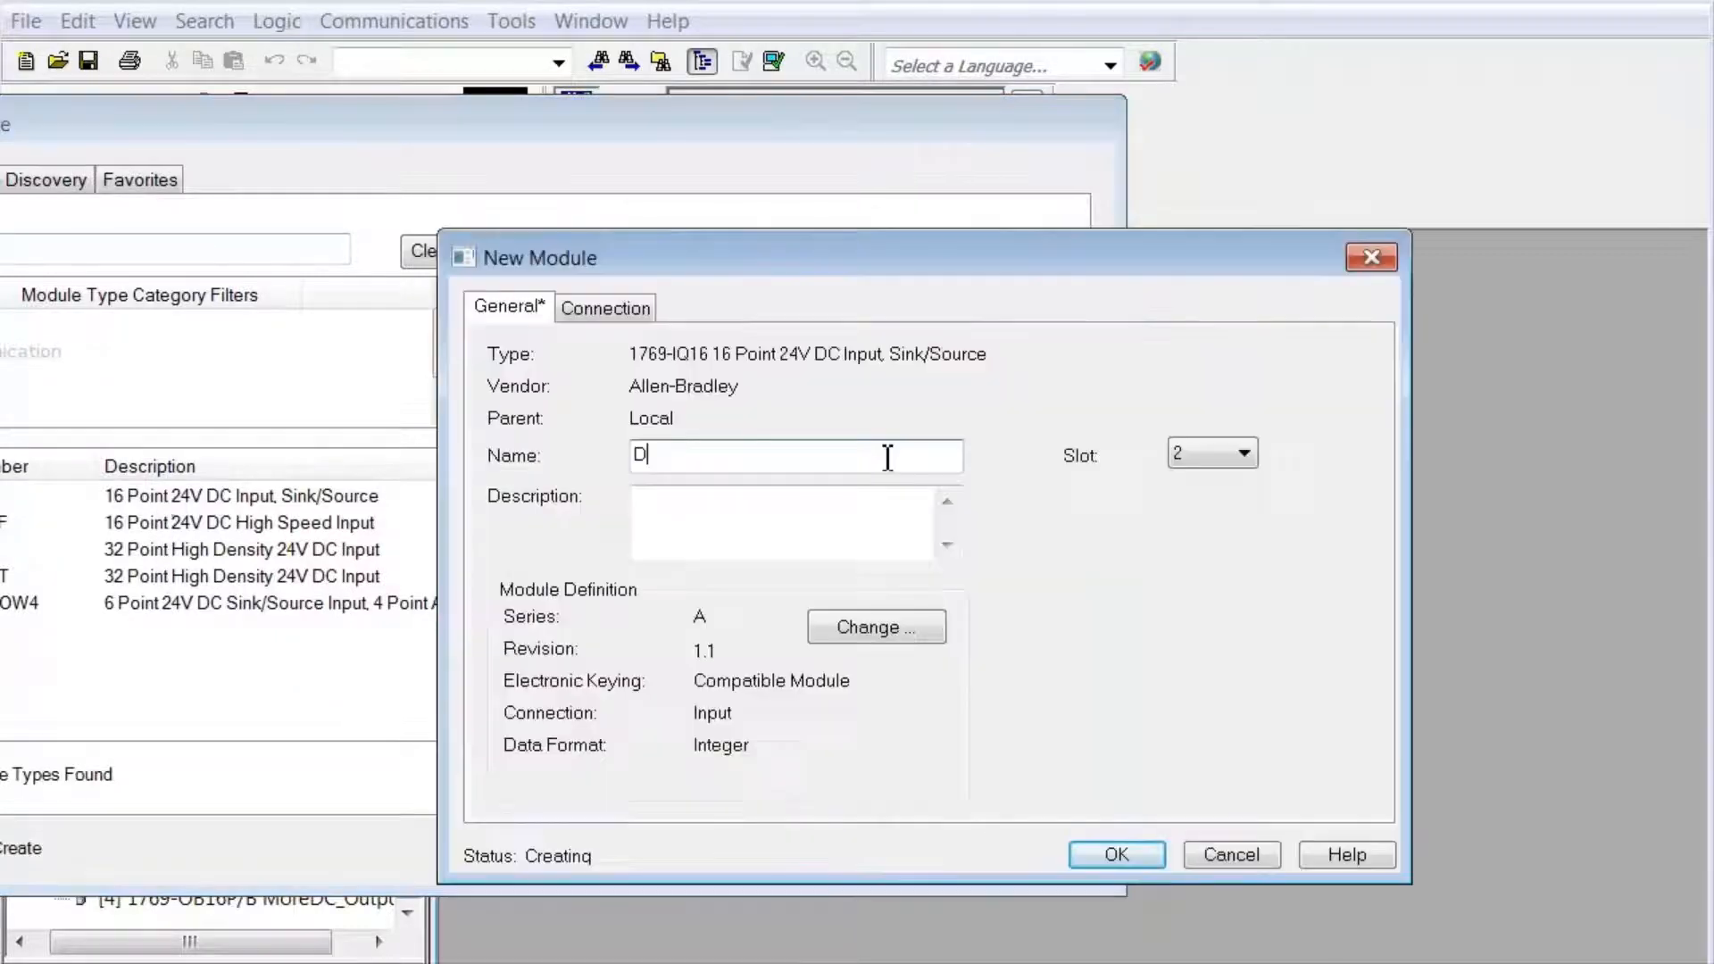
{"action": "type", "text": "C_Inputs_02"}
{"action": "key", "text": "Return"}
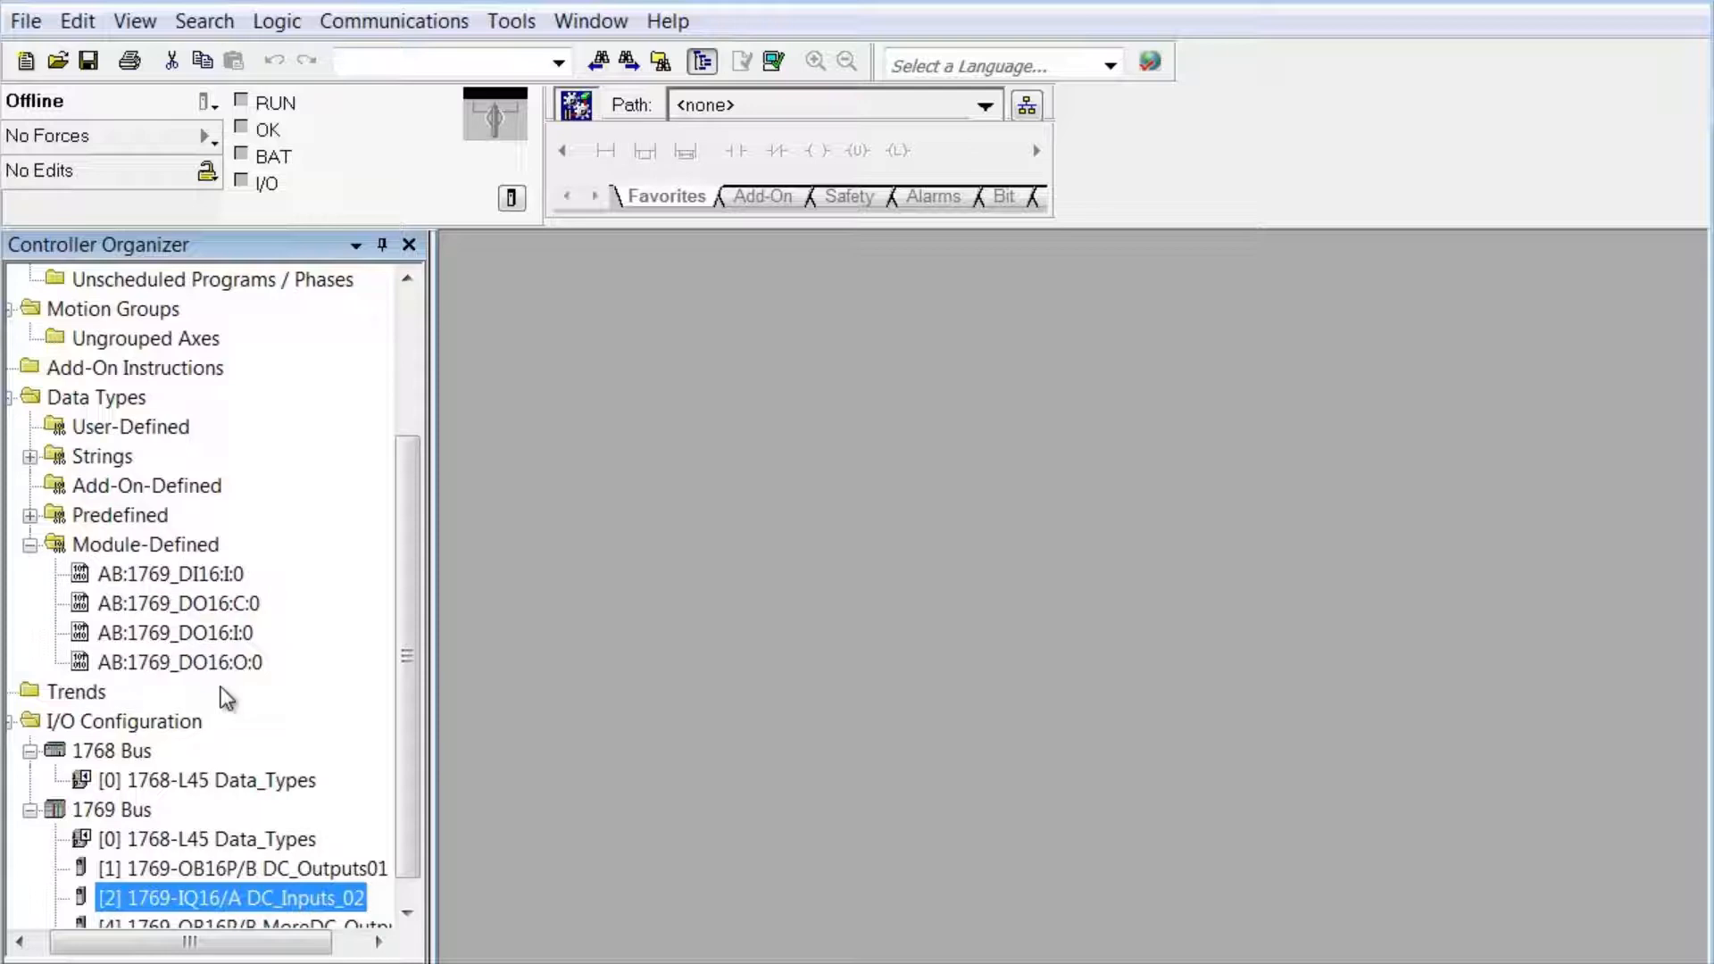
Start a new 1769-IF4XOF2 analog combination module on the 1769 Bus, filtering the module types by "if4x"
{"action": "right_click", "coordinate": [122, 807]}
{"action": "left_click", "coordinate": [218, 828]}
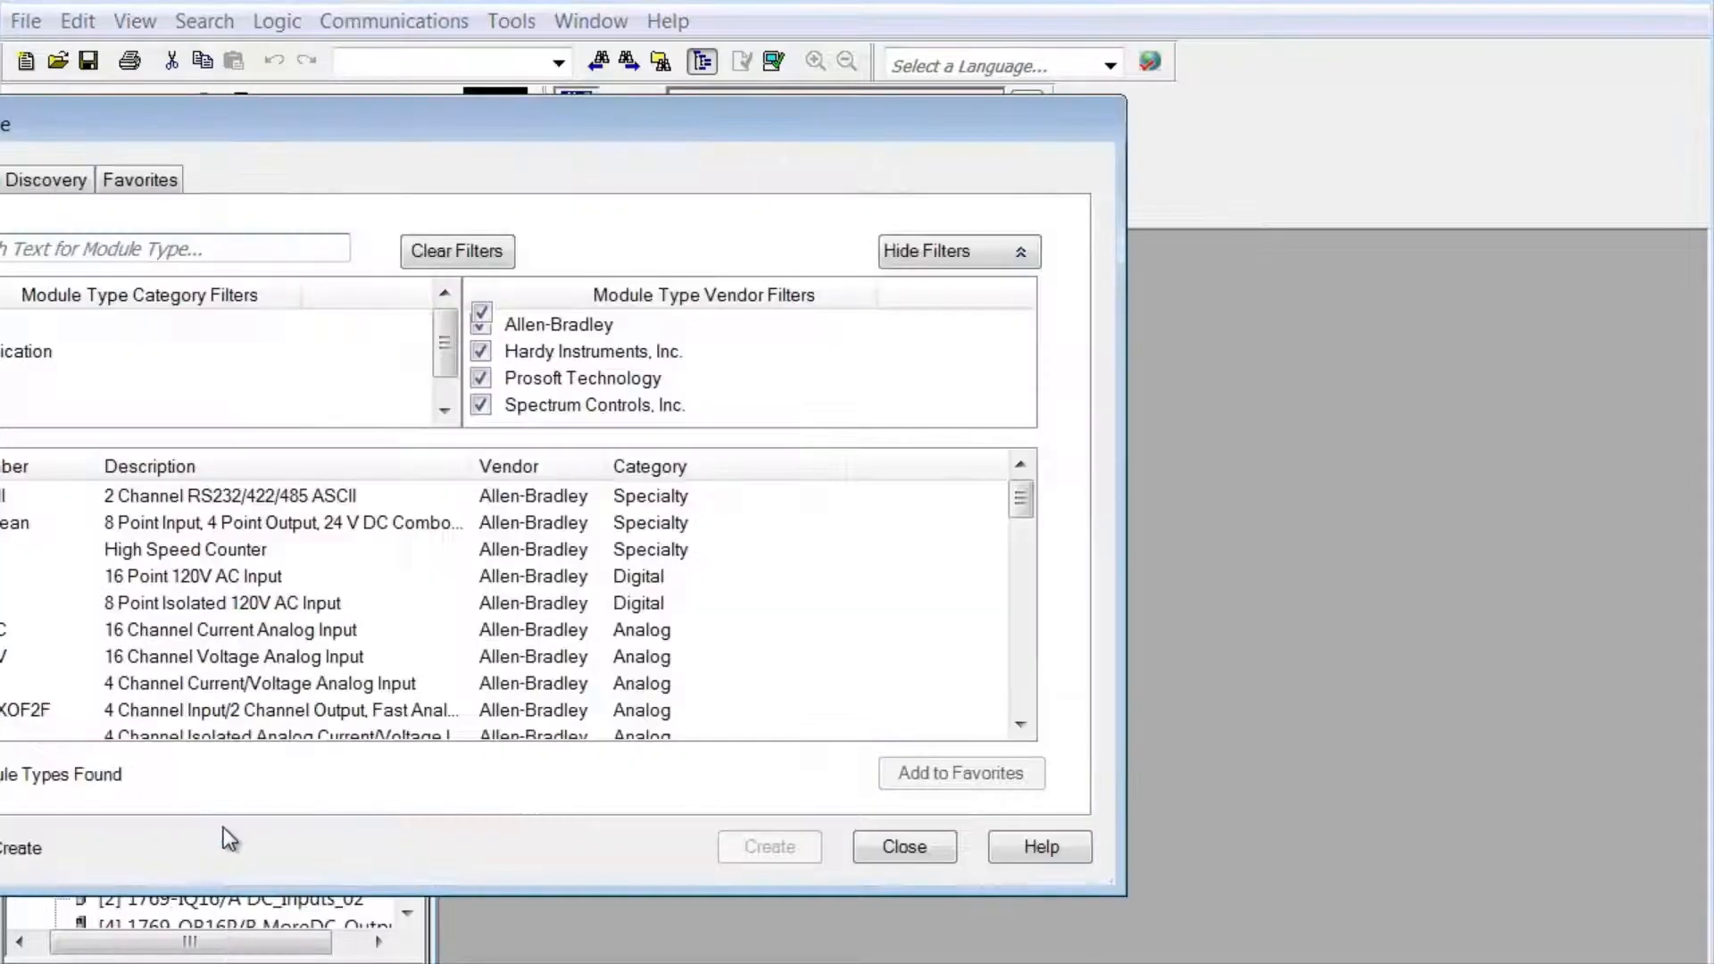
{"action": "left_click", "coordinate": [34, 253]}
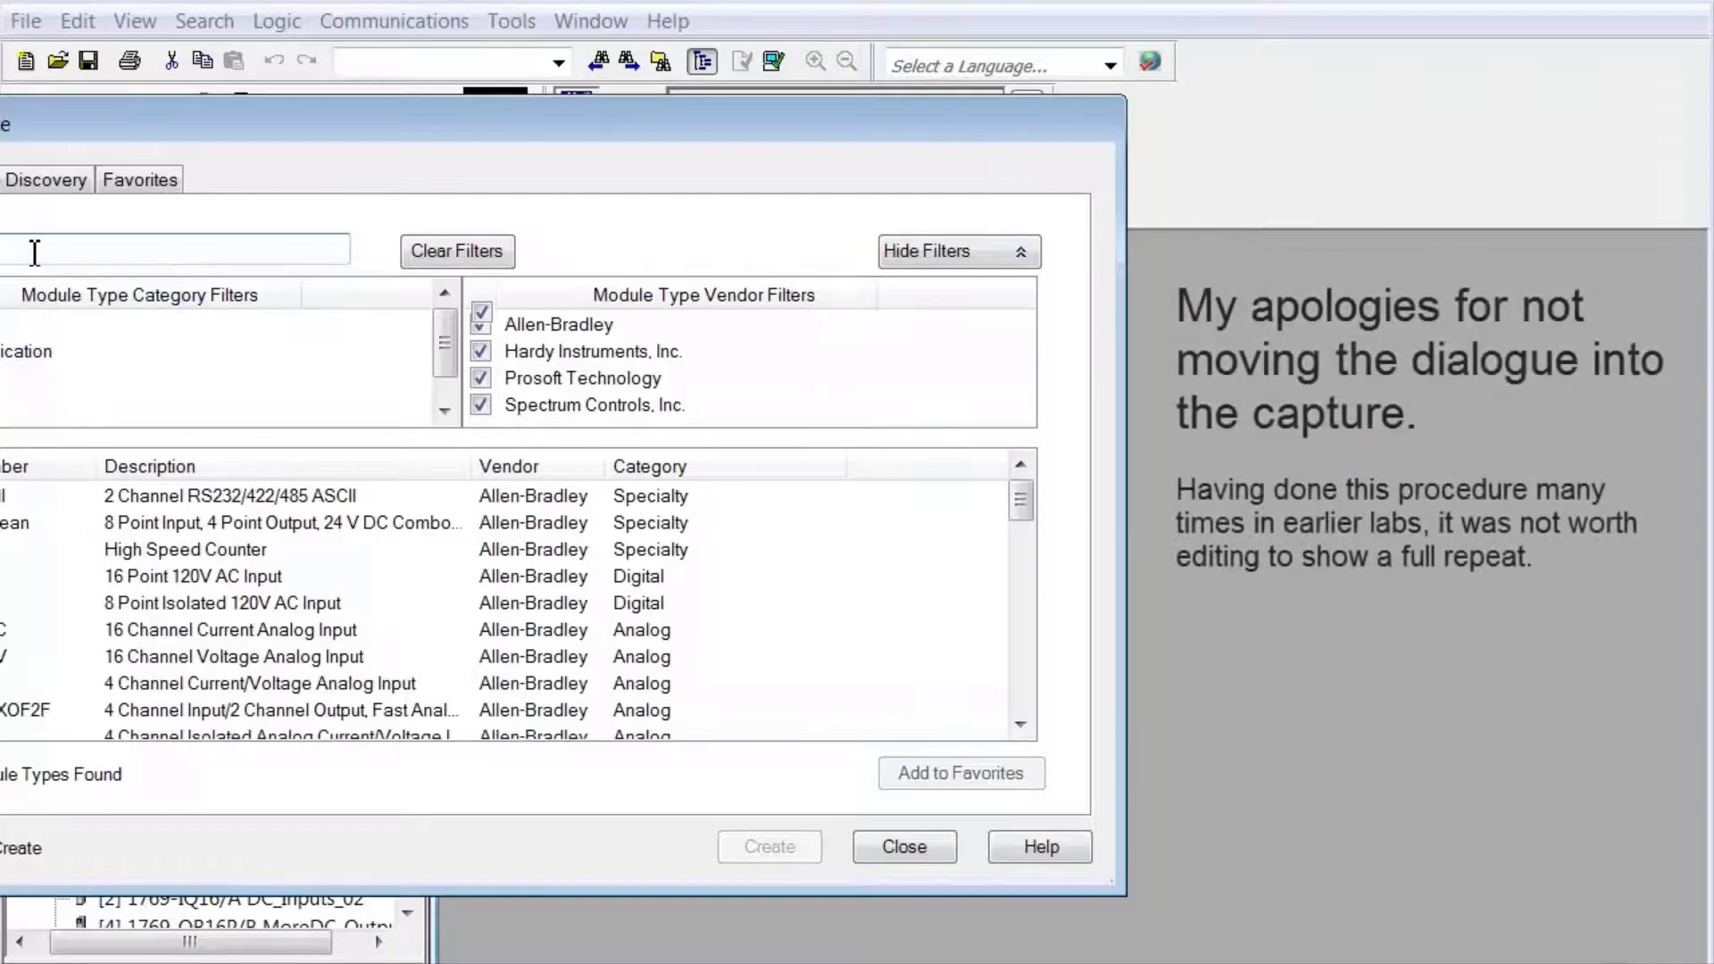
{"action": "type", "text": "if"}
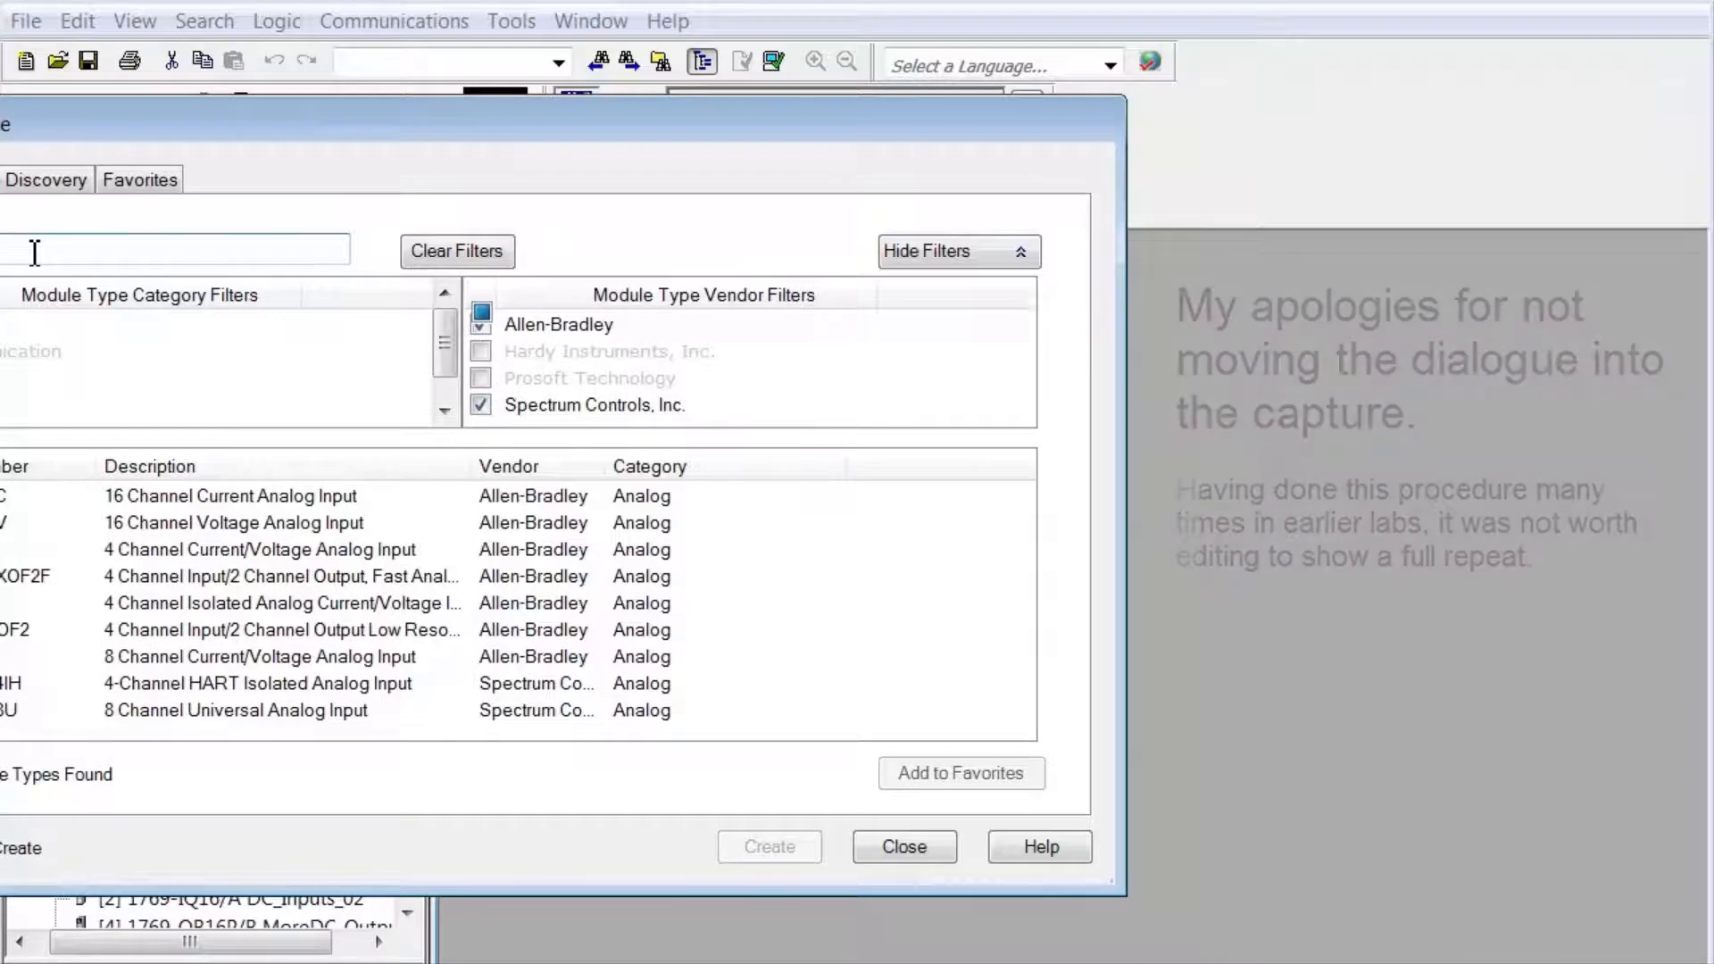
{"action": "type", "text": "4"}
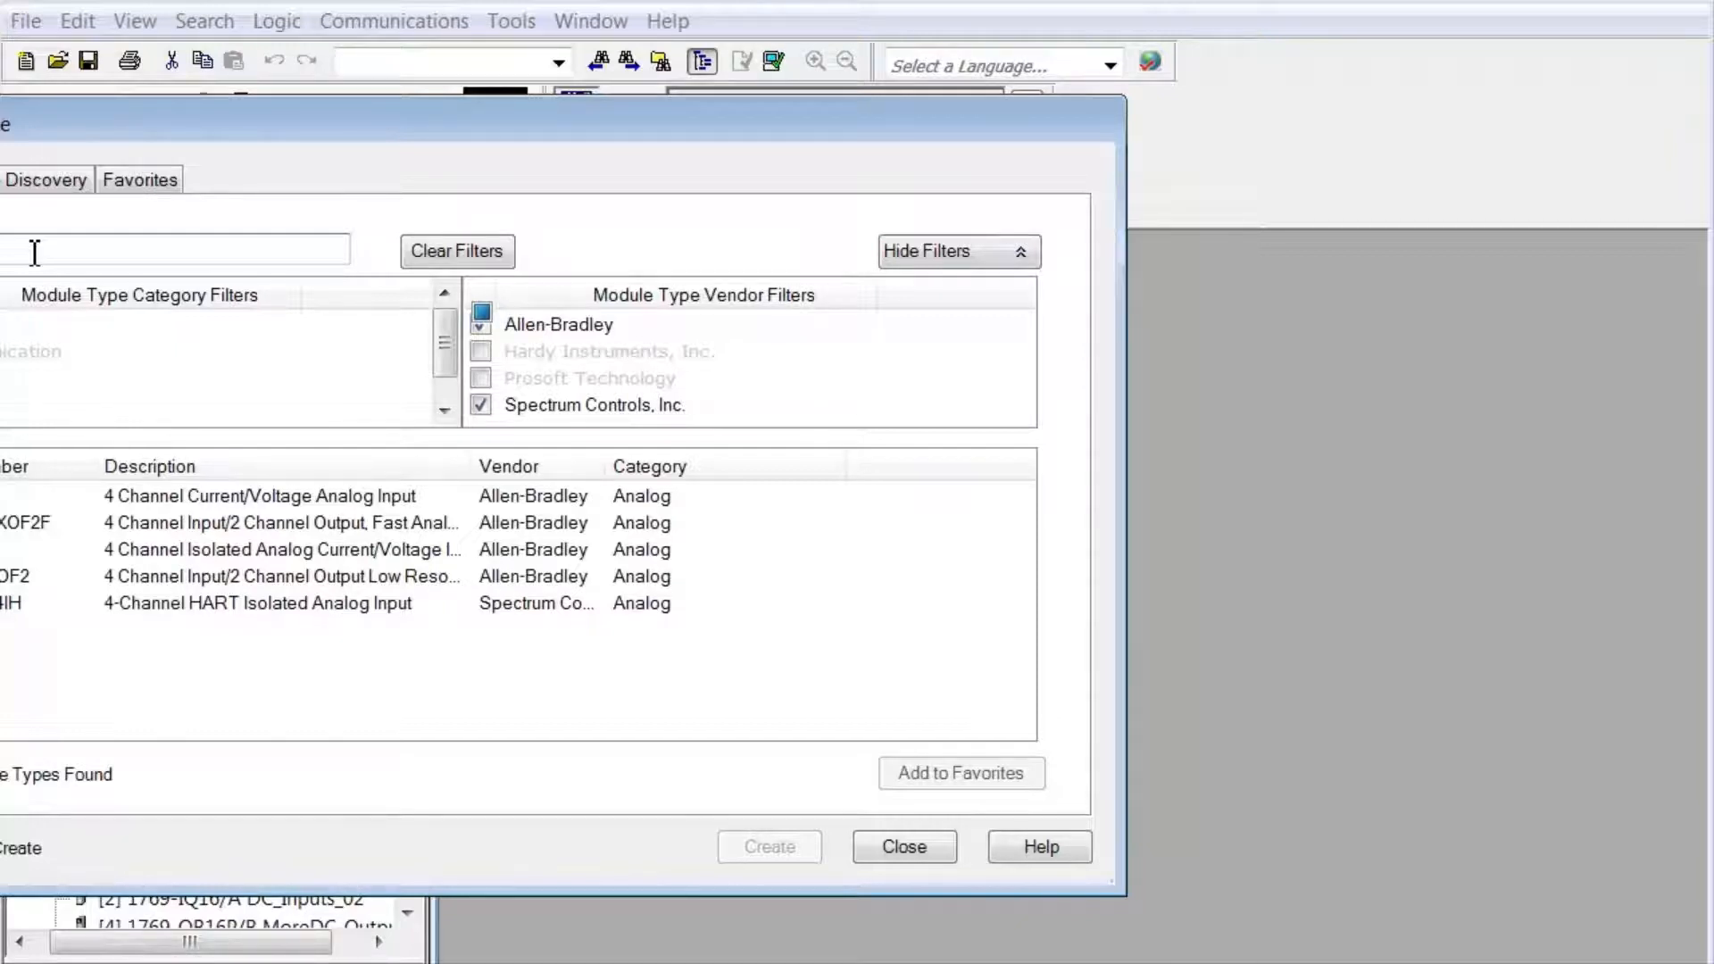
{"action": "type", "text": "x"}
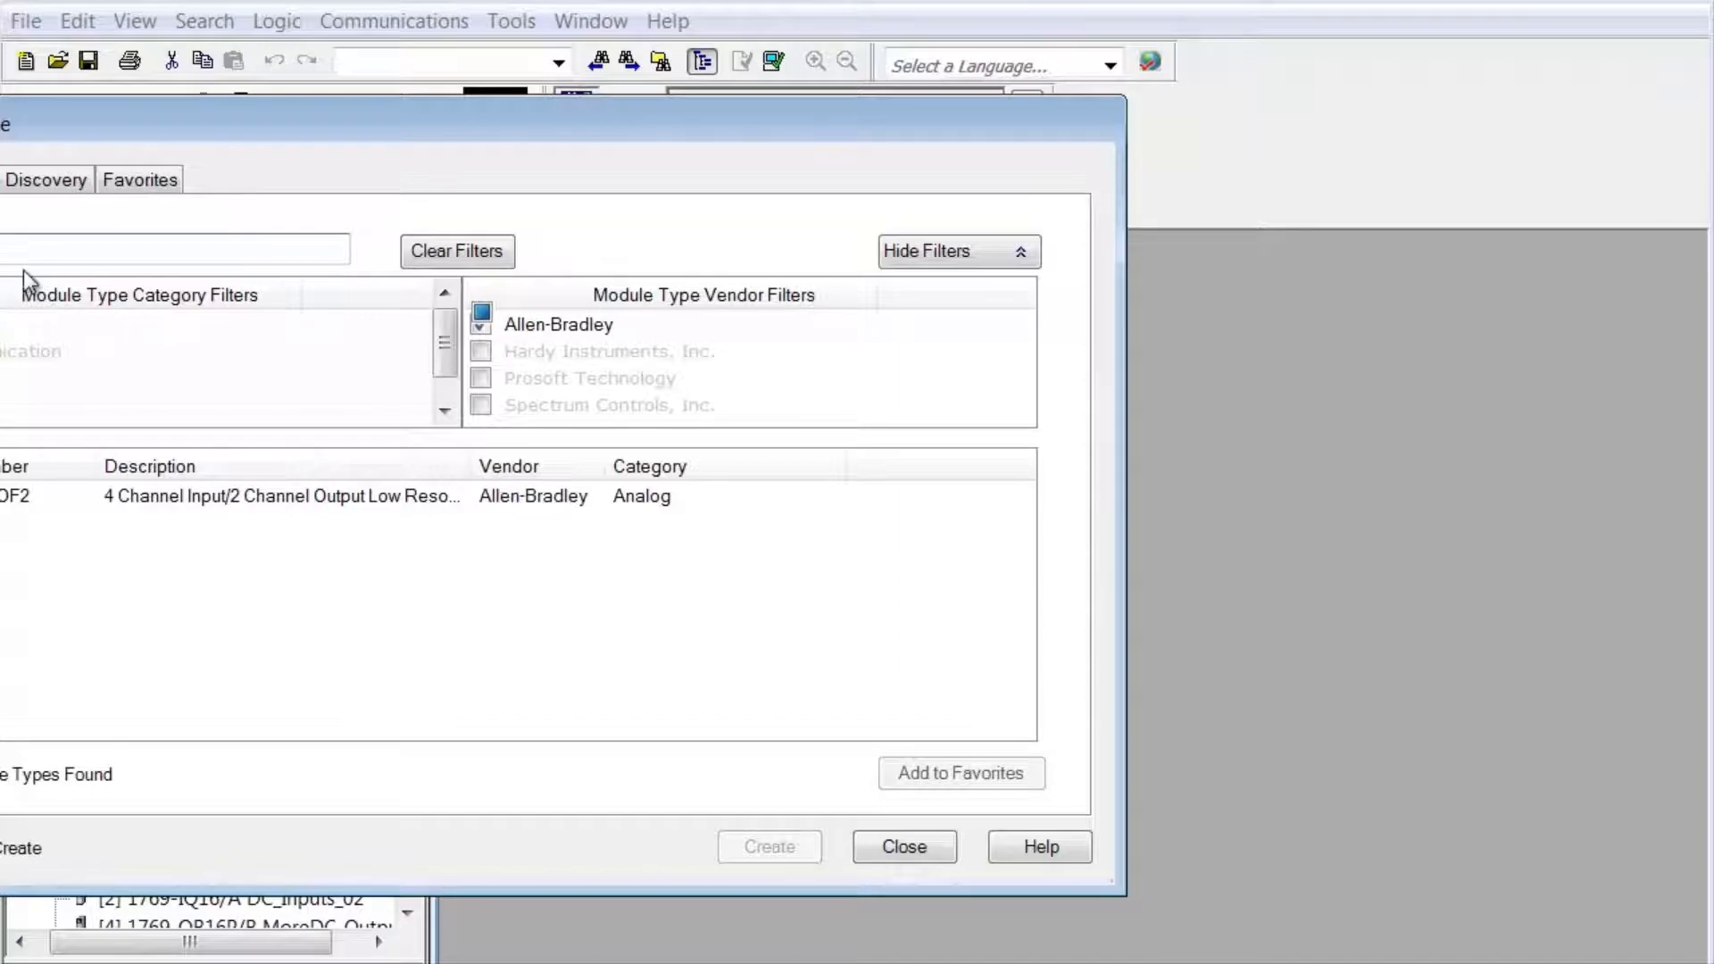
{"action": "double_click", "coordinate": [125, 504]}
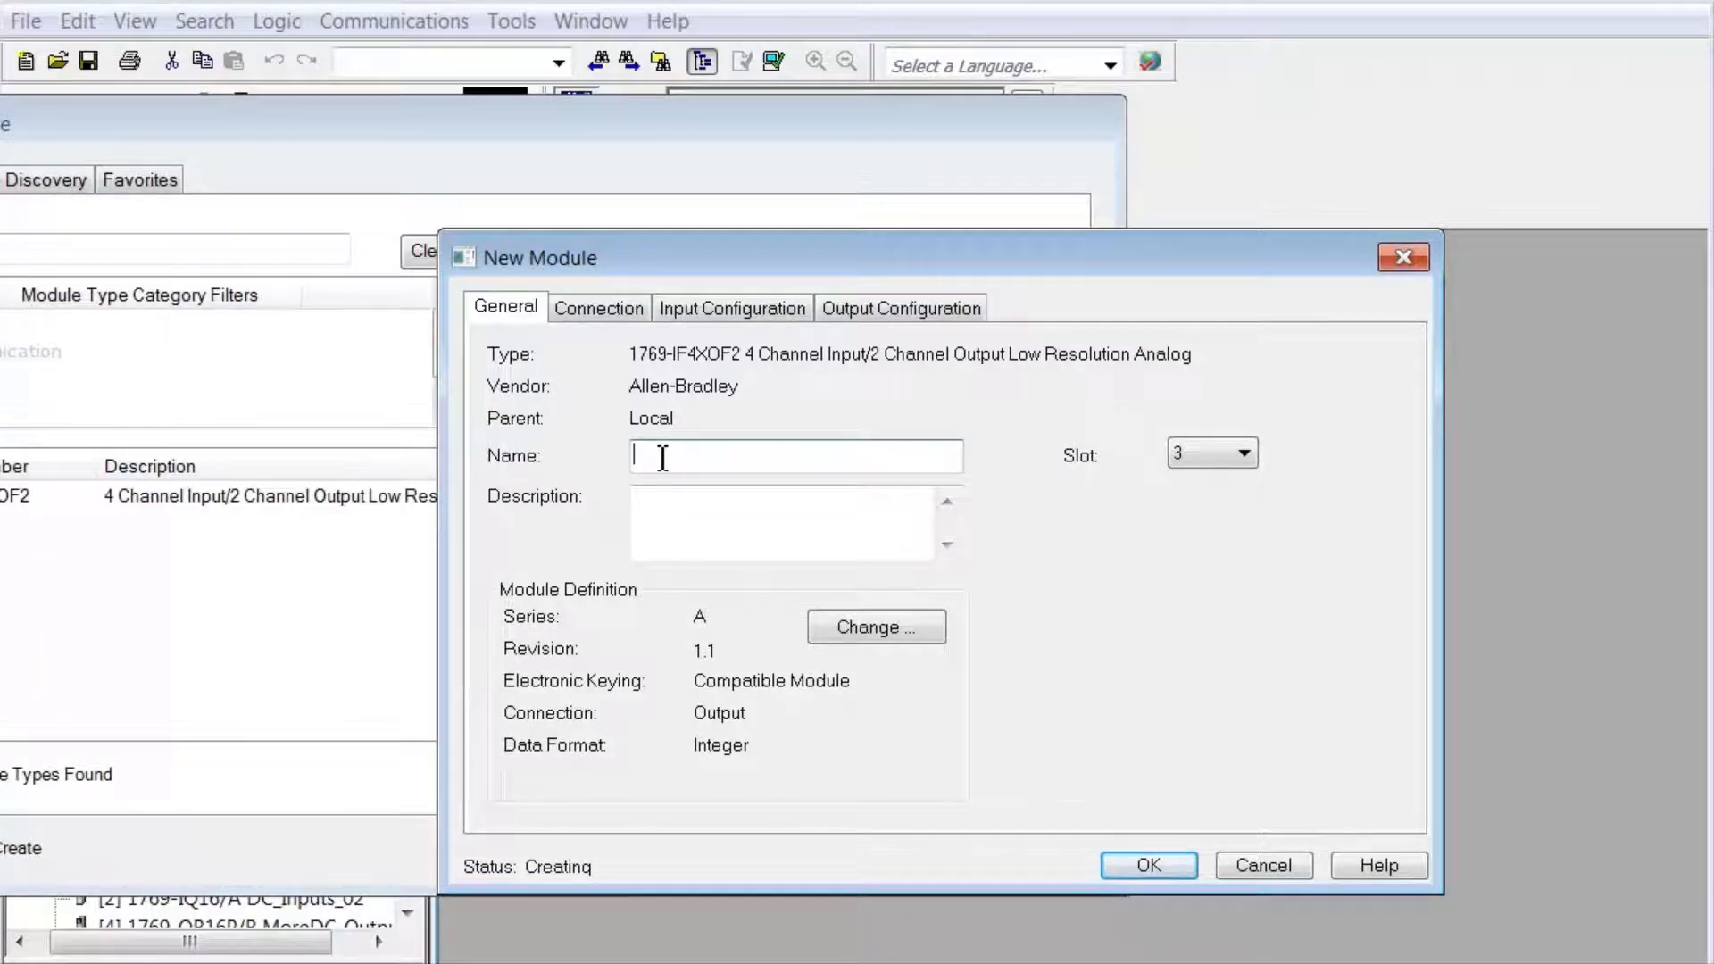
Name the 1769-IF4XOF2 module Analog_InOut03 and create it in slot 3
{"action": "type", "text": "A"}
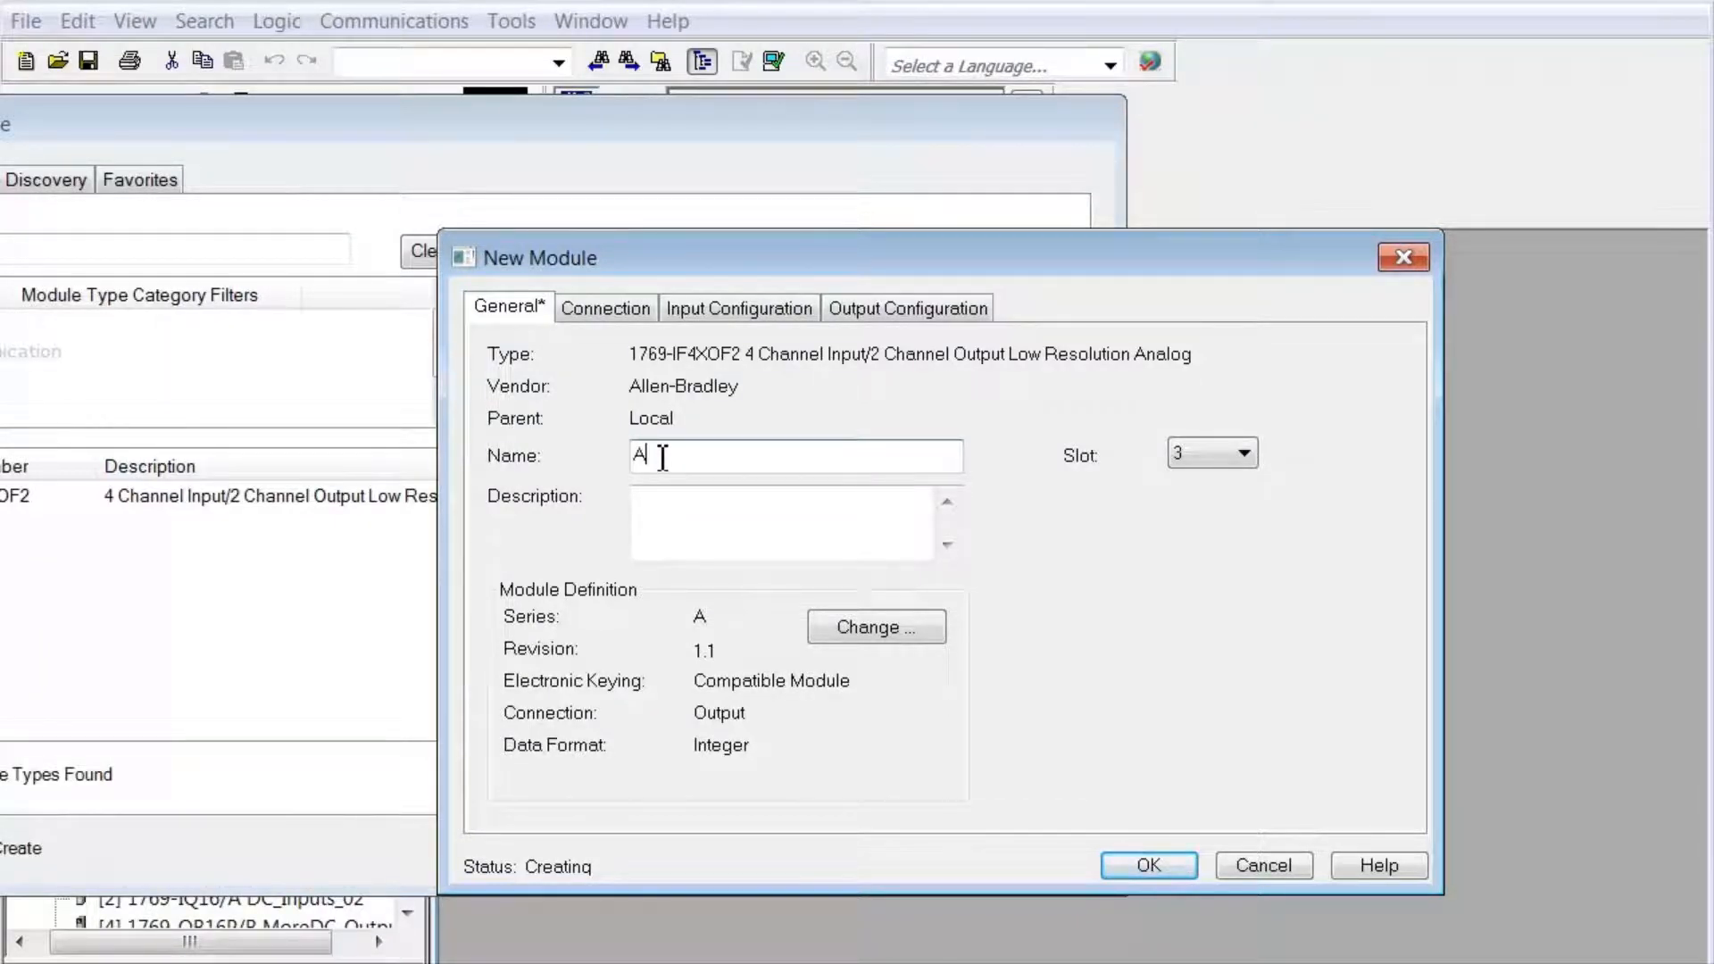
{"action": "type", "text": "nalog_InOut03"}
{"action": "left_click", "coordinate": [1149, 868]}
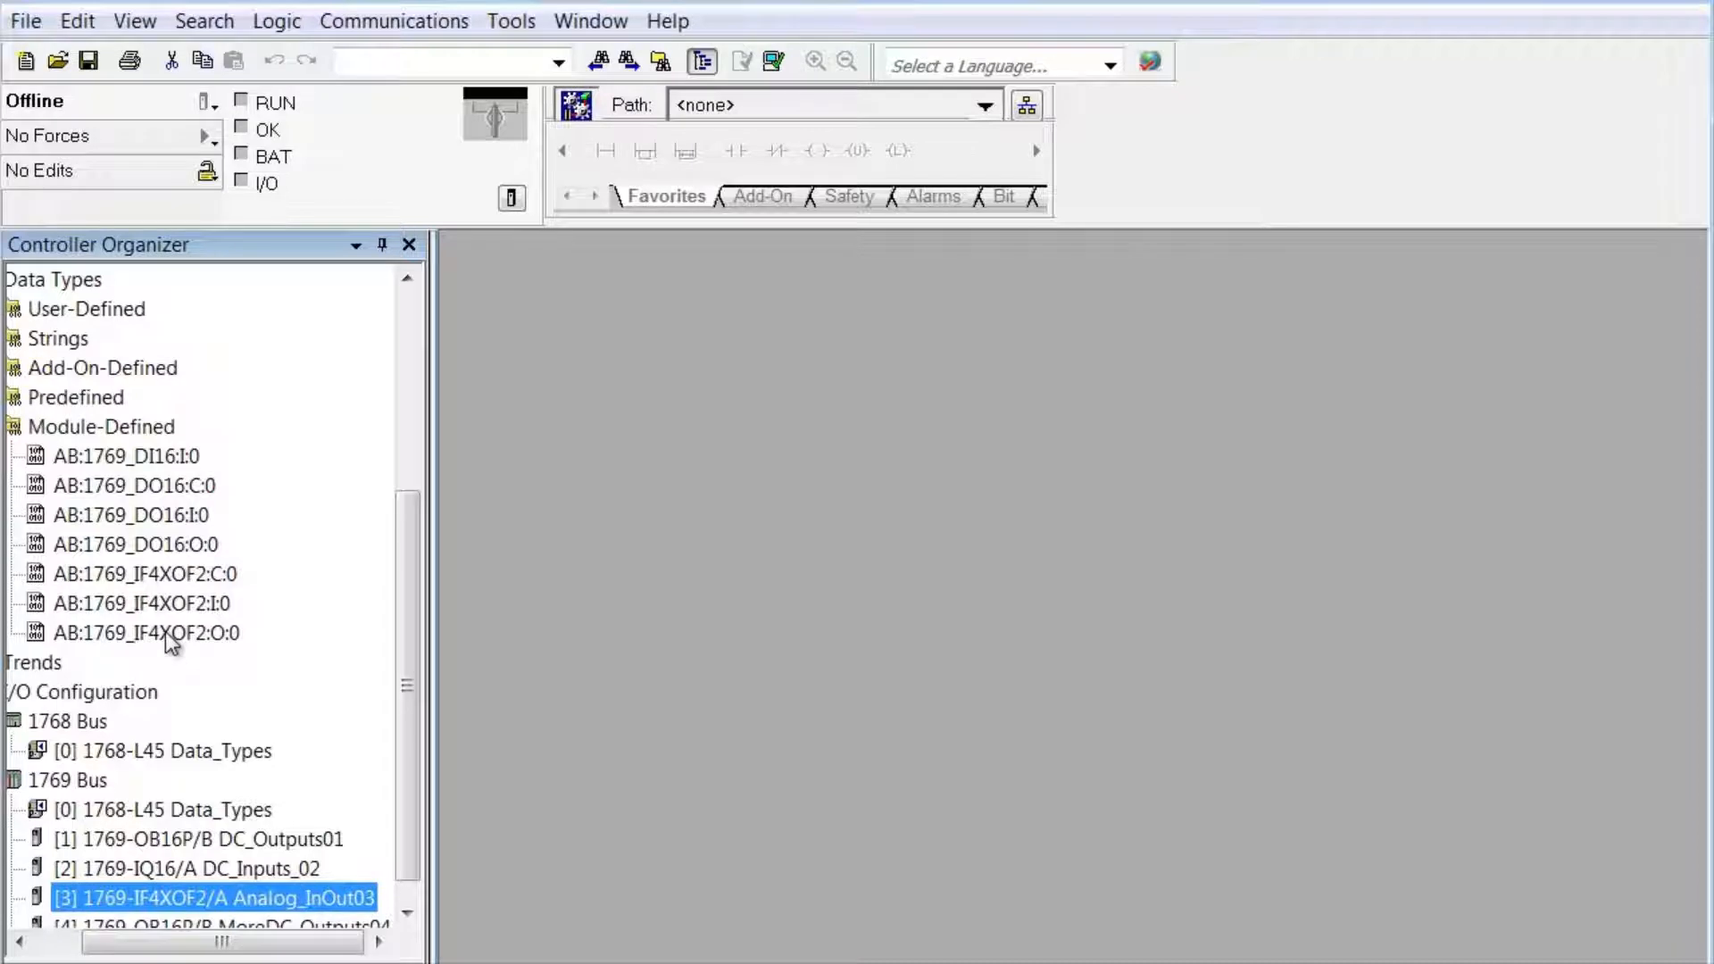
Add a 1769-IF4 analog input module named AnalogIn_Only in slot 5 of the 1769 Bus, filtering the module types by "if4"
{"action": "right_click", "coordinate": [101, 784]}
{"action": "left_click", "coordinate": [206, 804]}
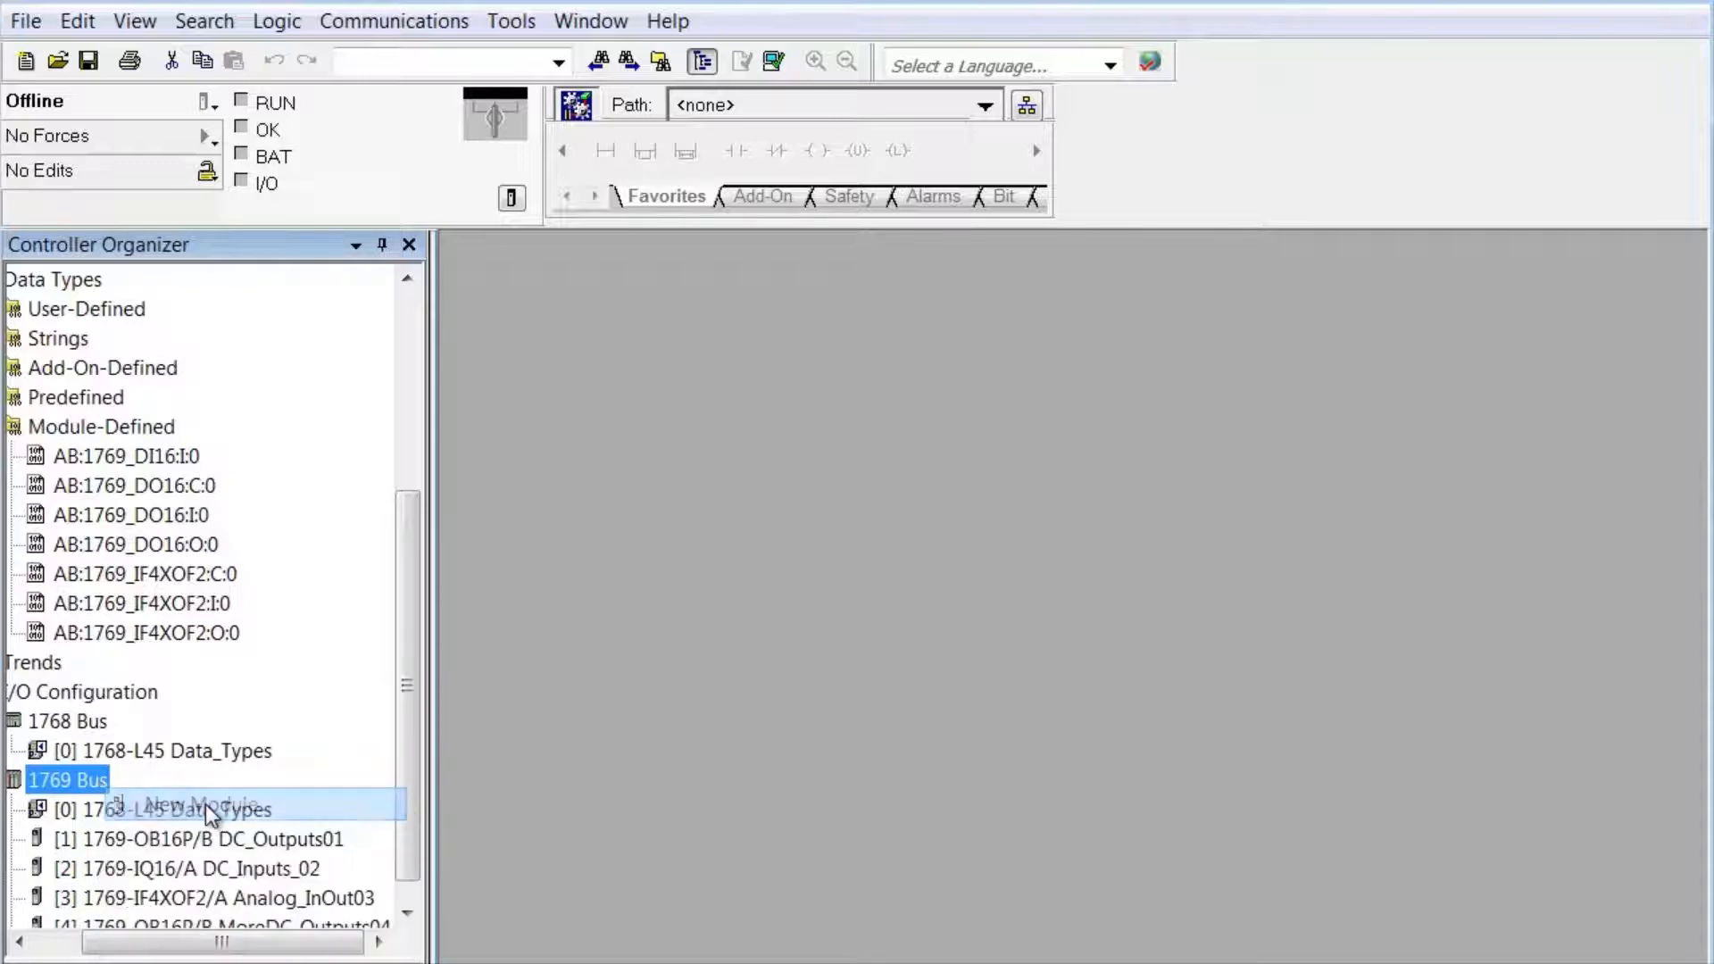
{"action": "left_click", "coordinate": [145, 251]}
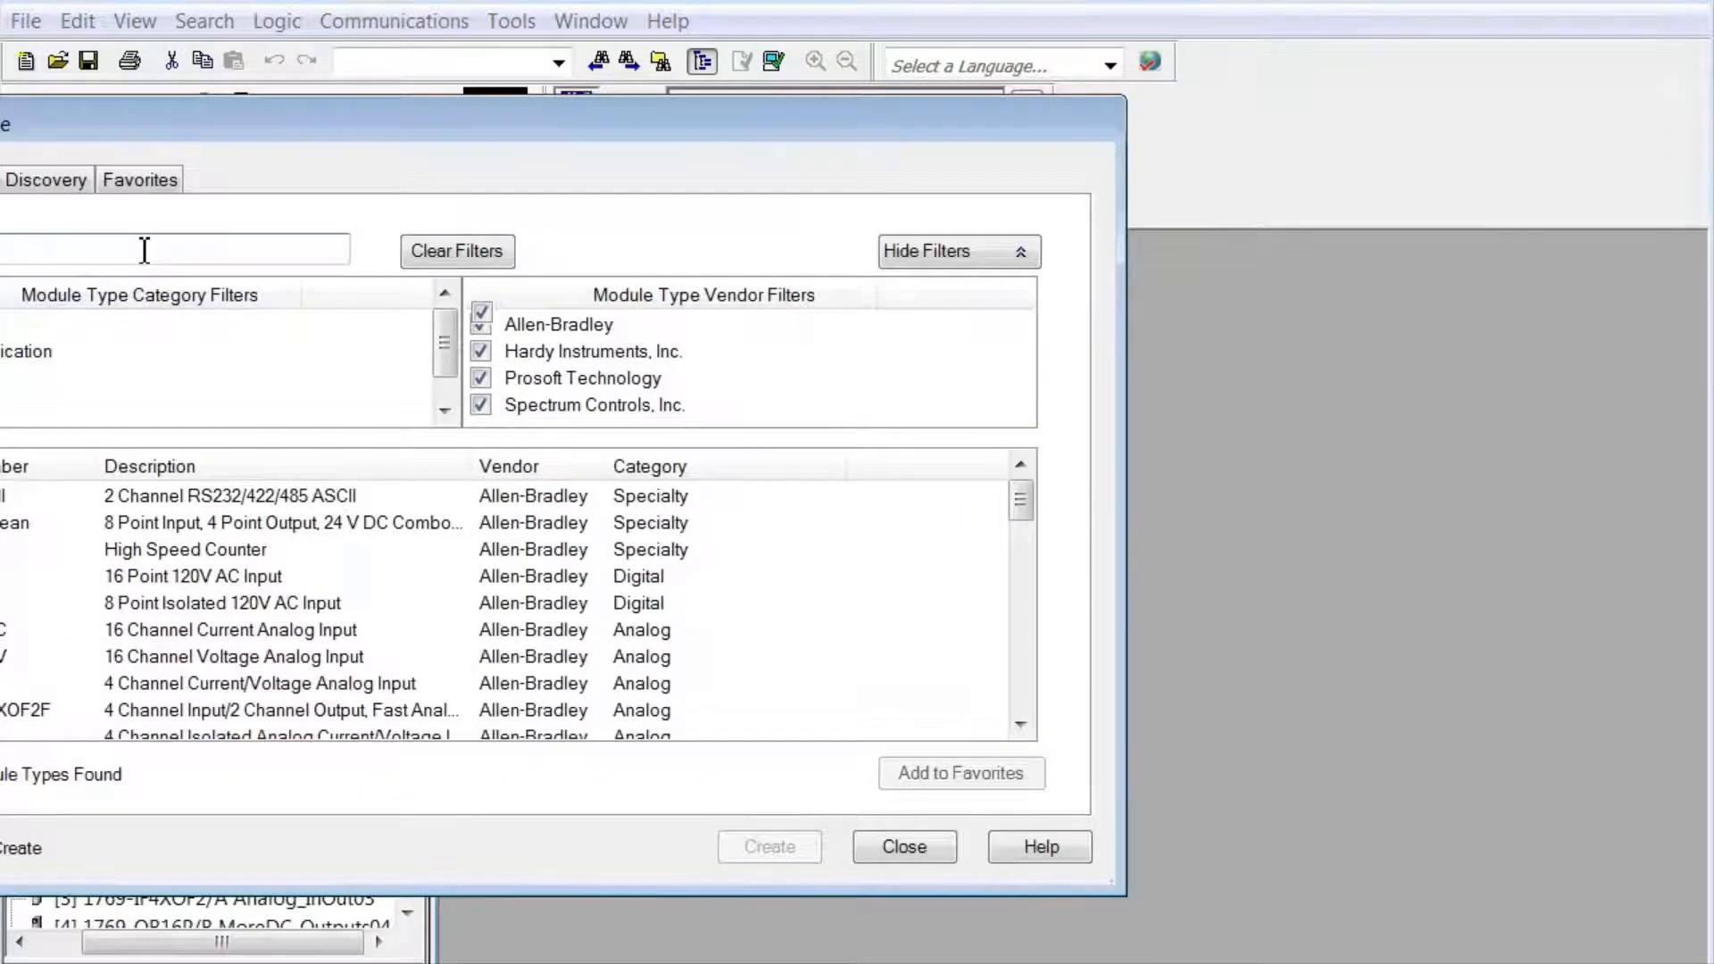
{"action": "type", "text": "if4"}
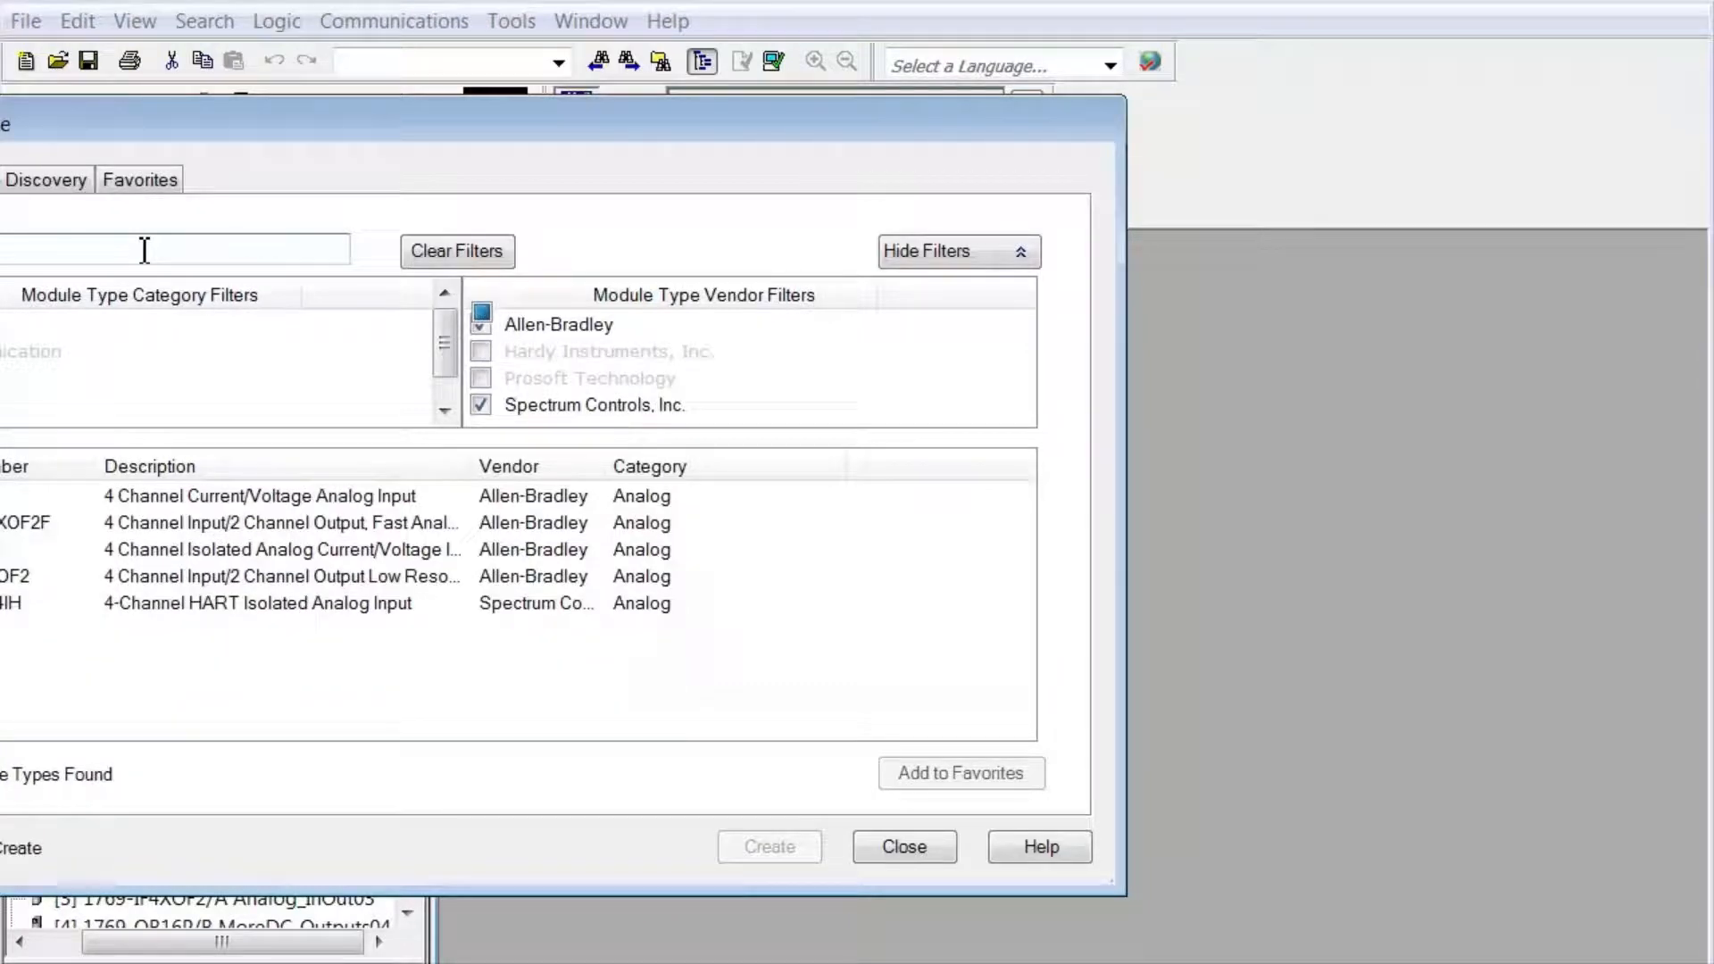
{"action": "left_click", "coordinate": [183, 496]}
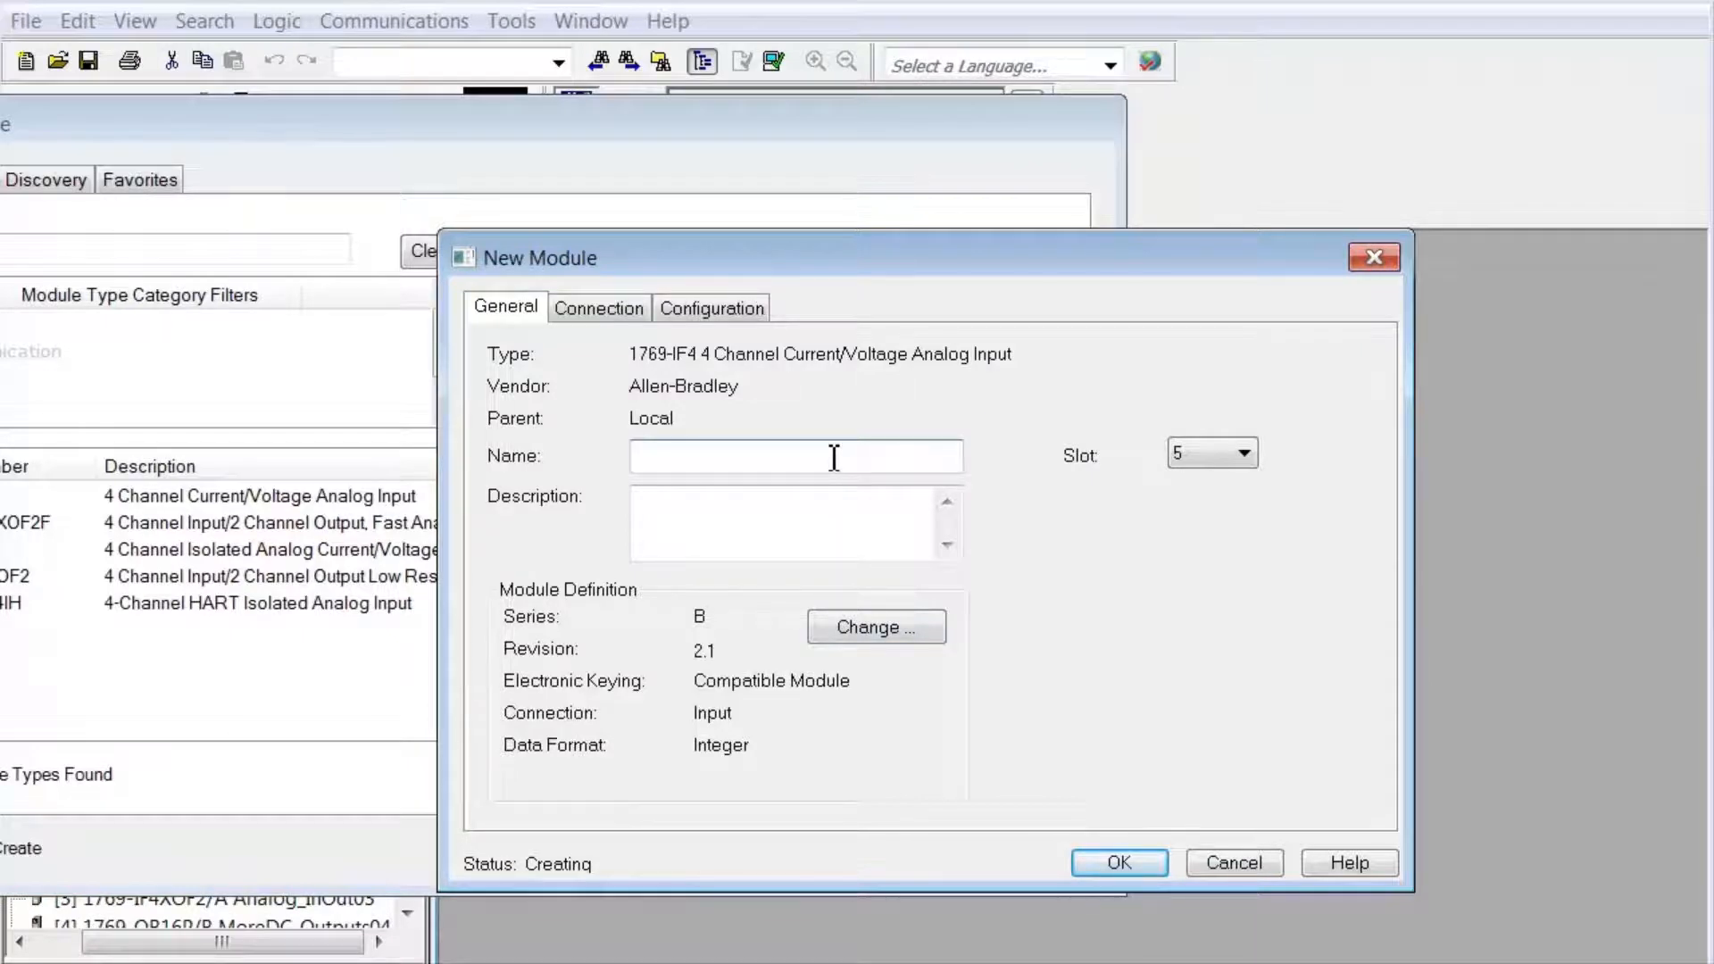
{"action": "type", "text": "In_"}
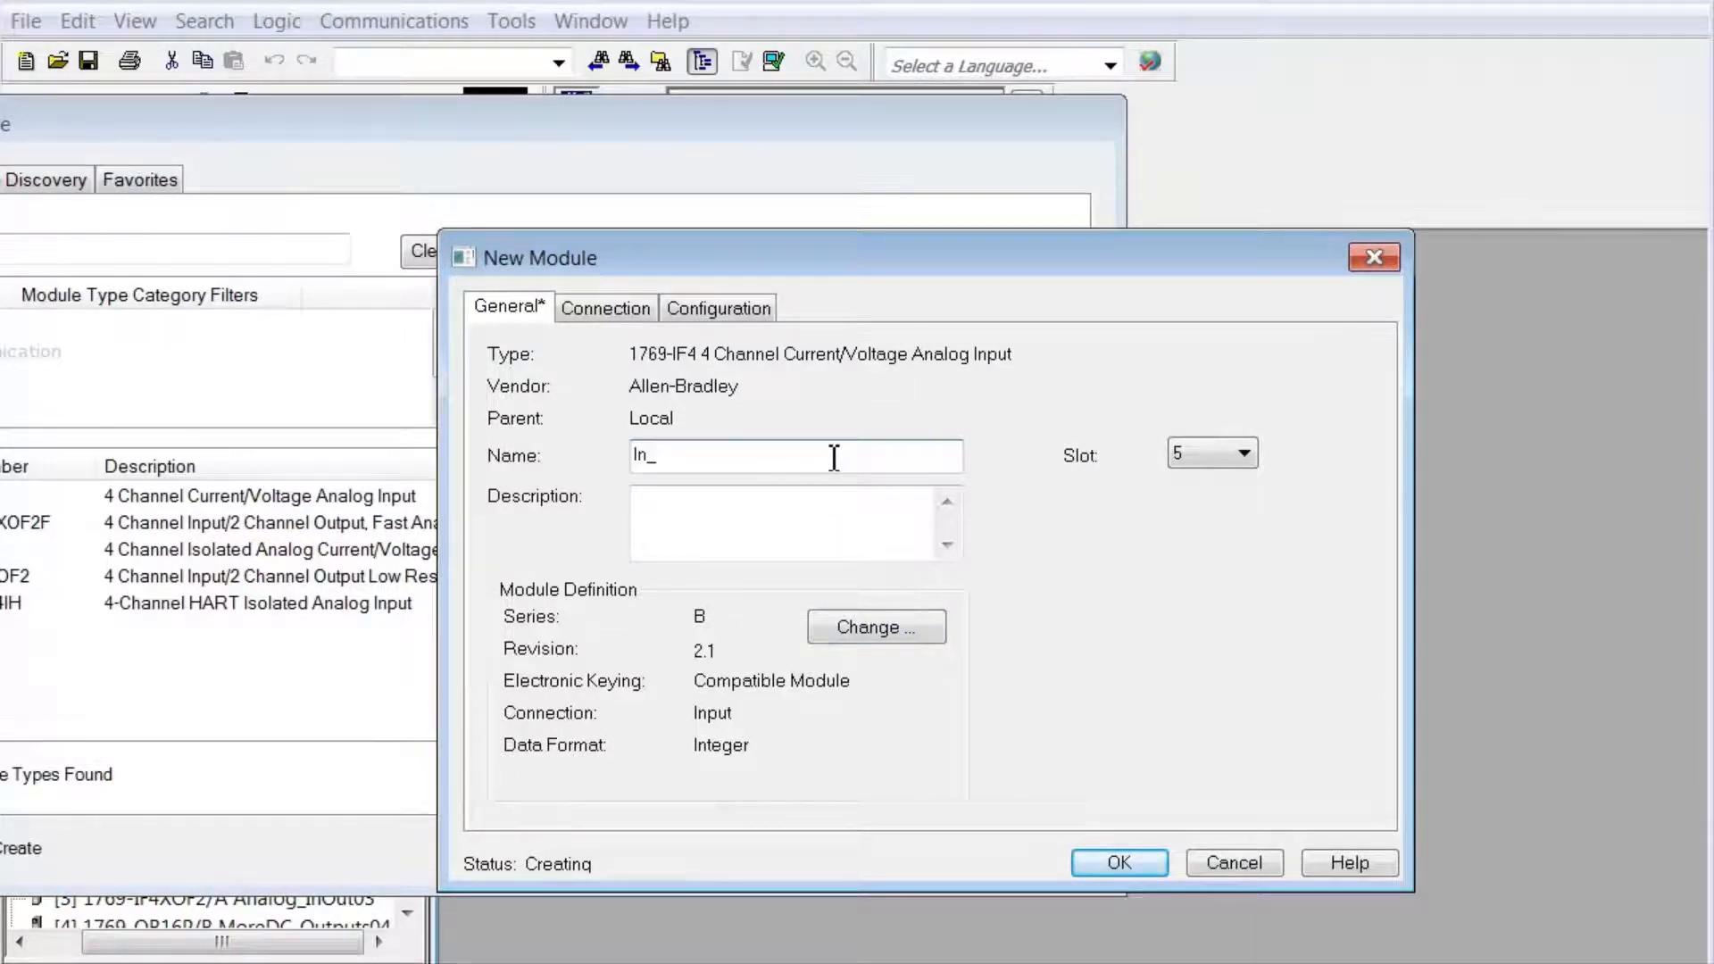
{"action": "type", "text": "Only"}
{"action": "key", "text": "Home"}
{"action": "type", "text": "Analog"}
{"action": "left_click", "coordinate": [1111, 853]}
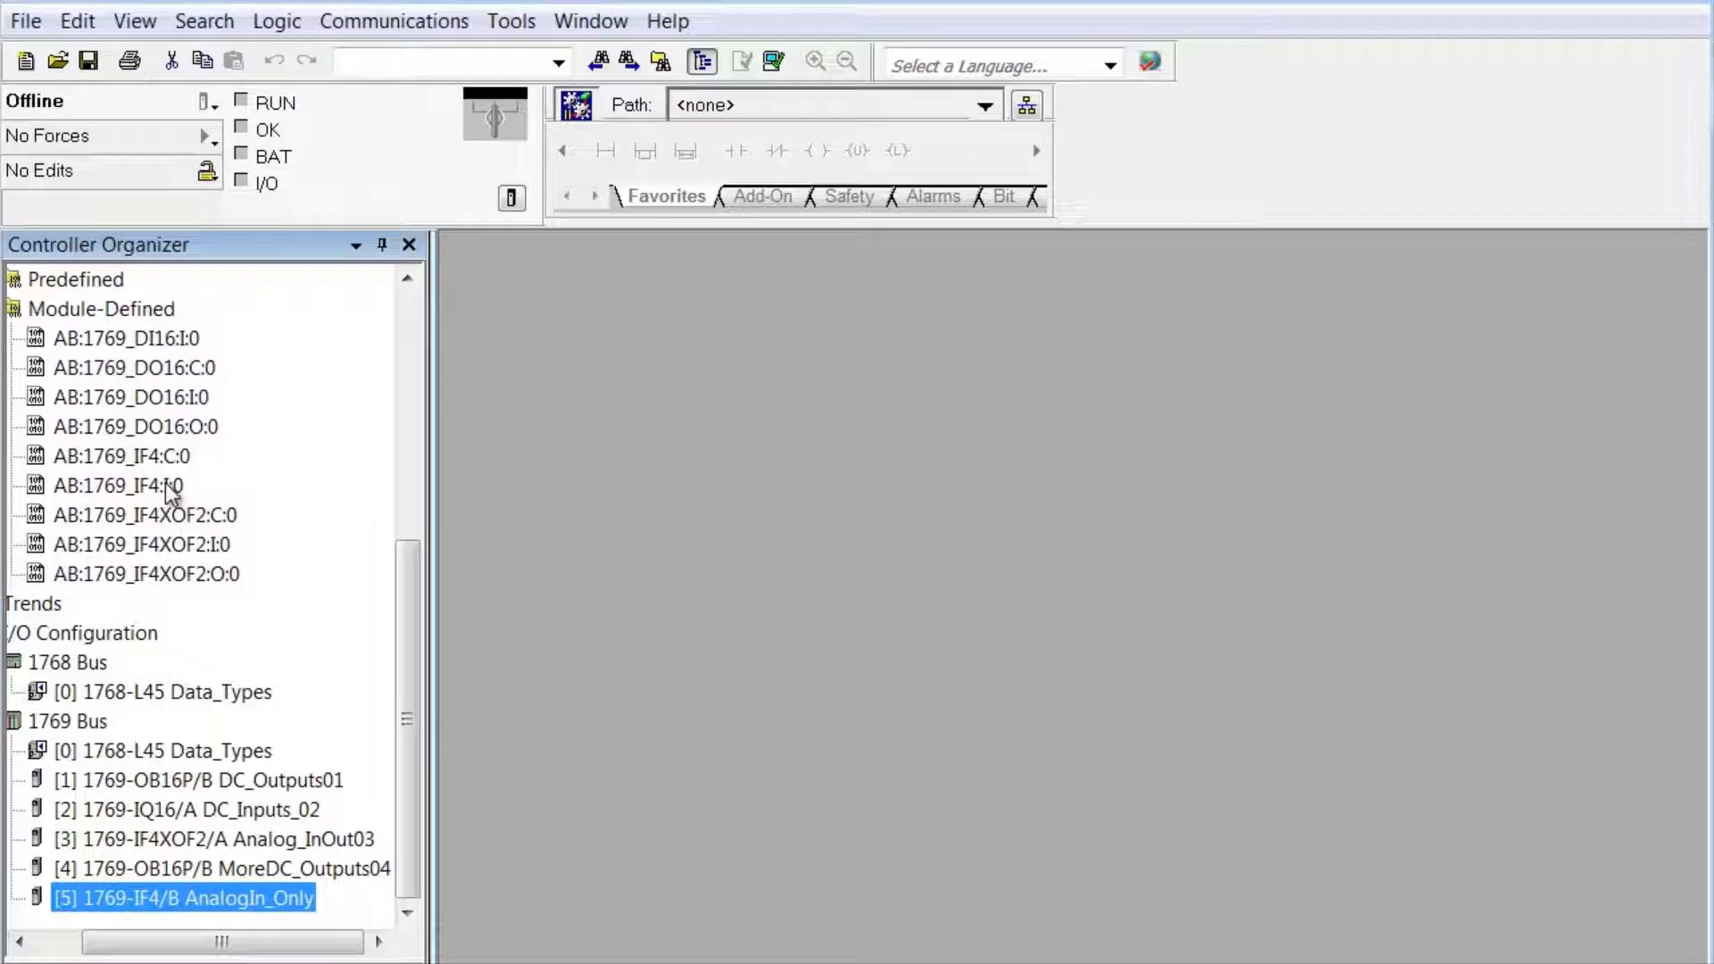
Open the controller tags to examine the module tags and their data types
{"action": "left_click", "coordinate": [64, 941]}
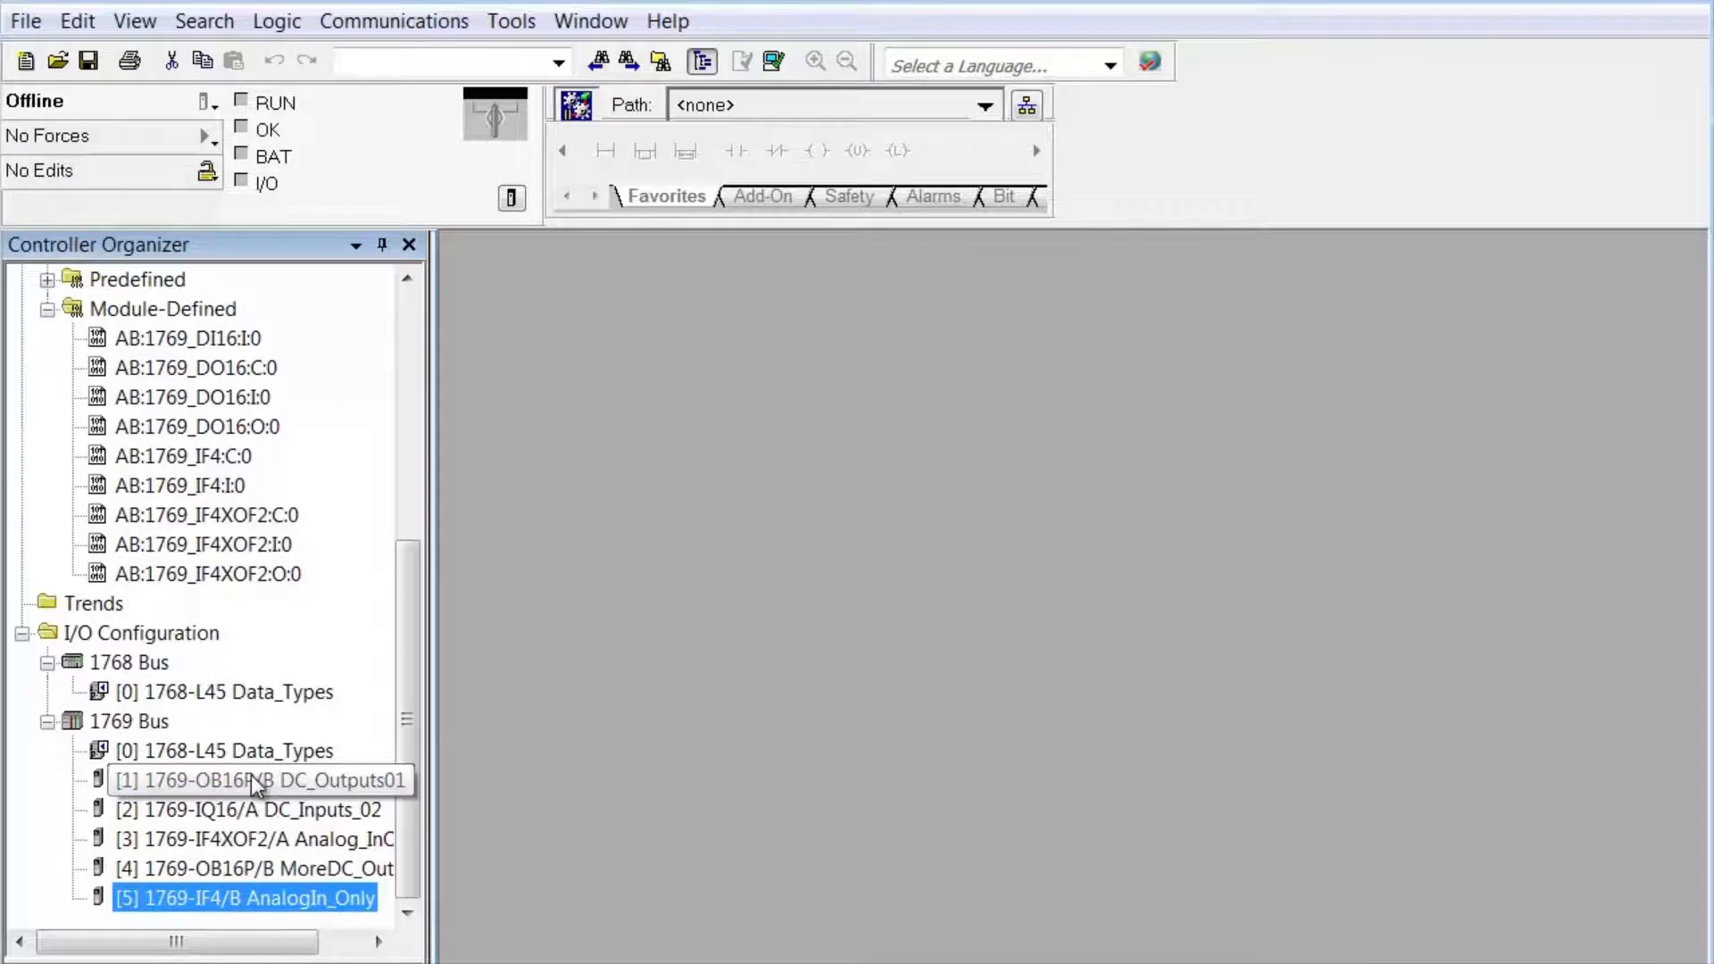
{"action": "scroll", "coordinate": [257, 785], "scroll_direction": "up", "scroll_amount": 5}
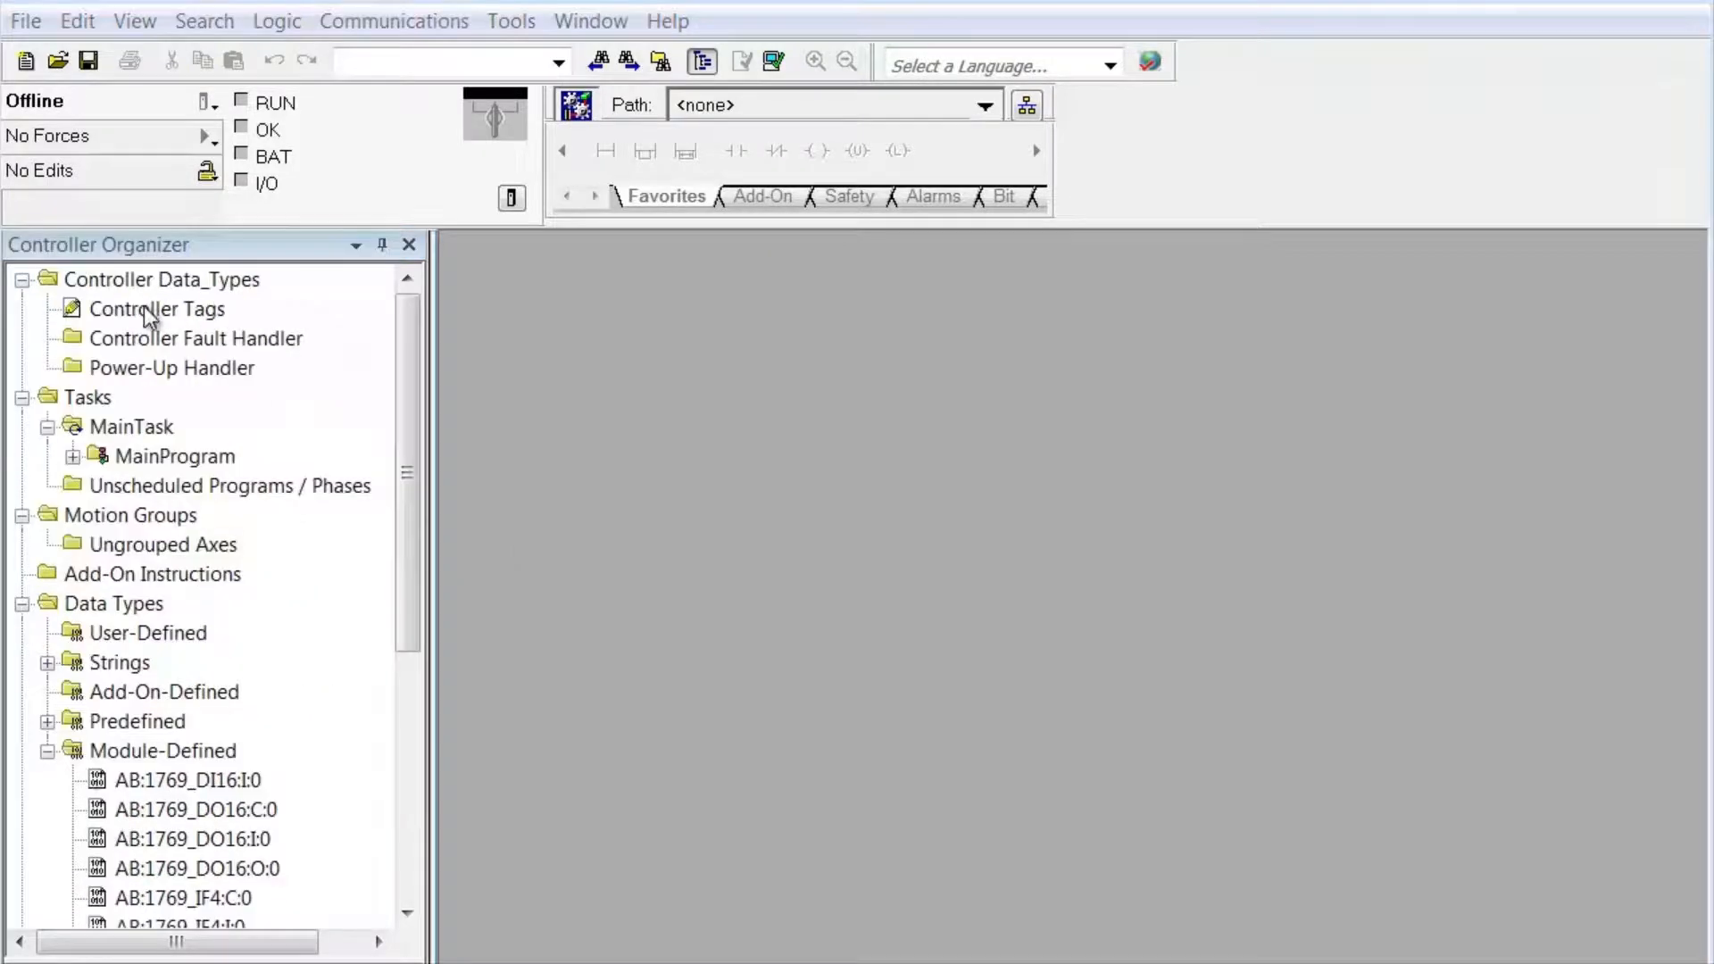
{"action": "double_click", "coordinate": [147, 312]}
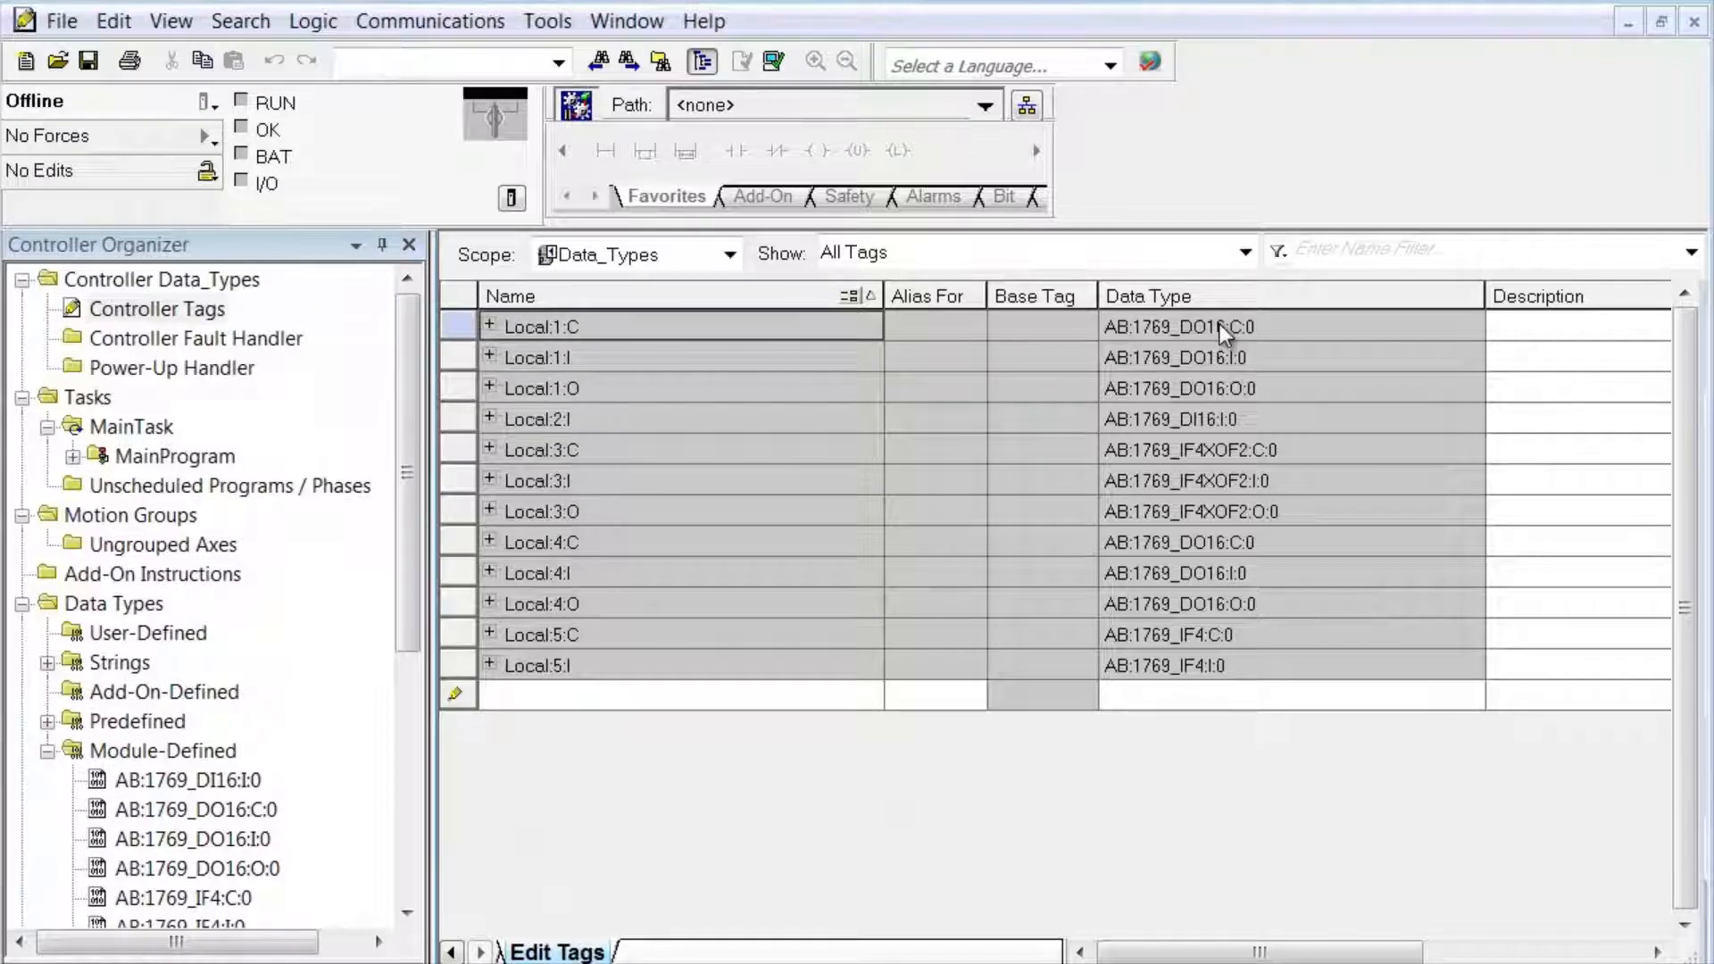
Delete the slot 4 module 1769-OB16P/B MoreDC_Outputs04 from the 1769 Bus
{"action": "left_click", "coordinate": [407, 913]}
{"action": "left_click_drag", "start_coordinate": [407, 912], "coordinate": [407, 912]}
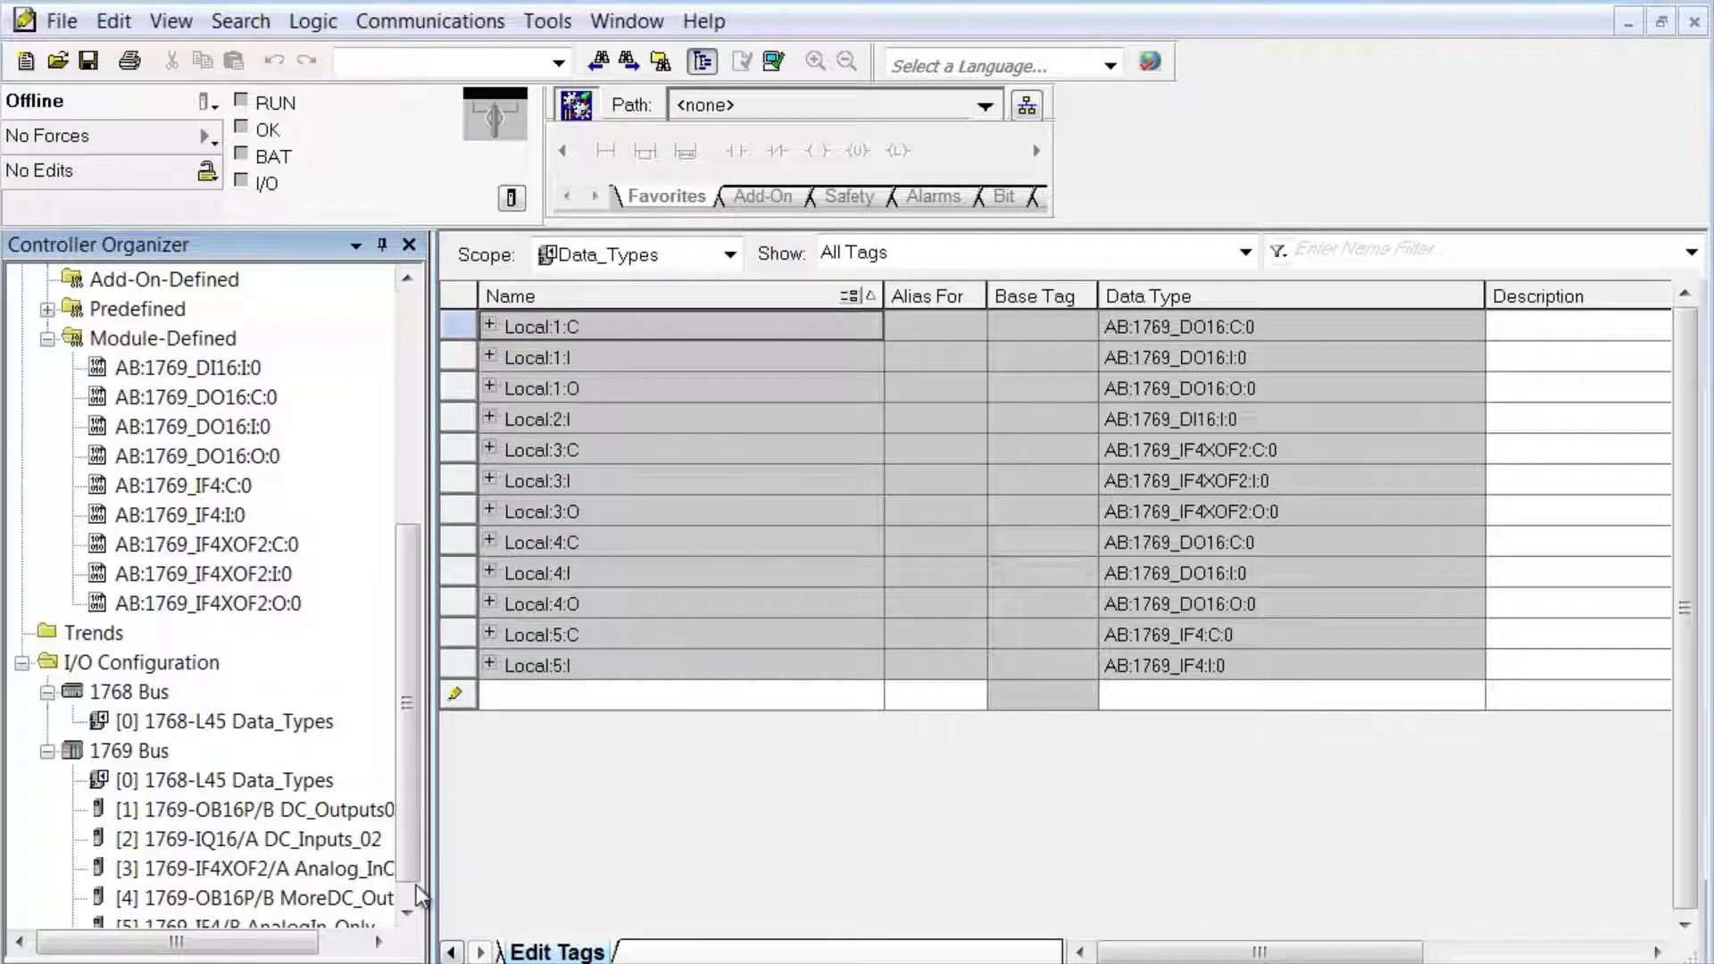
{"action": "scroll", "coordinate": [415, 893], "scroll_direction": "down", "scroll_amount": 1}
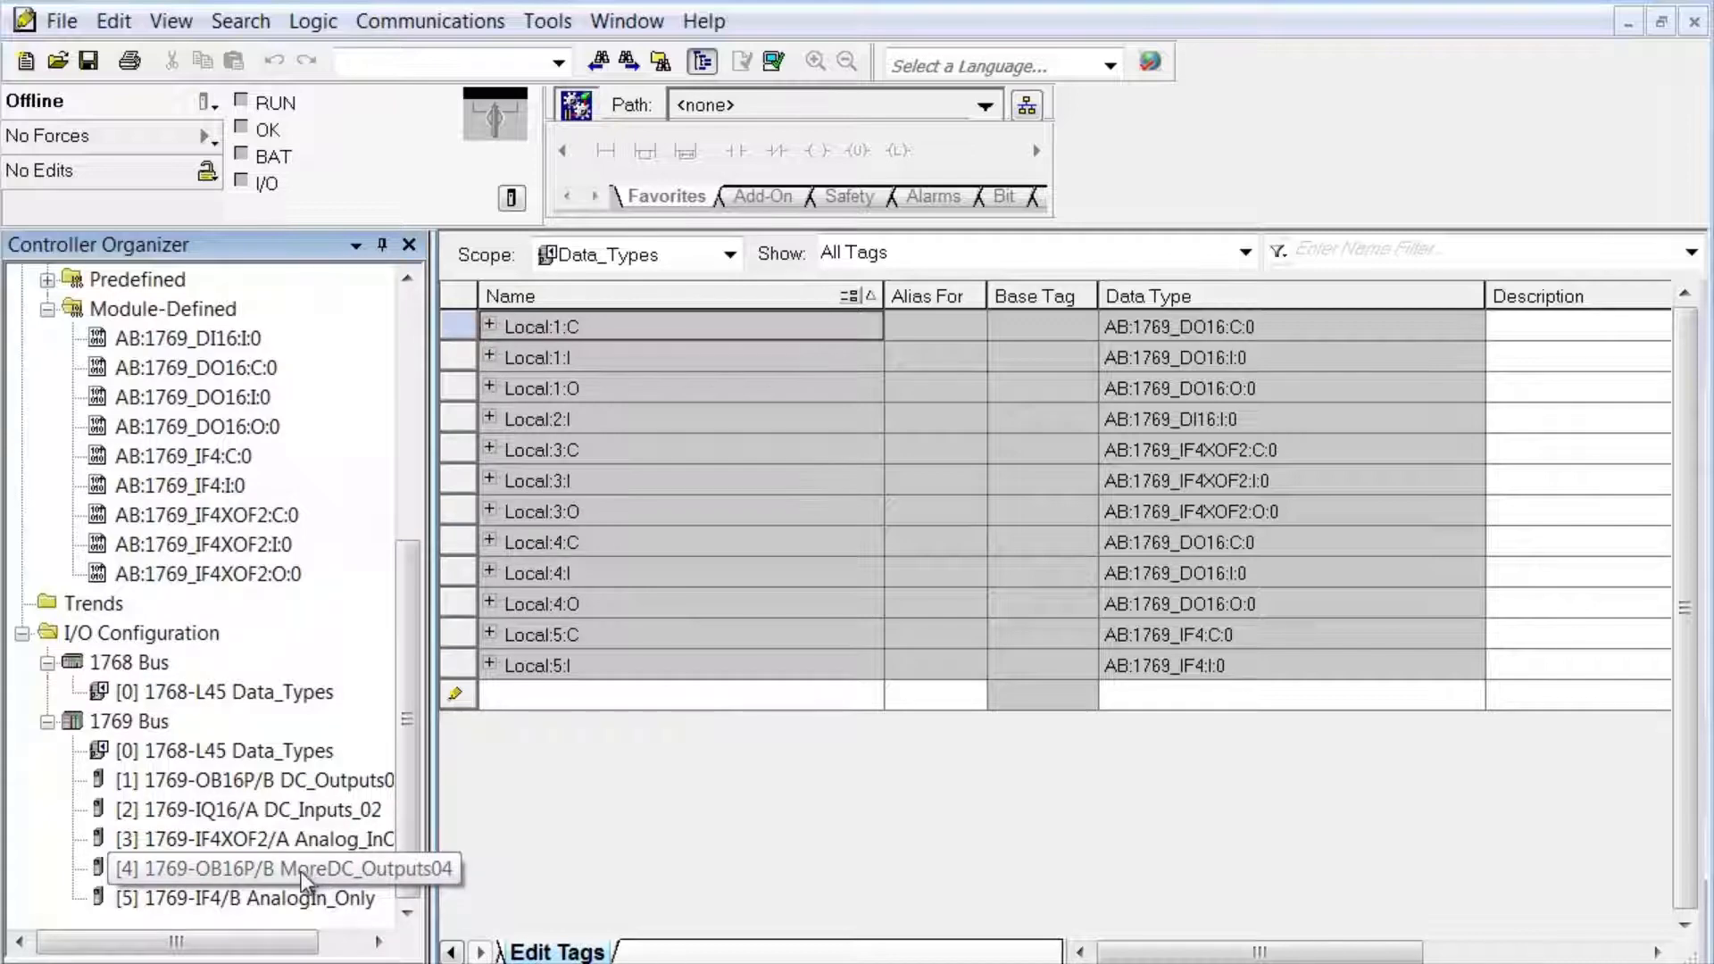
{"action": "right_click", "coordinate": [132, 873]}
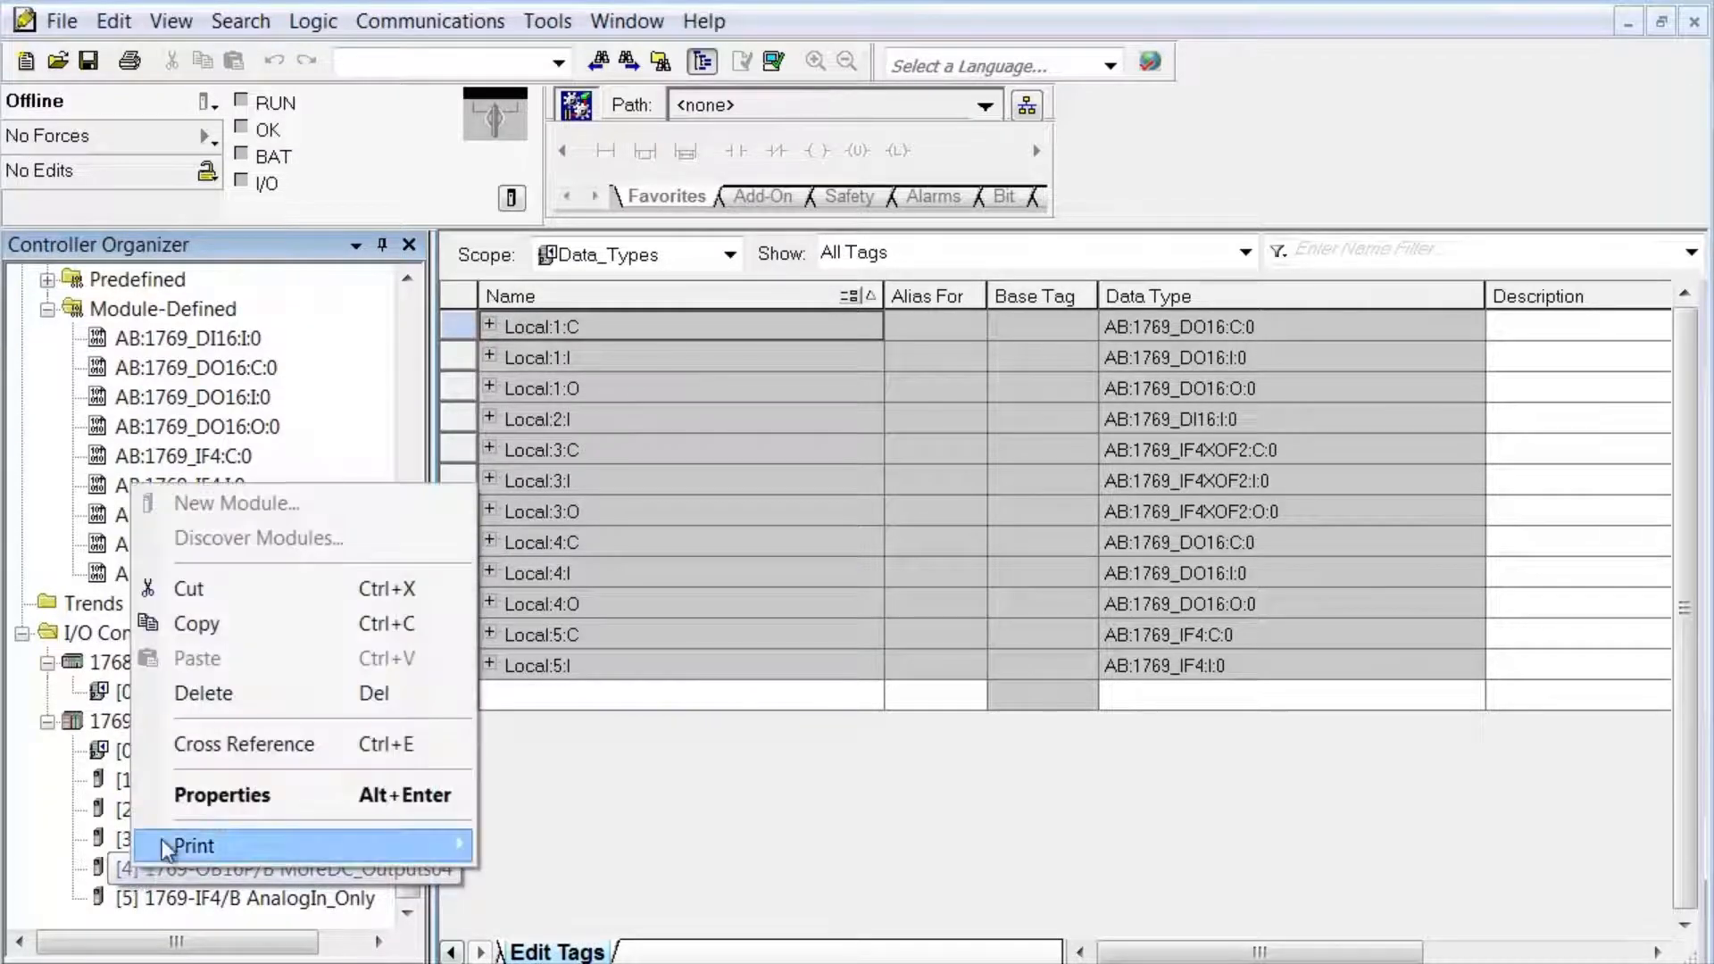
{"action": "left_click", "coordinate": [201, 694]}
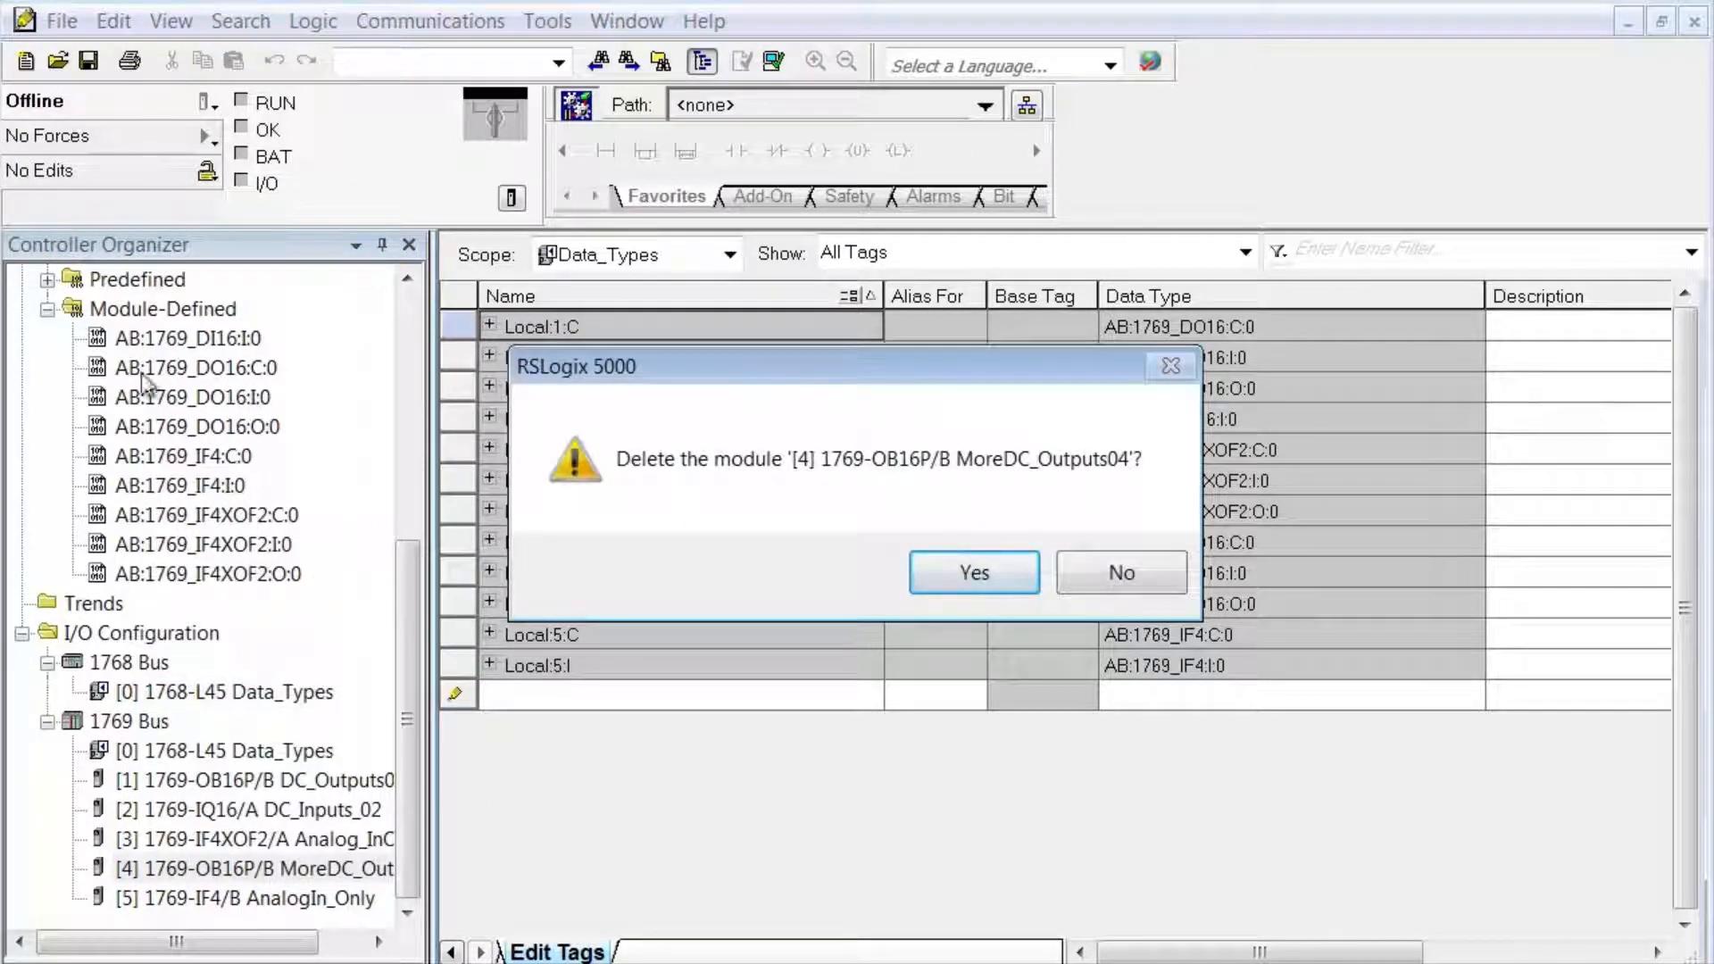
{"action": "left_click", "coordinate": [974, 572]}
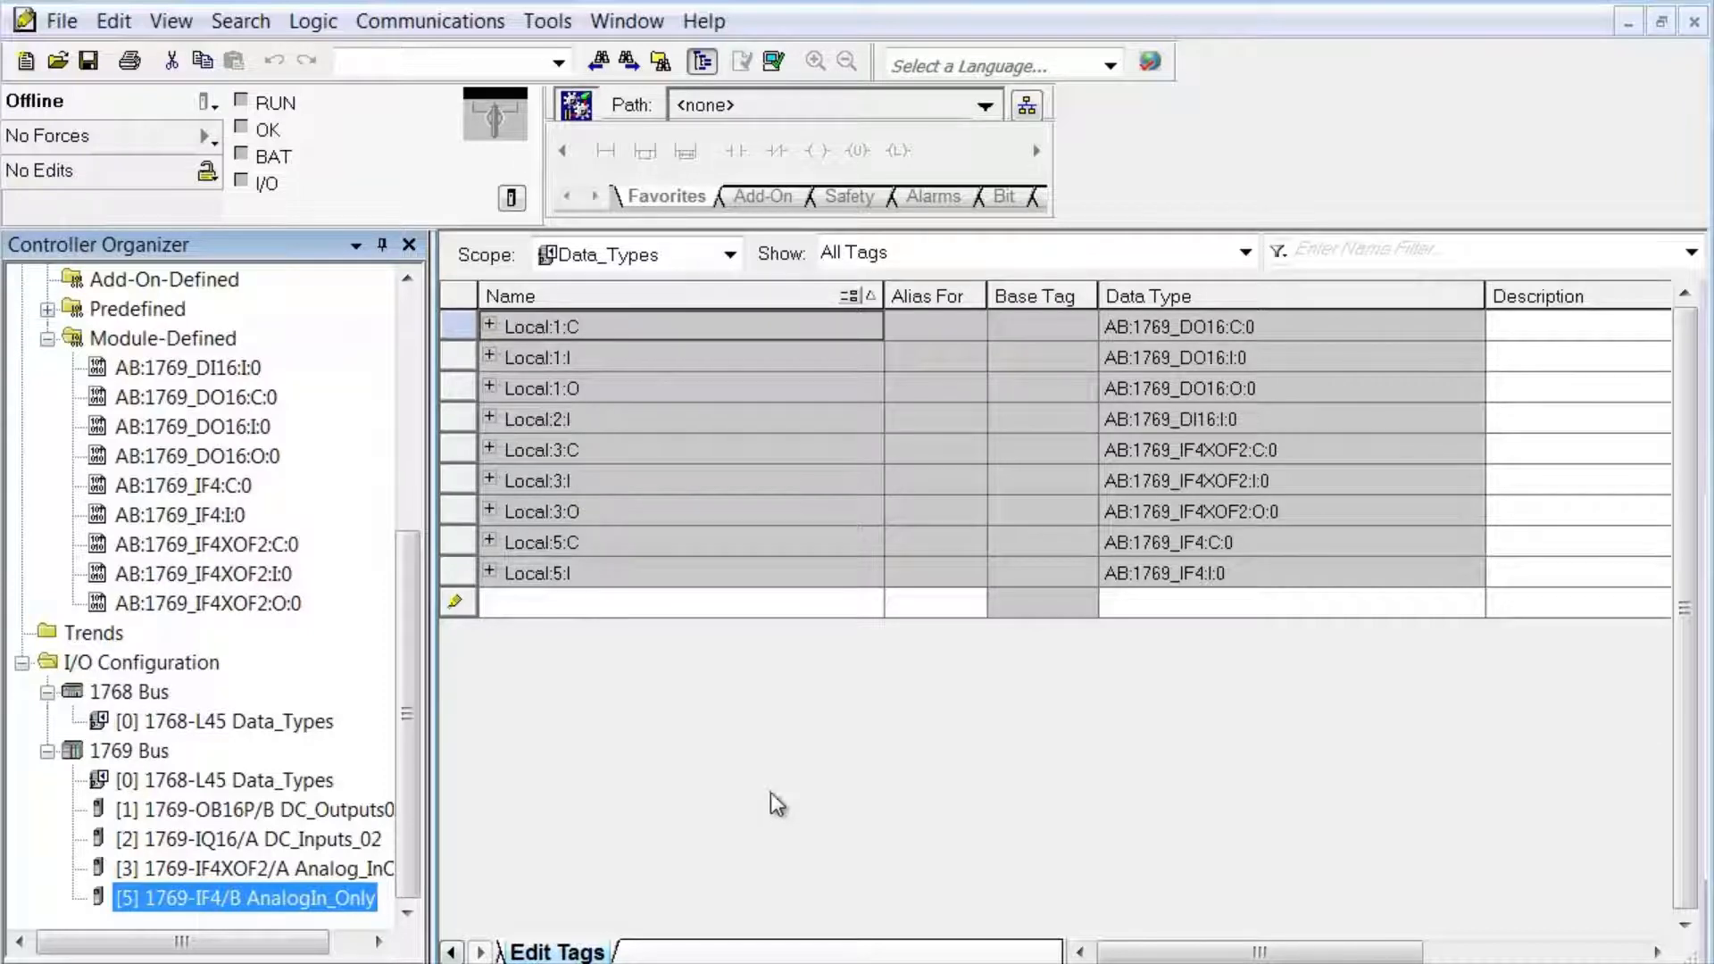
Collapse the Module-Defined data types and start a new user-defined data type named Tank
{"action": "left_click", "coordinate": [49, 339]}
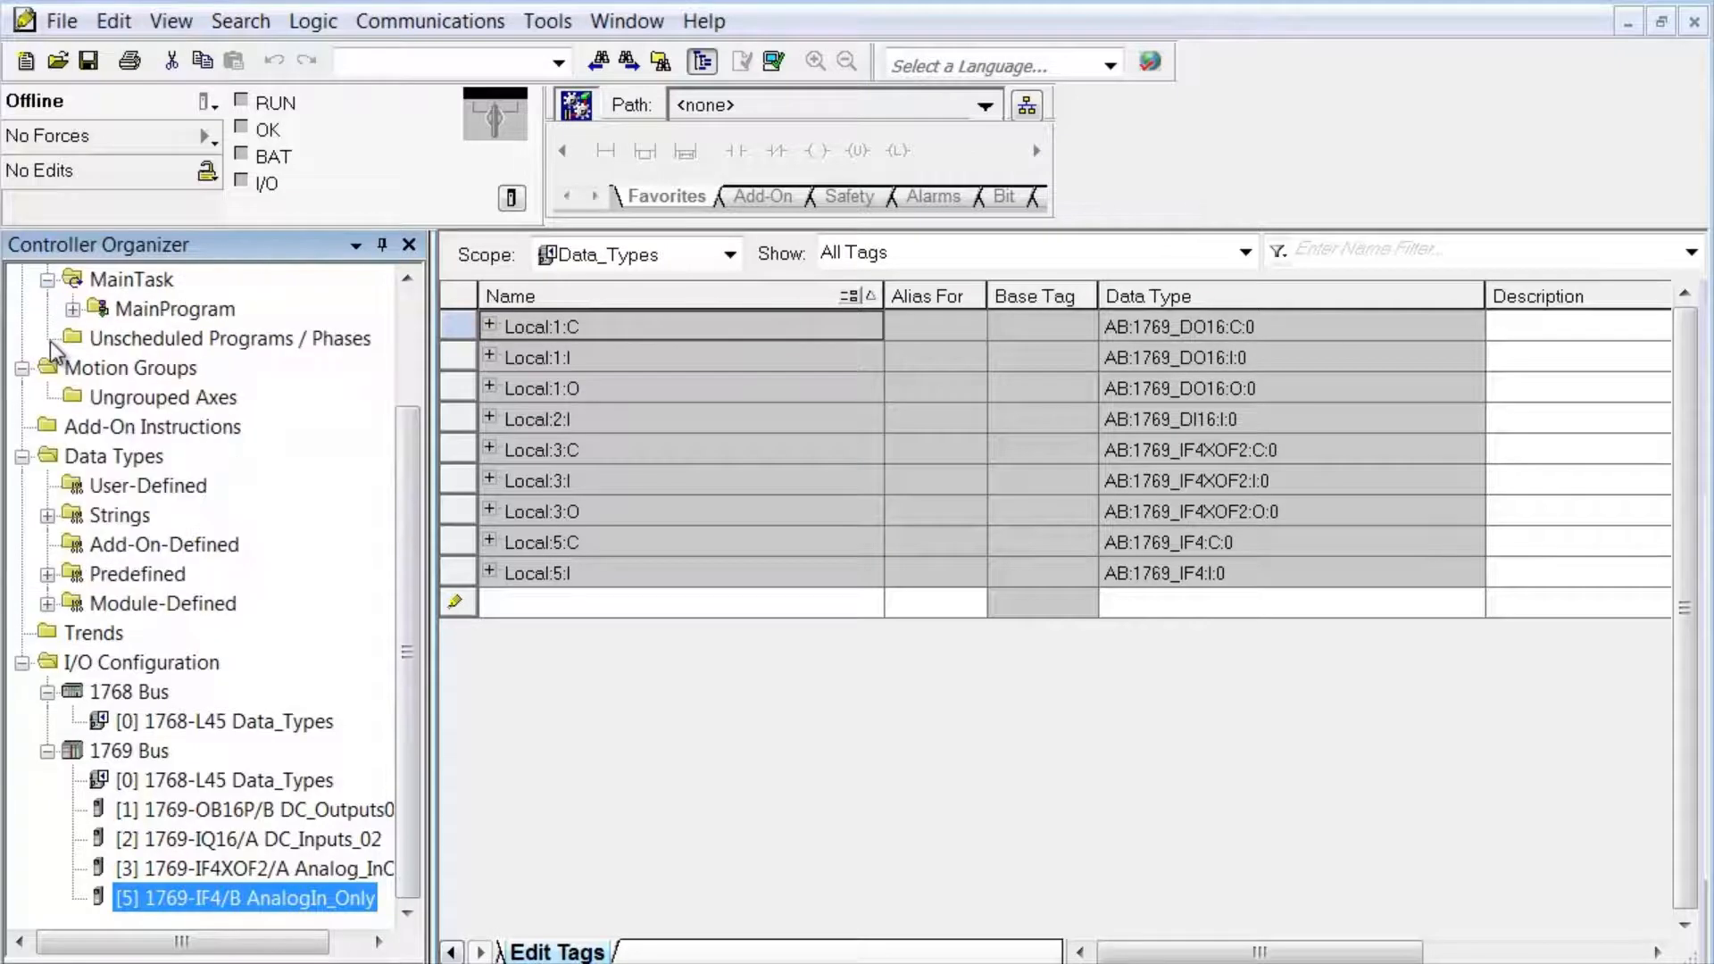
{"action": "left_click", "coordinate": [23, 665]}
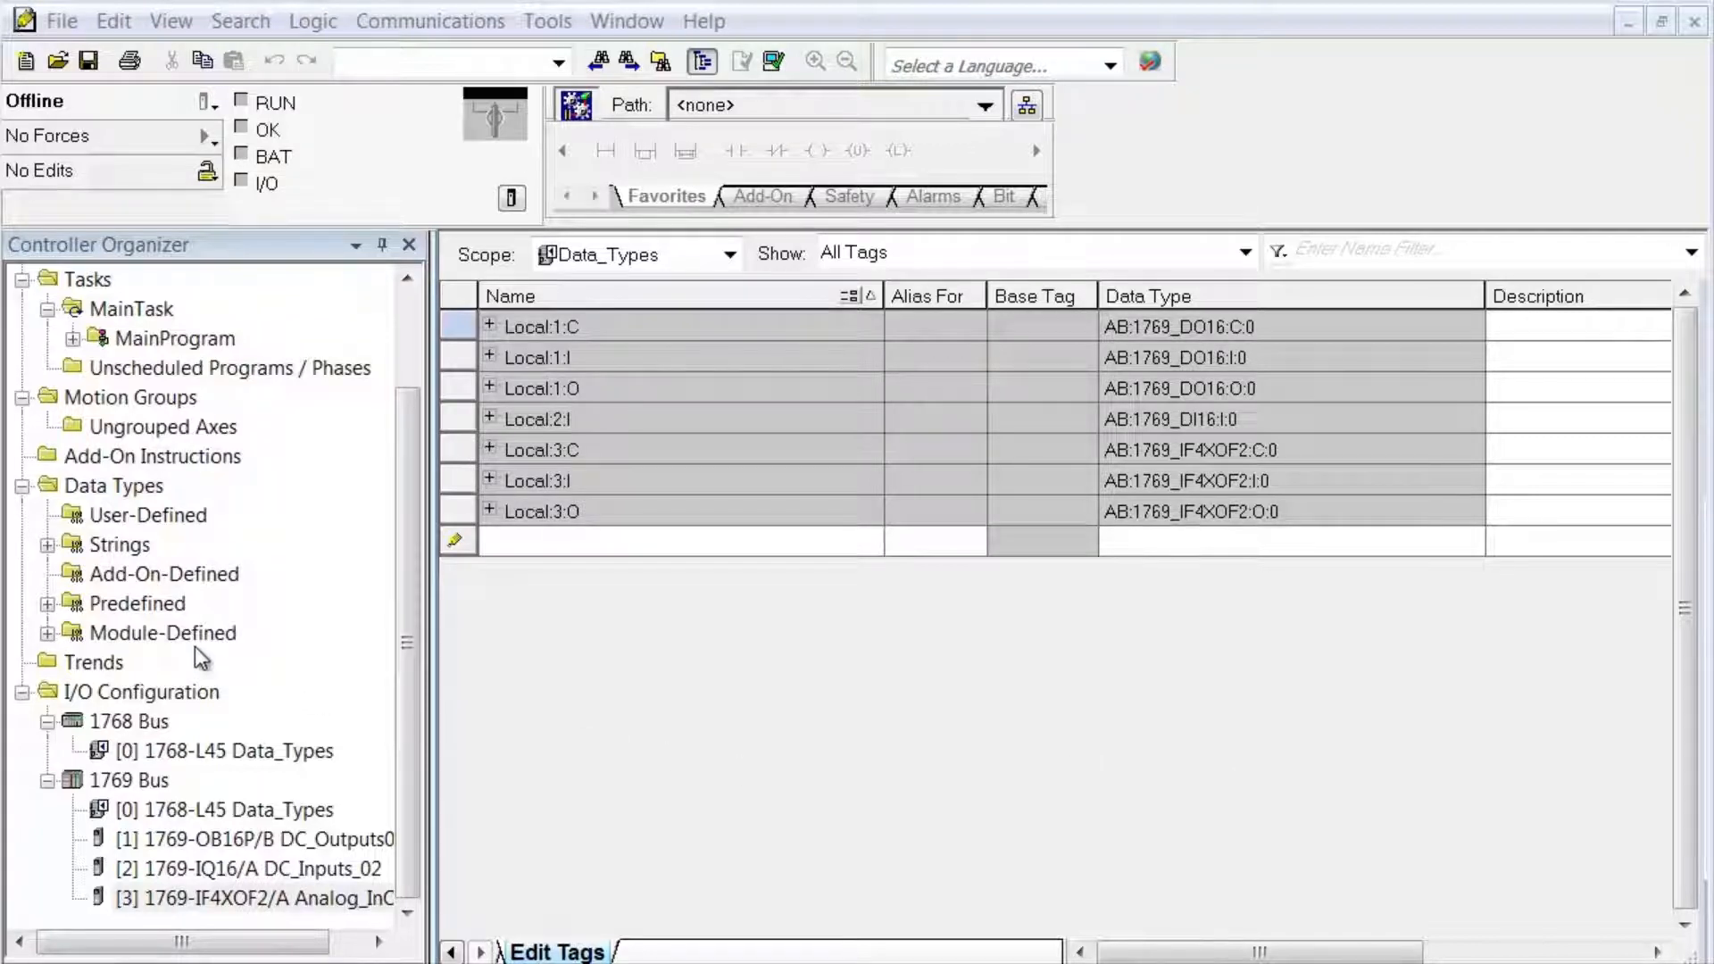
{"action": "right_click", "coordinate": [136, 515]}
{"action": "left_click", "coordinate": [259, 539]}
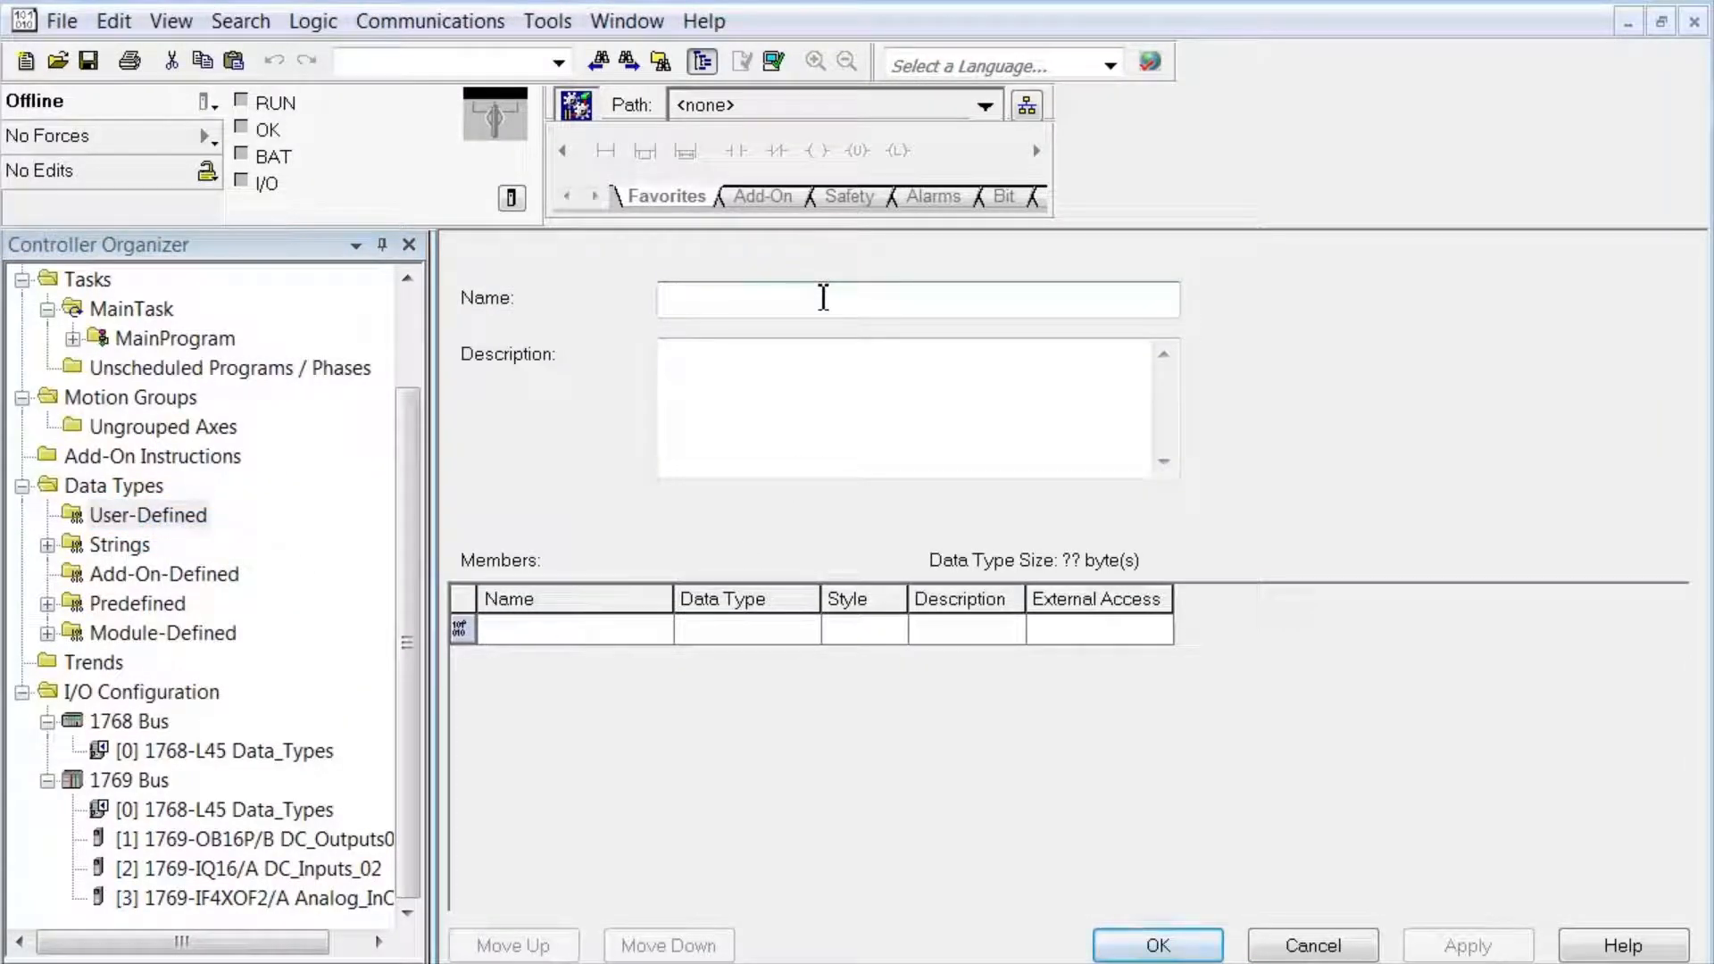
{"action": "type", "text": "Tank"}
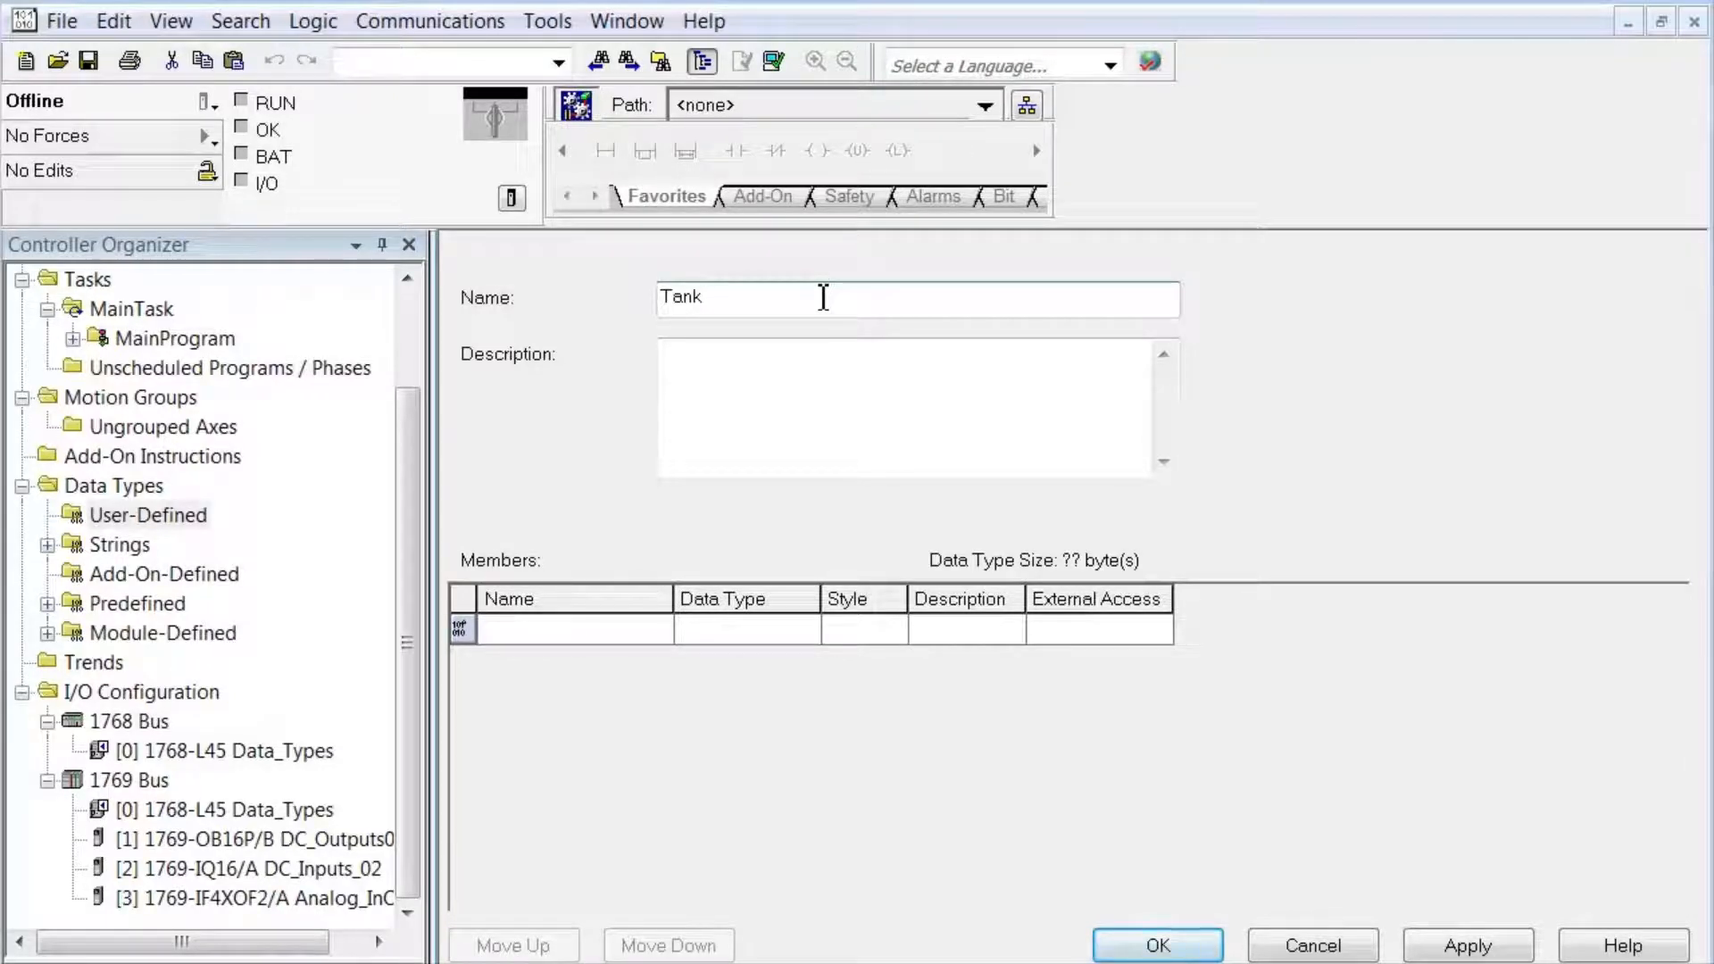
Add a first member named Capacity to the Tank data type and set its data type to REAL
{"action": "left_click", "coordinate": [582, 630]}
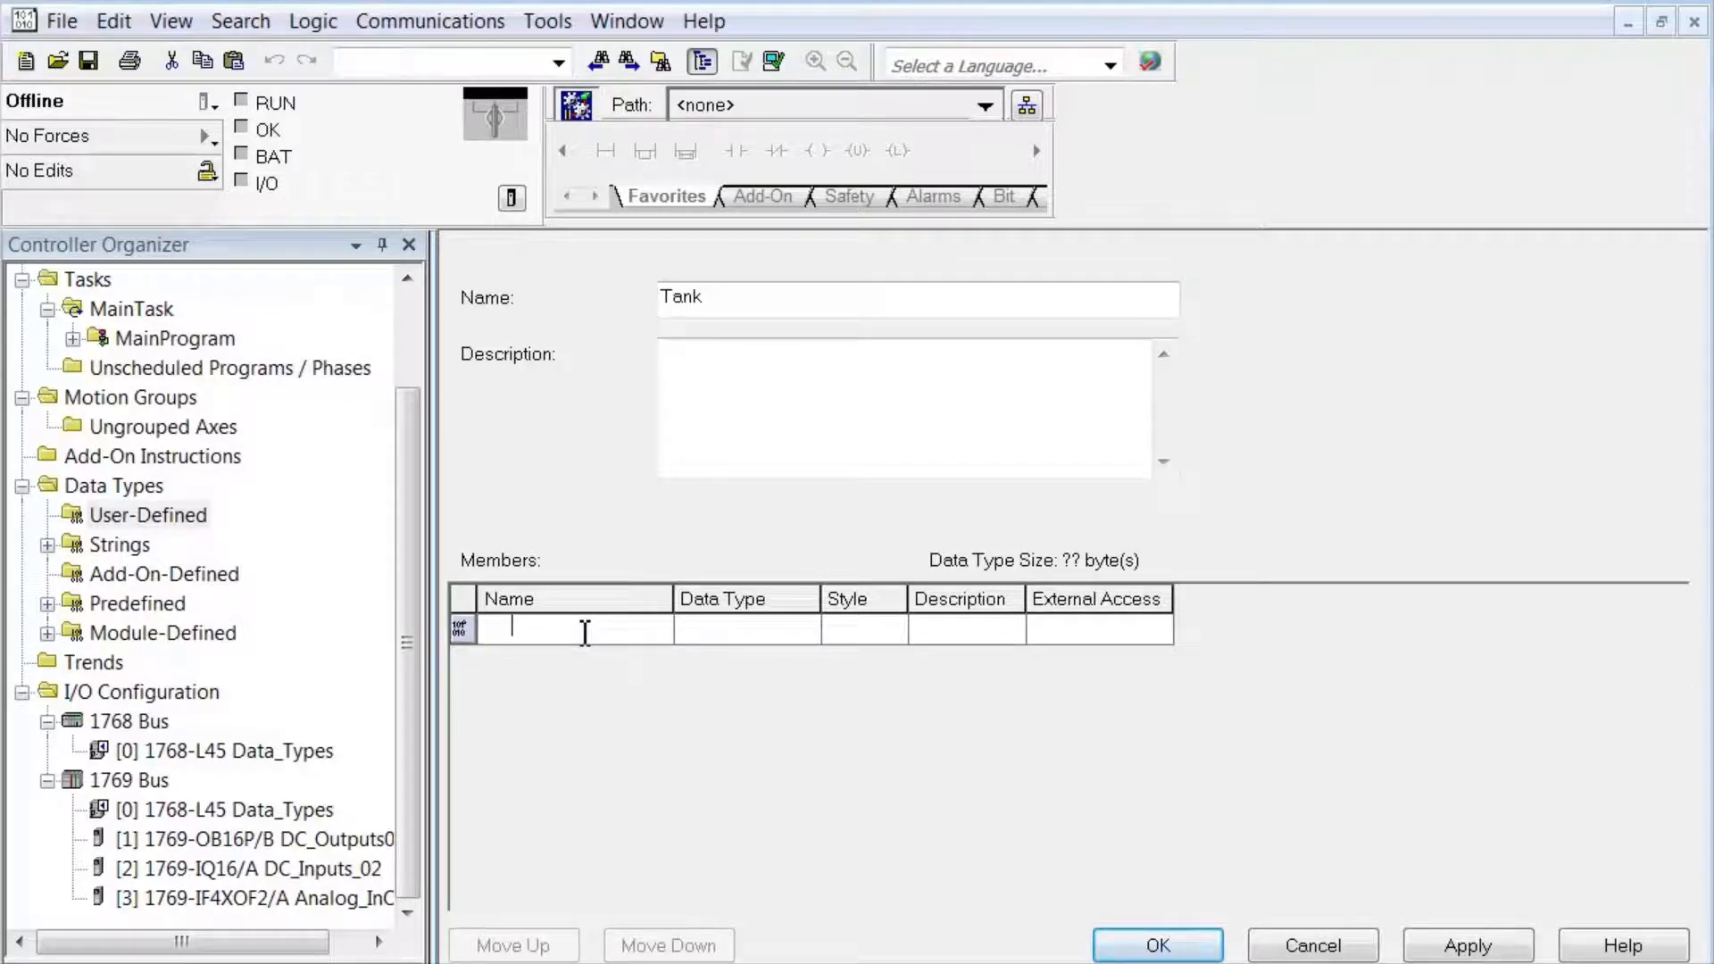
{"action": "type", "text": "Ca"}
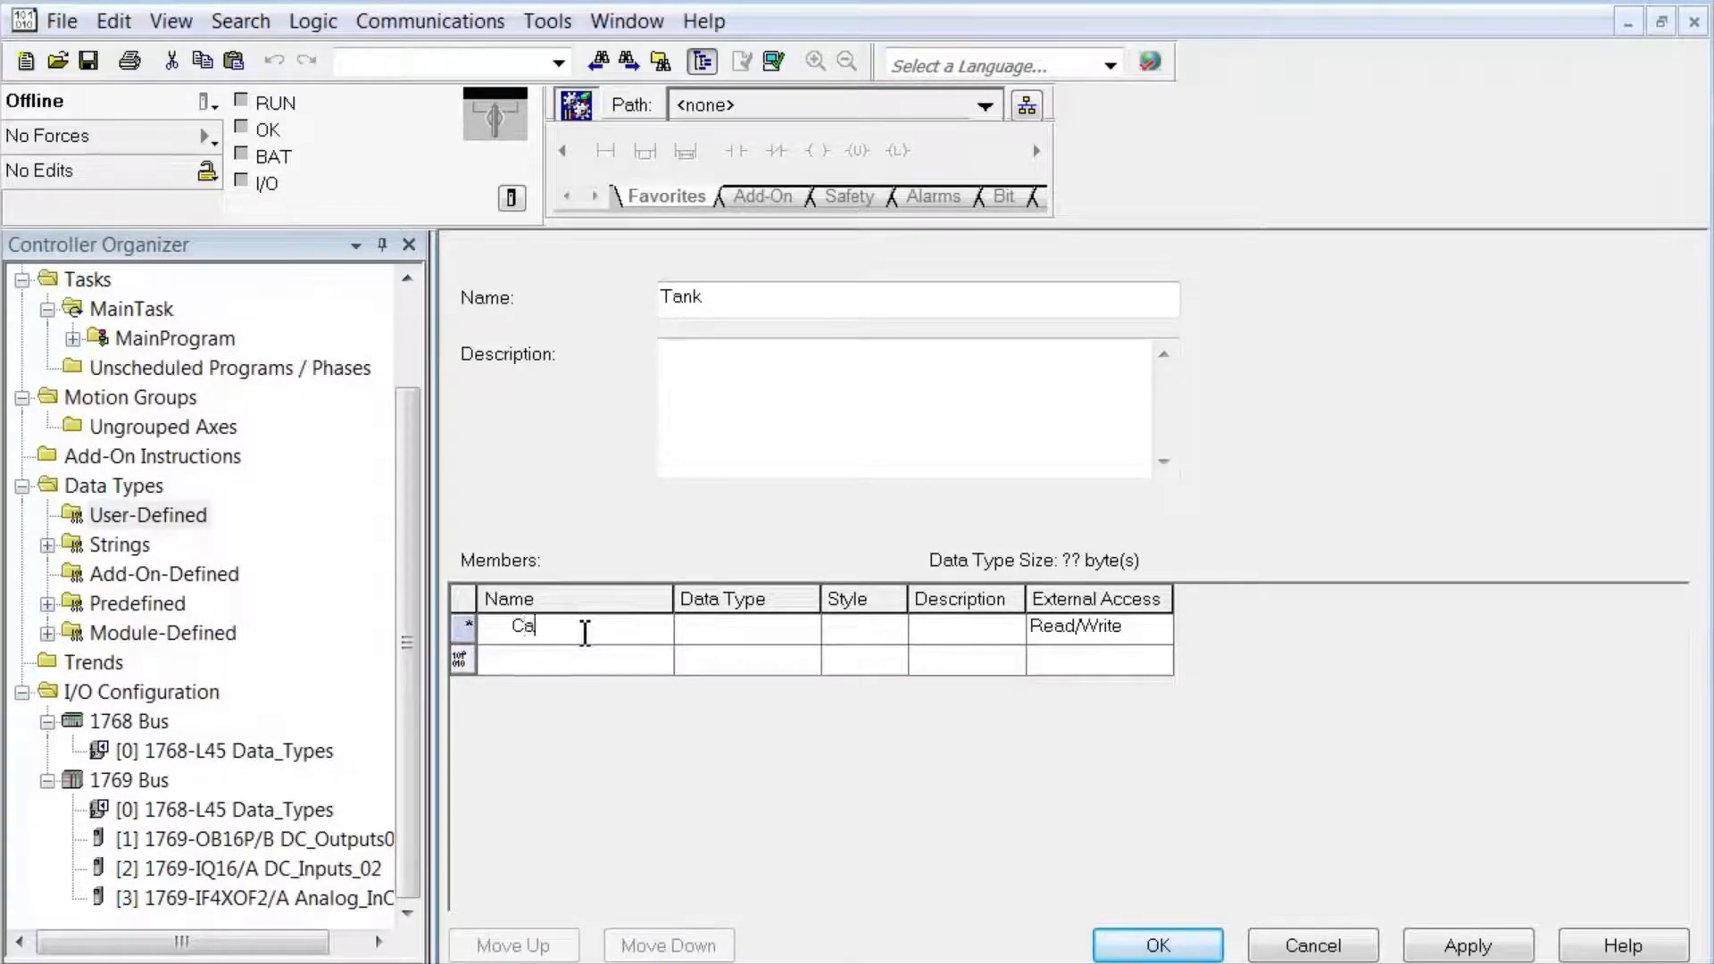
{"action": "type", "text": "pacity"}
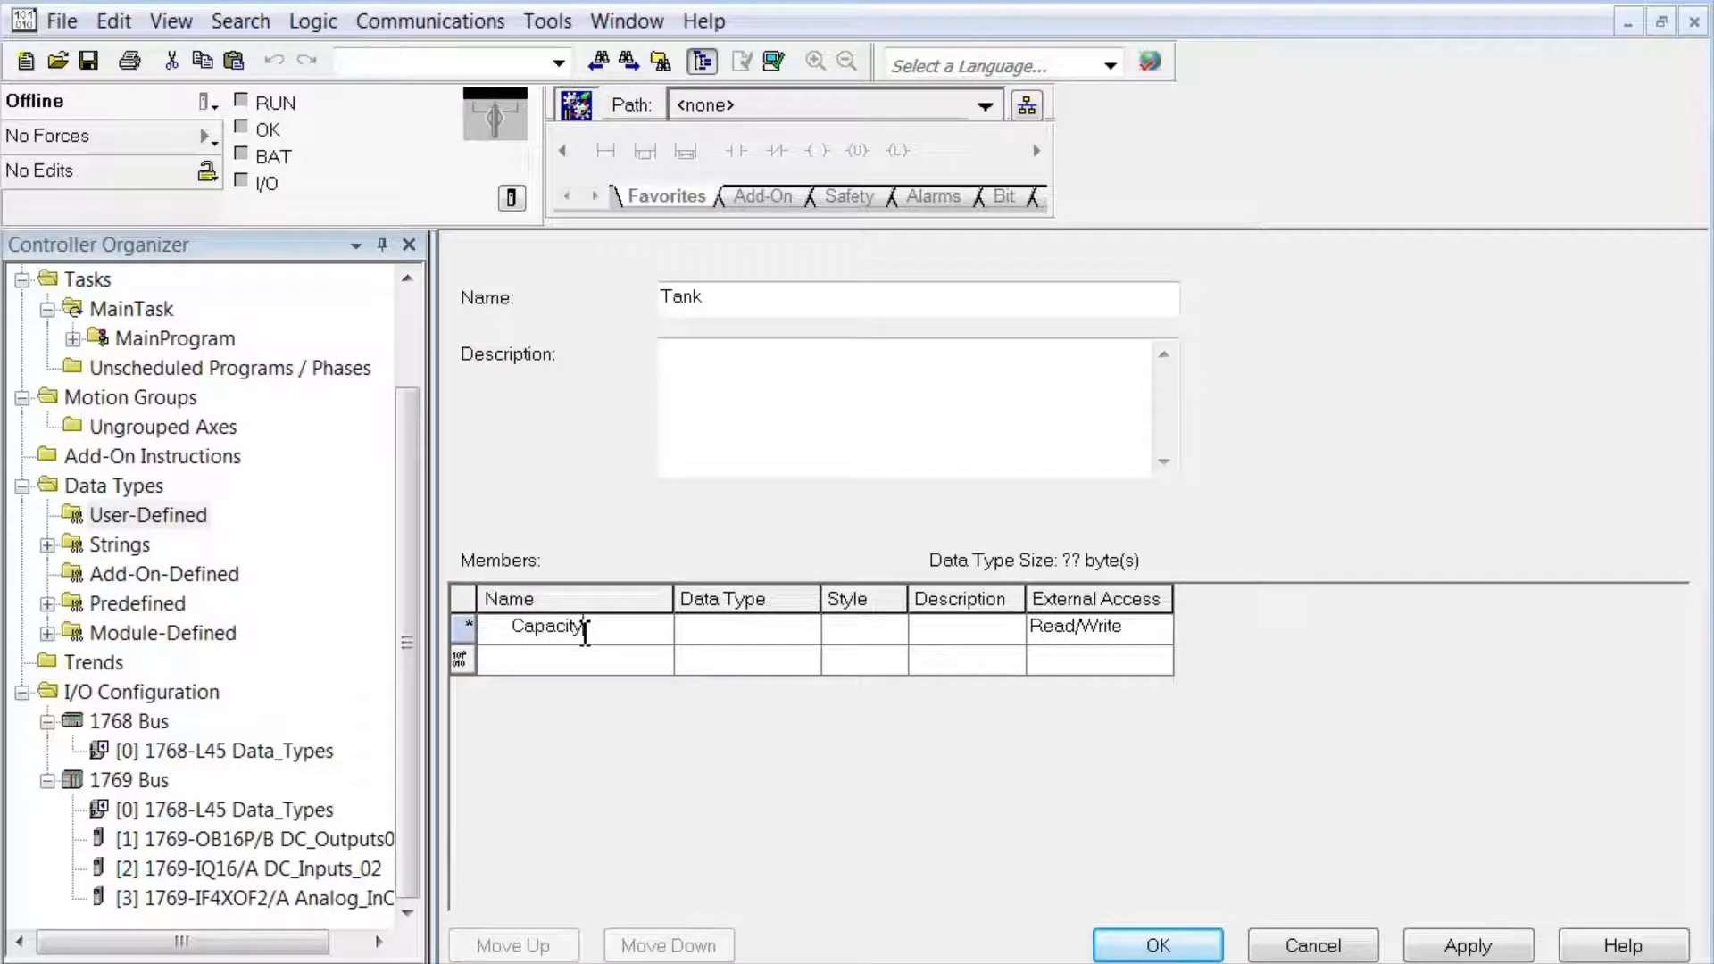
{"action": "left_click", "coordinate": [811, 623]}
{"action": "left_click", "coordinate": [810, 625]}
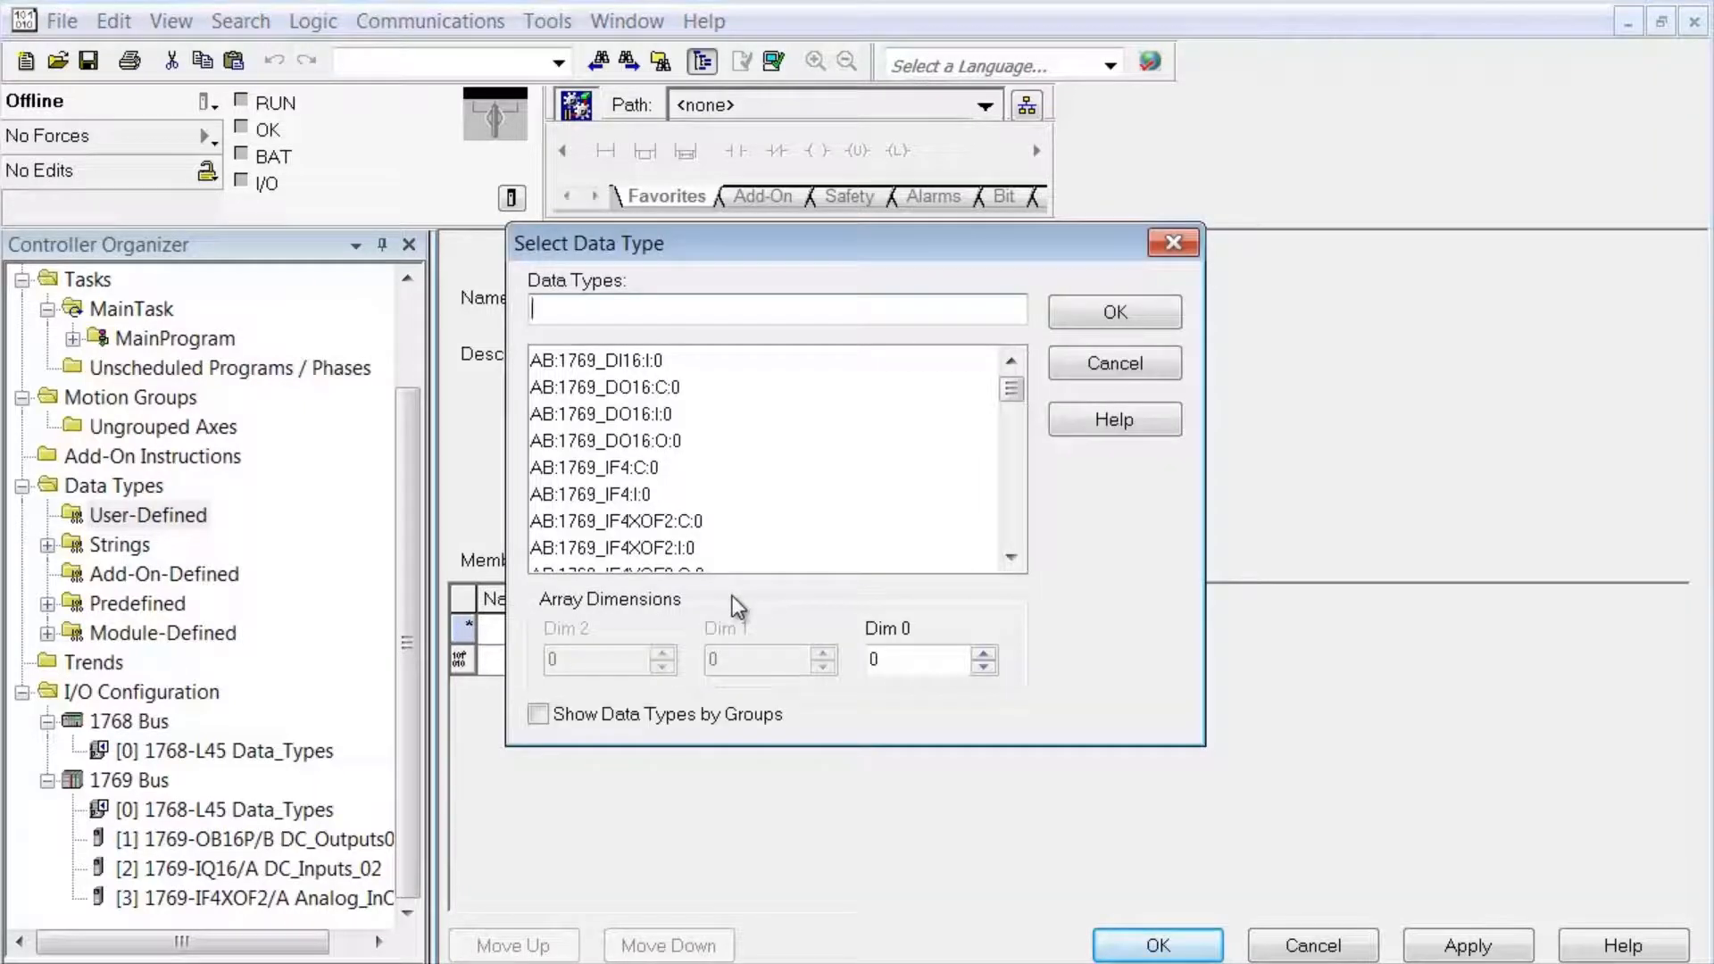
{"action": "type", "text": "REAL"}
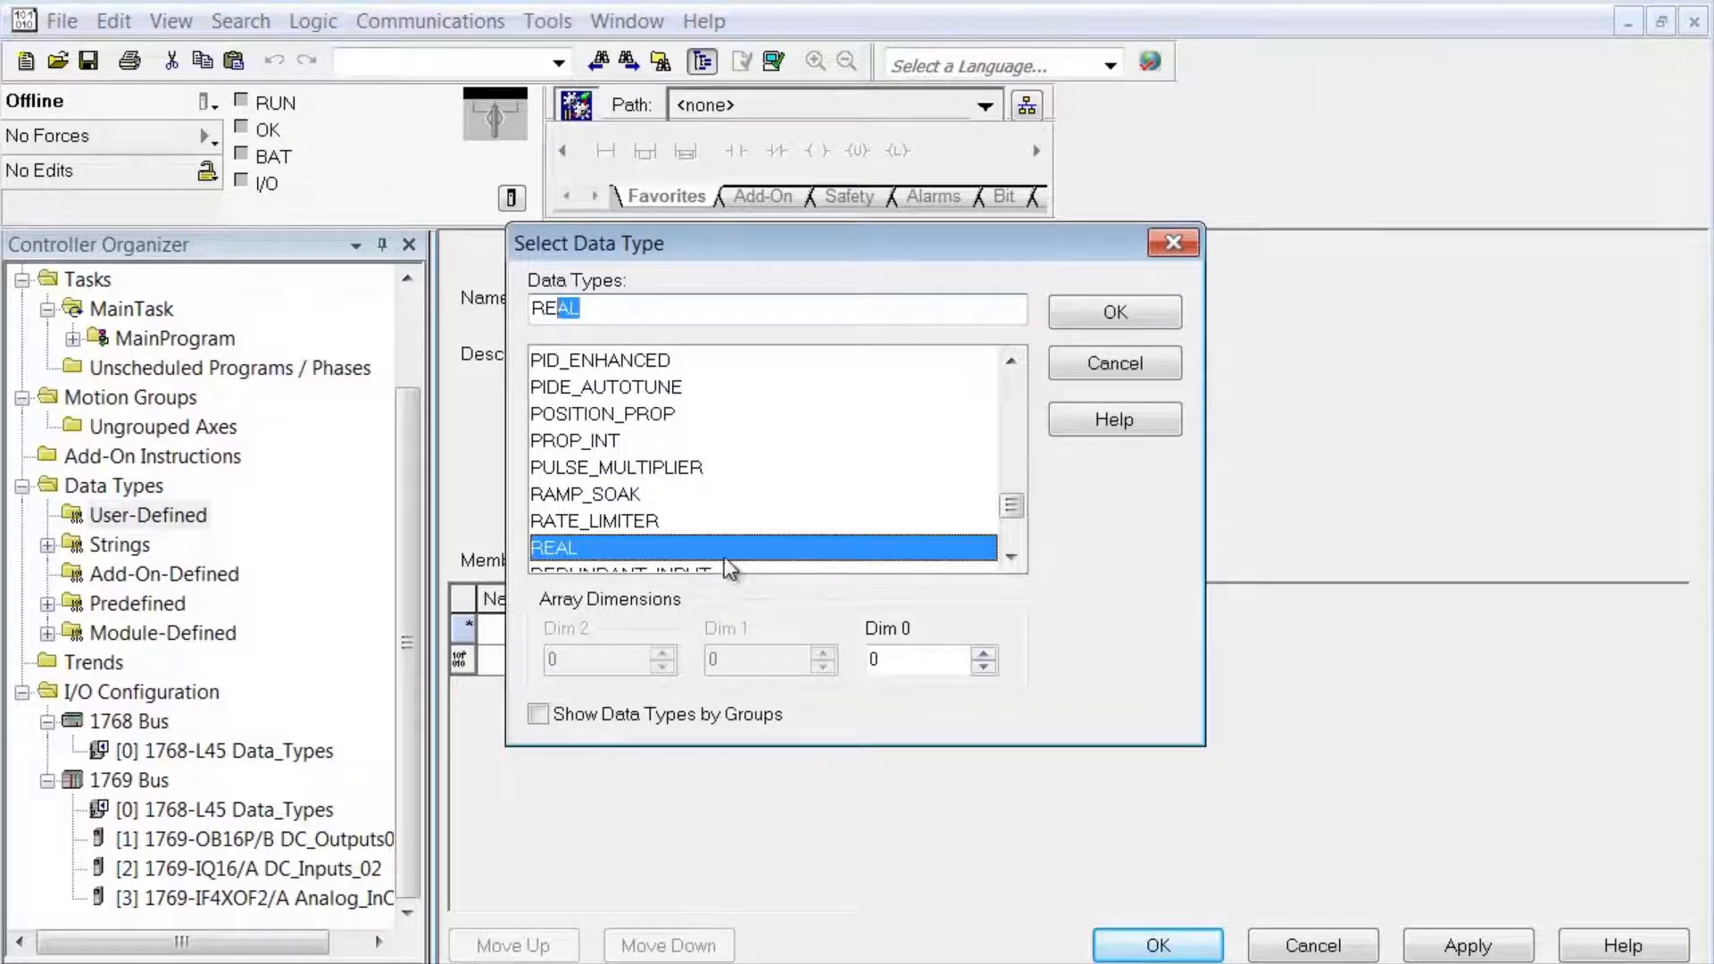
{"action": "left_click", "coordinate": [1100, 323]}
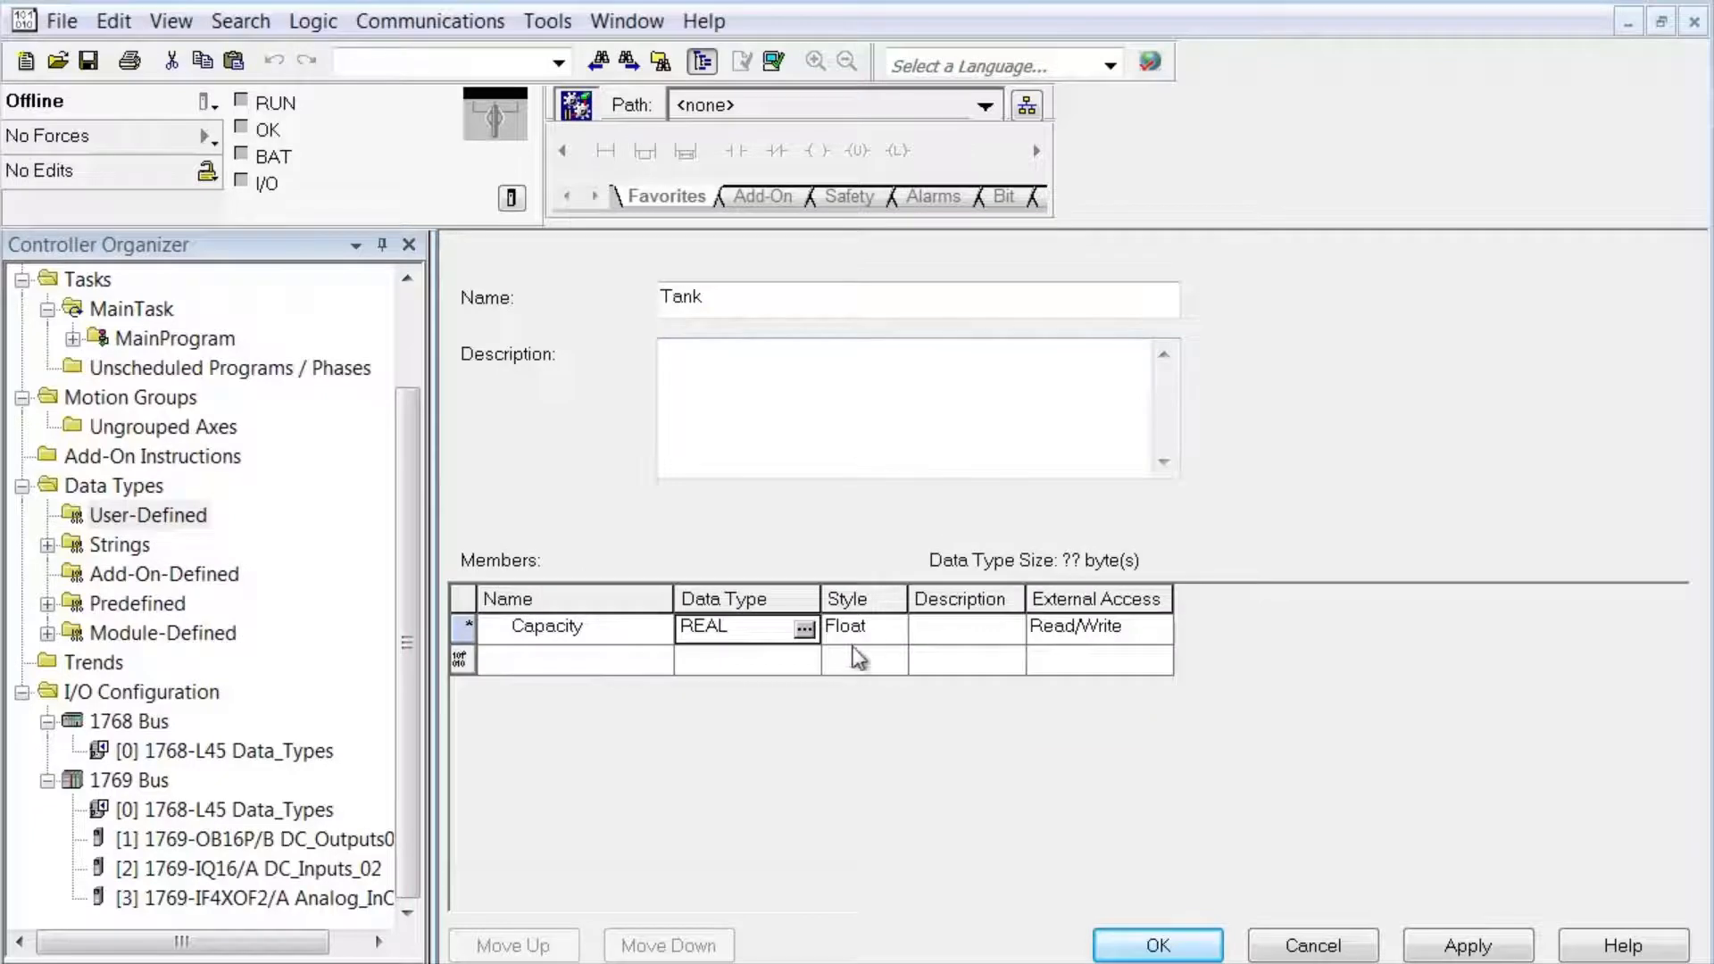
Describe the Capacity member as "Cubic capacity" and widen the member table's Description column
{"action": "left_click", "coordinate": [941, 631]}
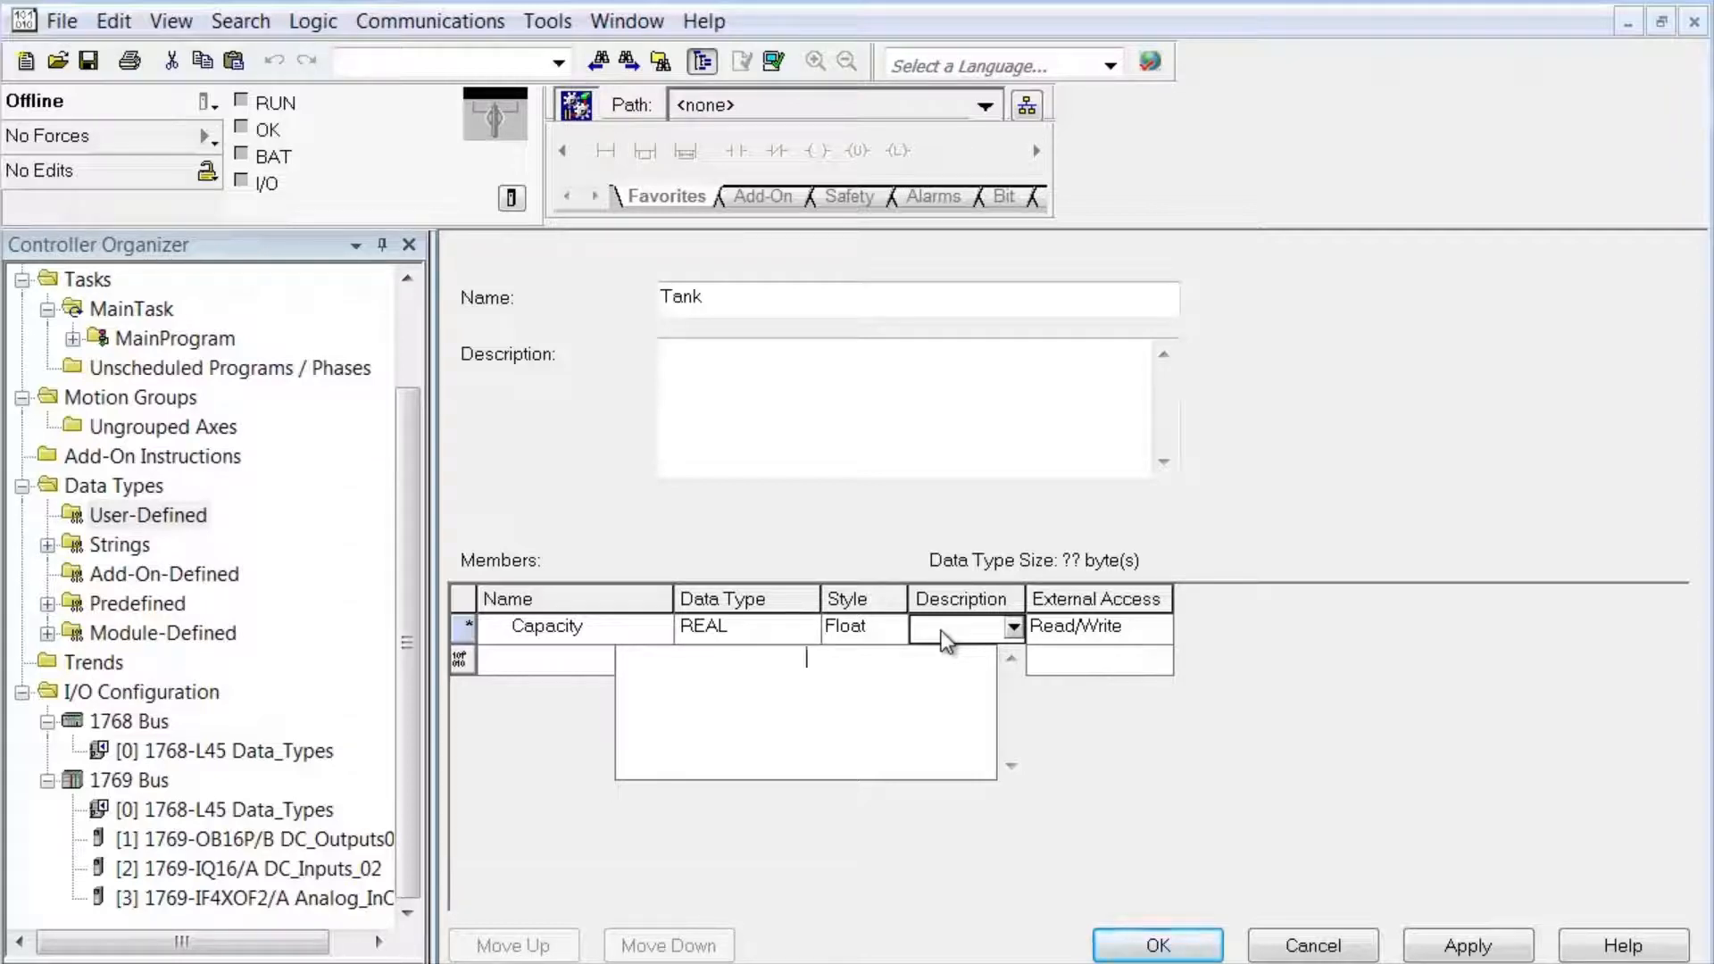
{"action": "type", "text": "Cubic capacity"}
{"action": "left_click", "coordinate": [539, 668]}
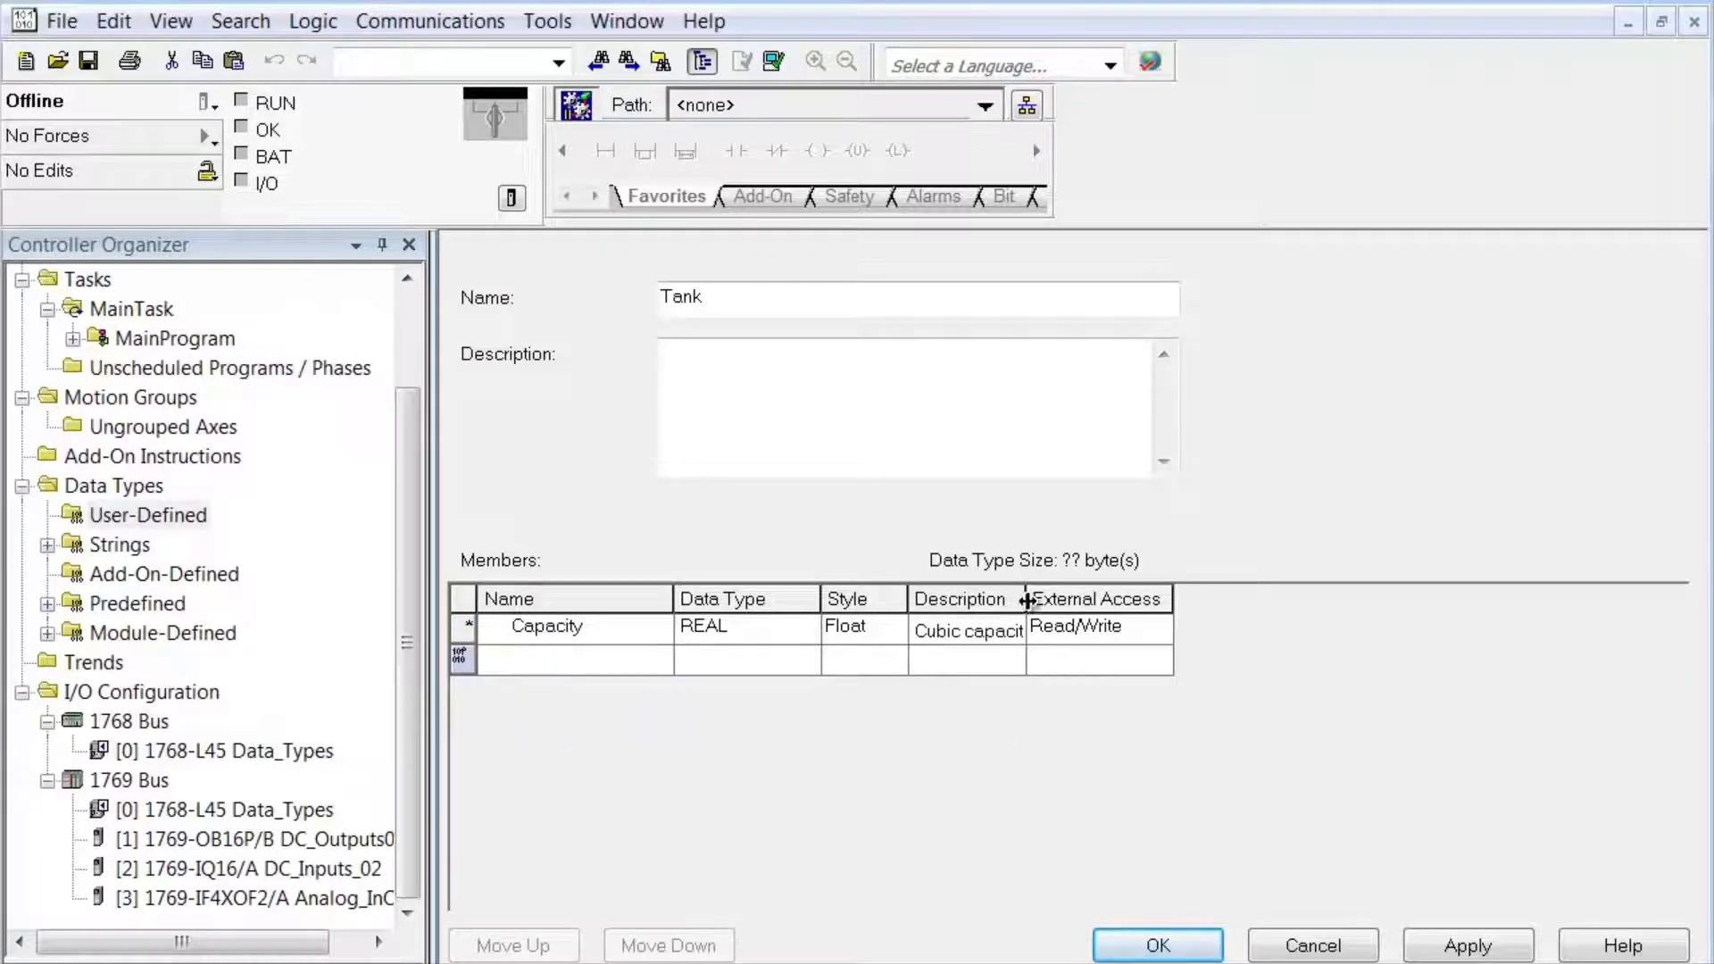
{"action": "left_click_drag", "start_coordinate": [1027, 601], "coordinate": [1062, 600]}
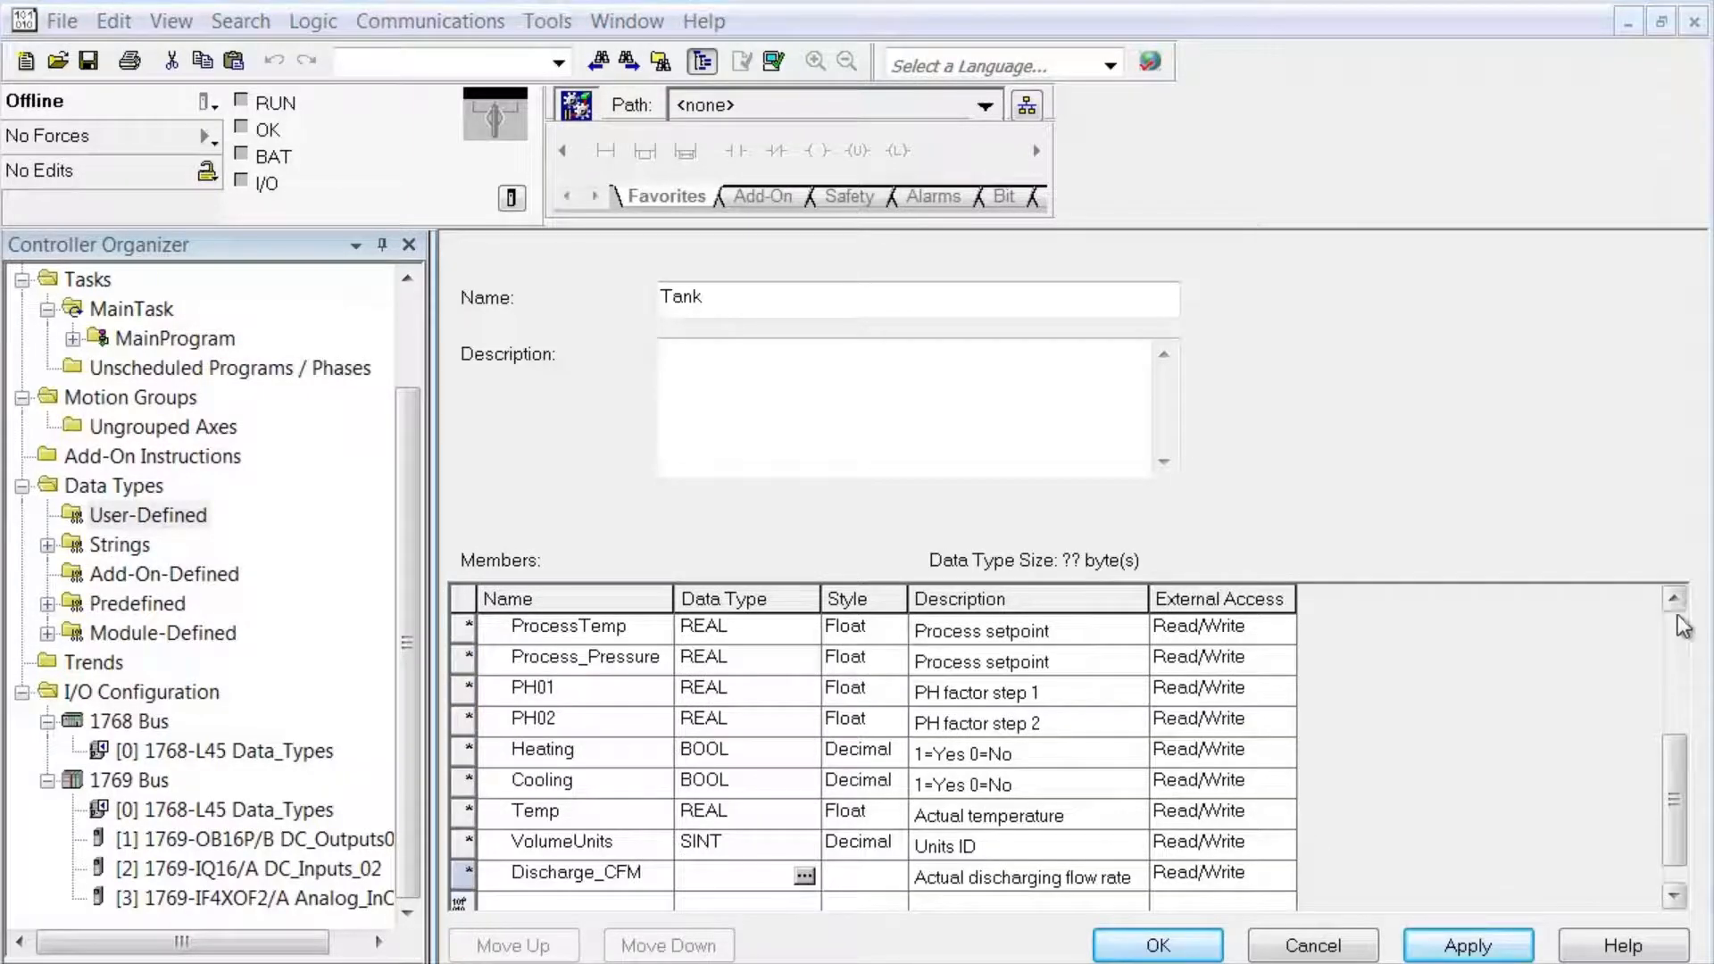
Review the Tank member list and set the Discharge_CFM member's data type to REAL
{"action": "left_click", "coordinate": [1677, 616]}
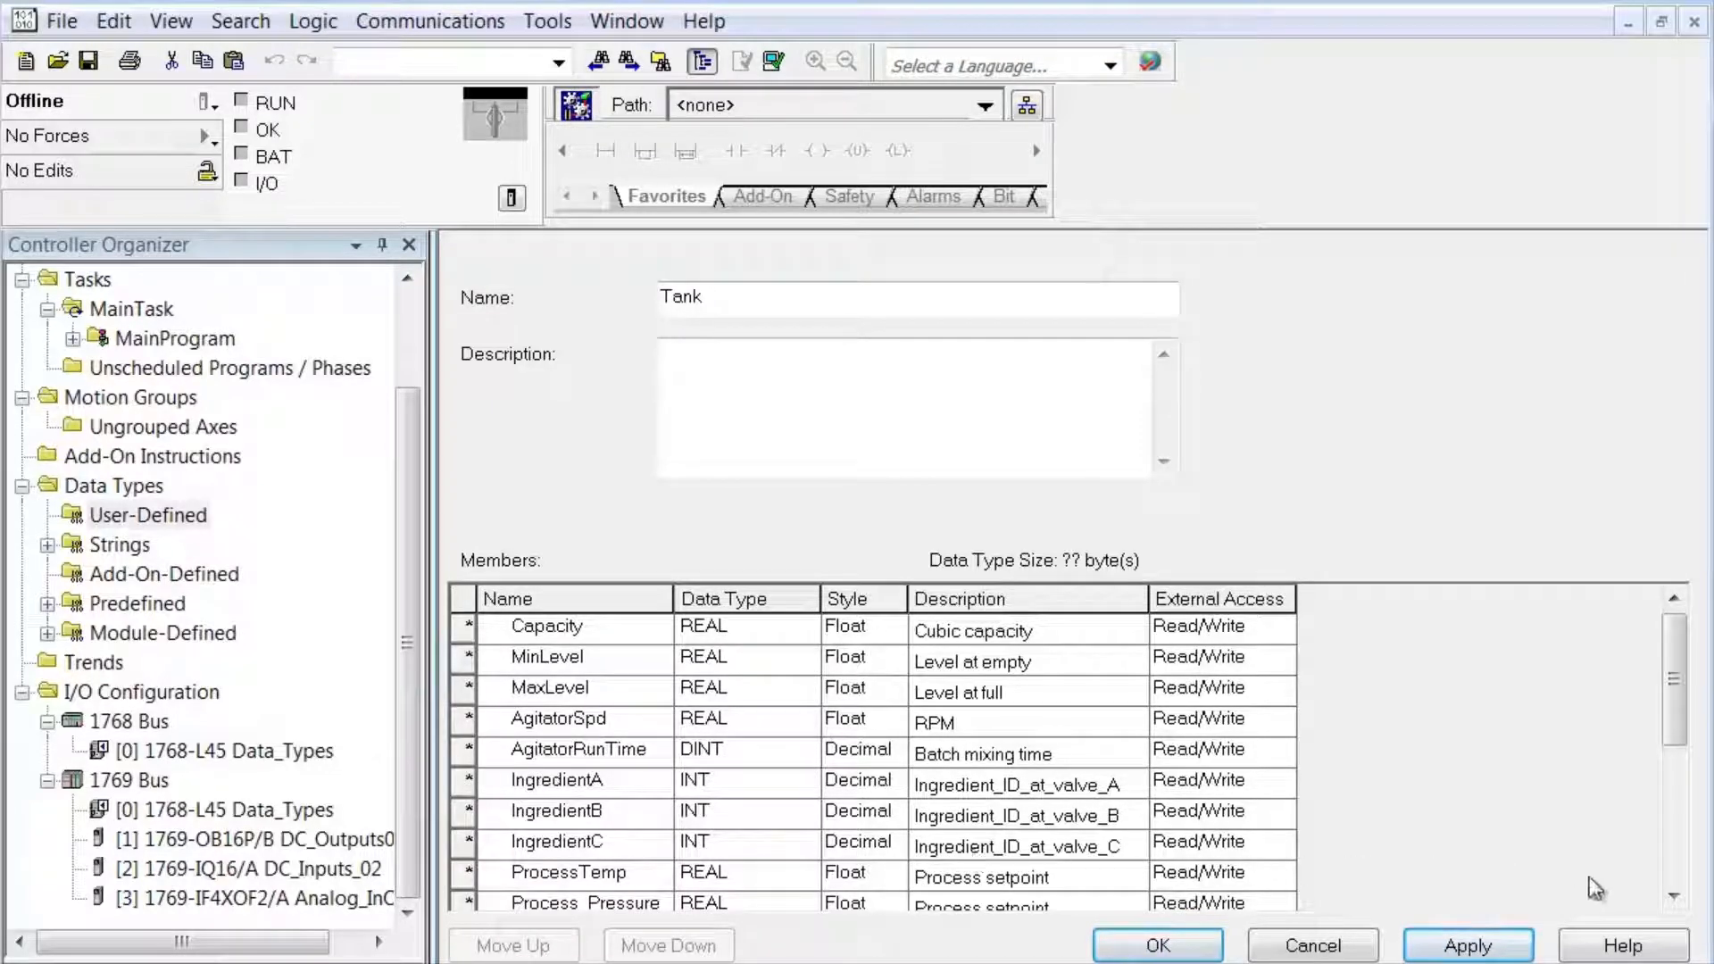
{"action": "left_click", "coordinate": [1676, 875]}
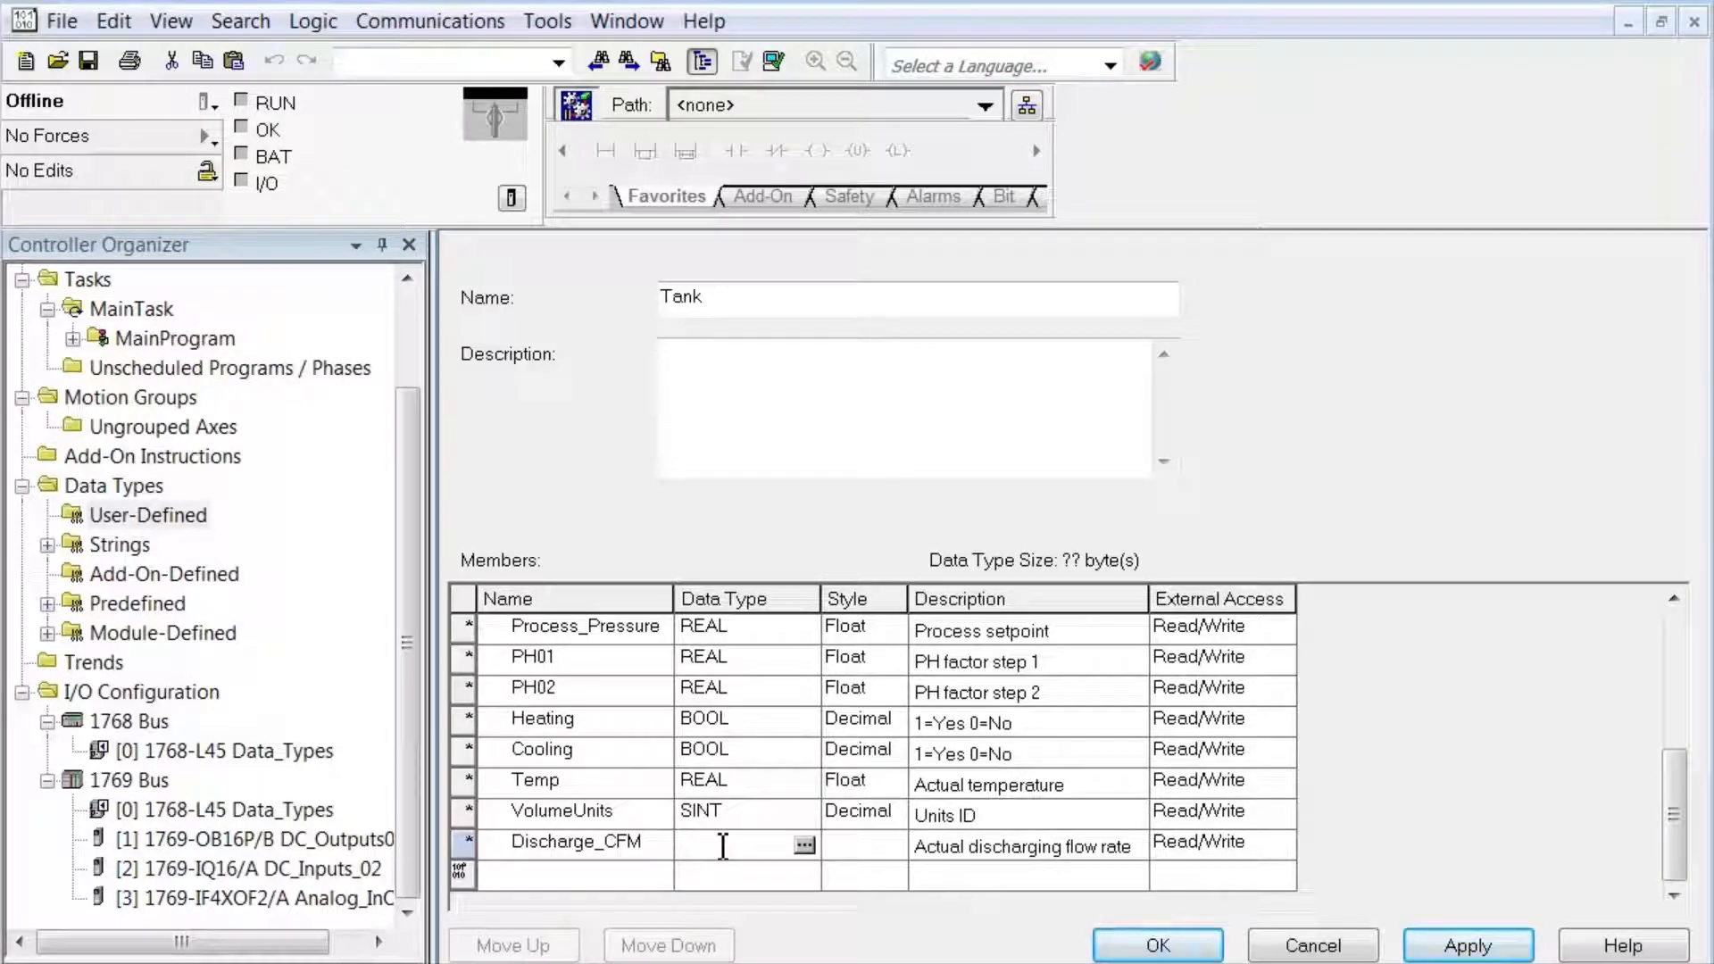
{"action": "type", "text": "REAL"}
{"action": "key", "text": "Tab"}
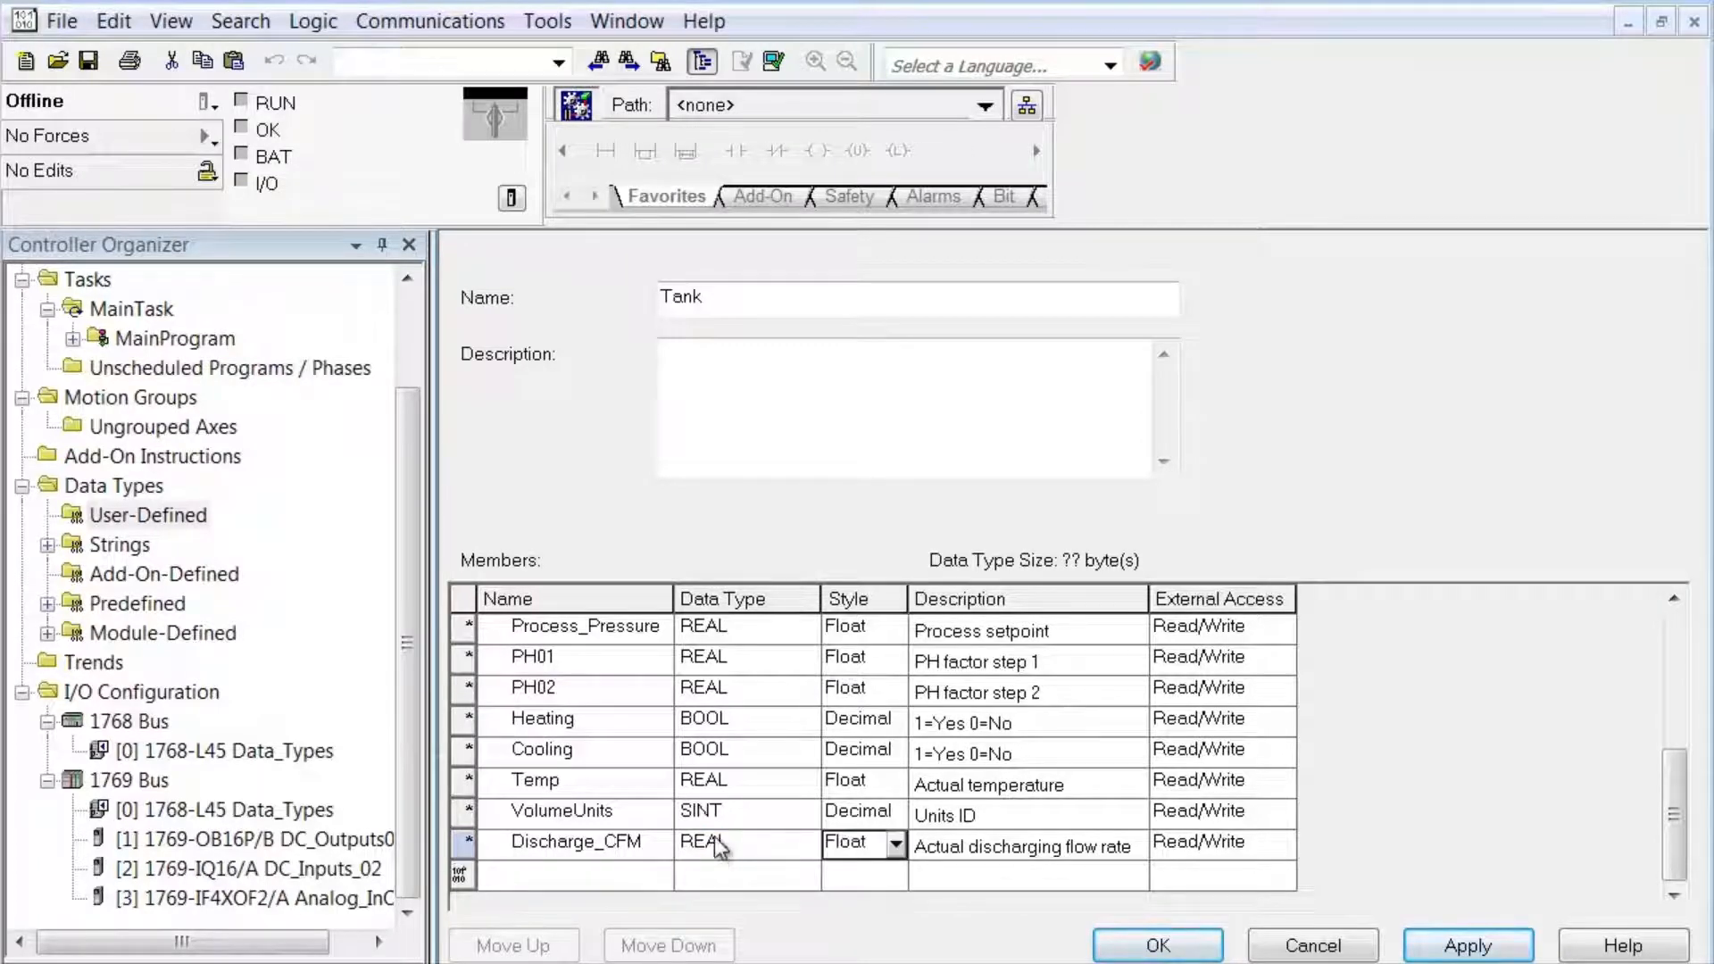
{"action": "key", "text": "Return"}
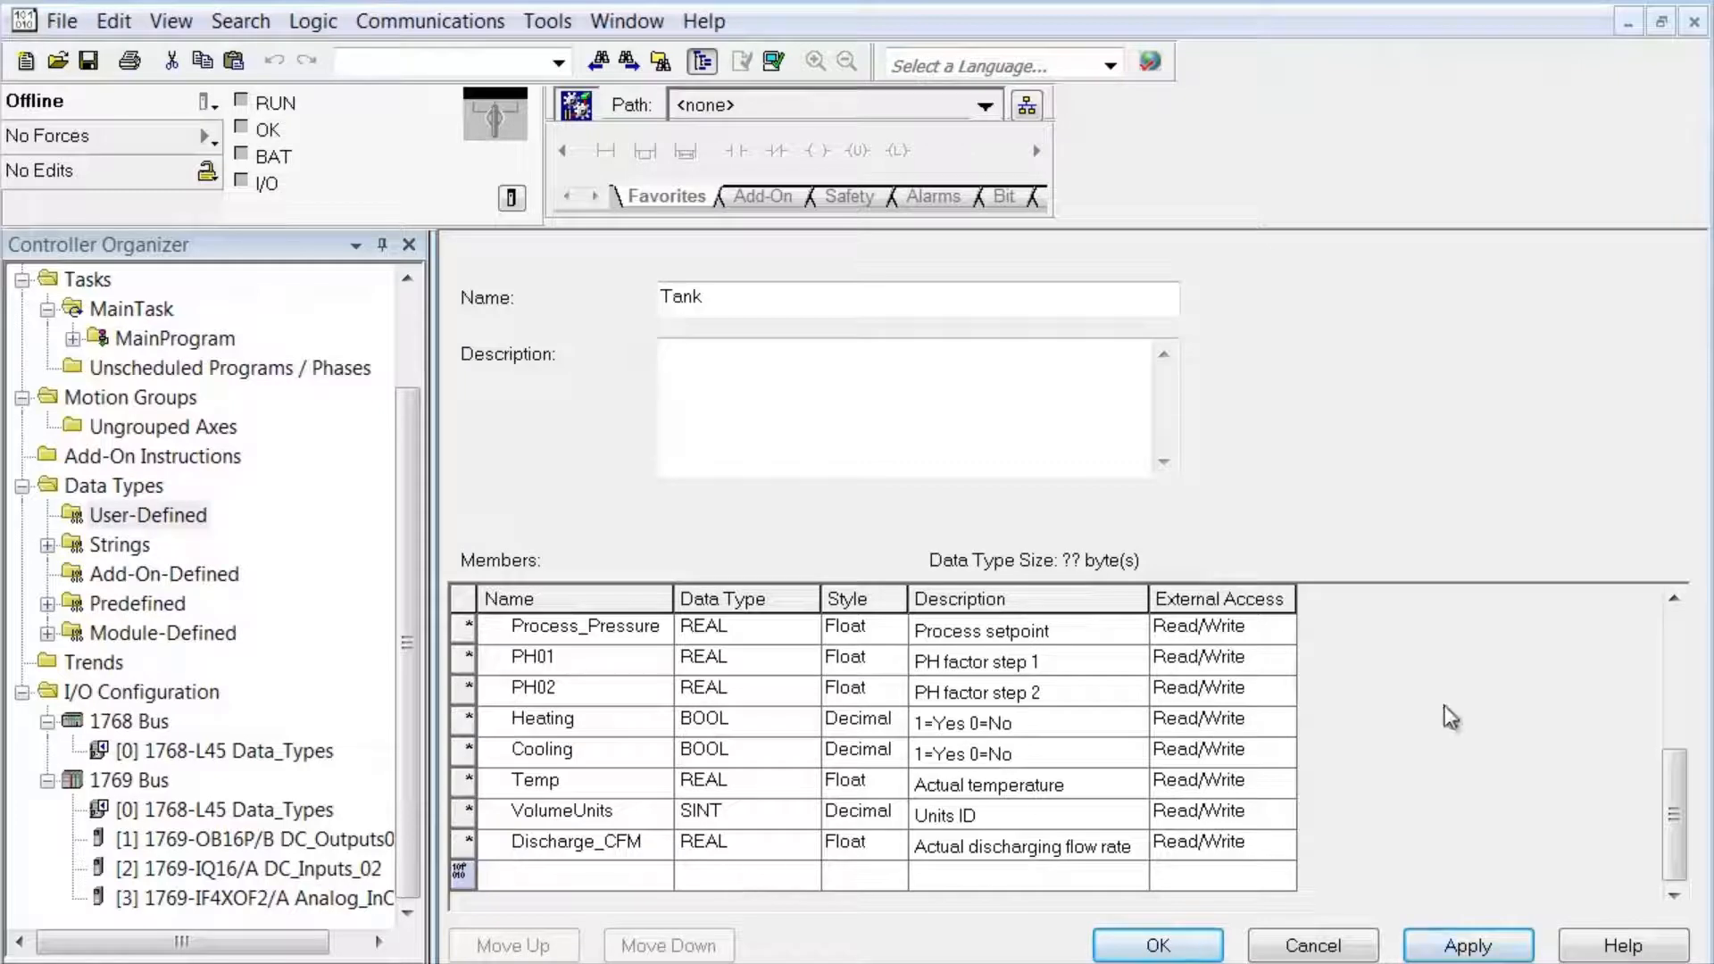
{"action": "left_click", "coordinate": [1672, 661]}
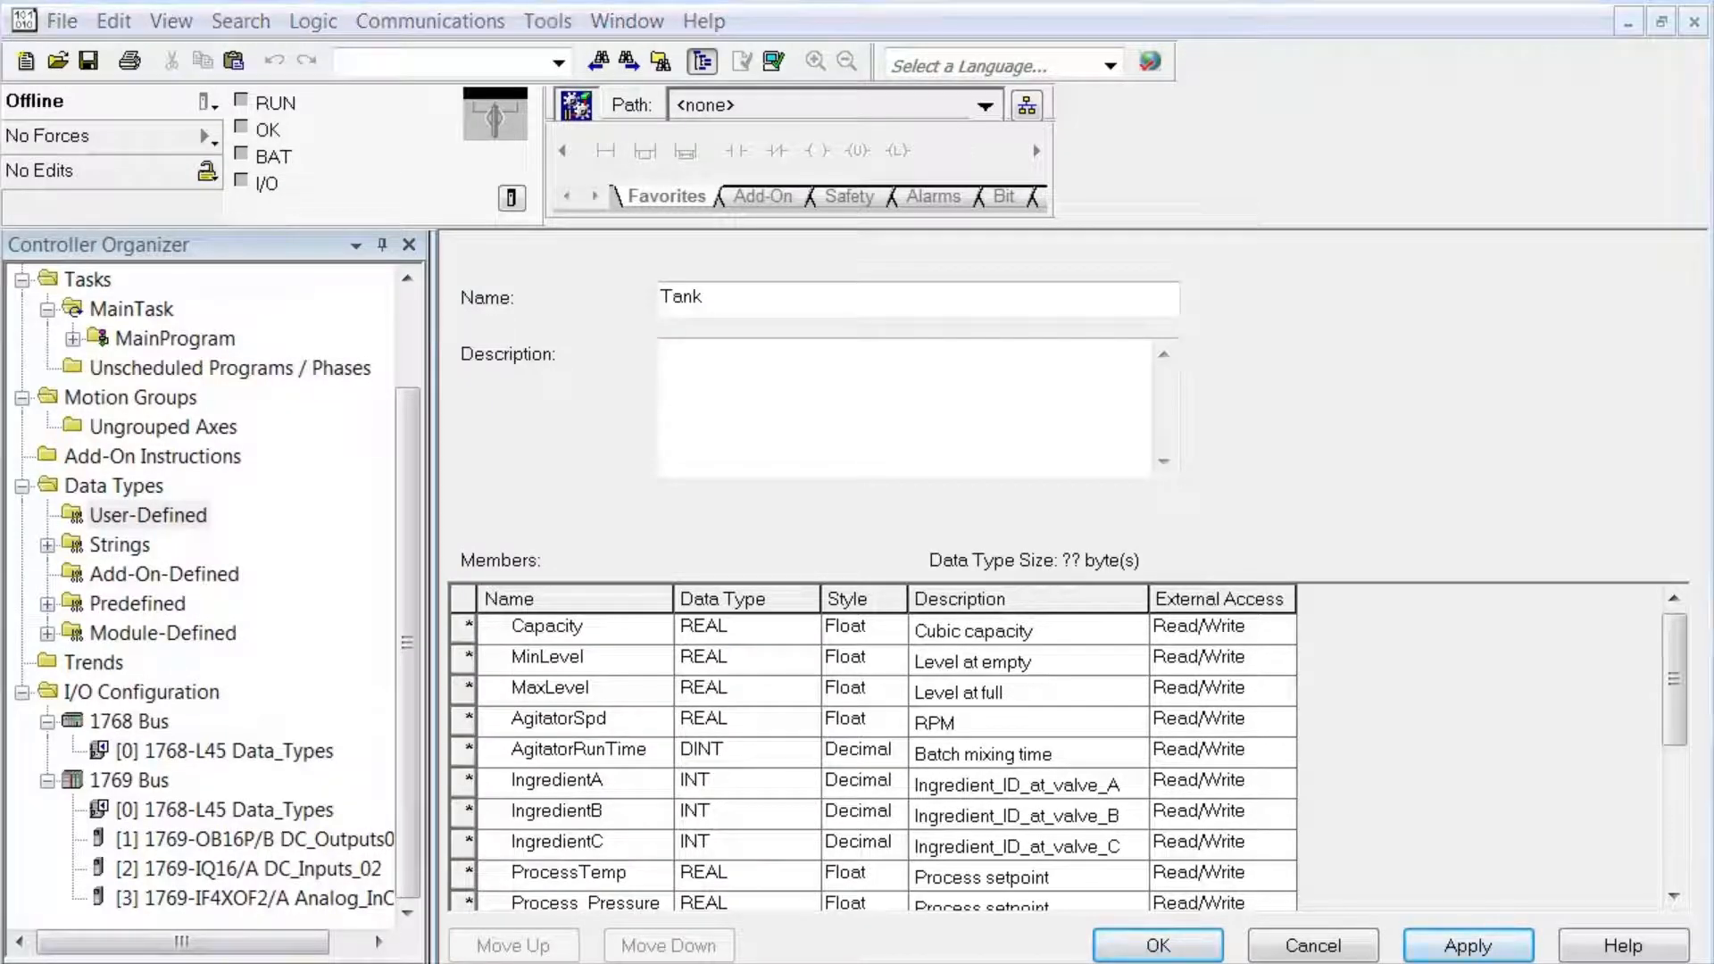
Close the empty RSLogix 500 window and switch to the untitled RSLogix 500 project to view its data files
{"action": "key", "text": "alt+Tab"}
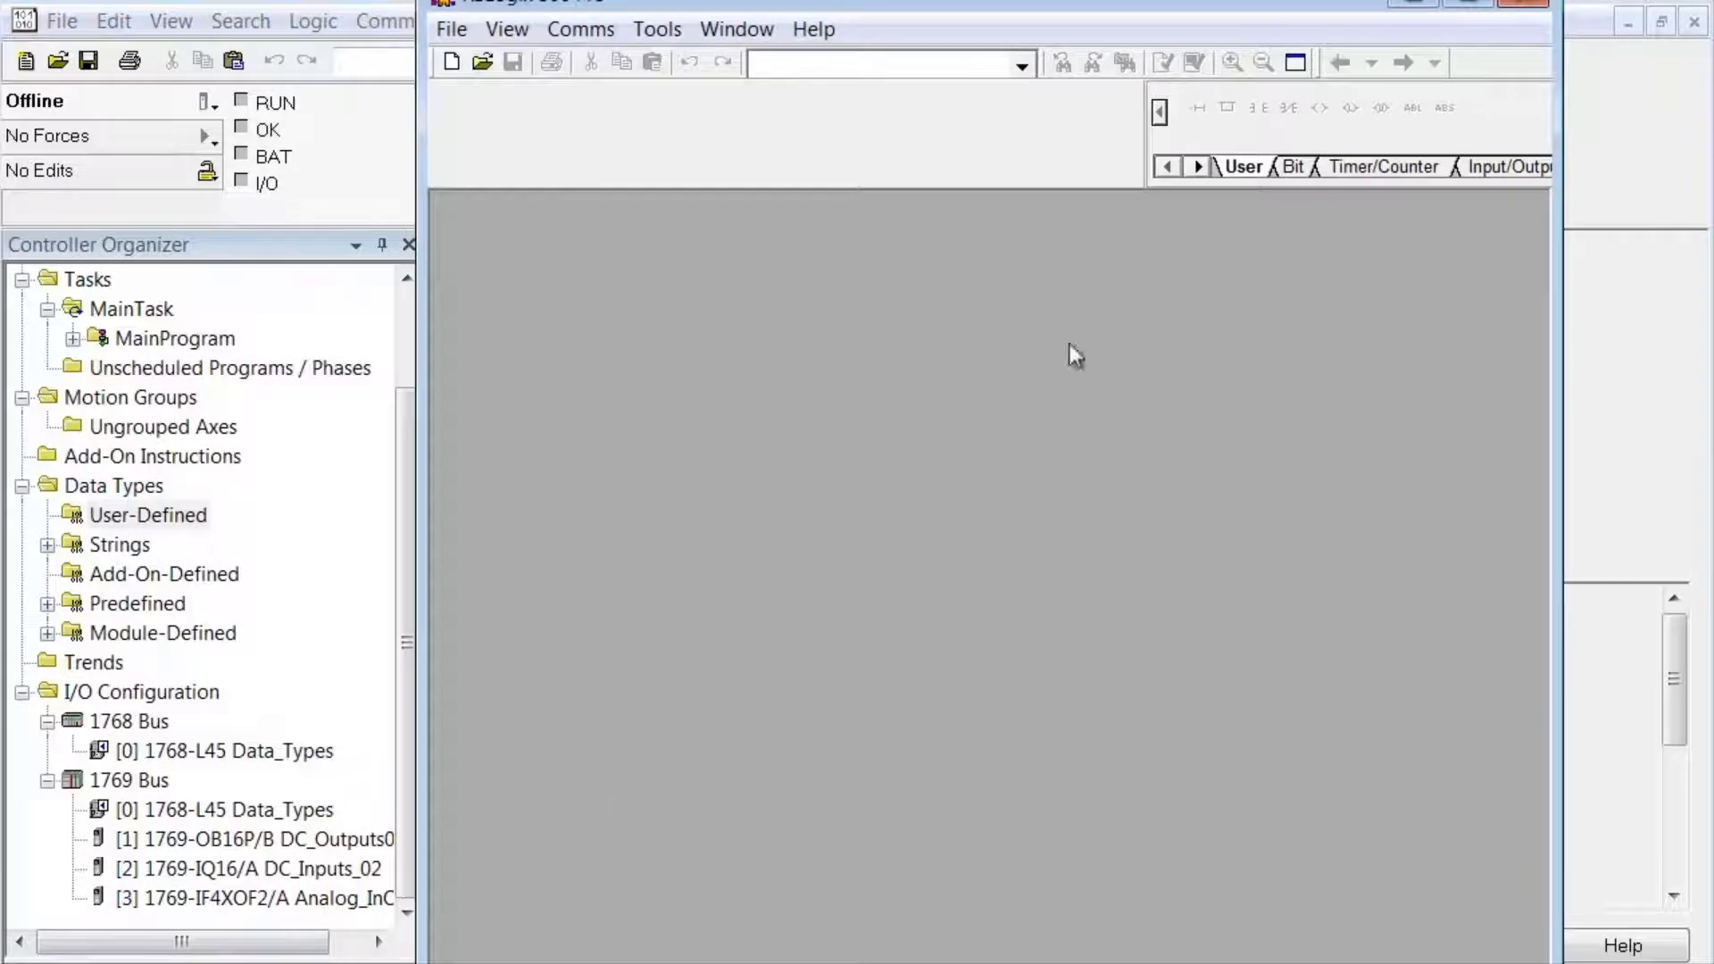
{"action": "left_click", "coordinate": [1528, 4]}
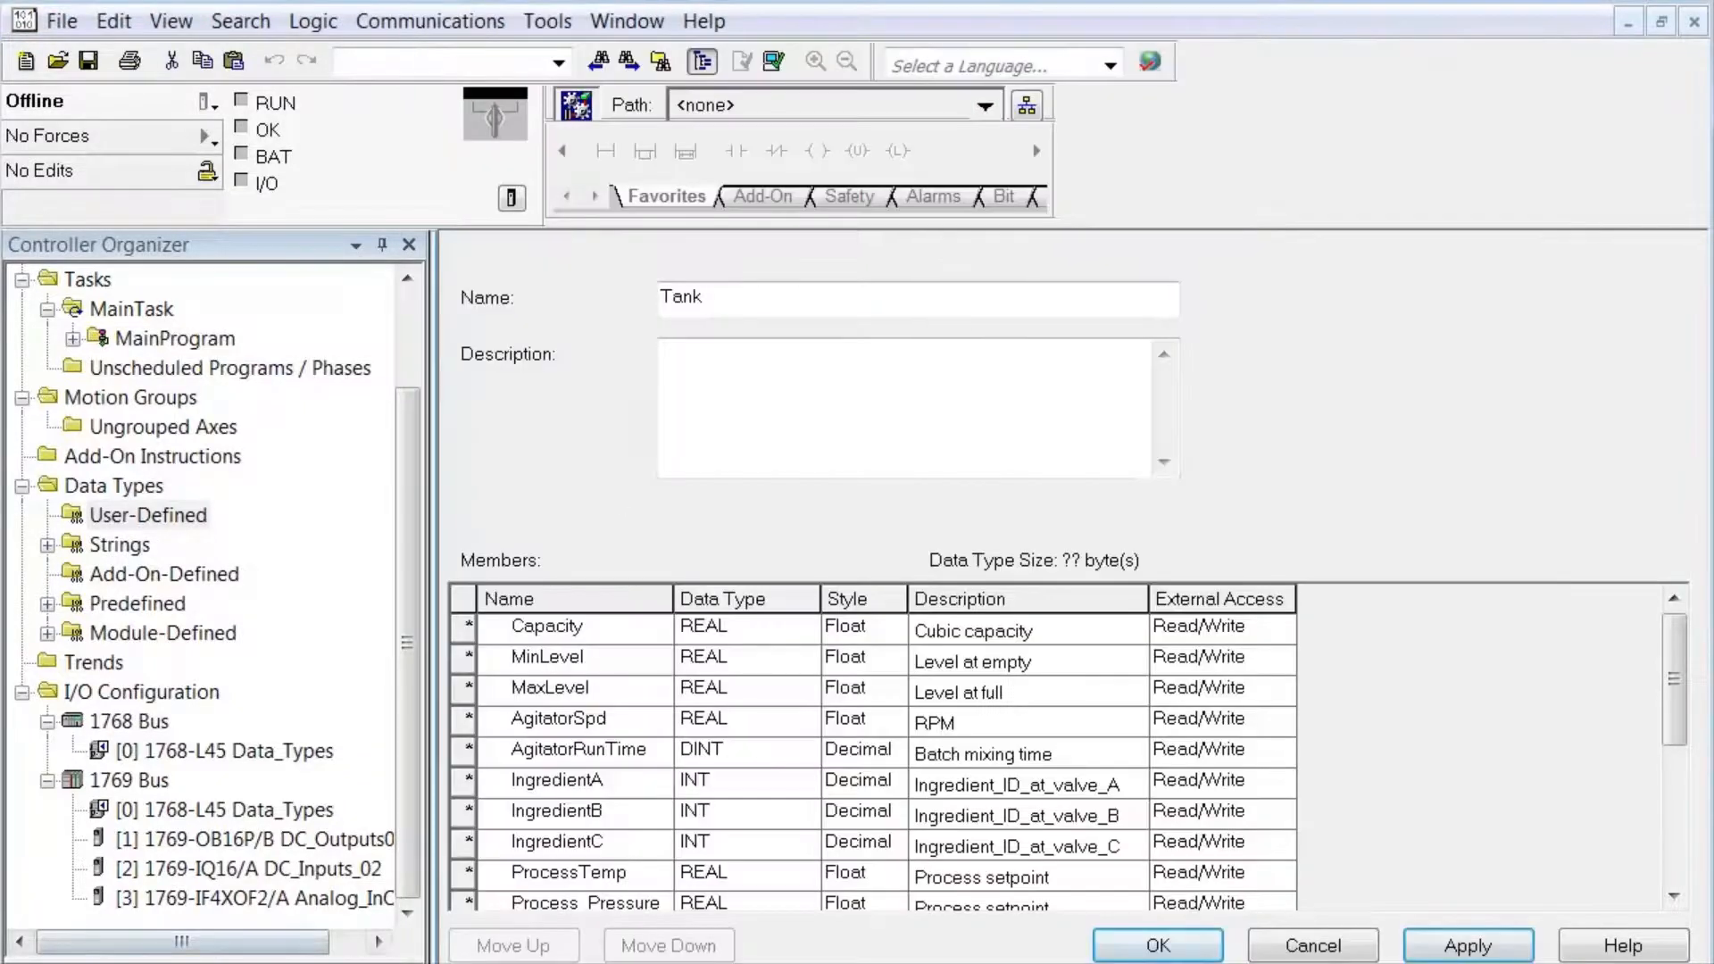
{"action": "key", "text": "alt+Tab"}
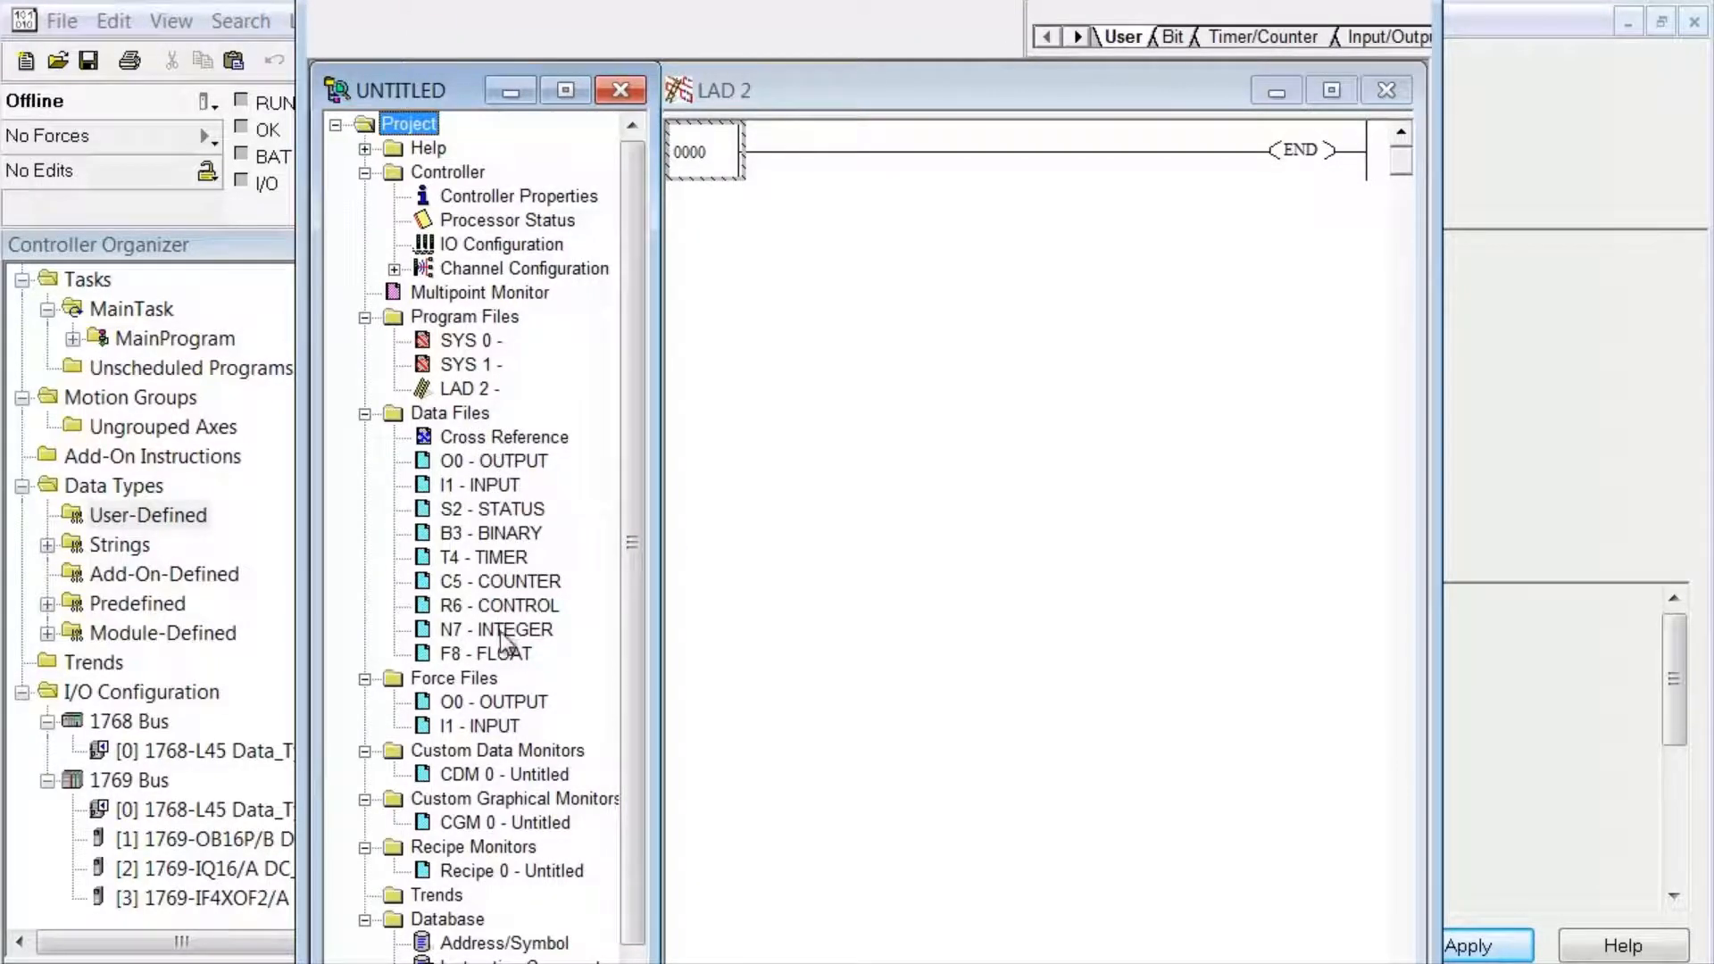
Set the F8 FLOAT data file to 10 elements and move its window clear of the project tree
{"action": "double_click", "coordinate": [462, 651]}
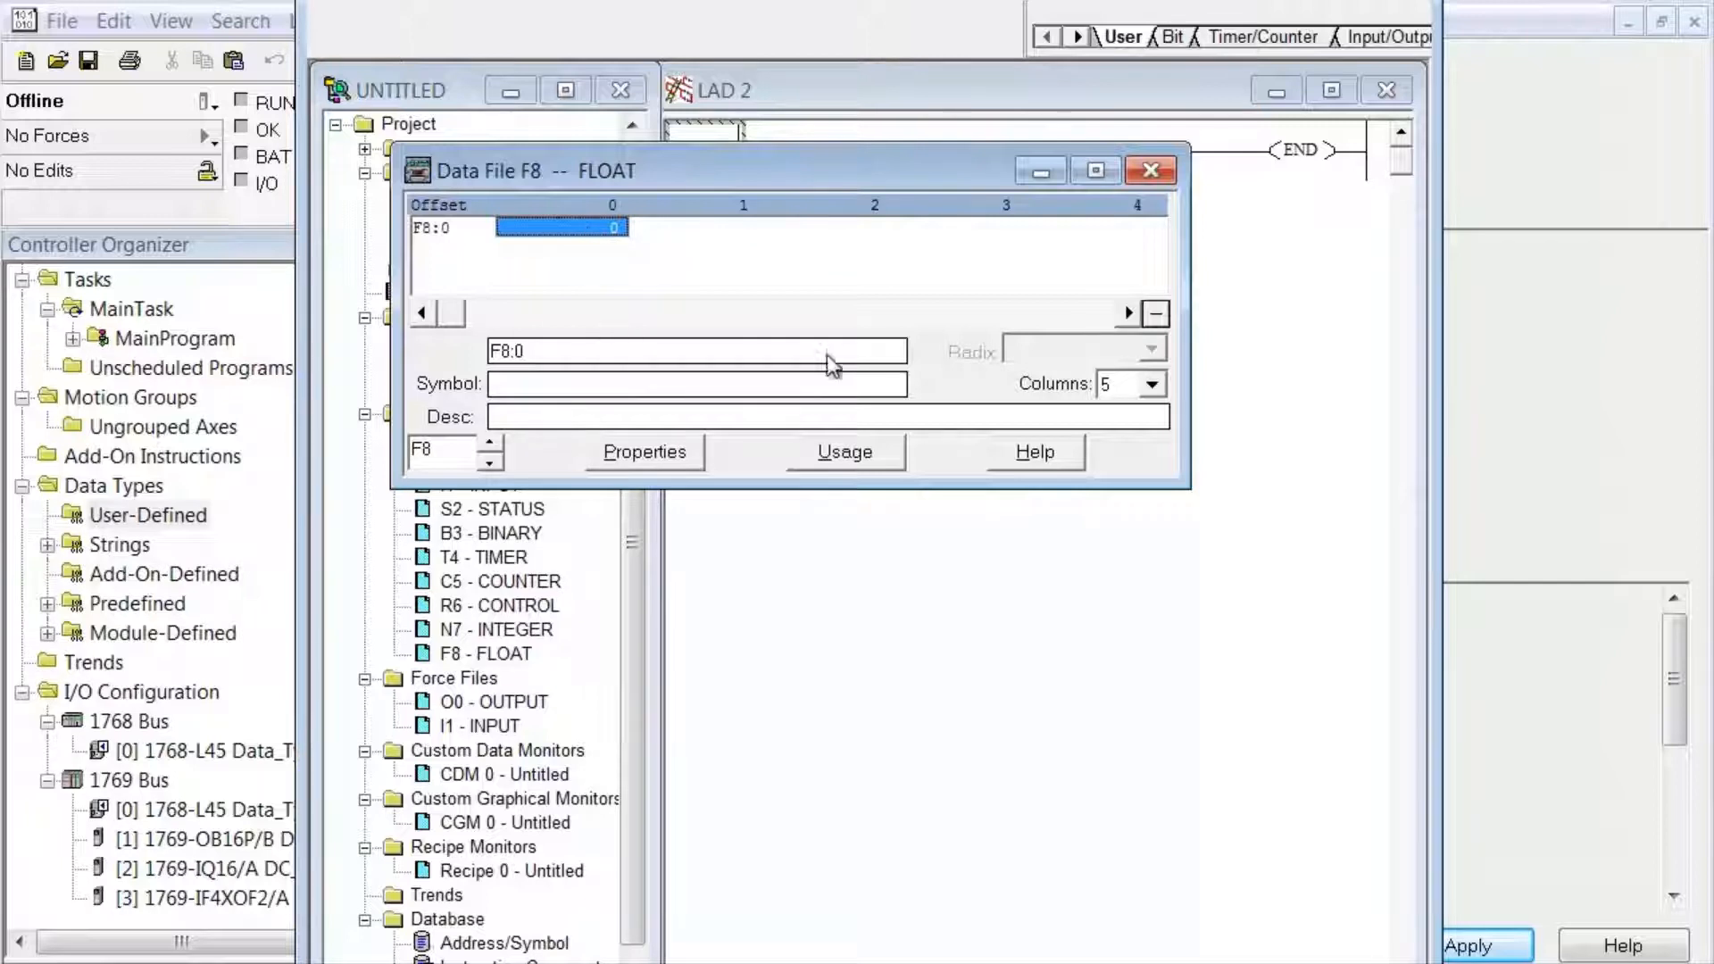
{"action": "left_click", "coordinate": [684, 453]}
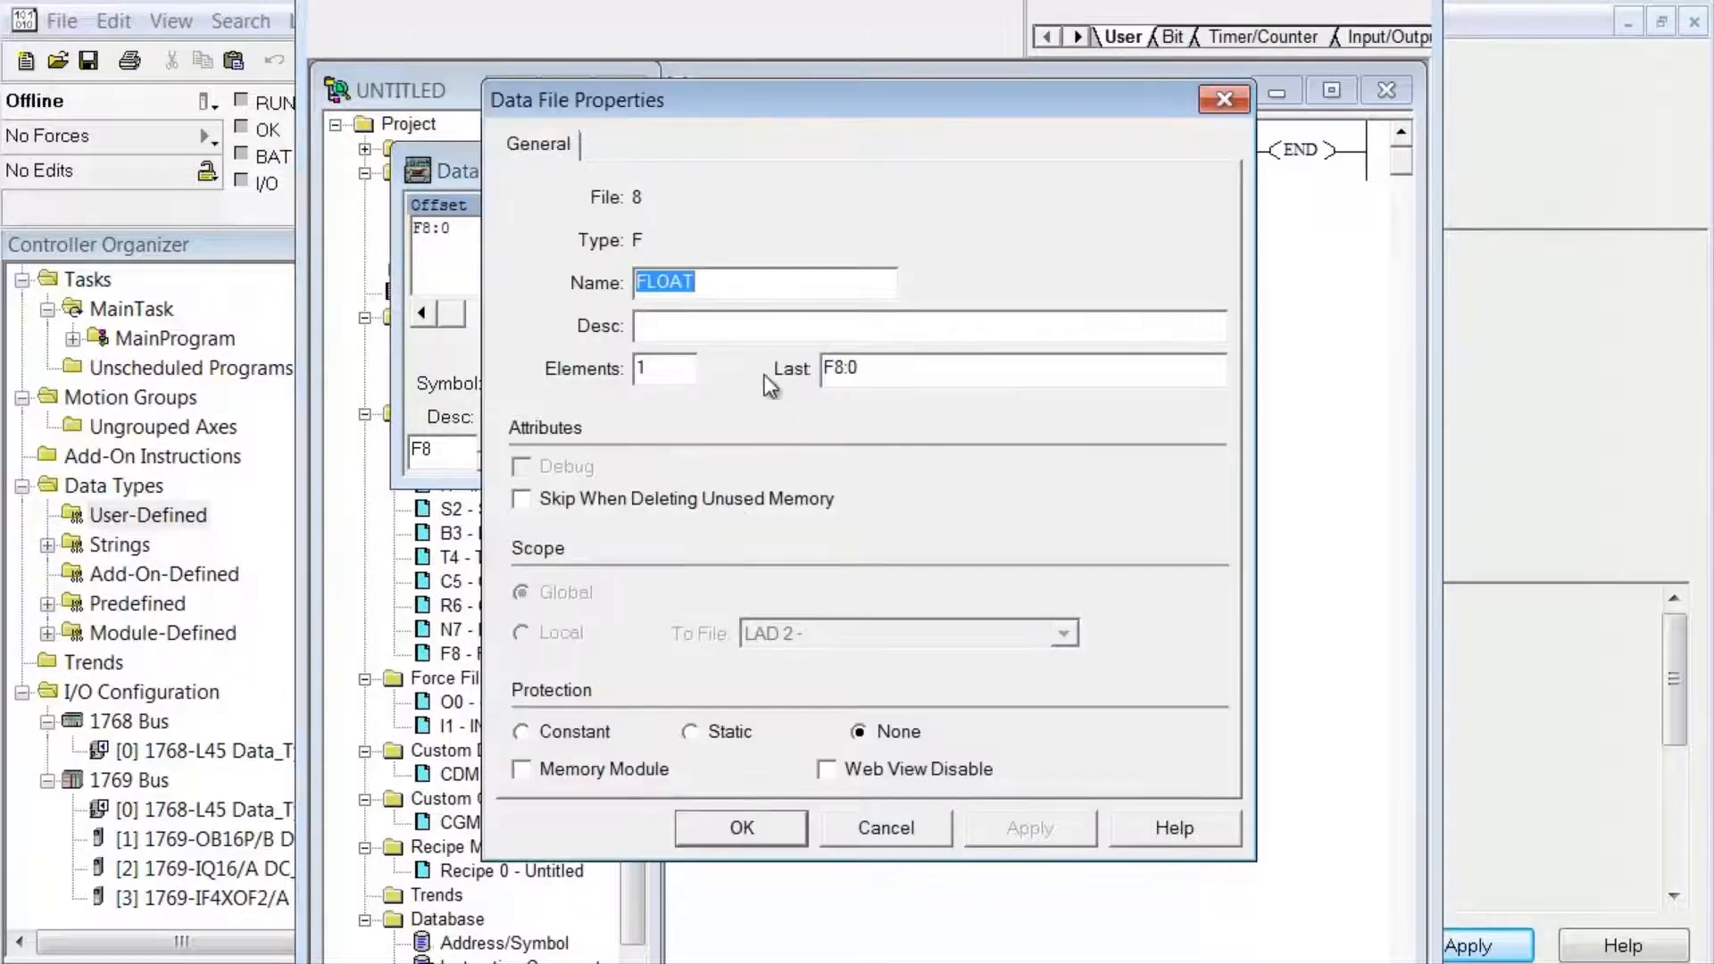
{"action": "left_click", "coordinate": [680, 375]}
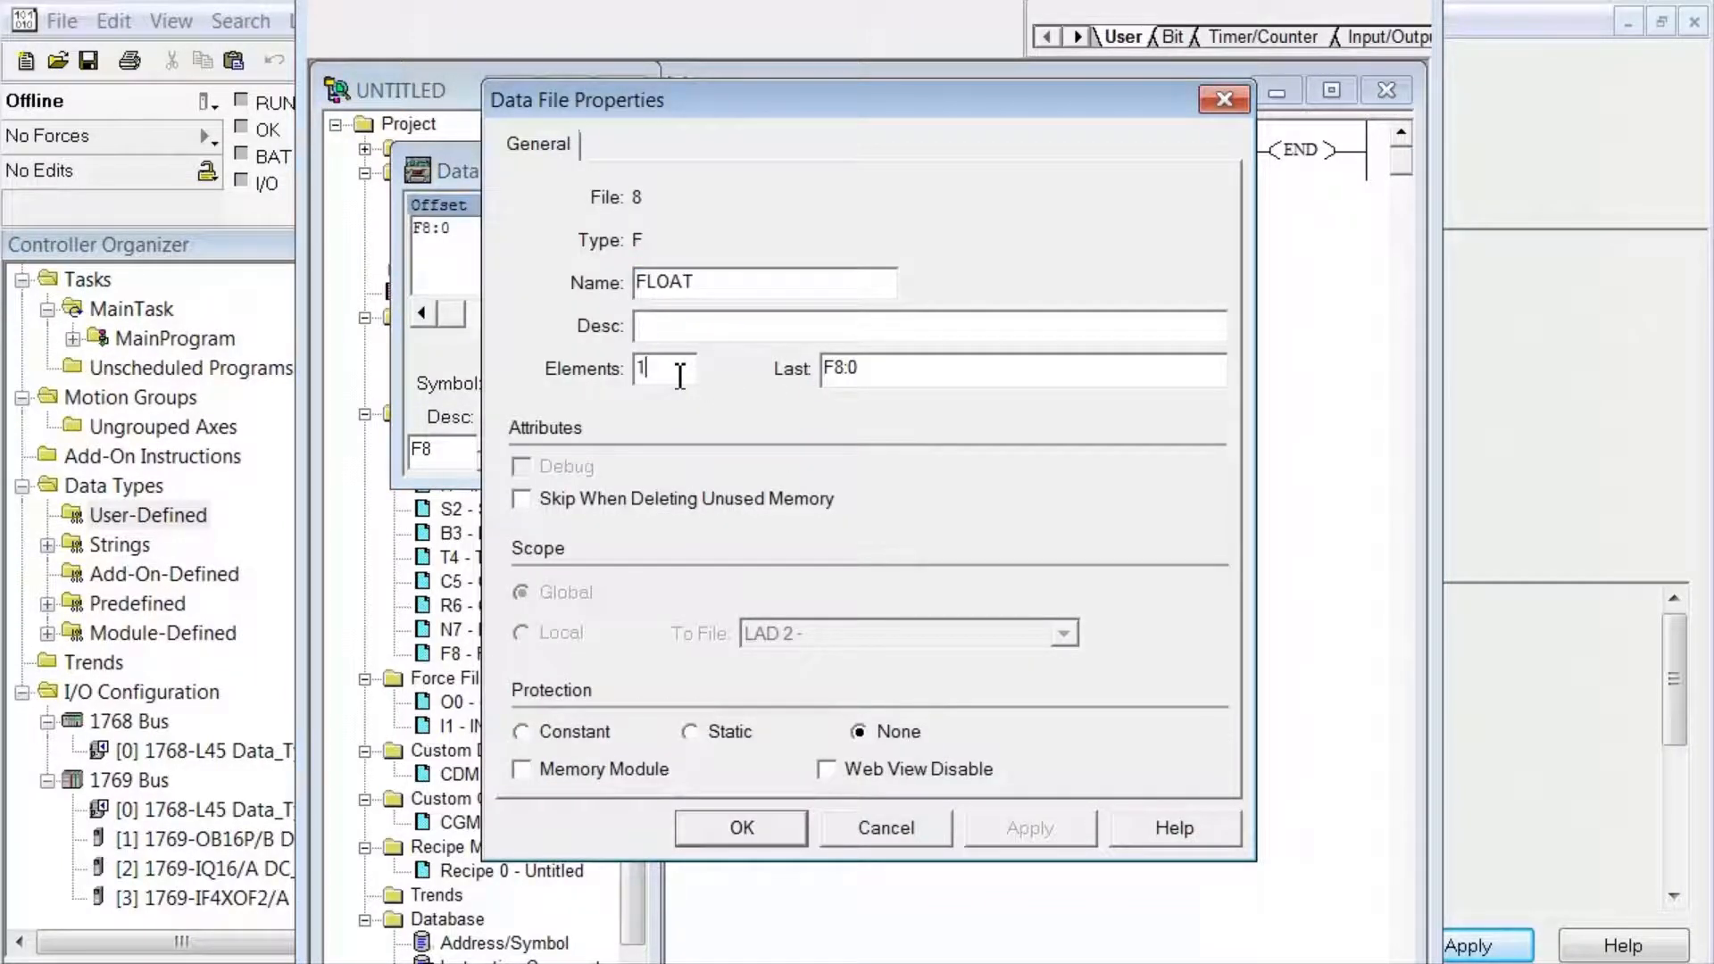
{"action": "type", "text": "0"}
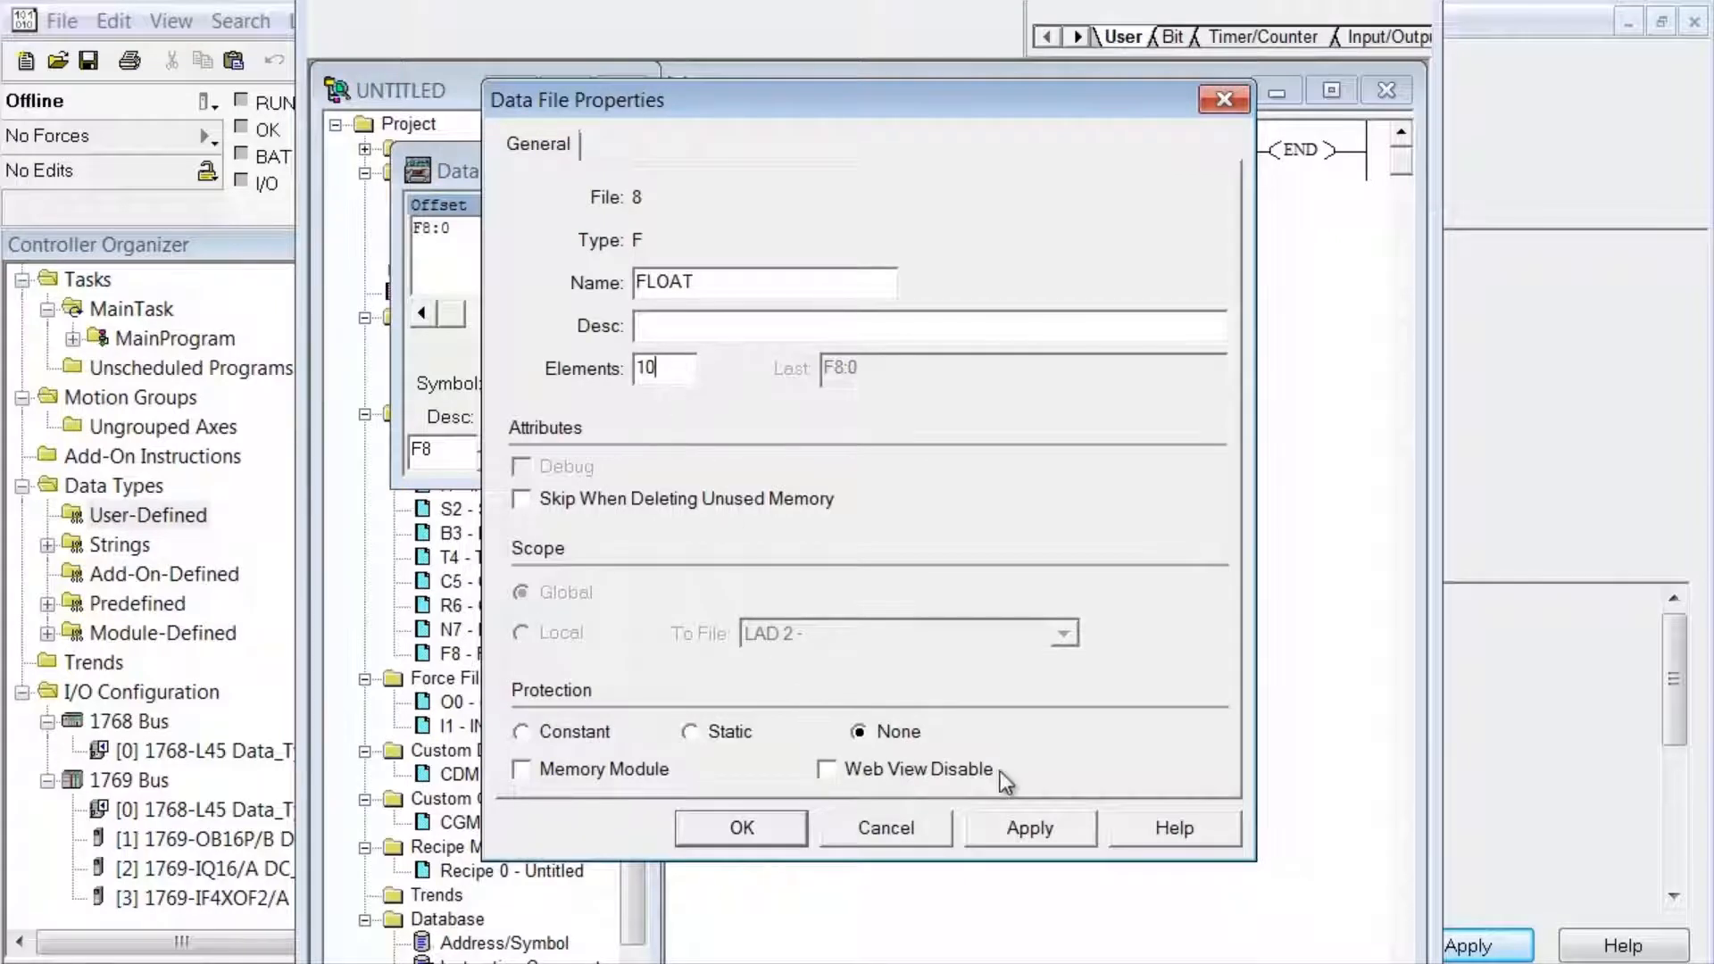
{"action": "left_click", "coordinate": [1045, 835]}
{"action": "left_click", "coordinate": [721, 817]}
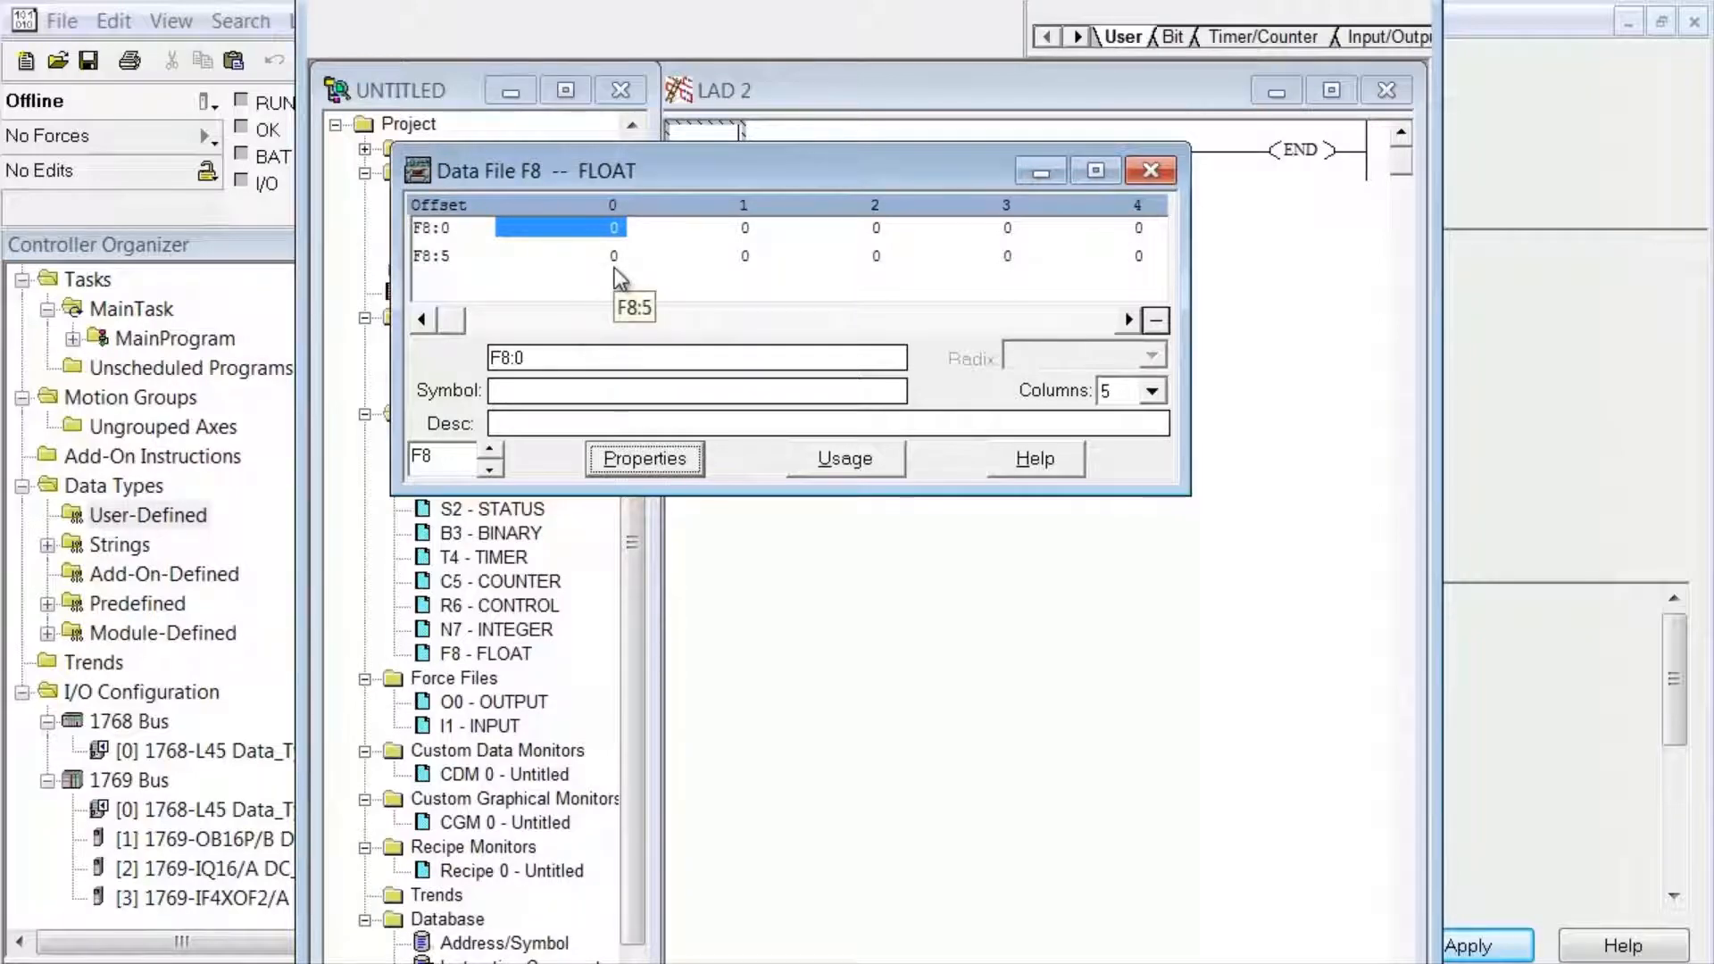
{"action": "left_click_drag", "start_coordinate": [666, 175], "coordinate": [854, 61]}
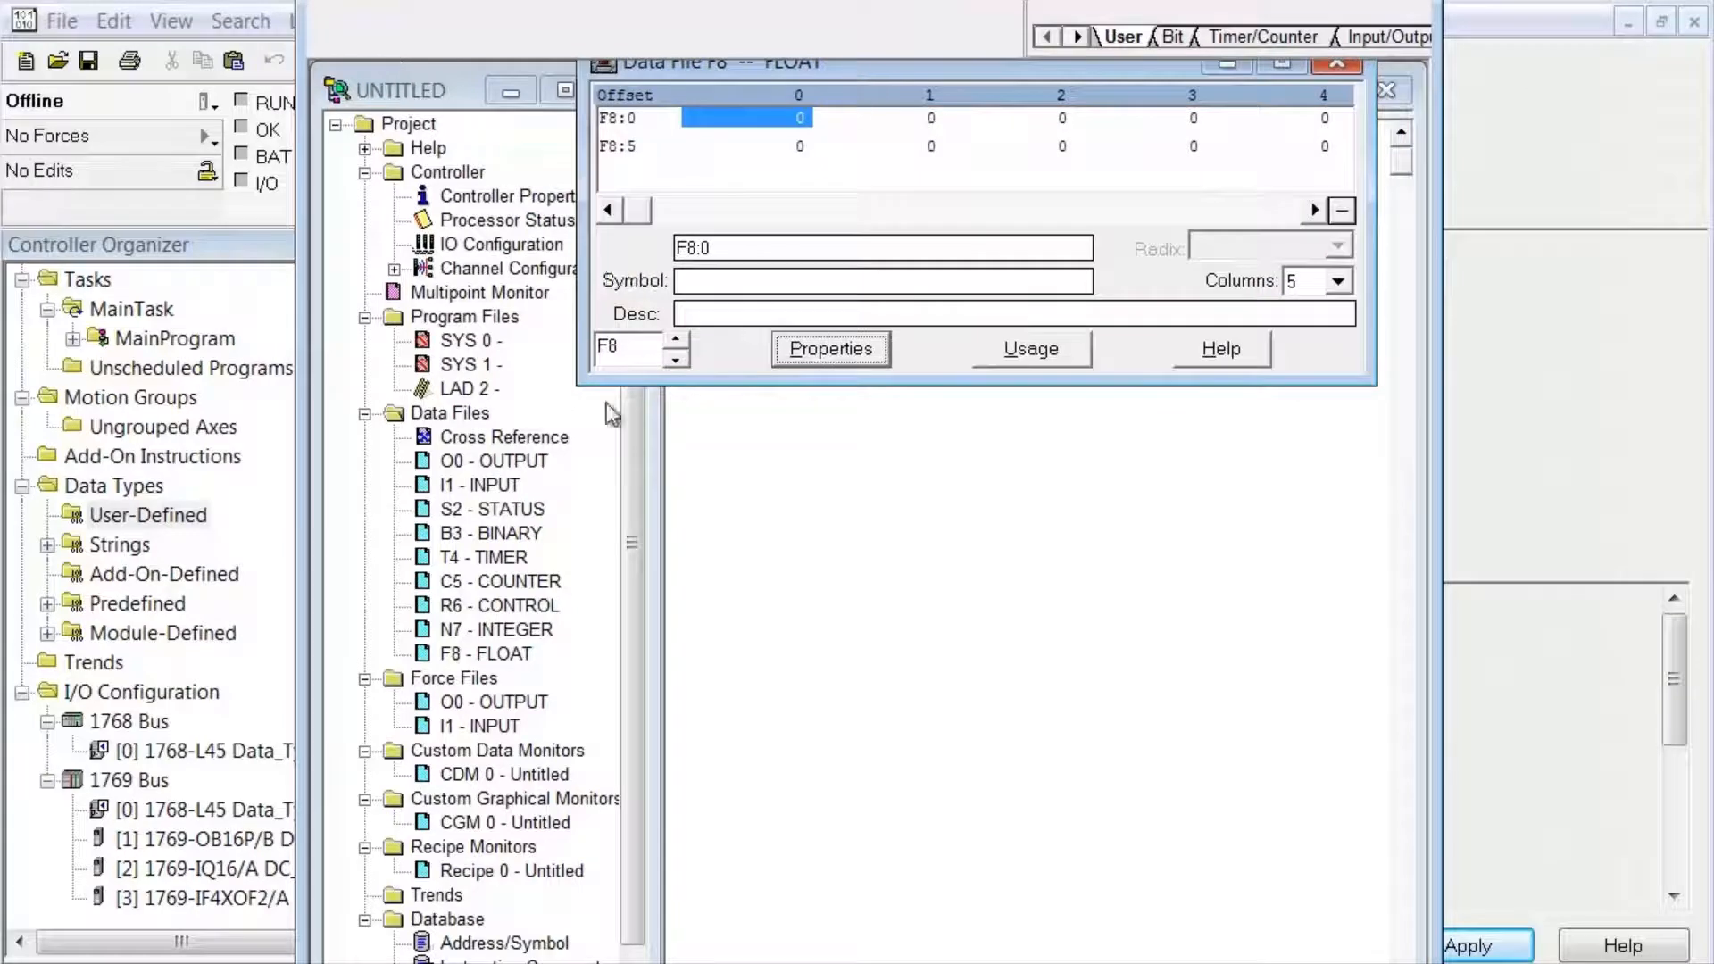
Open the N7 INTEGER data file and set both the F8 and N7 windows to stay on top
{"action": "double_click", "coordinate": [491, 632]}
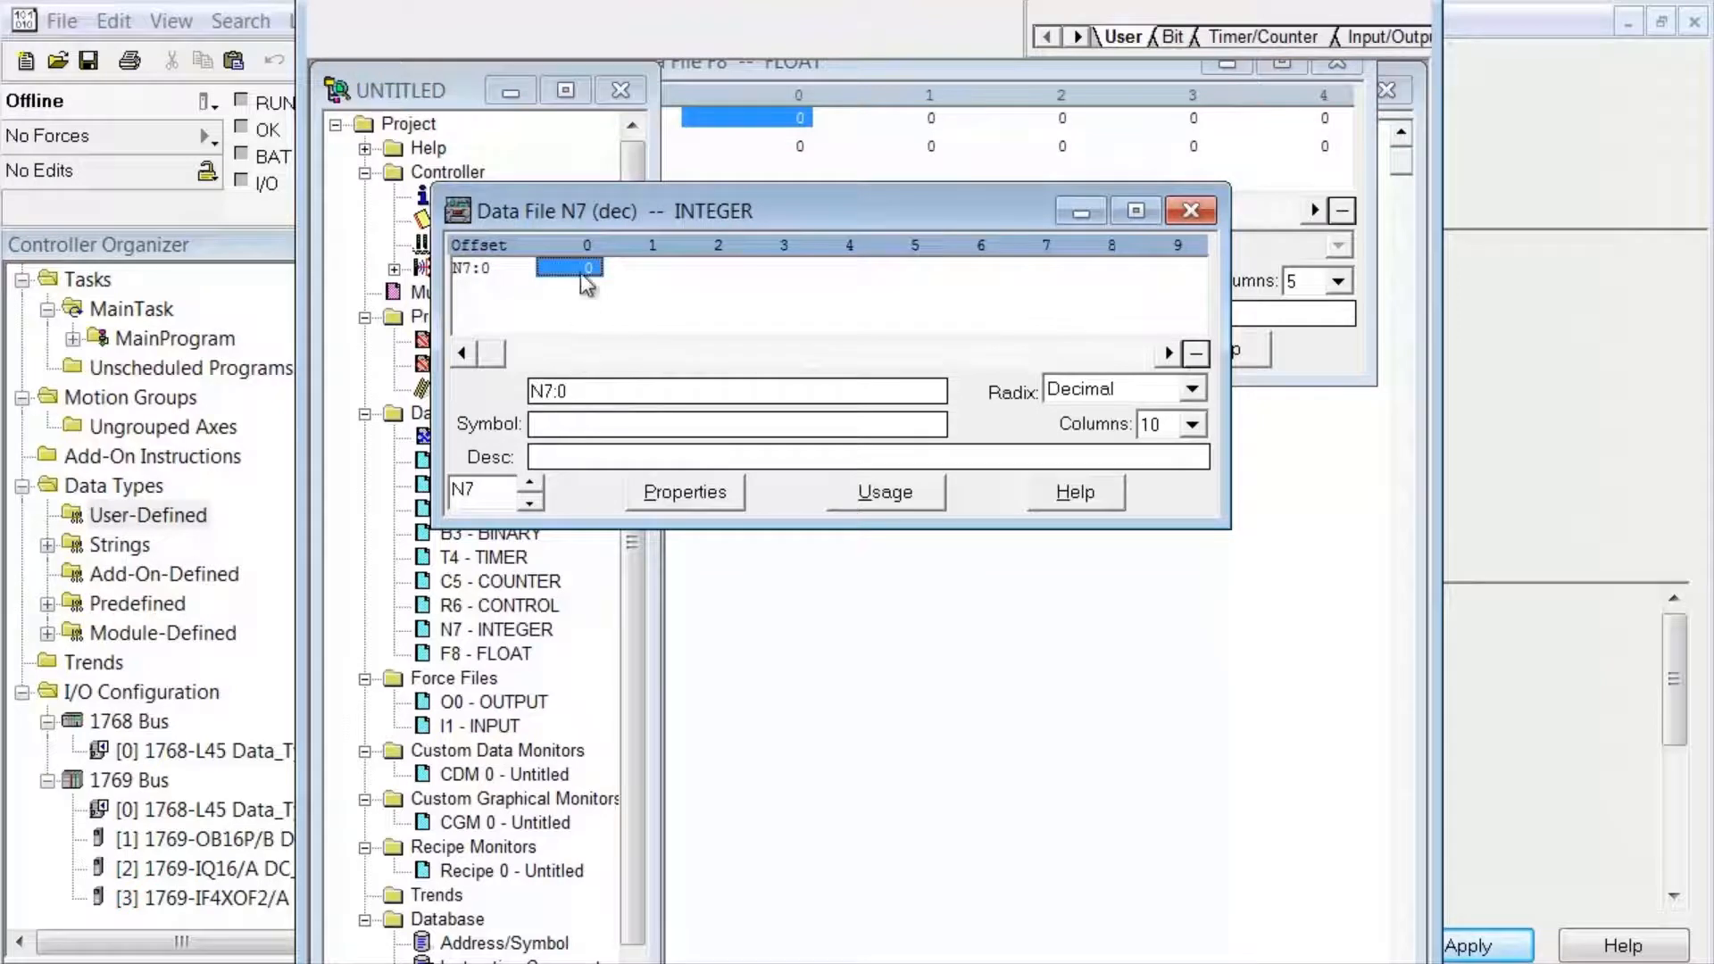
{"action": "left_click", "coordinate": [767, 89]}
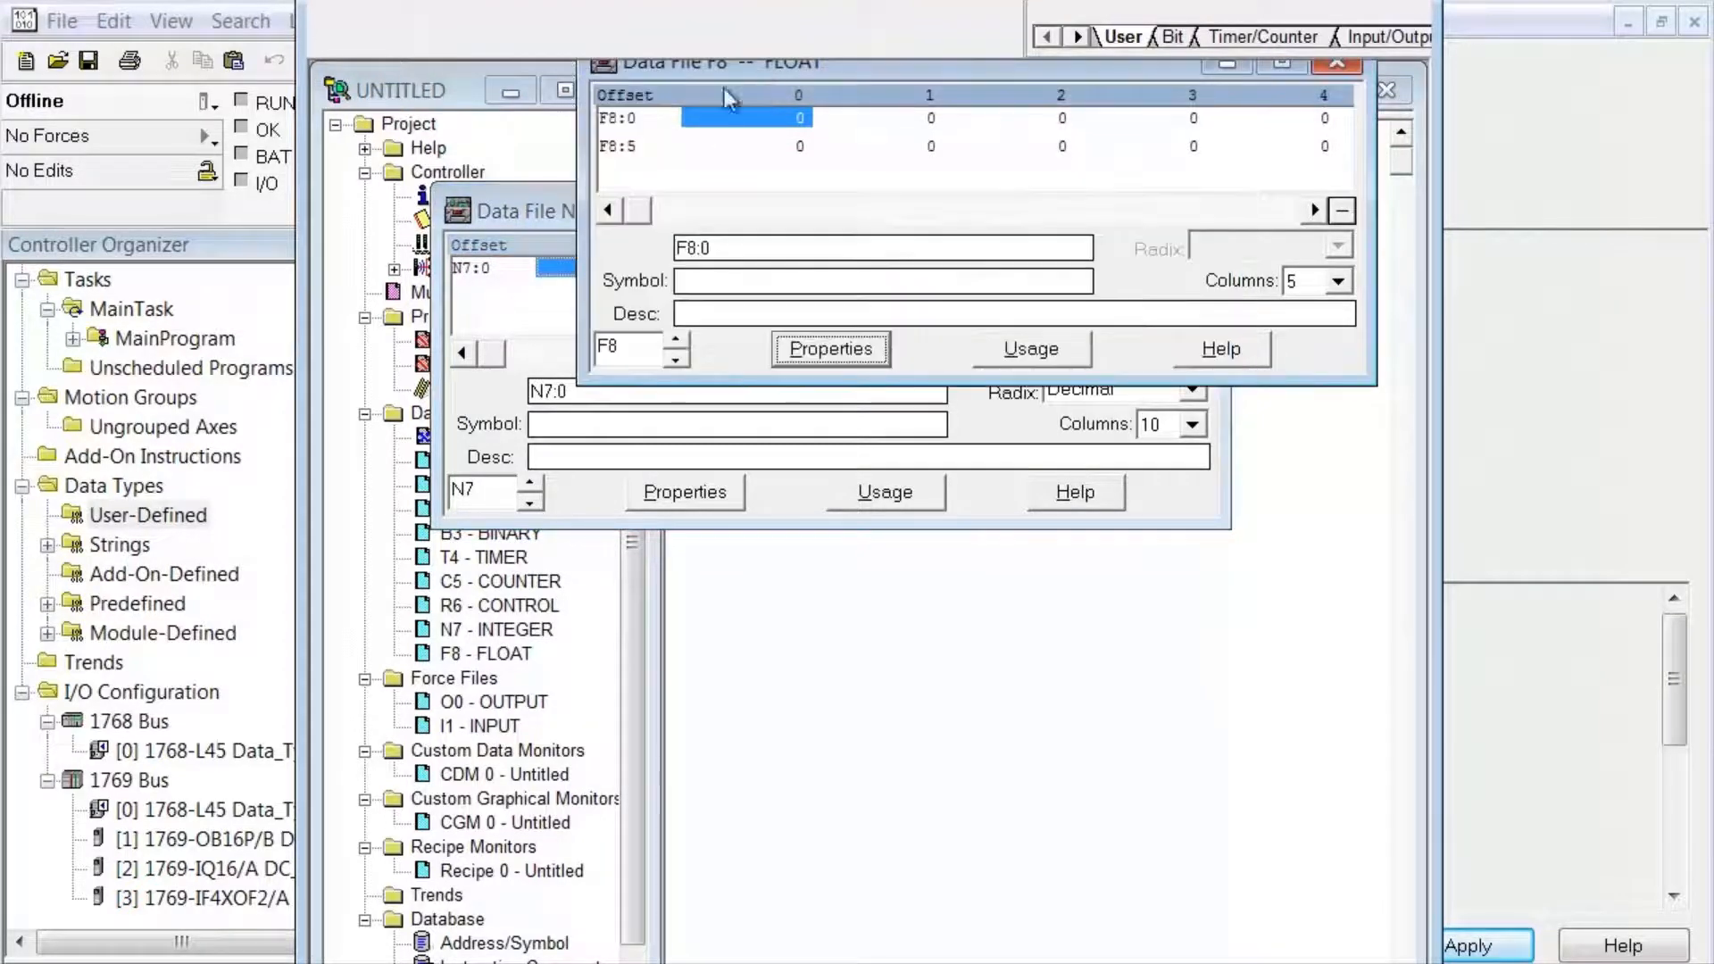
{"action": "left_click", "coordinate": [604, 62]}
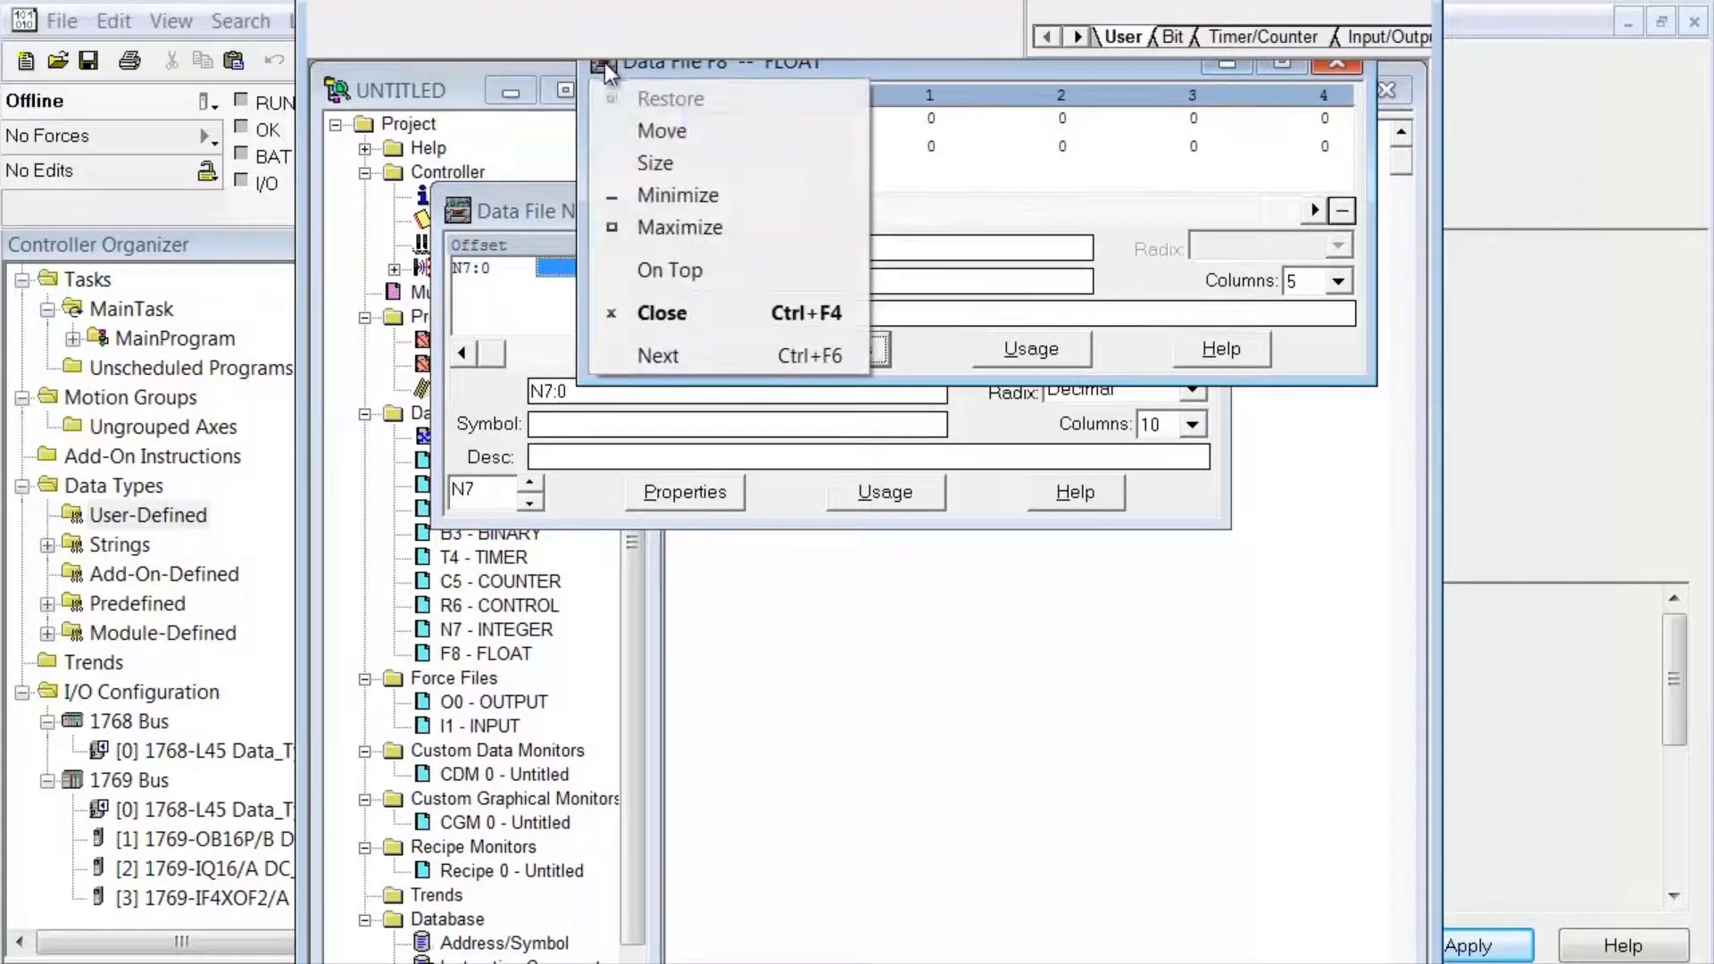
{"action": "left_click", "coordinate": [656, 269]}
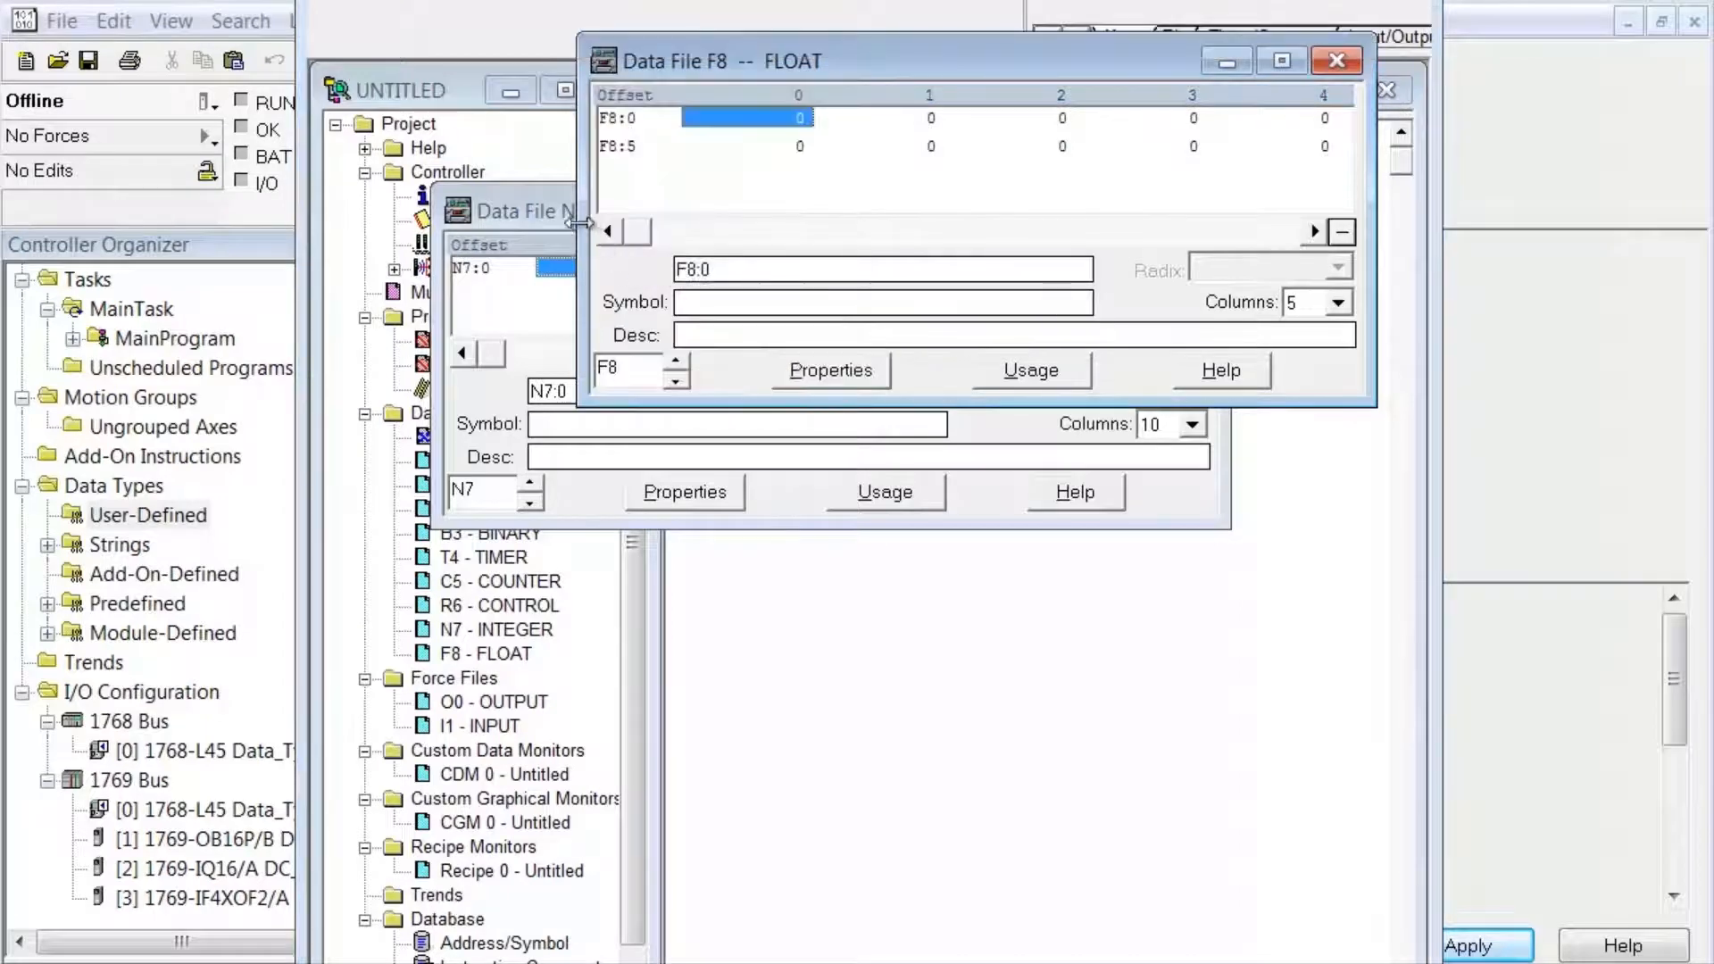
{"action": "left_click", "coordinate": [461, 210]}
{"action": "left_click", "coordinate": [514, 423]}
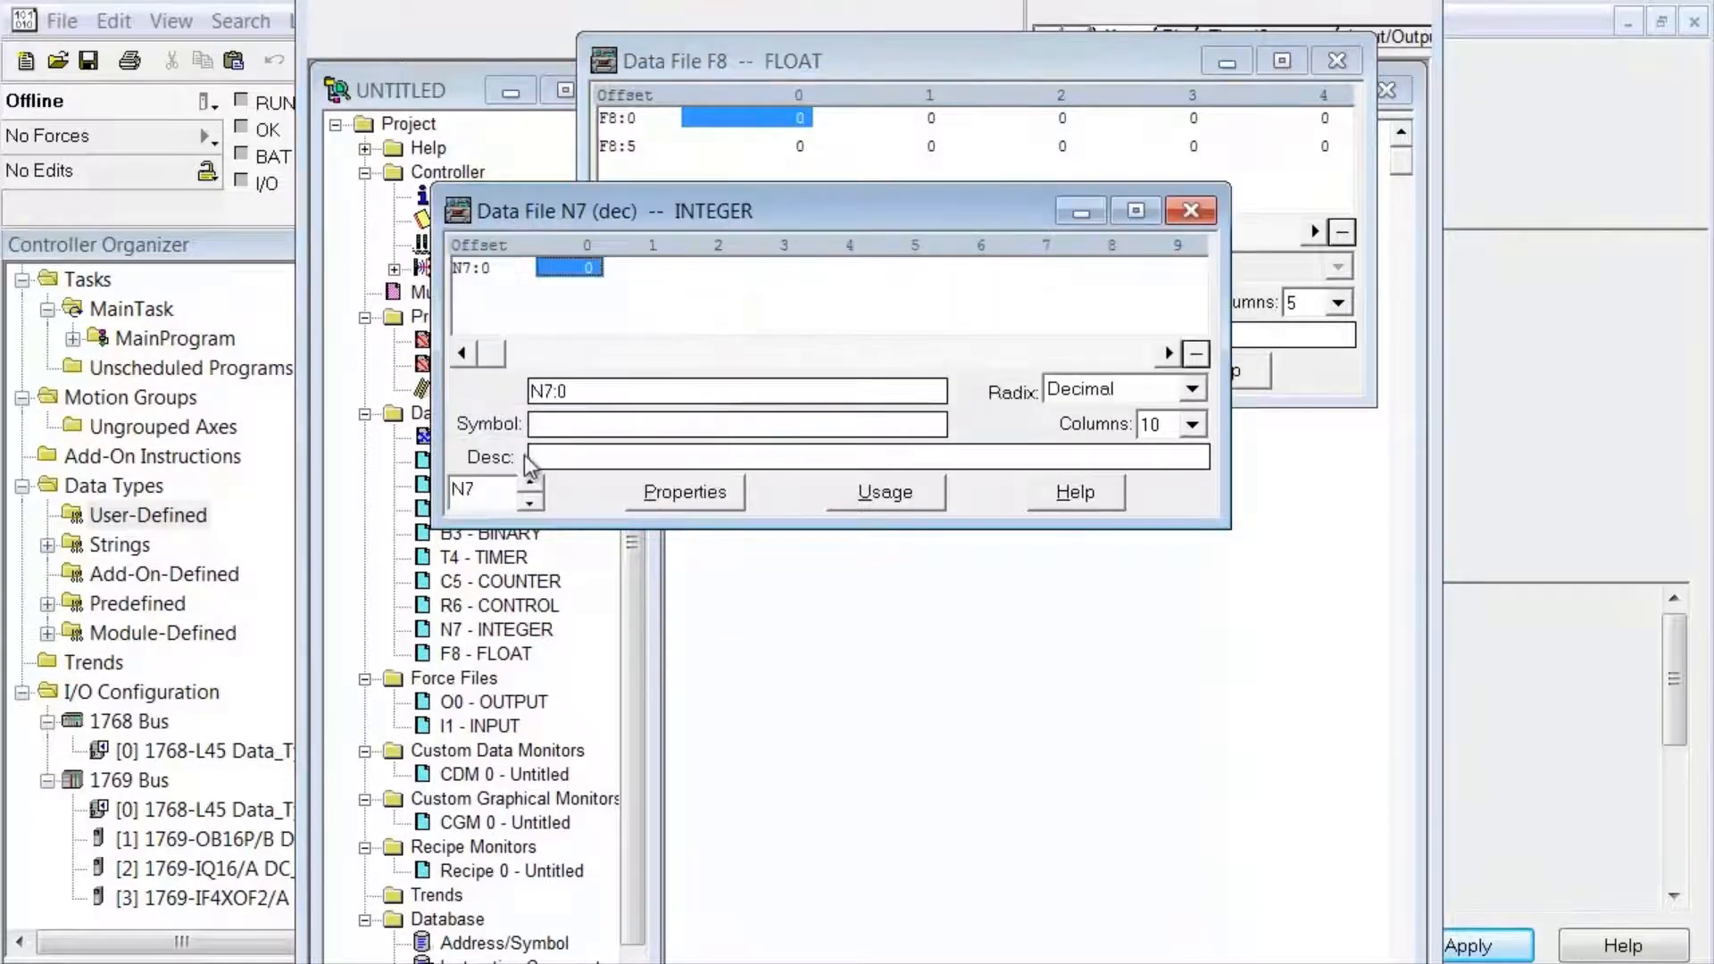
Set the N7 INTEGER data file to 30 elements and place its window below the F8 window
{"action": "left_click", "coordinate": [662, 489]}
{"action": "left_click_drag", "start_coordinate": [618, 255], "coordinate": [580, 256]}
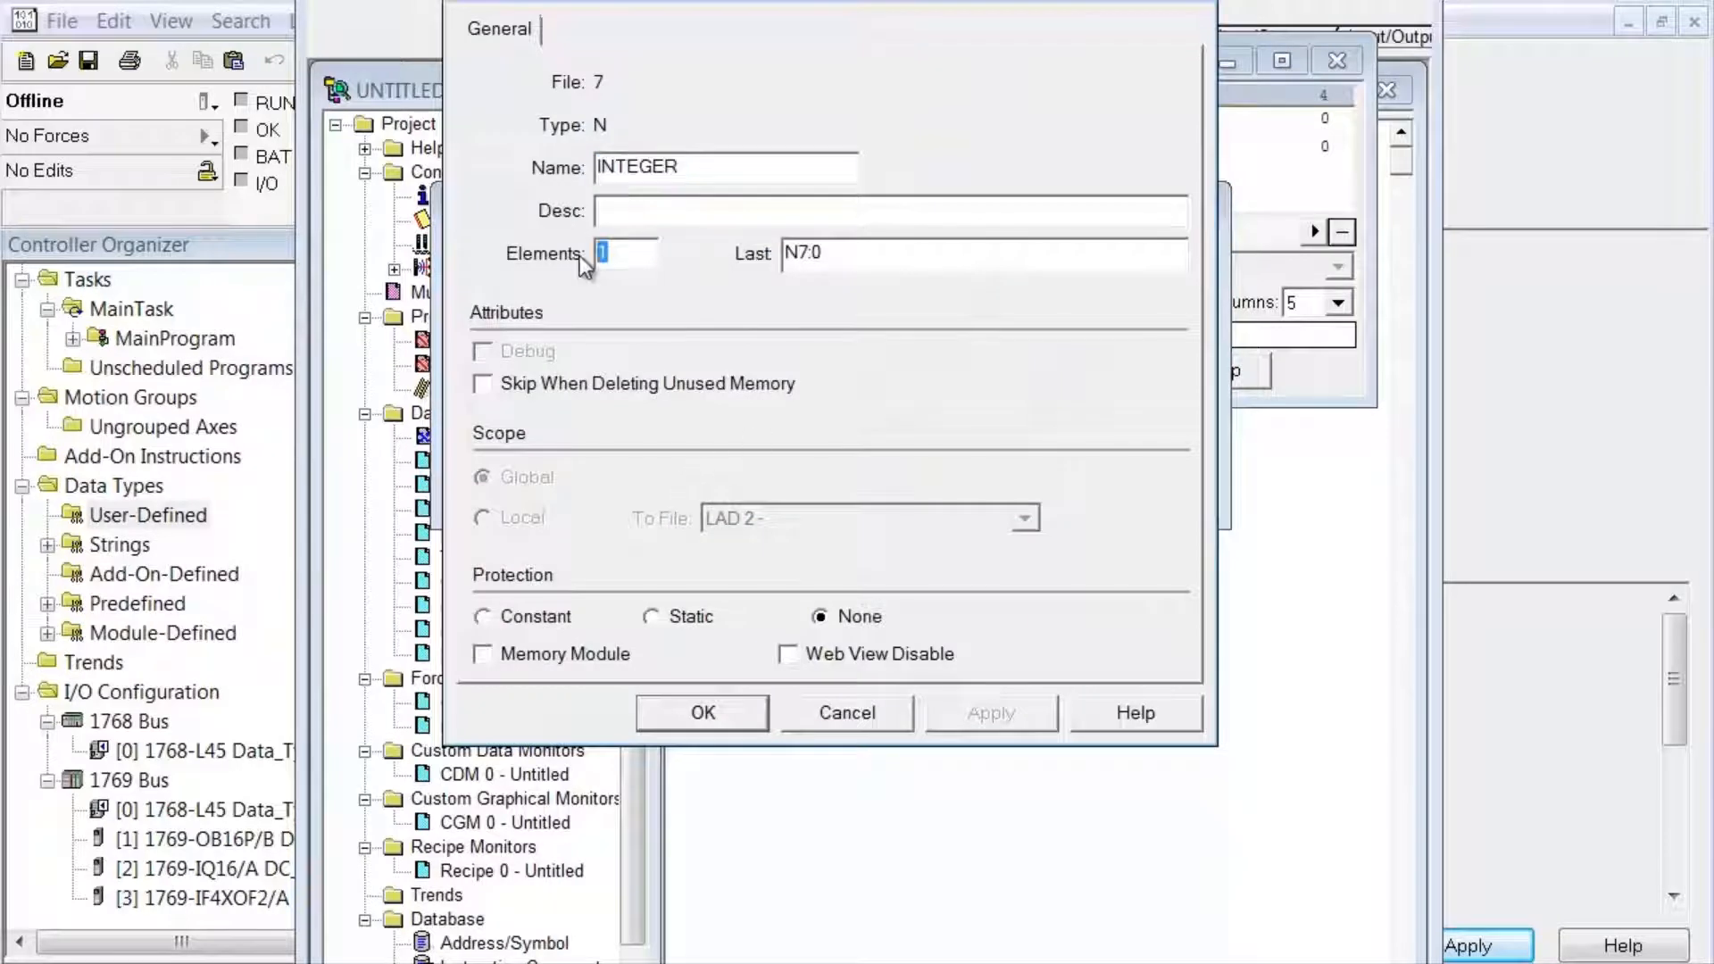
{"action": "type", "text": "30"}
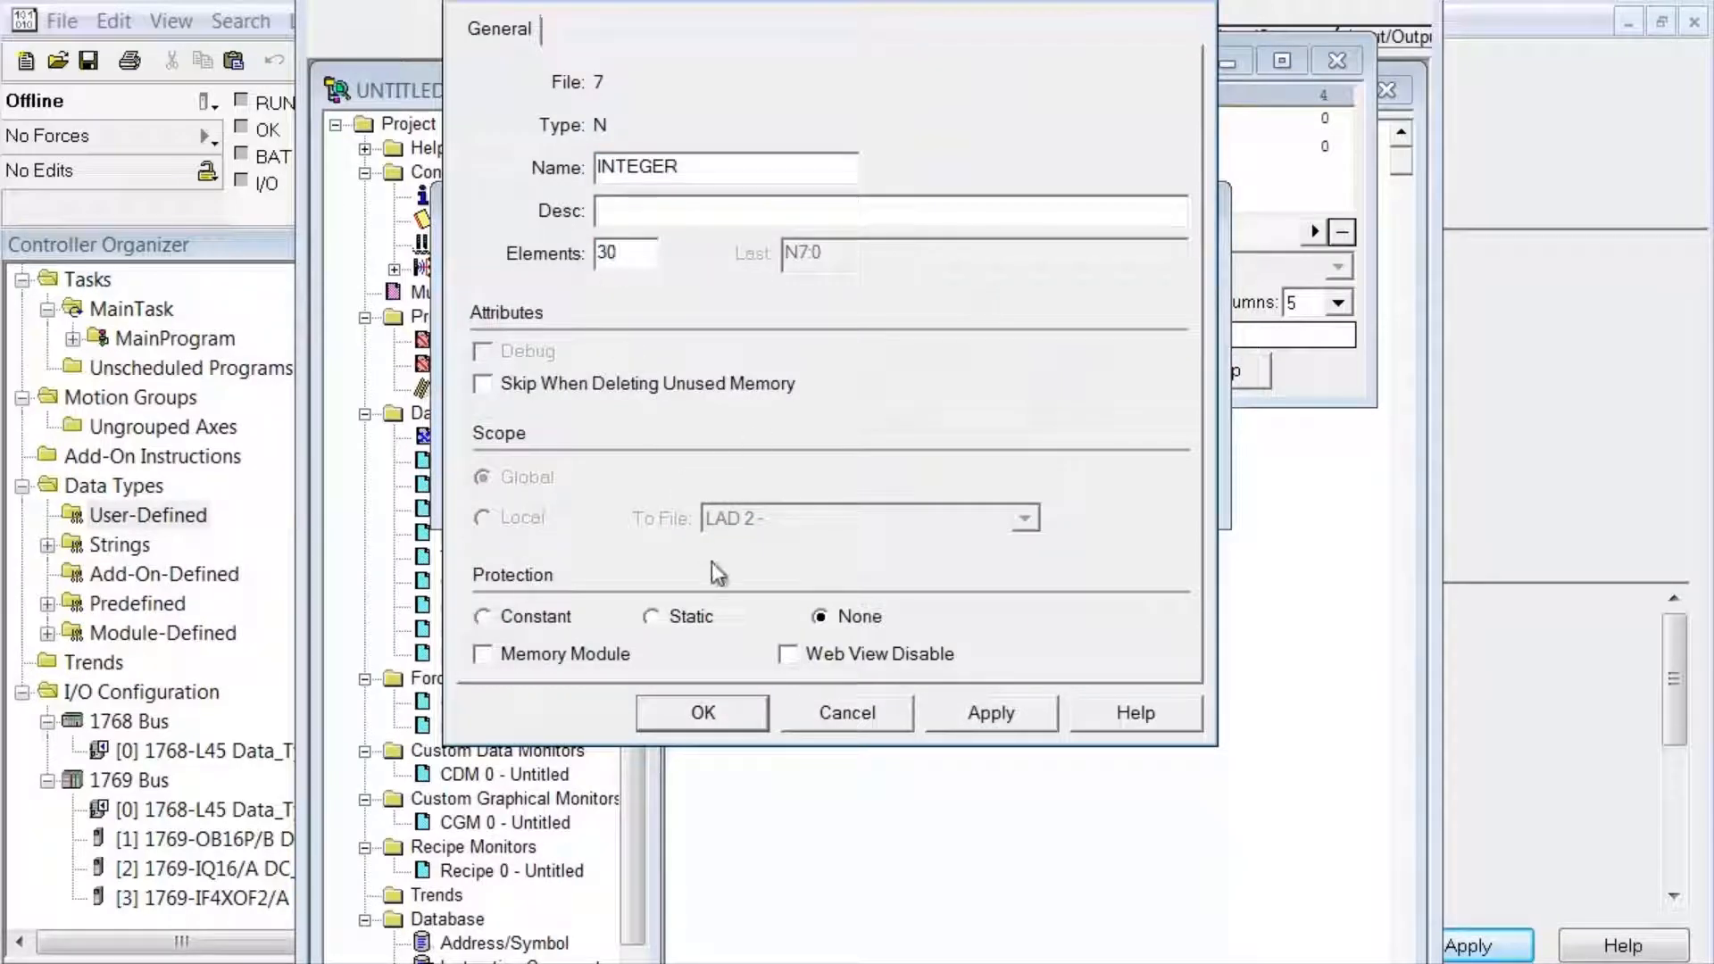
{"action": "left_click", "coordinate": [991, 712]}
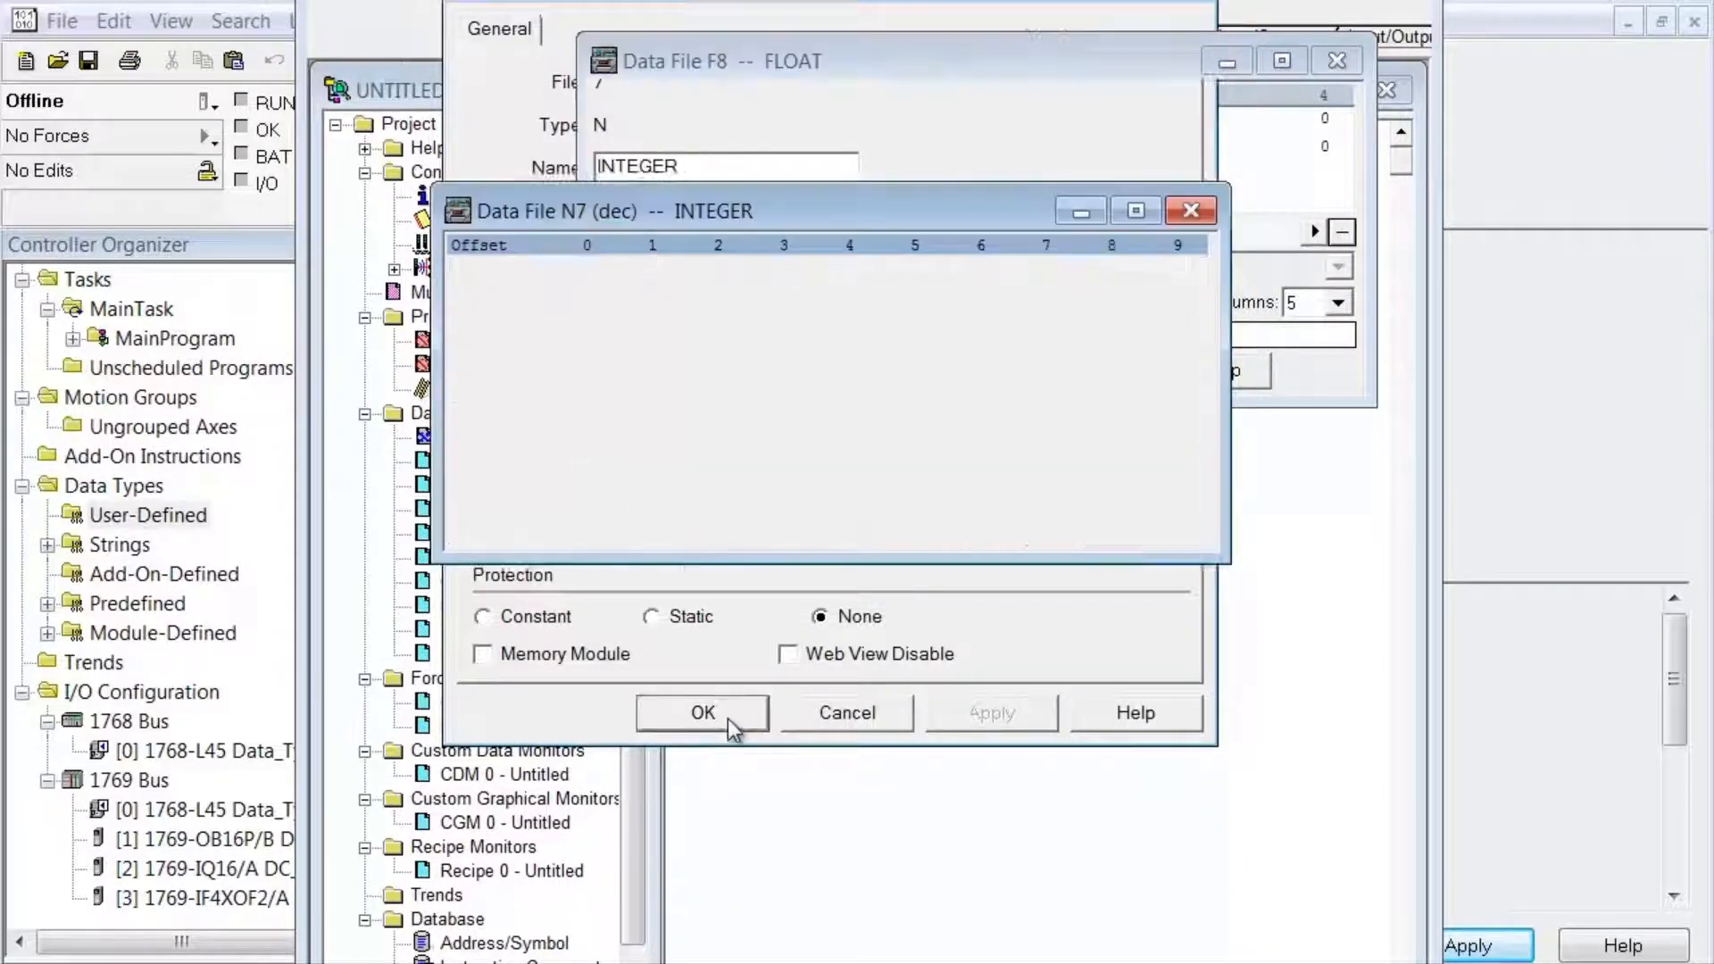
{"action": "left_click", "coordinate": [727, 719]}
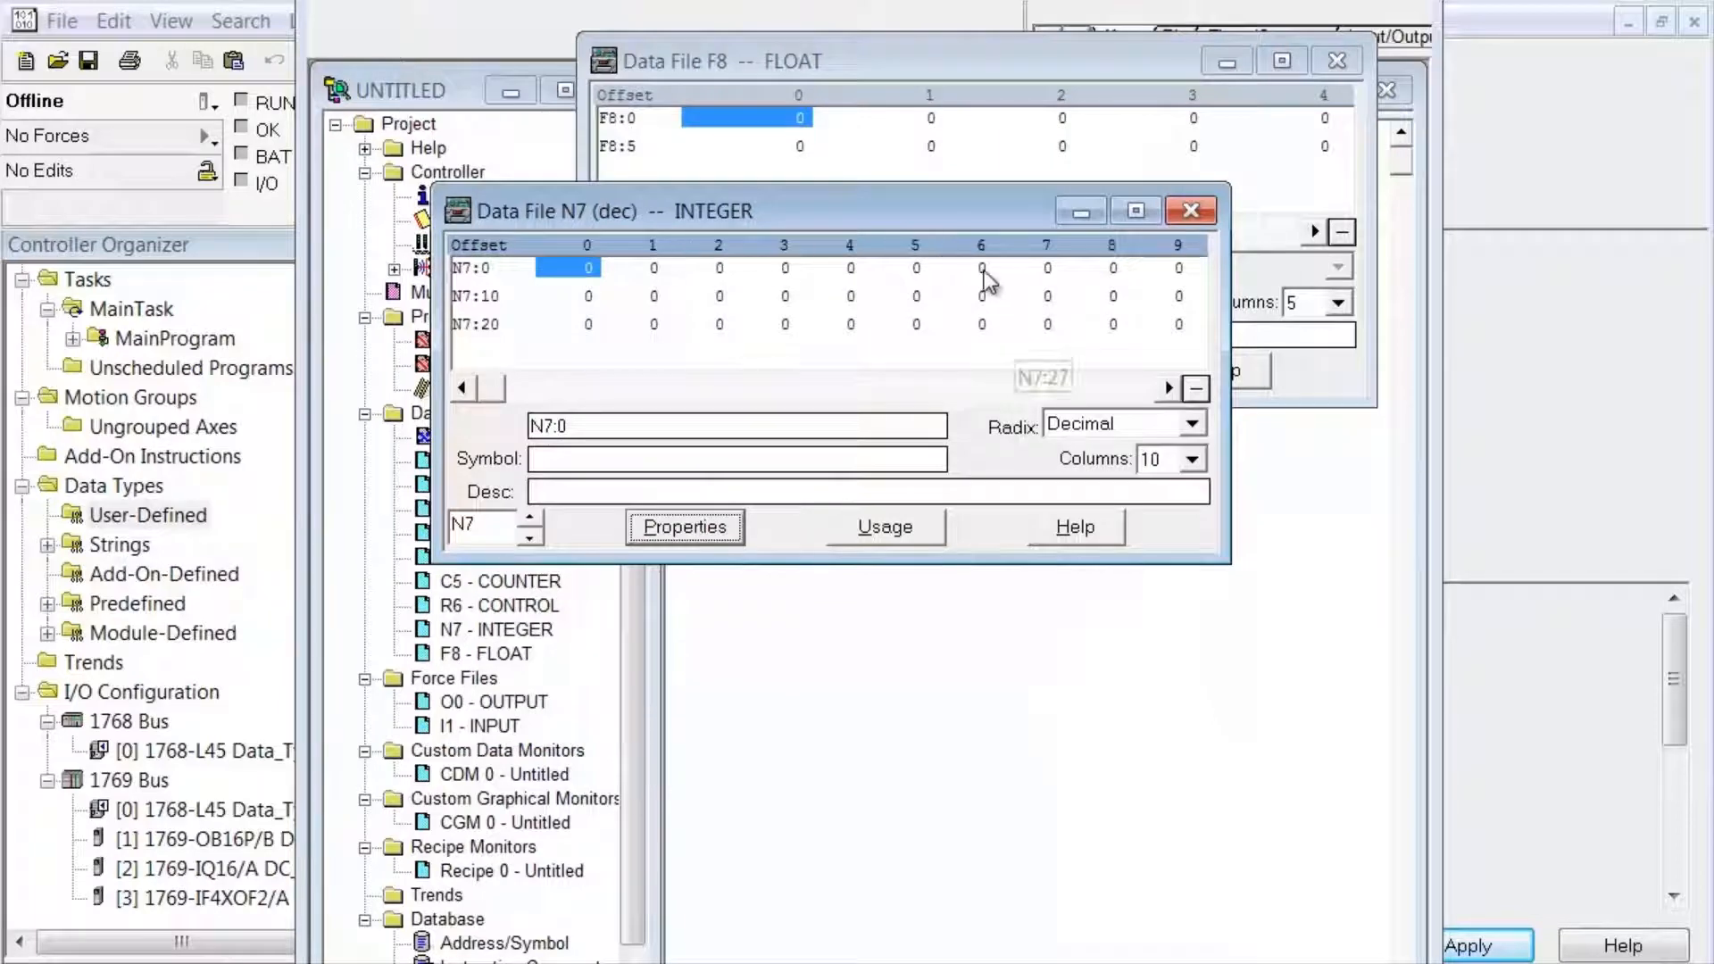
{"action": "left_click_drag", "start_coordinate": [952, 227], "coordinate": [1091, 452]}
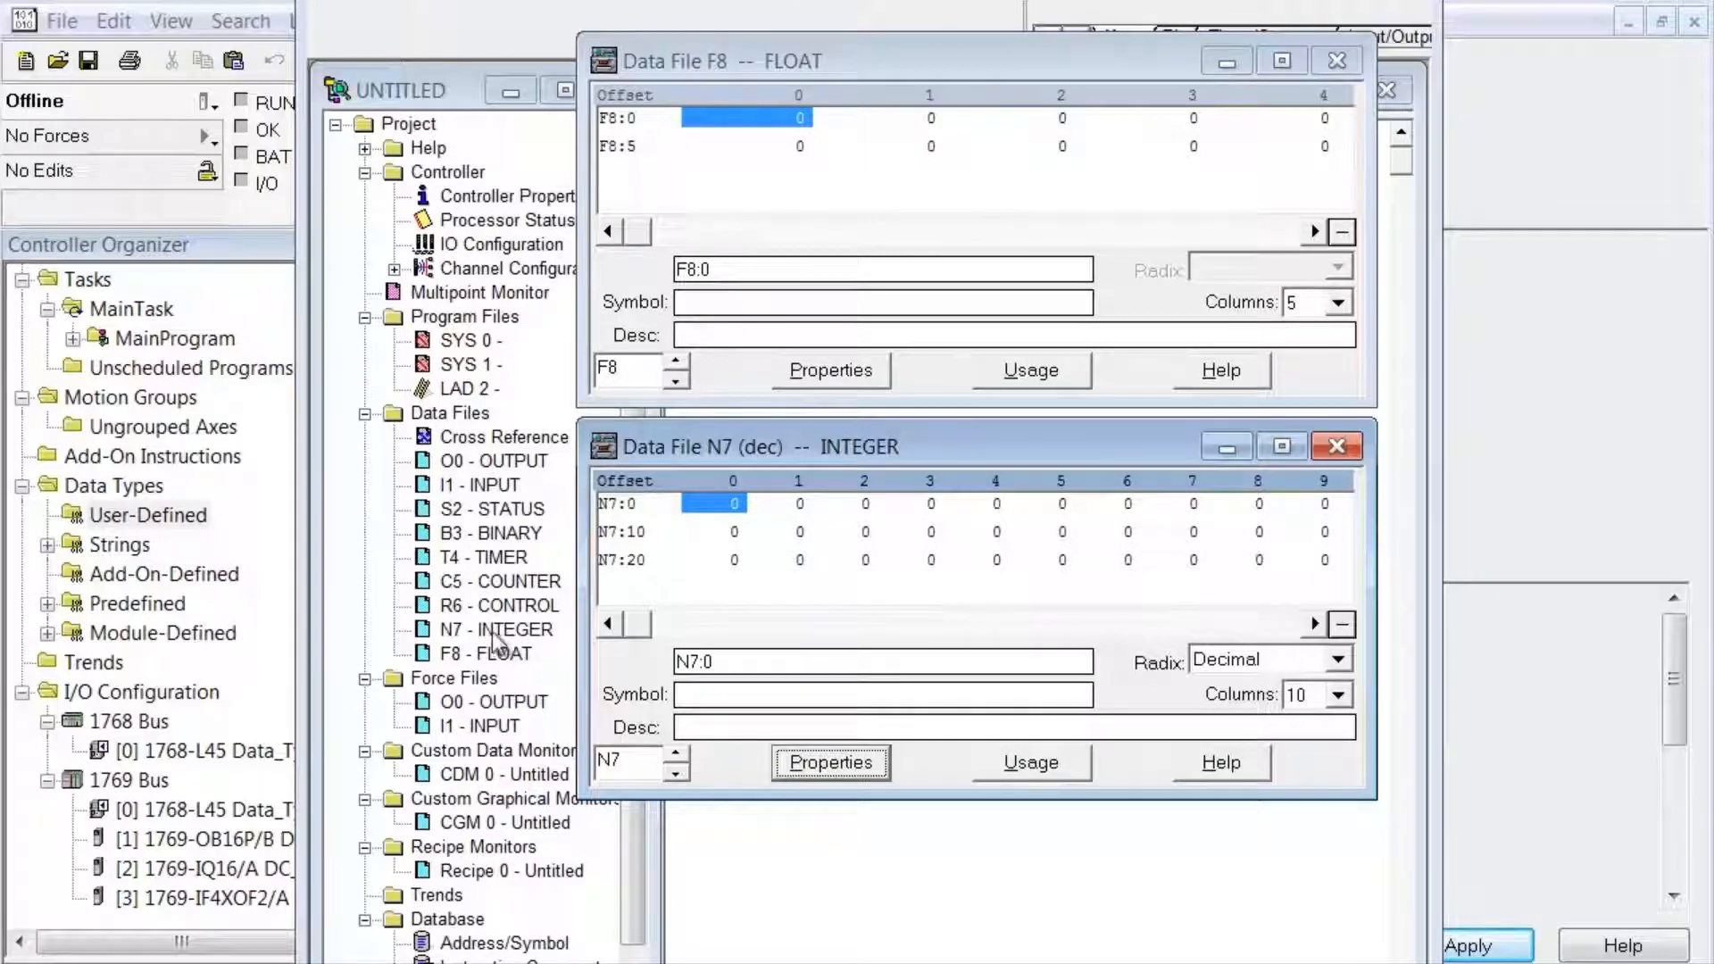
Open the B3 BINARY data file, keep its window on top and place it beside the N7 window for comparison
{"action": "double_click", "coordinate": [457, 532]}
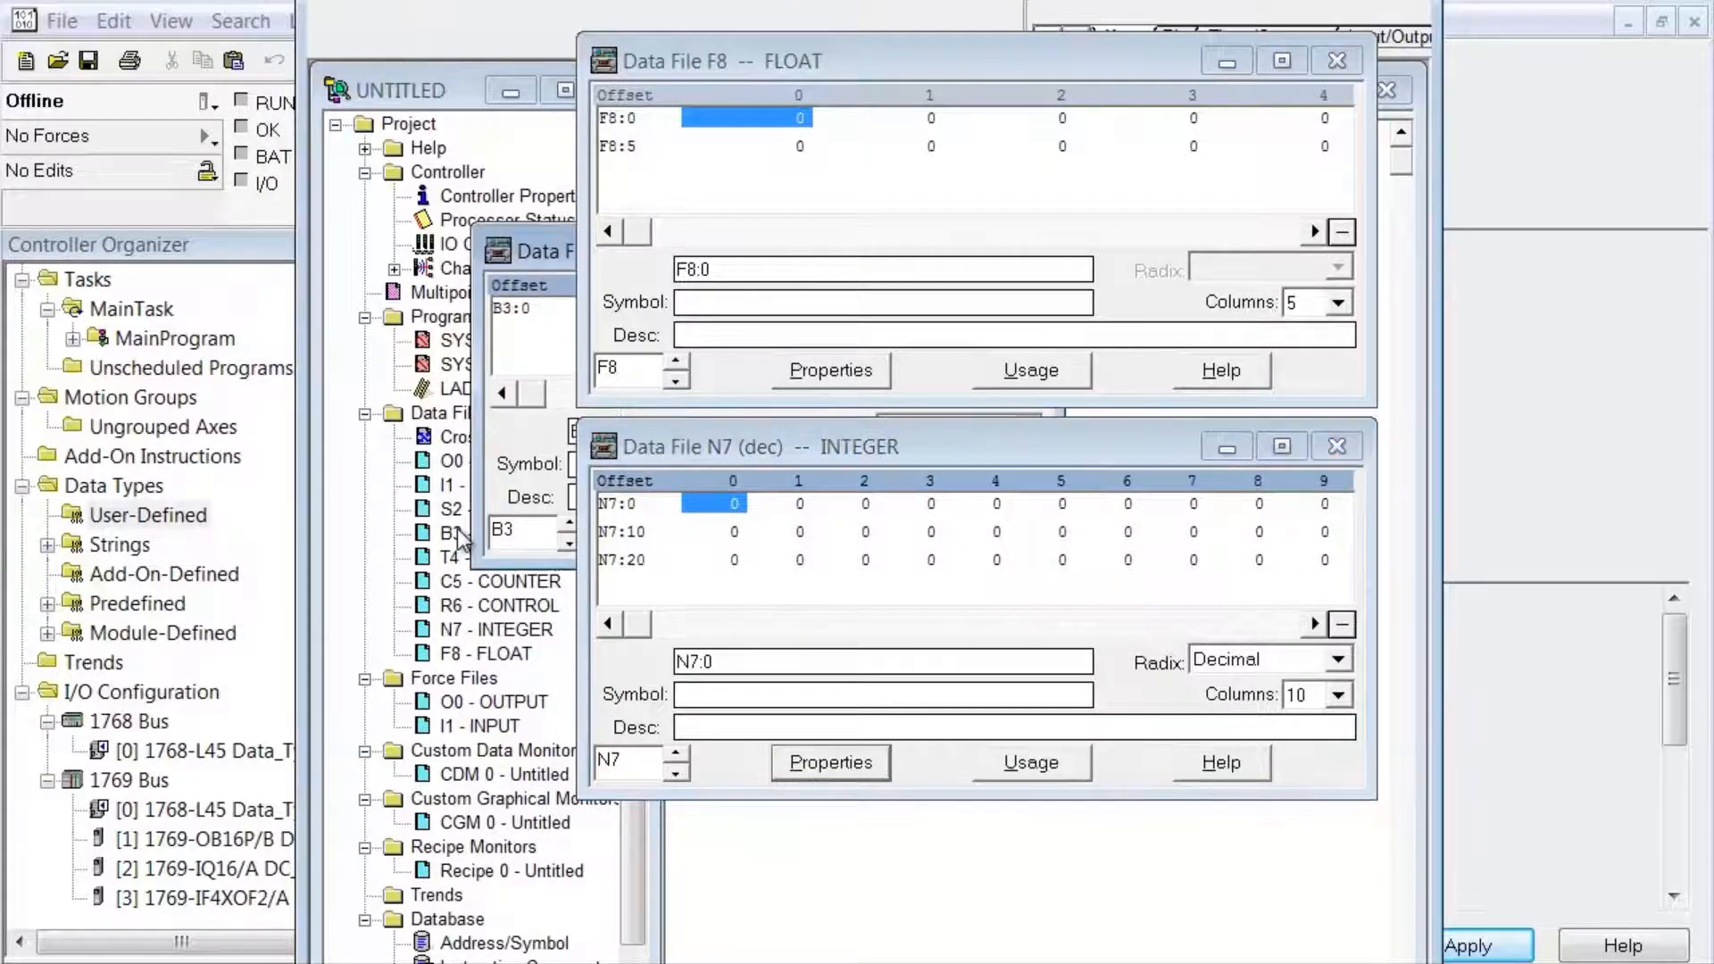
{"action": "left_click", "coordinate": [506, 253]}
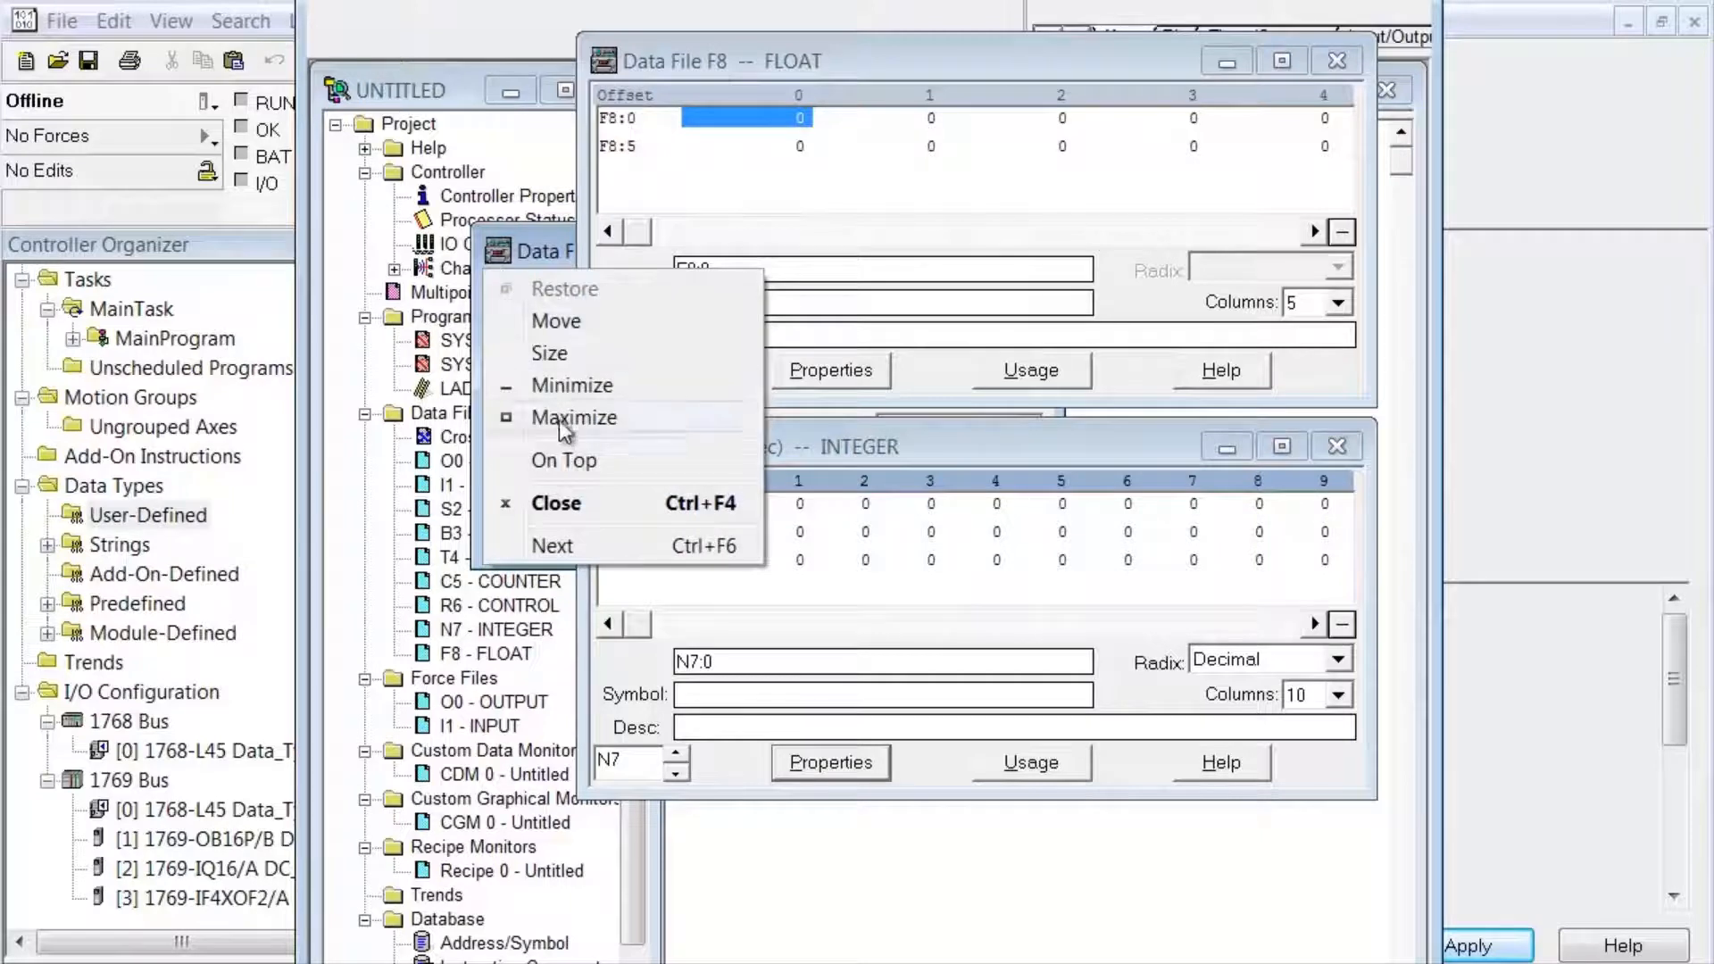
{"action": "left_click", "coordinate": [566, 456]}
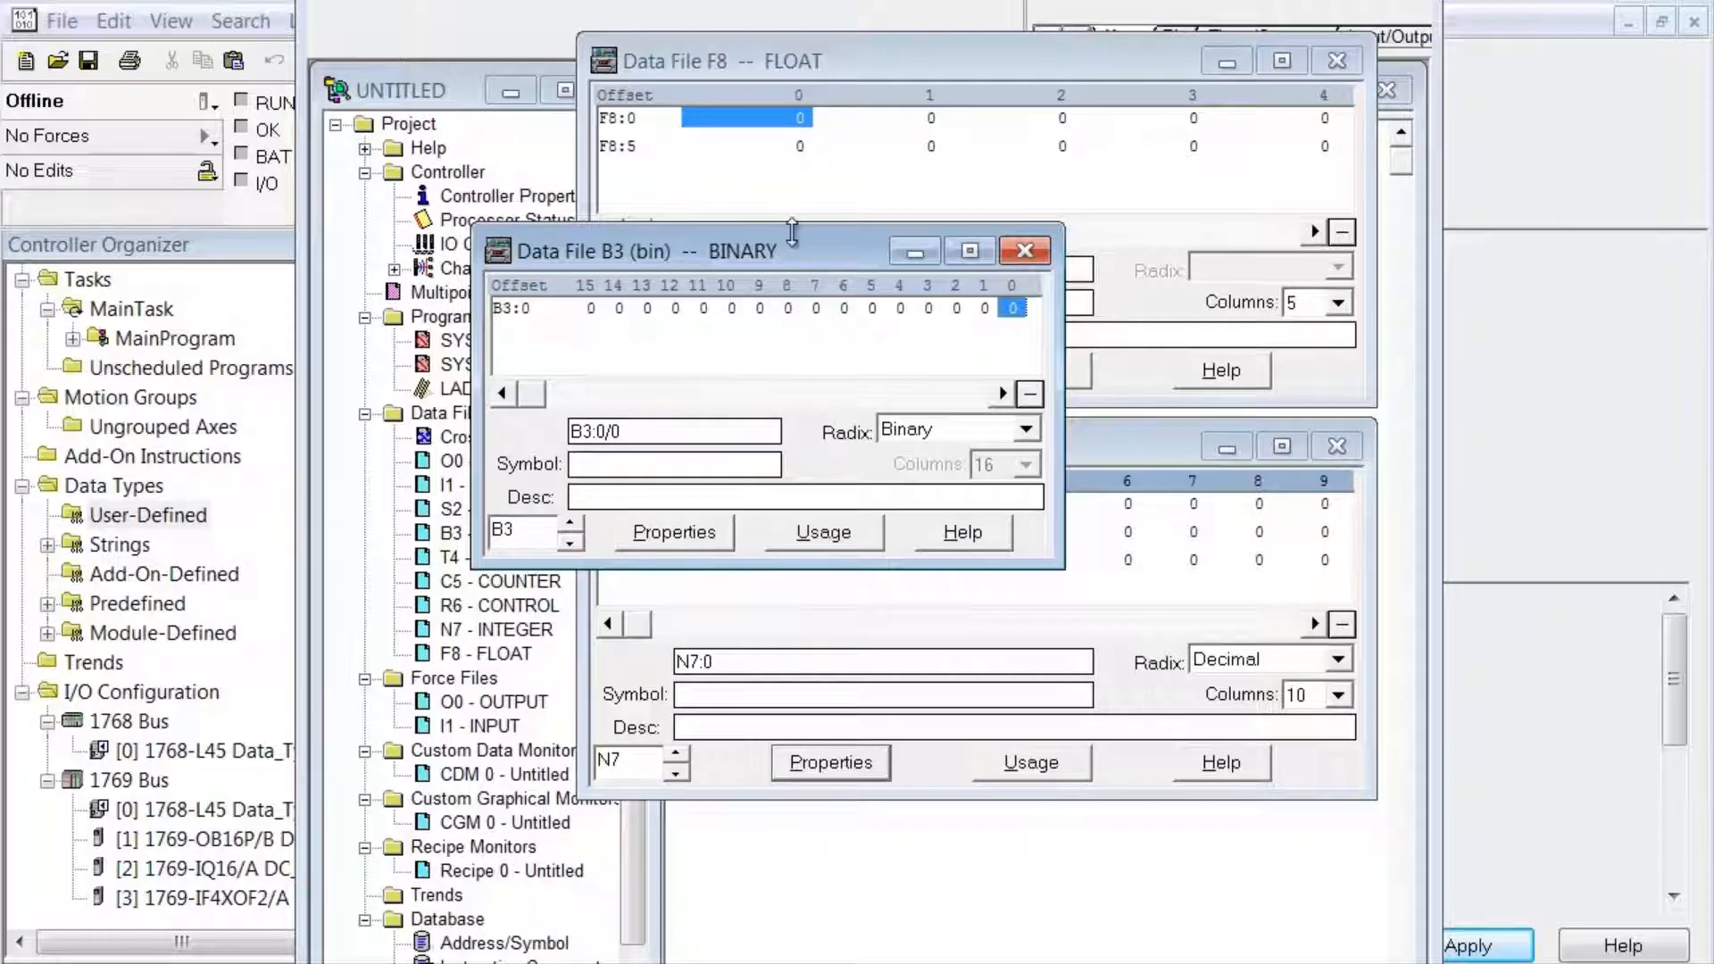
{"action": "left_click_drag", "start_coordinate": [810, 249], "coordinate": [645, 598]}
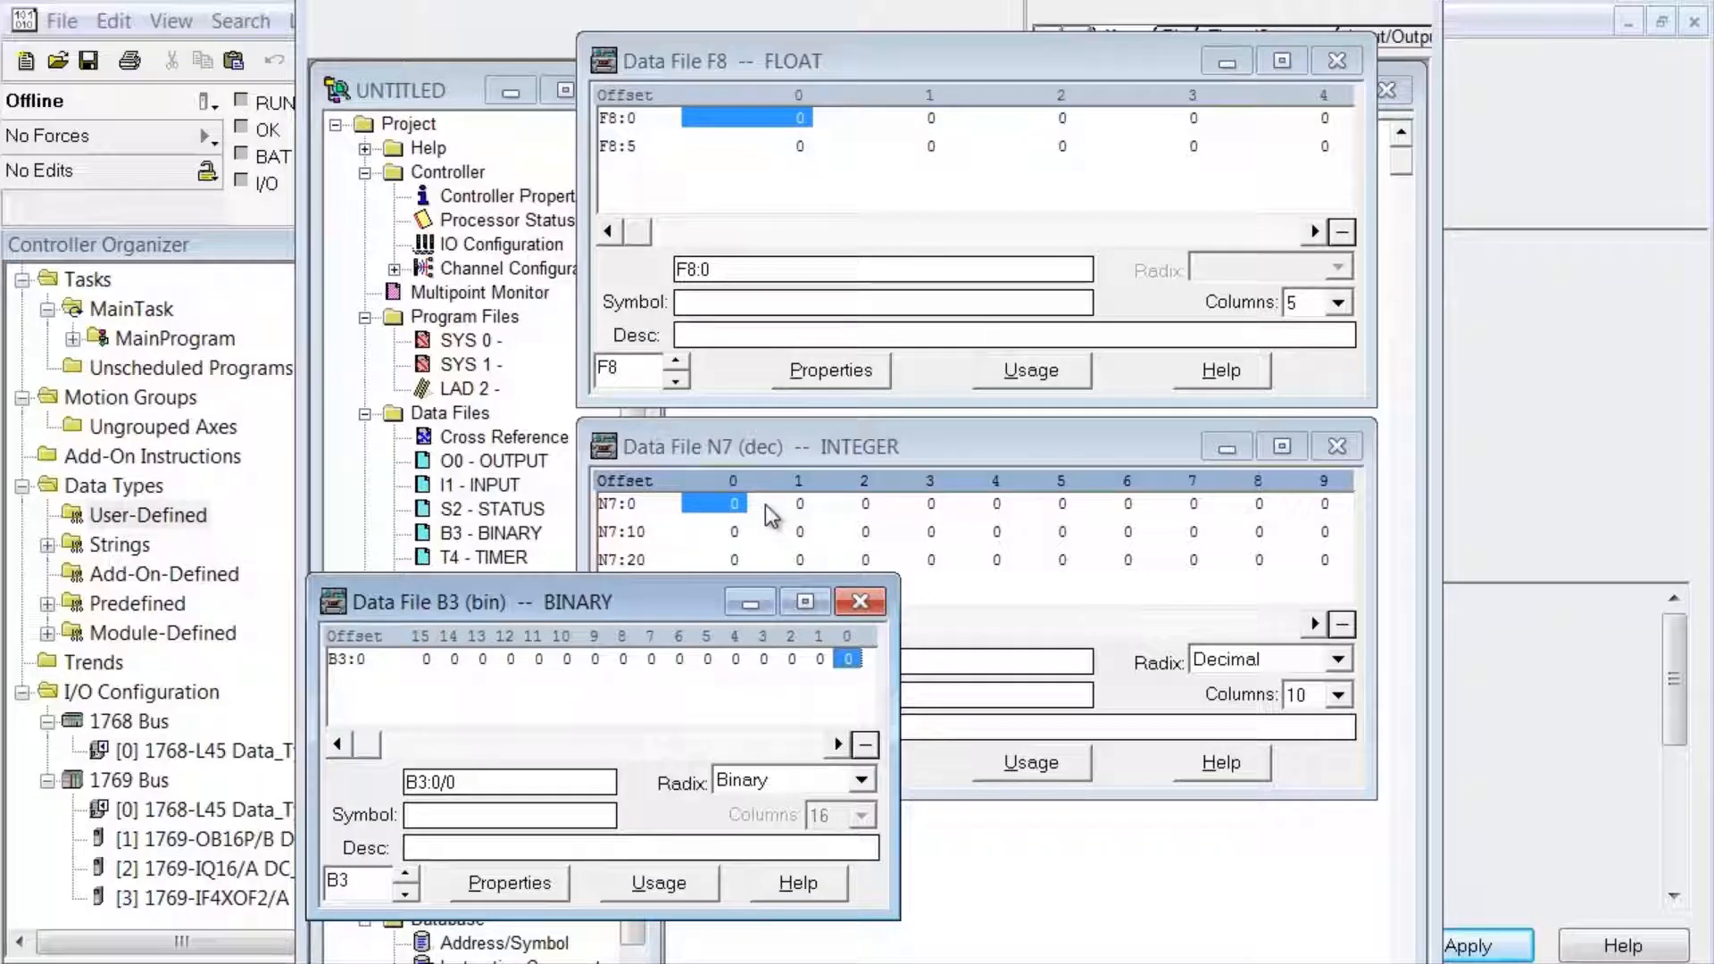
Close the B3, N7 and F8 data file windows and switch back to the Data_Types project in RSLogix 5000
{"action": "left_click", "coordinate": [860, 604]}
{"action": "left_click", "coordinate": [1336, 446]}
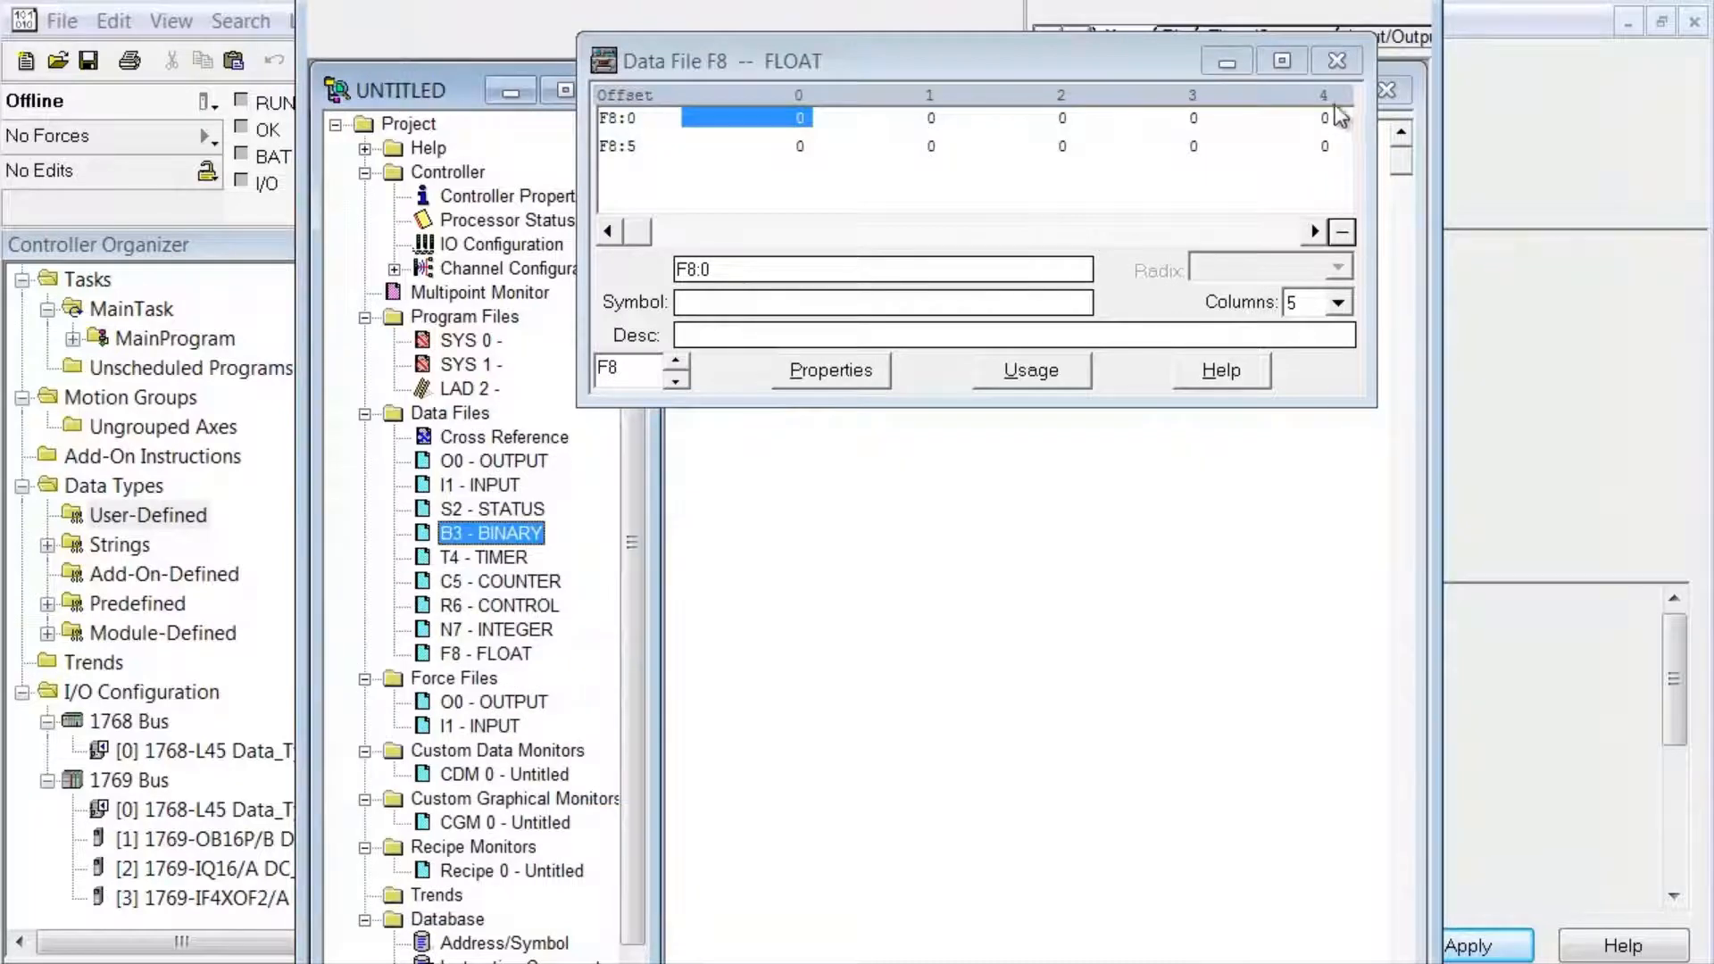
{"action": "left_click", "coordinate": [1336, 60]}
{"action": "left_click", "coordinate": [1292, 2]}
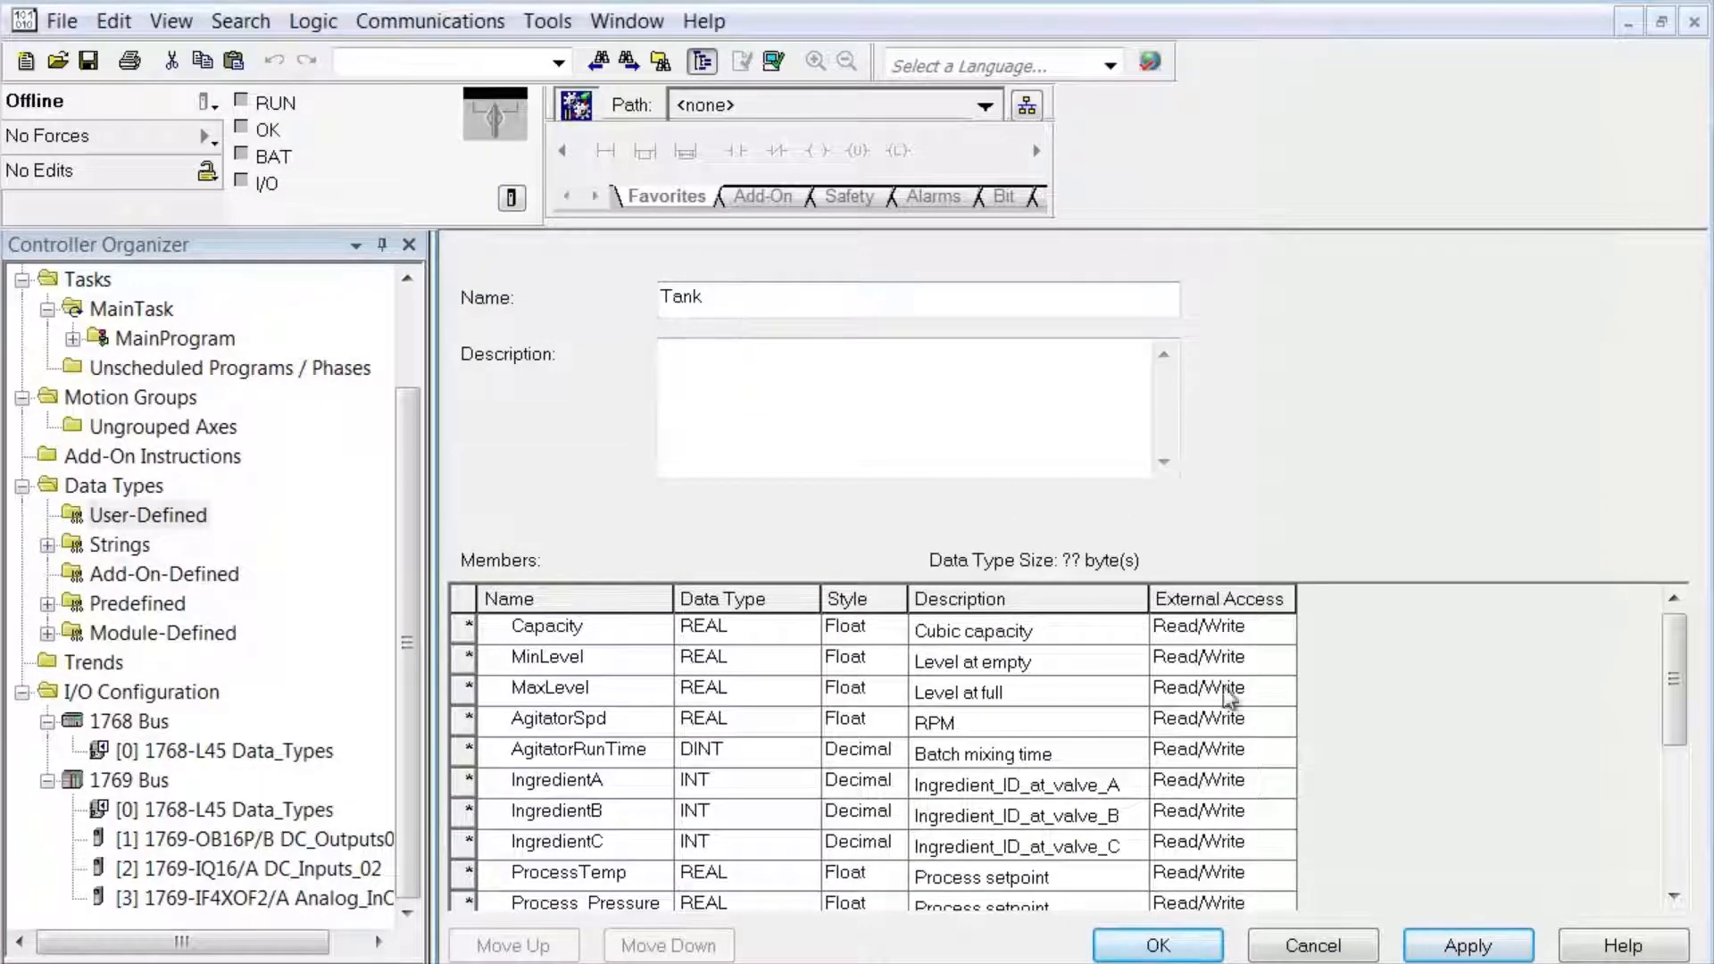
Save the Tank data type definition and reopen it from the user-defined types to review its members
{"action": "left_click", "coordinate": [1464, 944]}
{"action": "left_click", "coordinate": [1157, 944]}
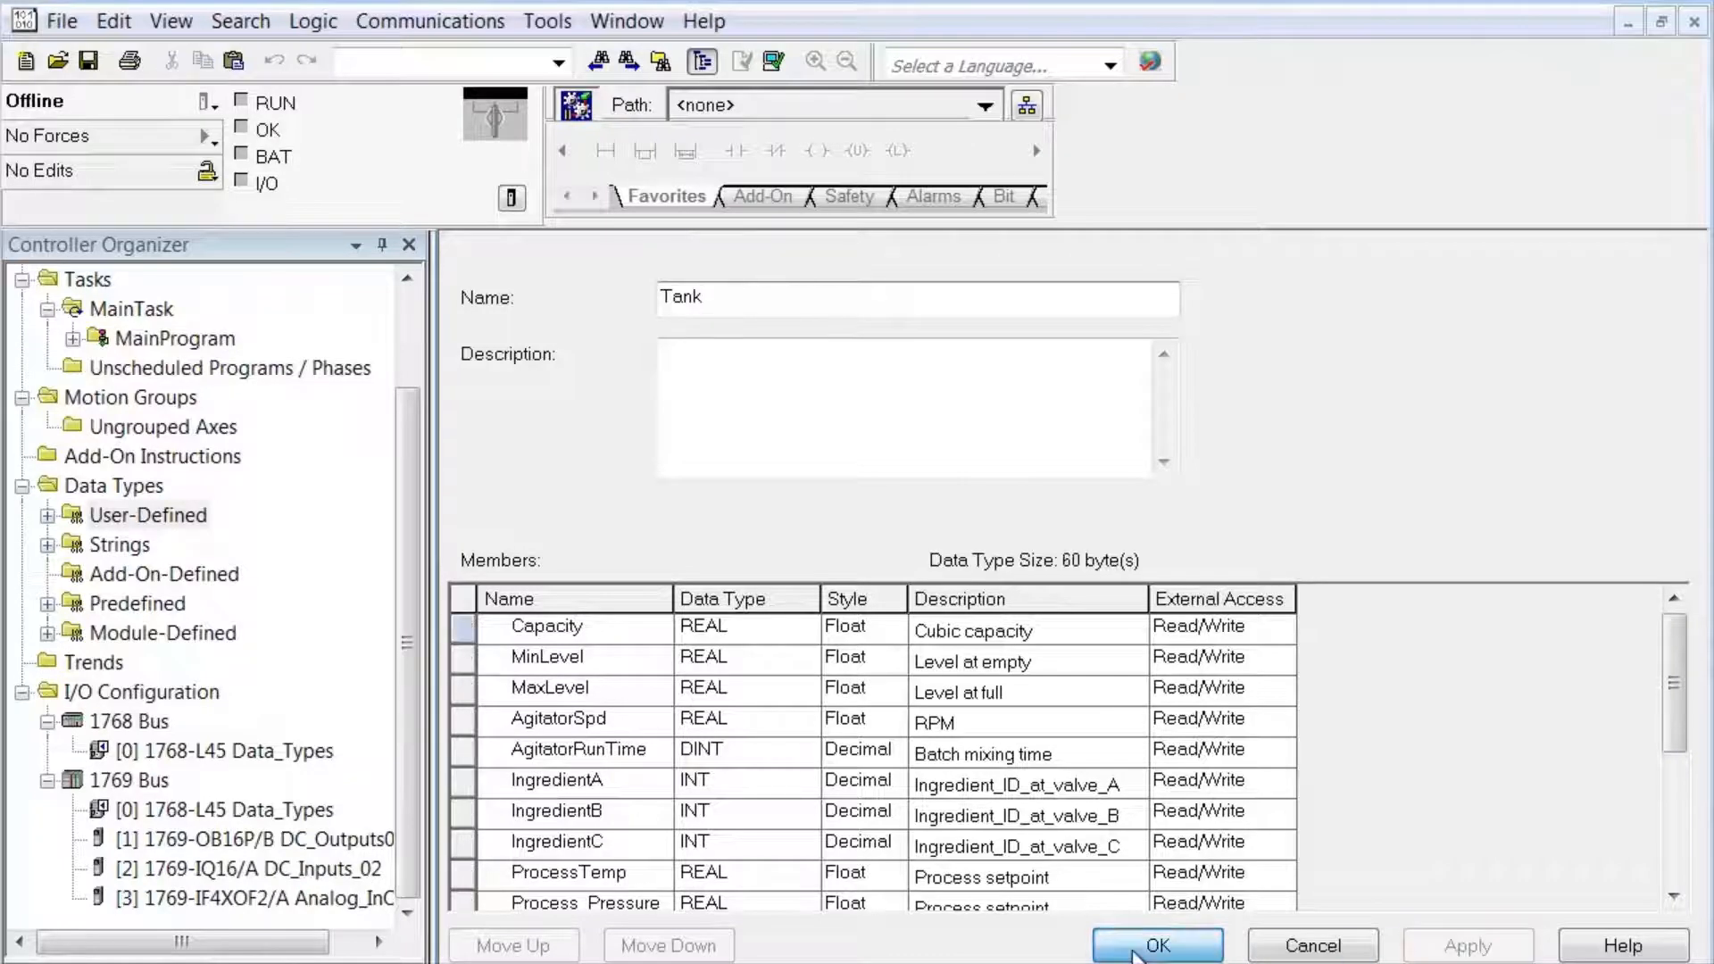
{"action": "left_click", "coordinate": [48, 516]}
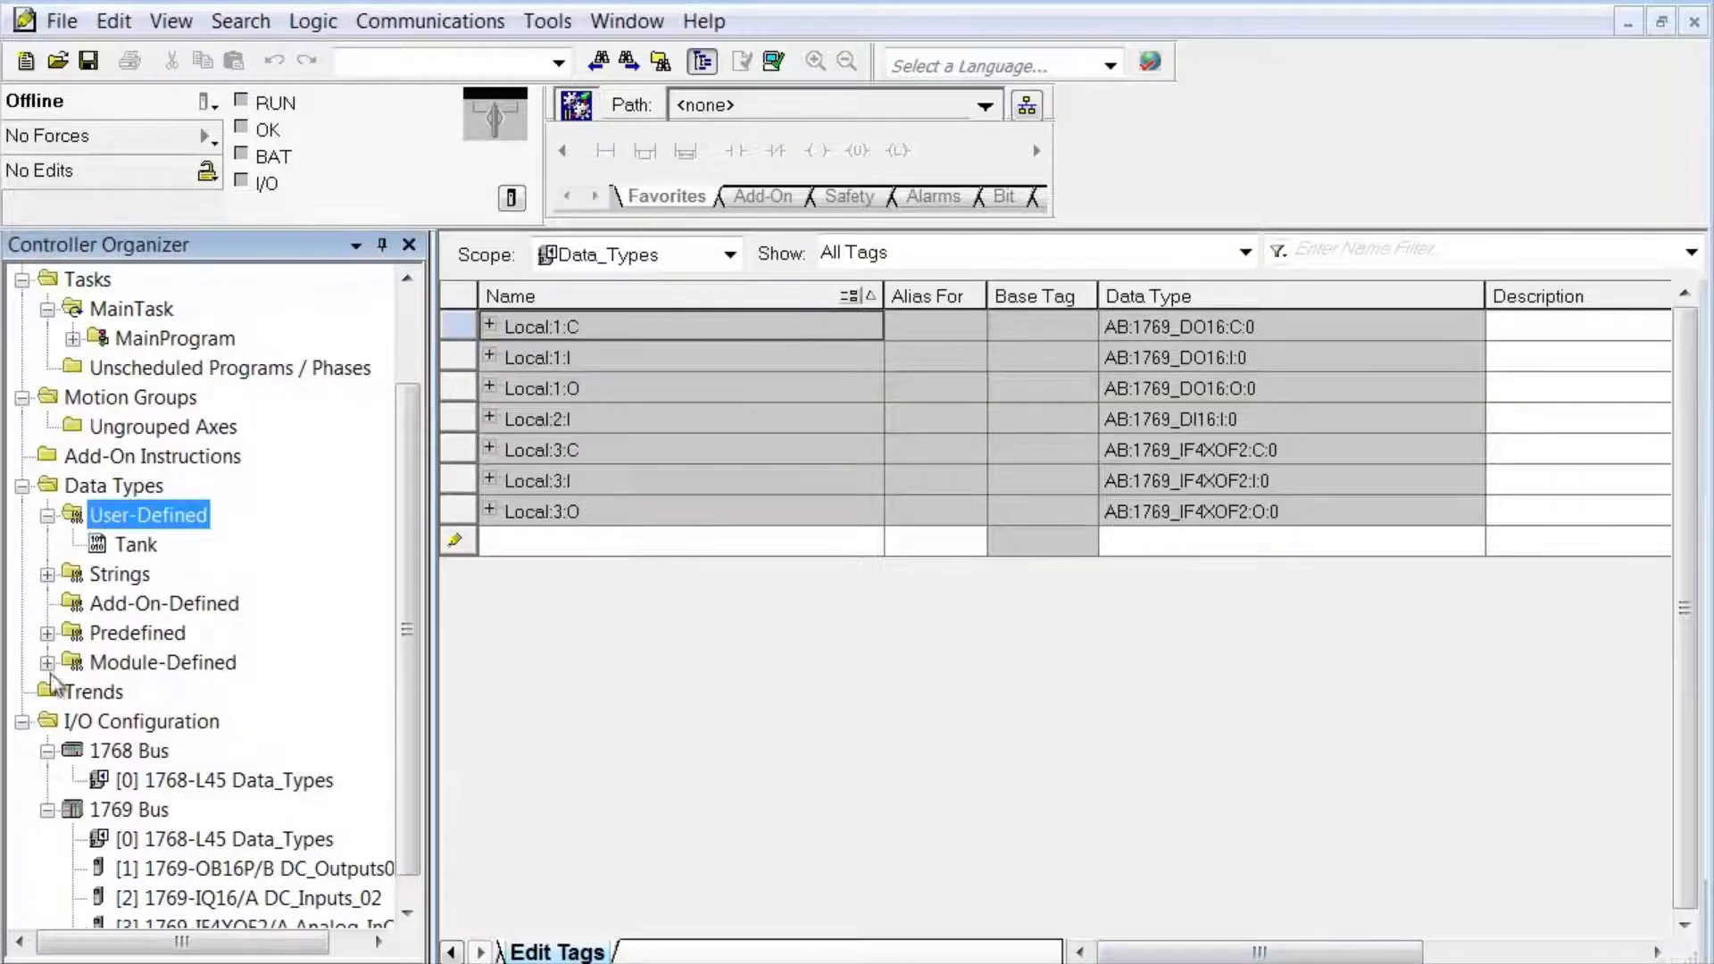
{"action": "left_click", "coordinate": [141, 546]}
{"action": "double_click", "coordinate": [138, 545]}
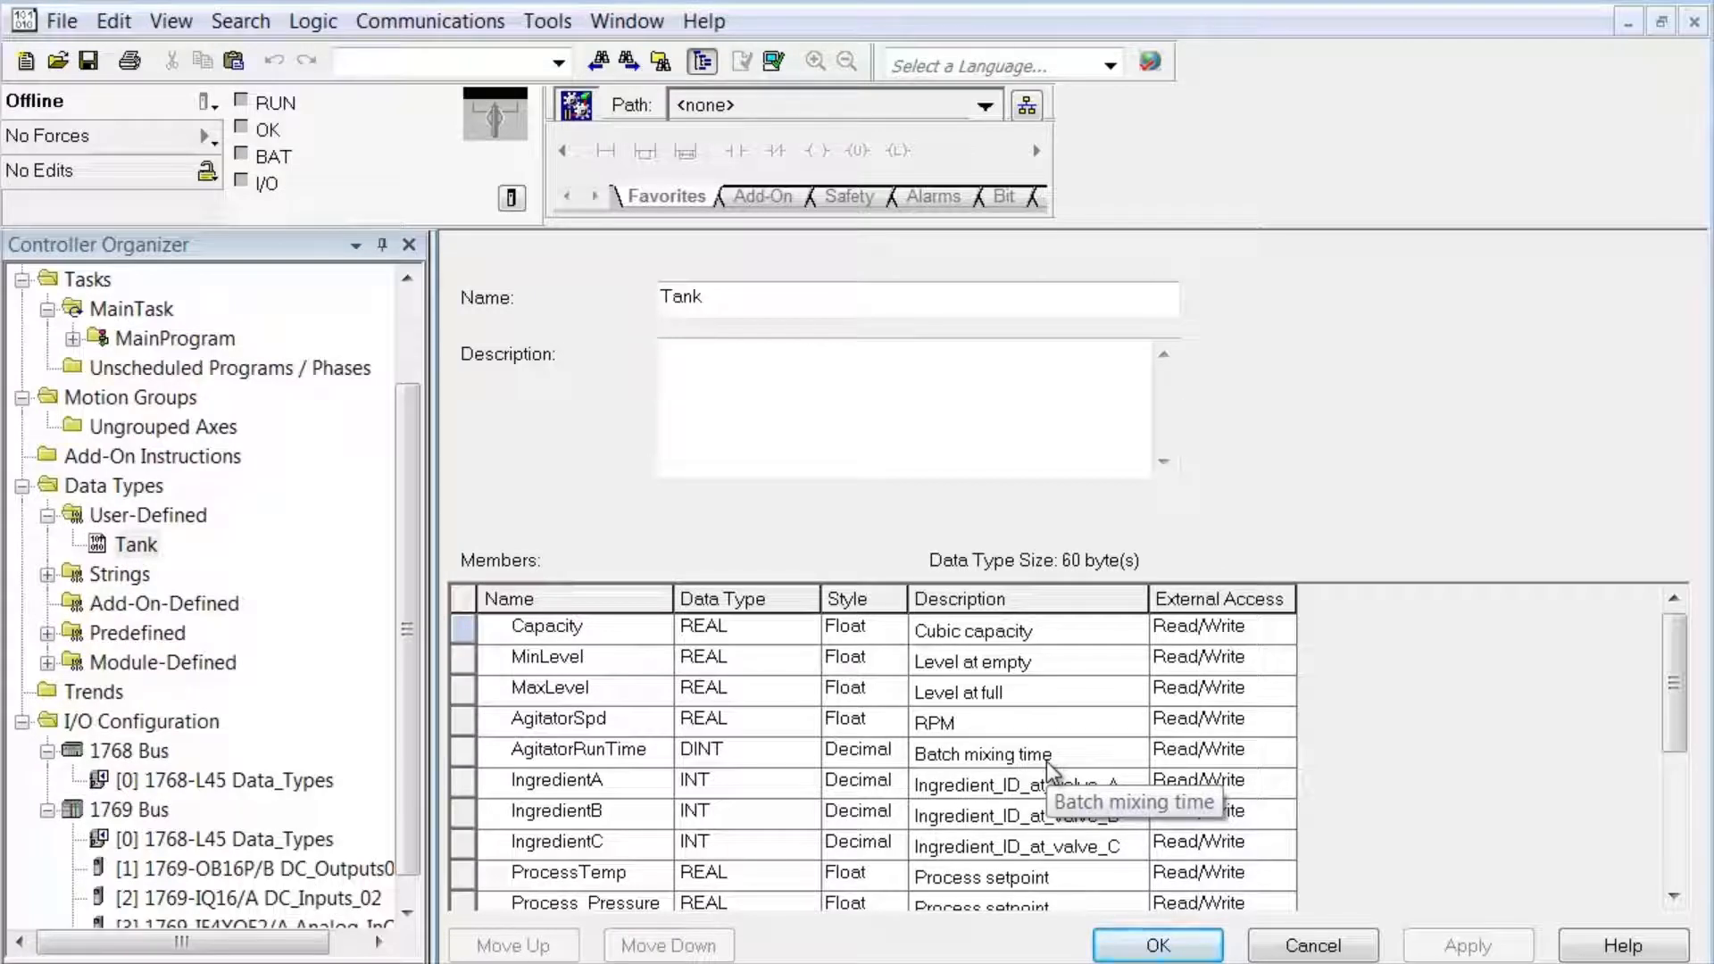
{"action": "left_click", "coordinate": [1312, 945]}
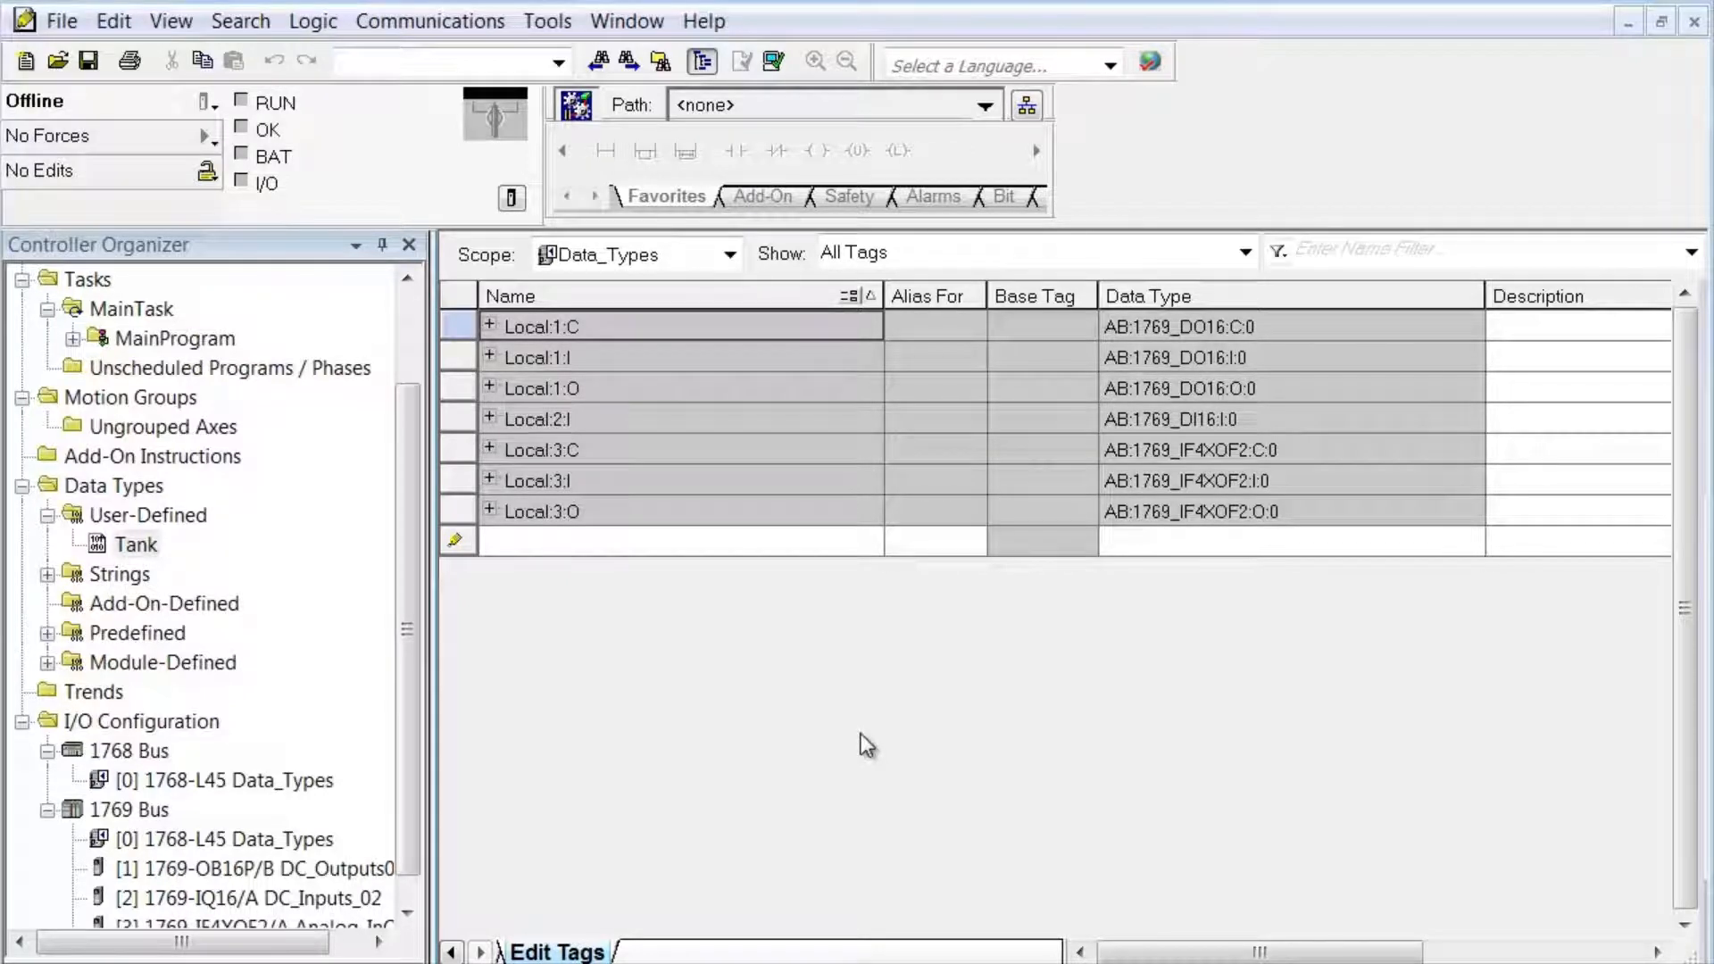
Create a controller tag named PreMix with data type Tank and inspect its member structure
{"action": "left_click", "coordinate": [525, 546]}
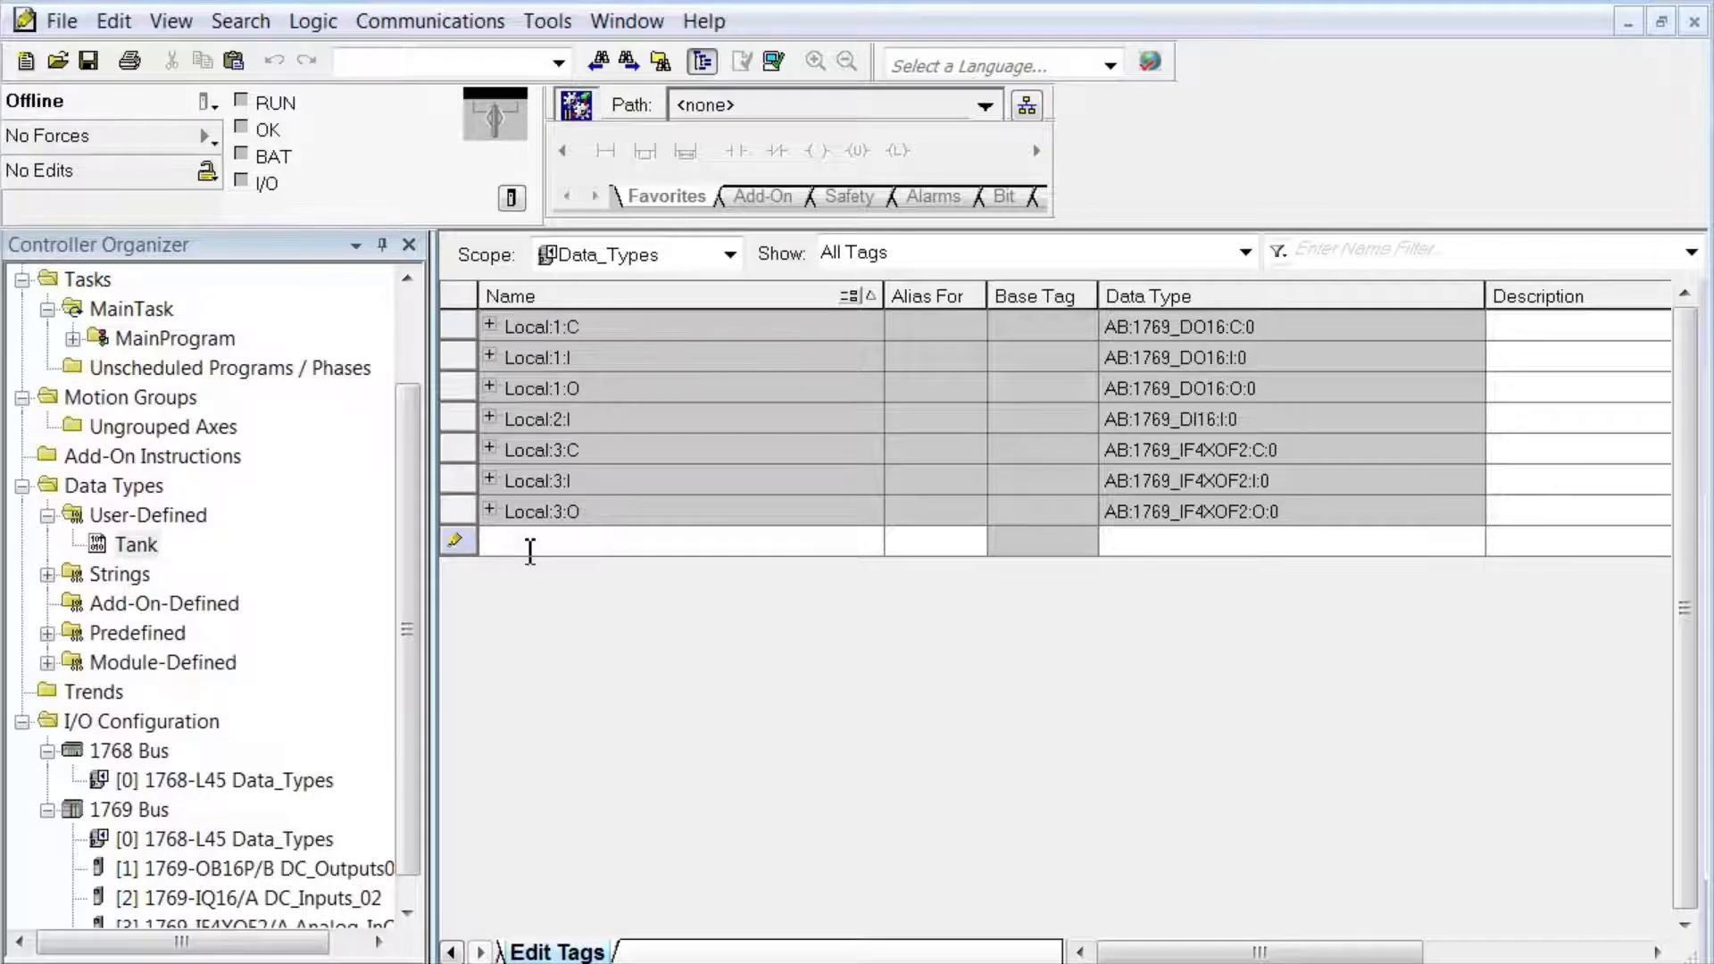
{"action": "type", "text": "Pre"}
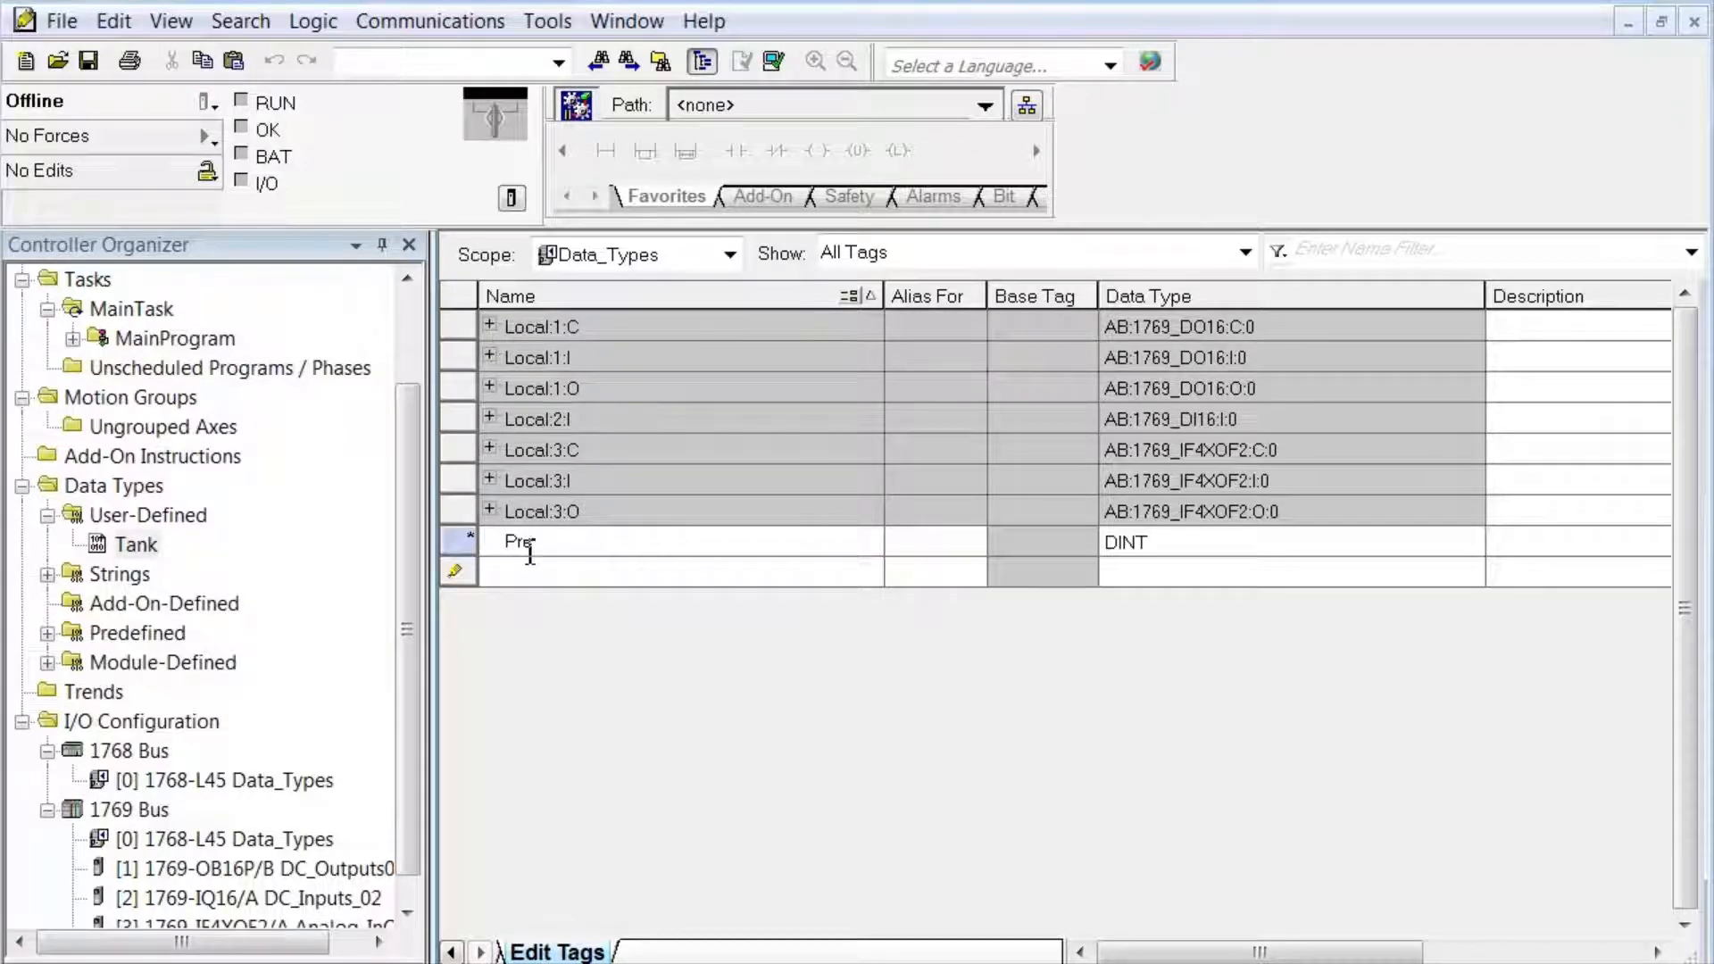
{"action": "type", "text": "Mix"}
{"action": "left_click", "coordinate": [1166, 543]}
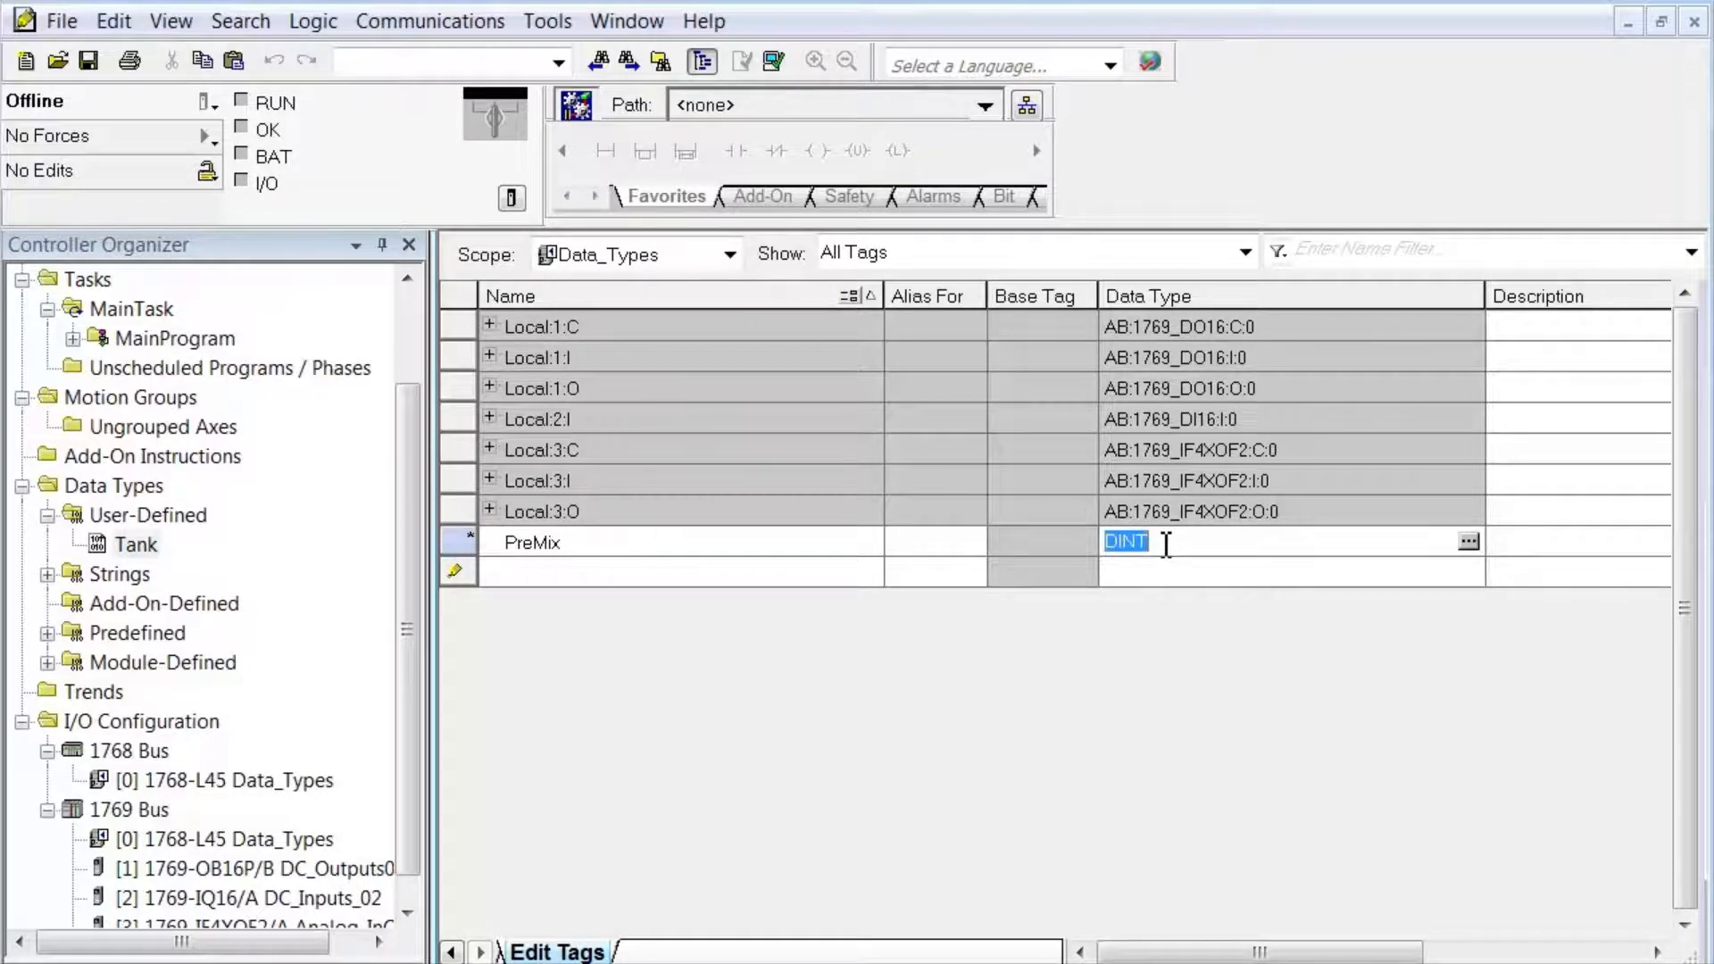
{"action": "type", "text": "Tank"}
{"action": "key", "text": "Return"}
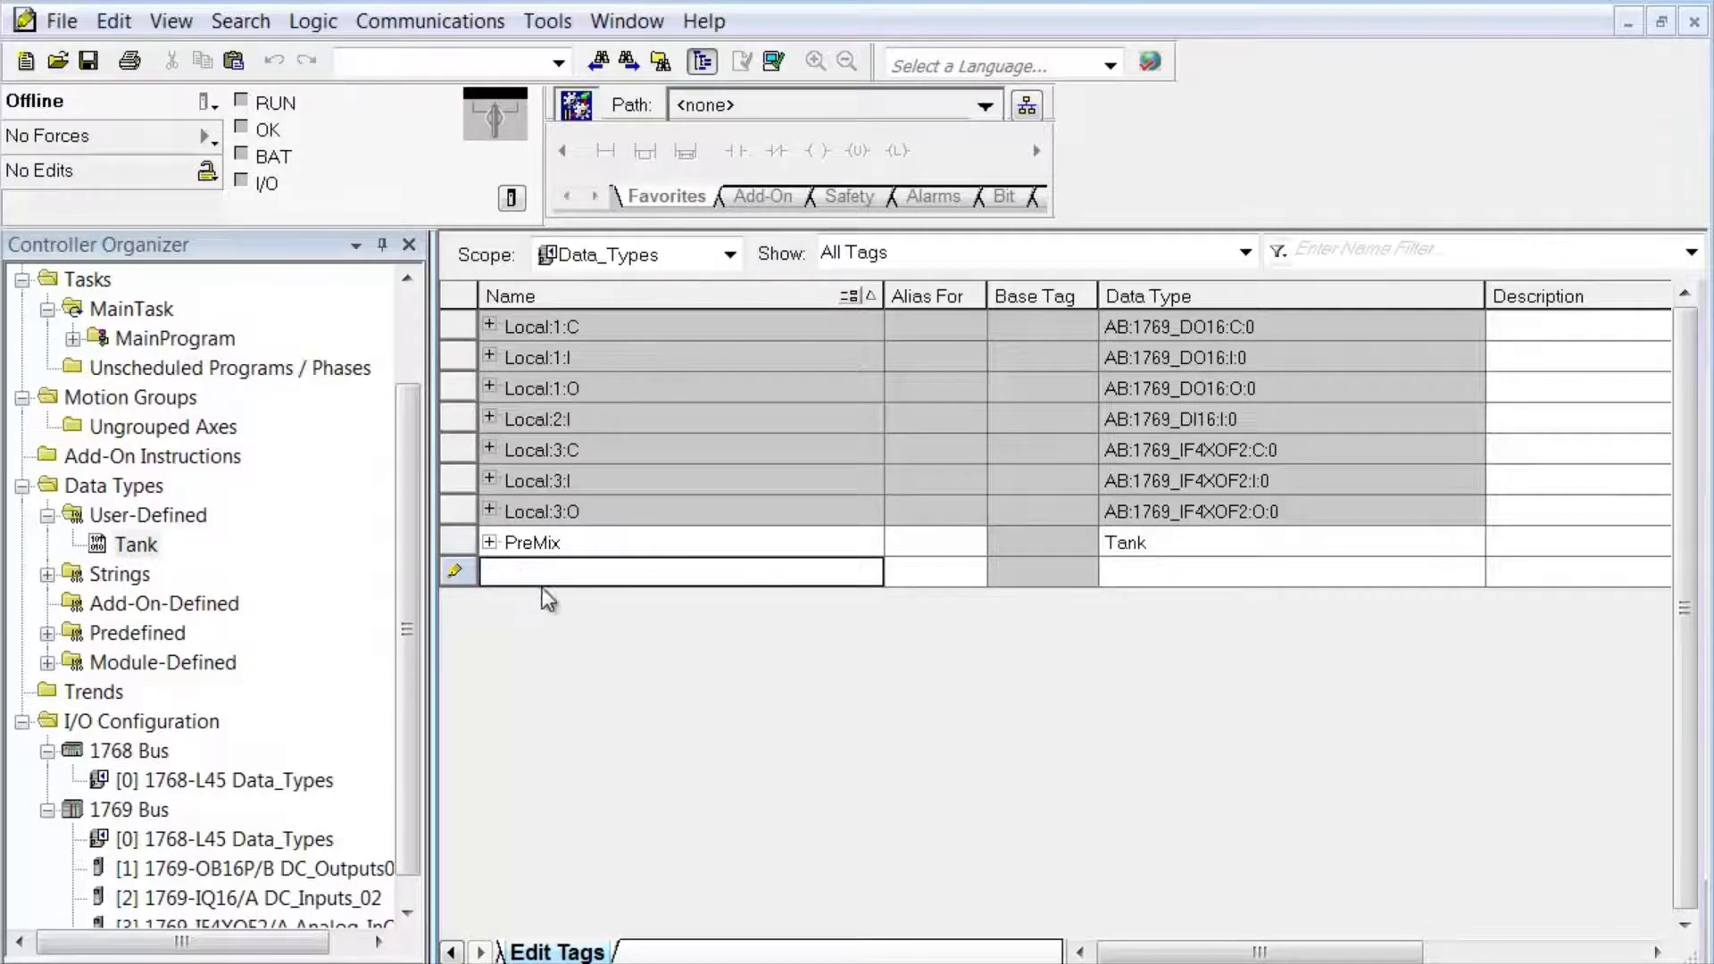
{"action": "left_click", "coordinate": [489, 543]}
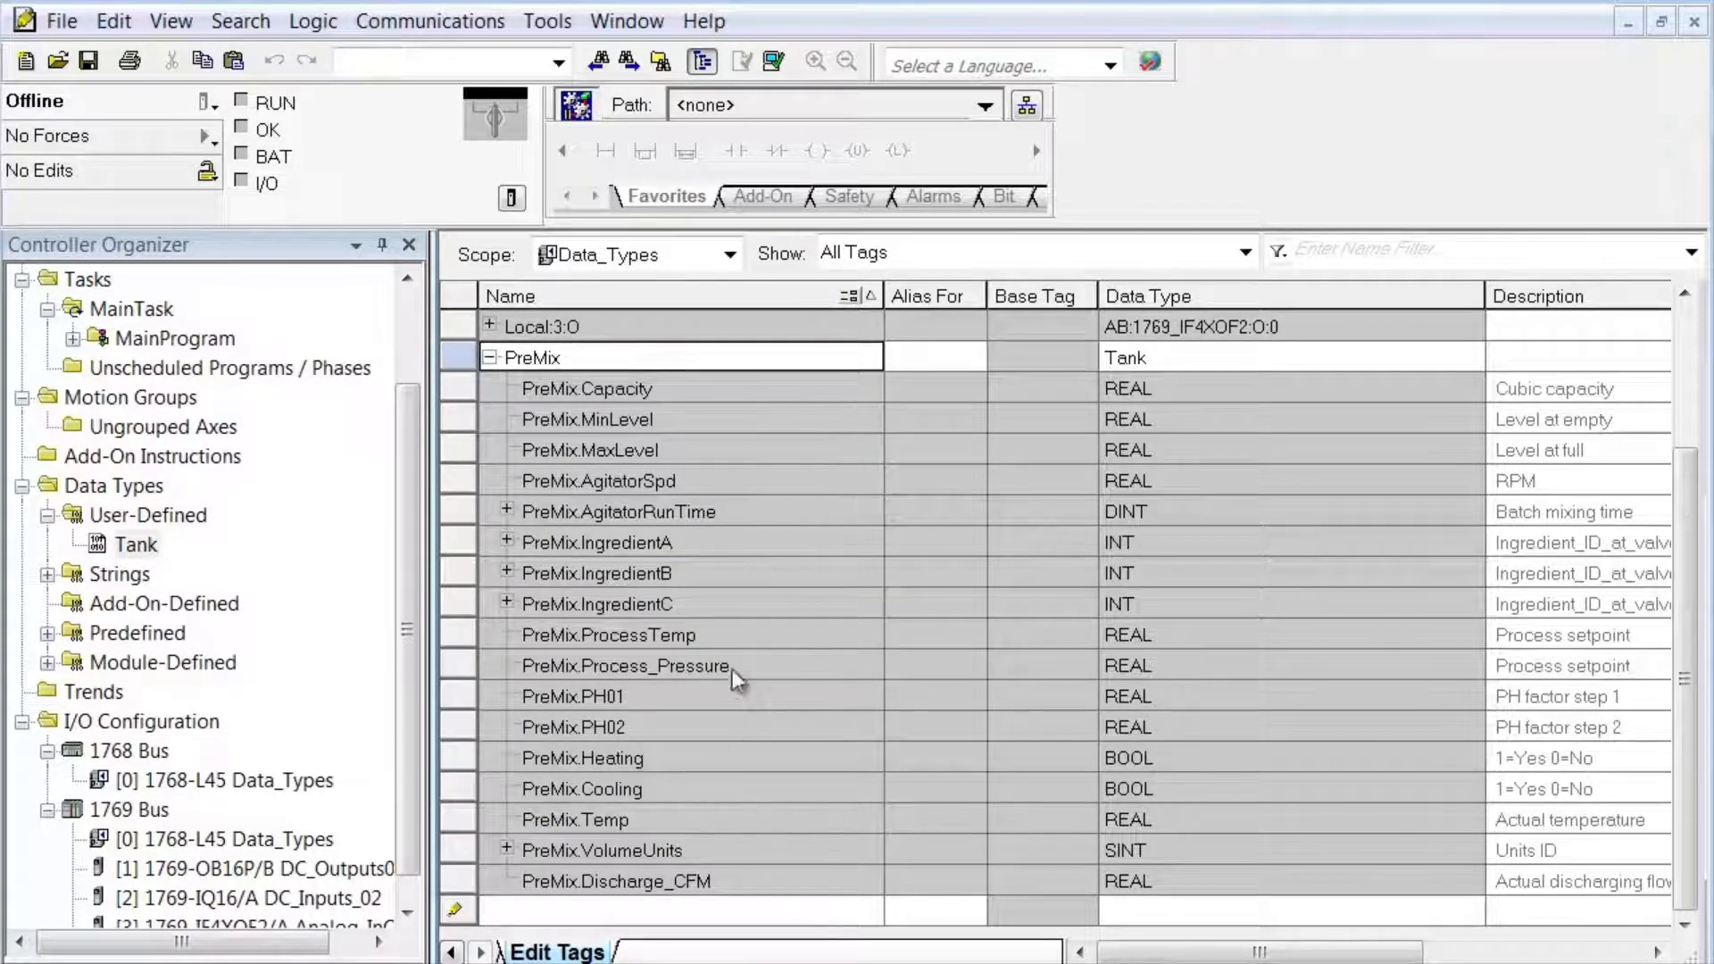
{"action": "left_click", "coordinate": [491, 358]}
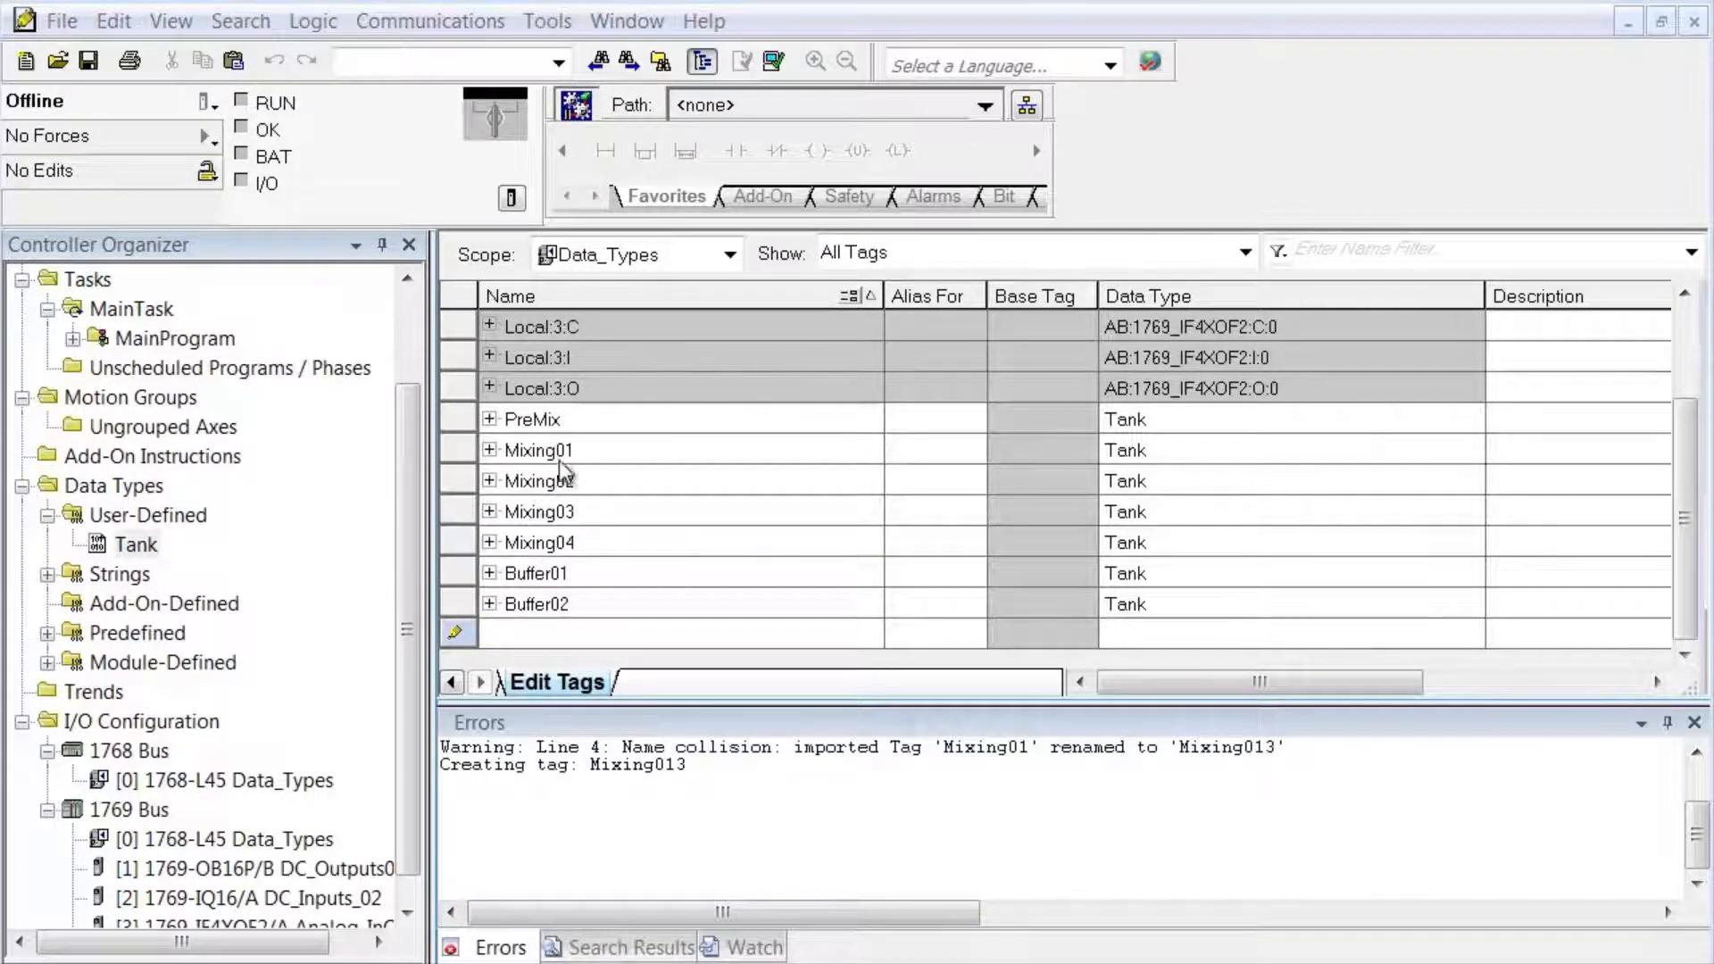
Compare the members of the PreMix and Mixing01 tags, collapsing each one after viewing
{"action": "left_click", "coordinate": [489, 418]}
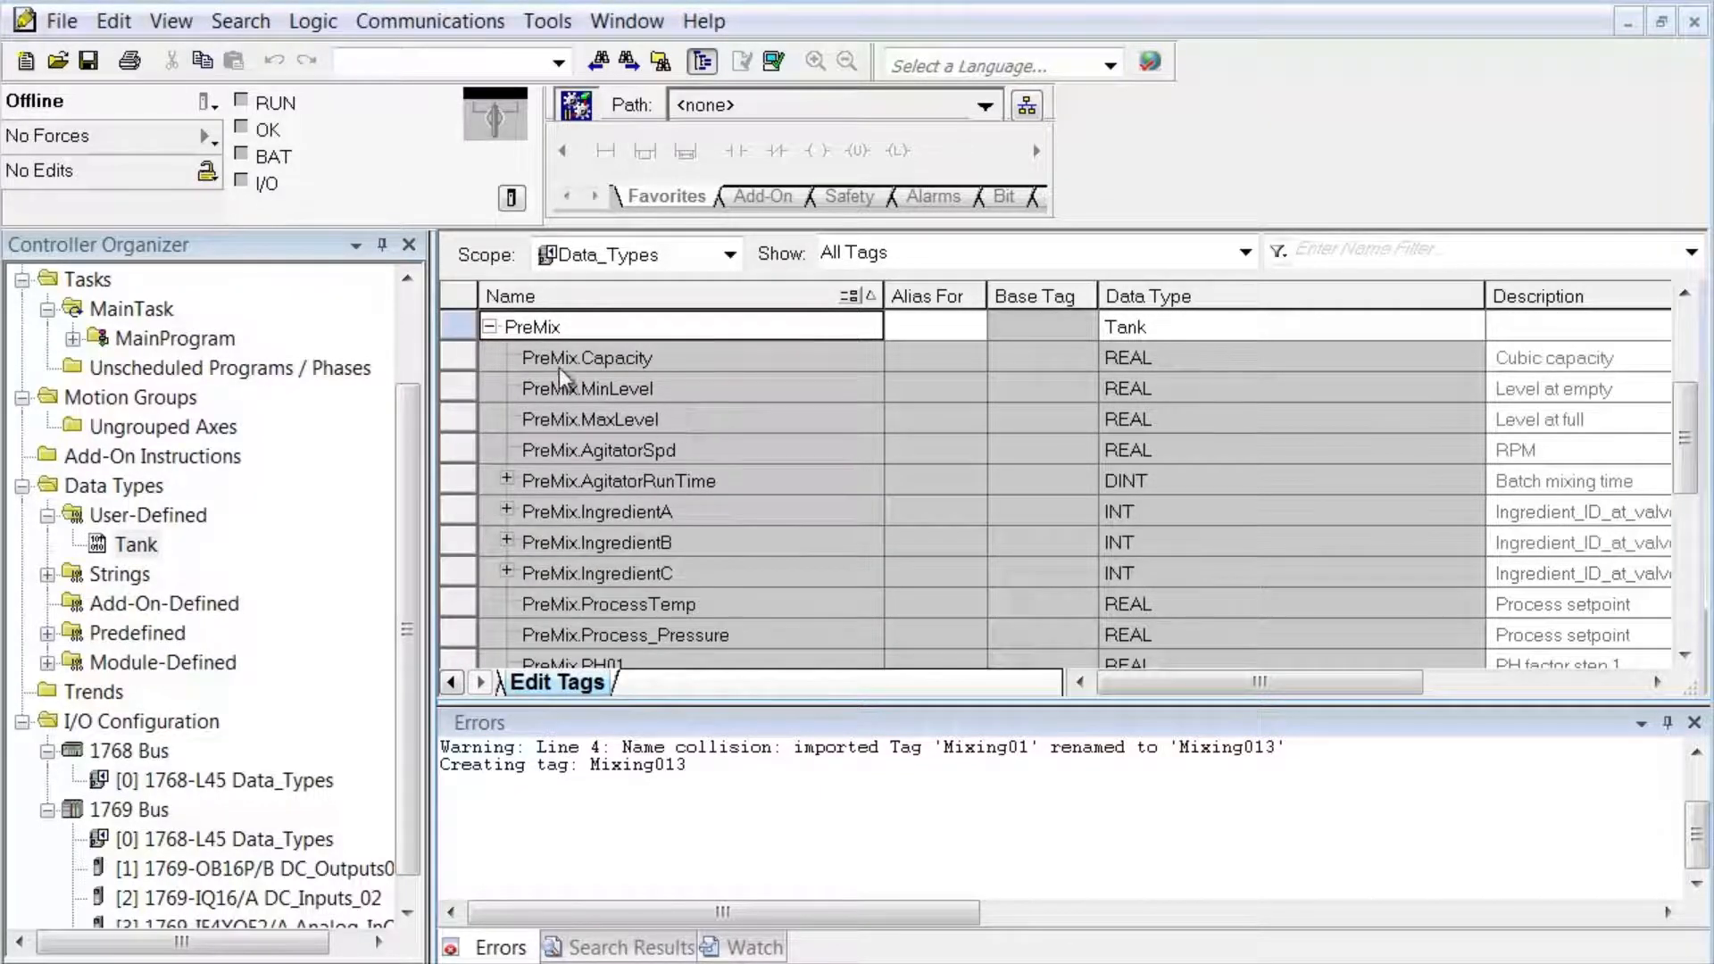
{"action": "left_click", "coordinate": [489, 326]}
{"action": "left_click", "coordinate": [490, 451]}
{"action": "left_click", "coordinate": [489, 450]}
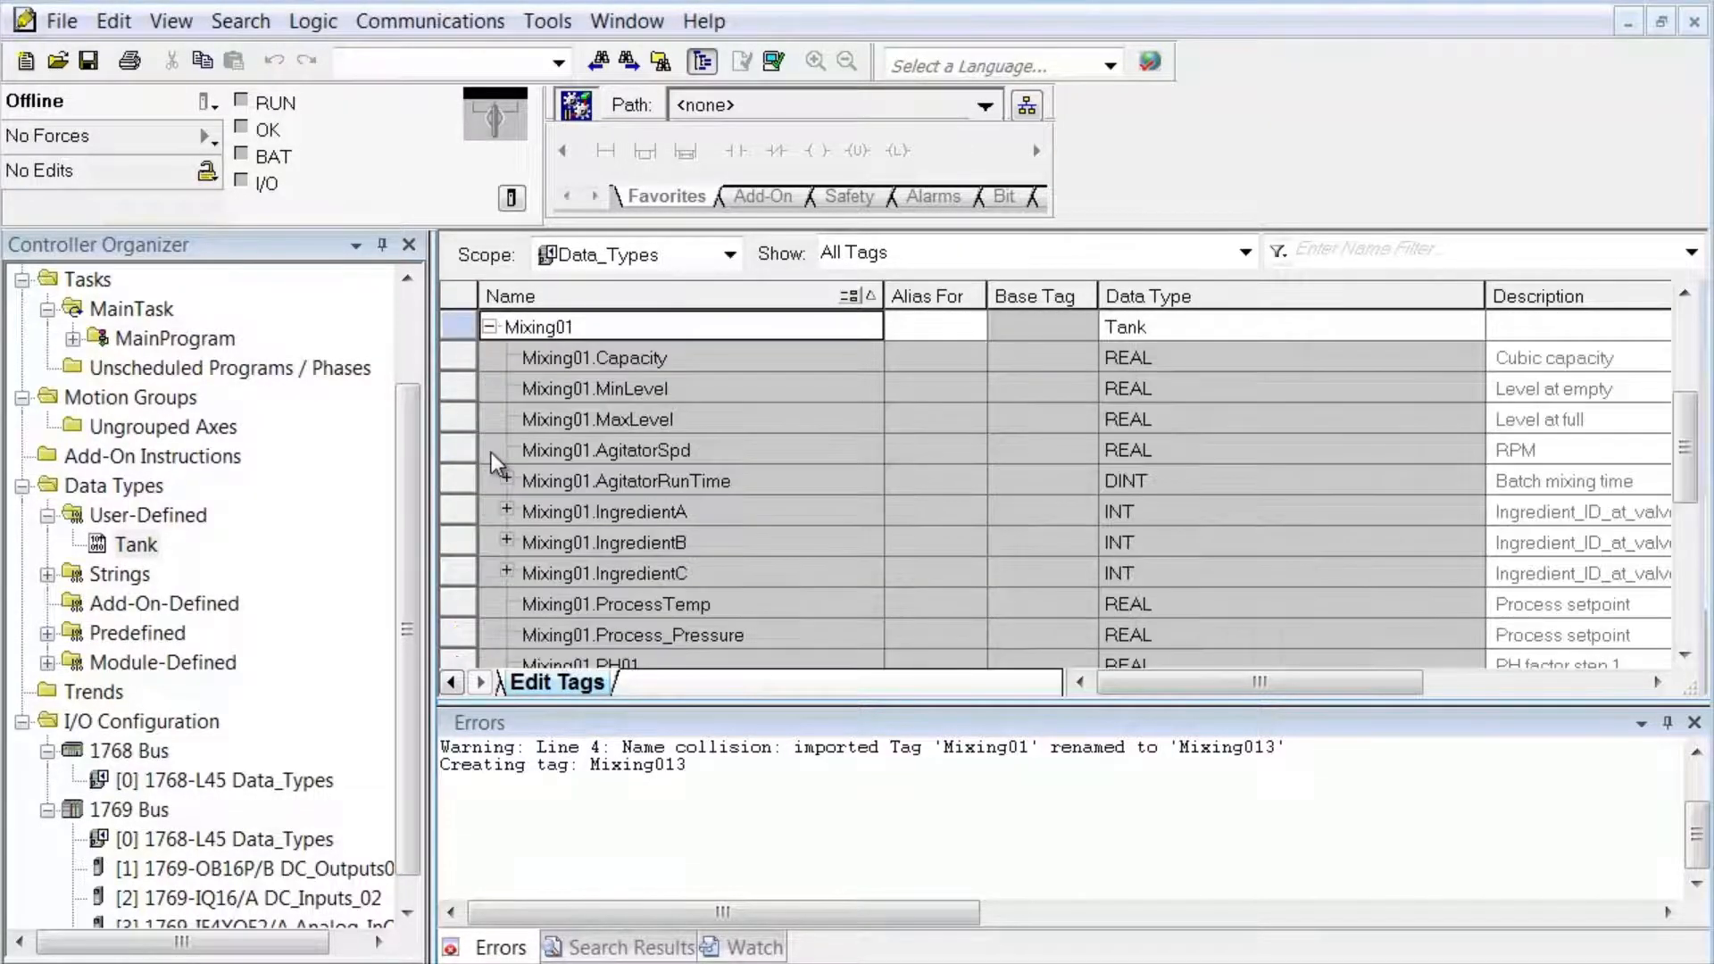
{"action": "left_click", "coordinate": [490, 328]}
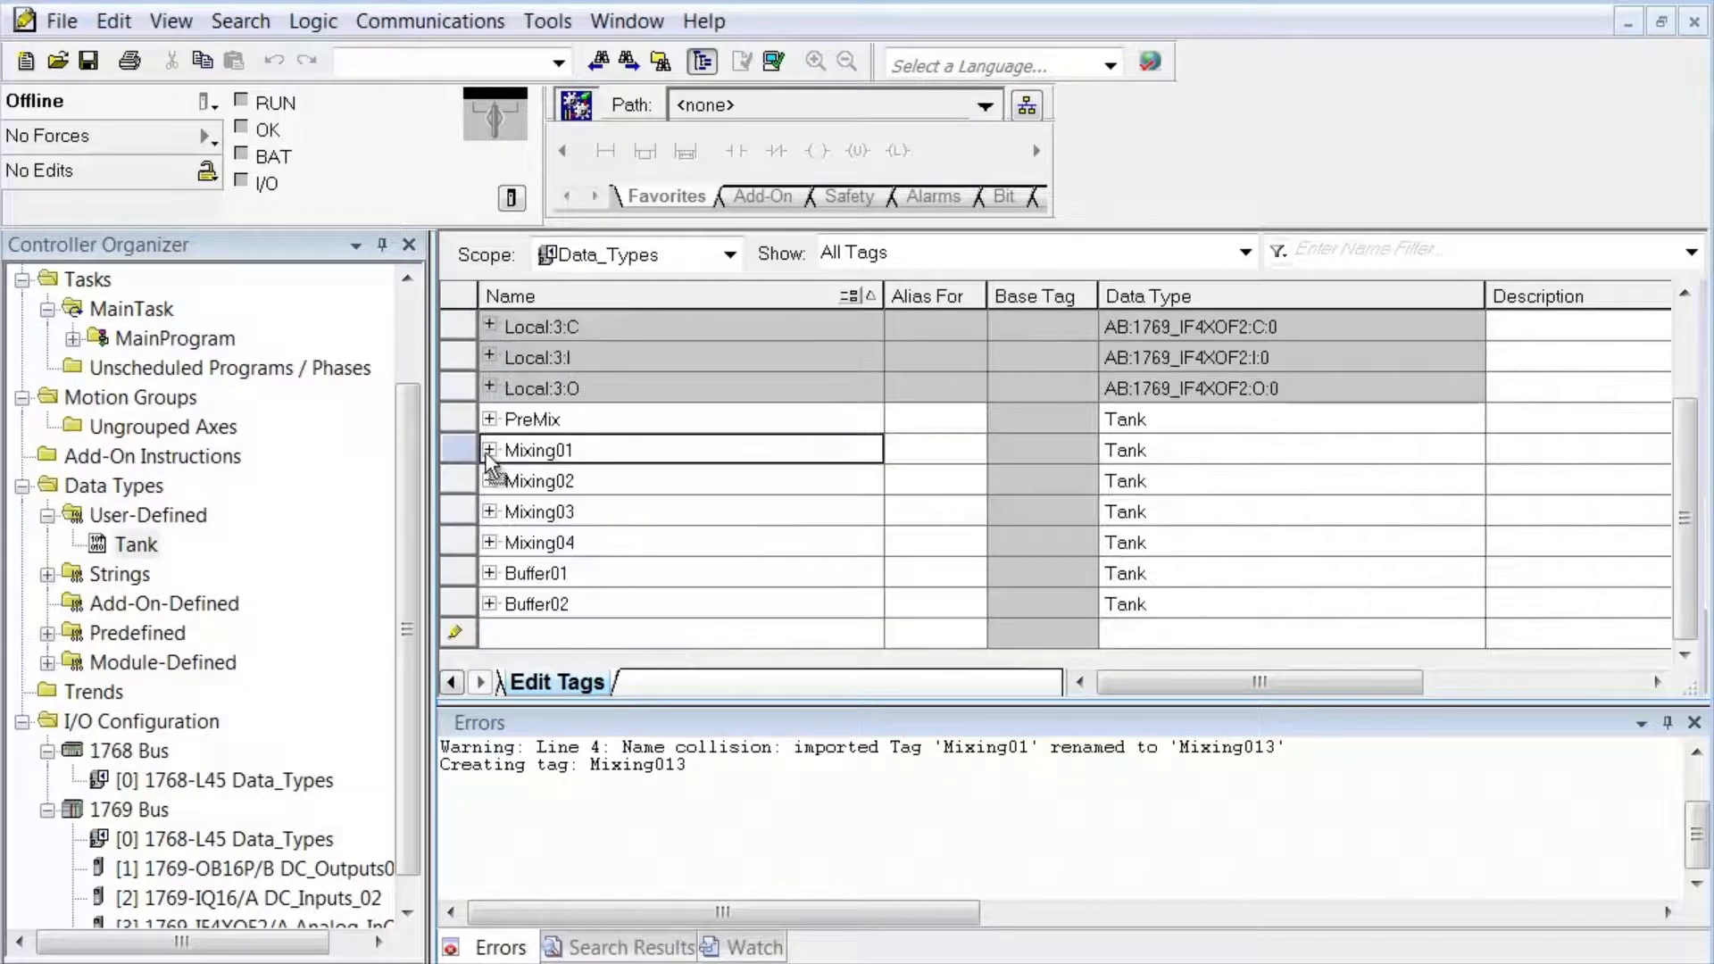
Inspect the members of the Mixing02, Buffer01, Buffer02 and Mixing03 tags, collapsing each one after viewing
{"action": "left_click", "coordinate": [489, 481]}
{"action": "left_click", "coordinate": [490, 481]}
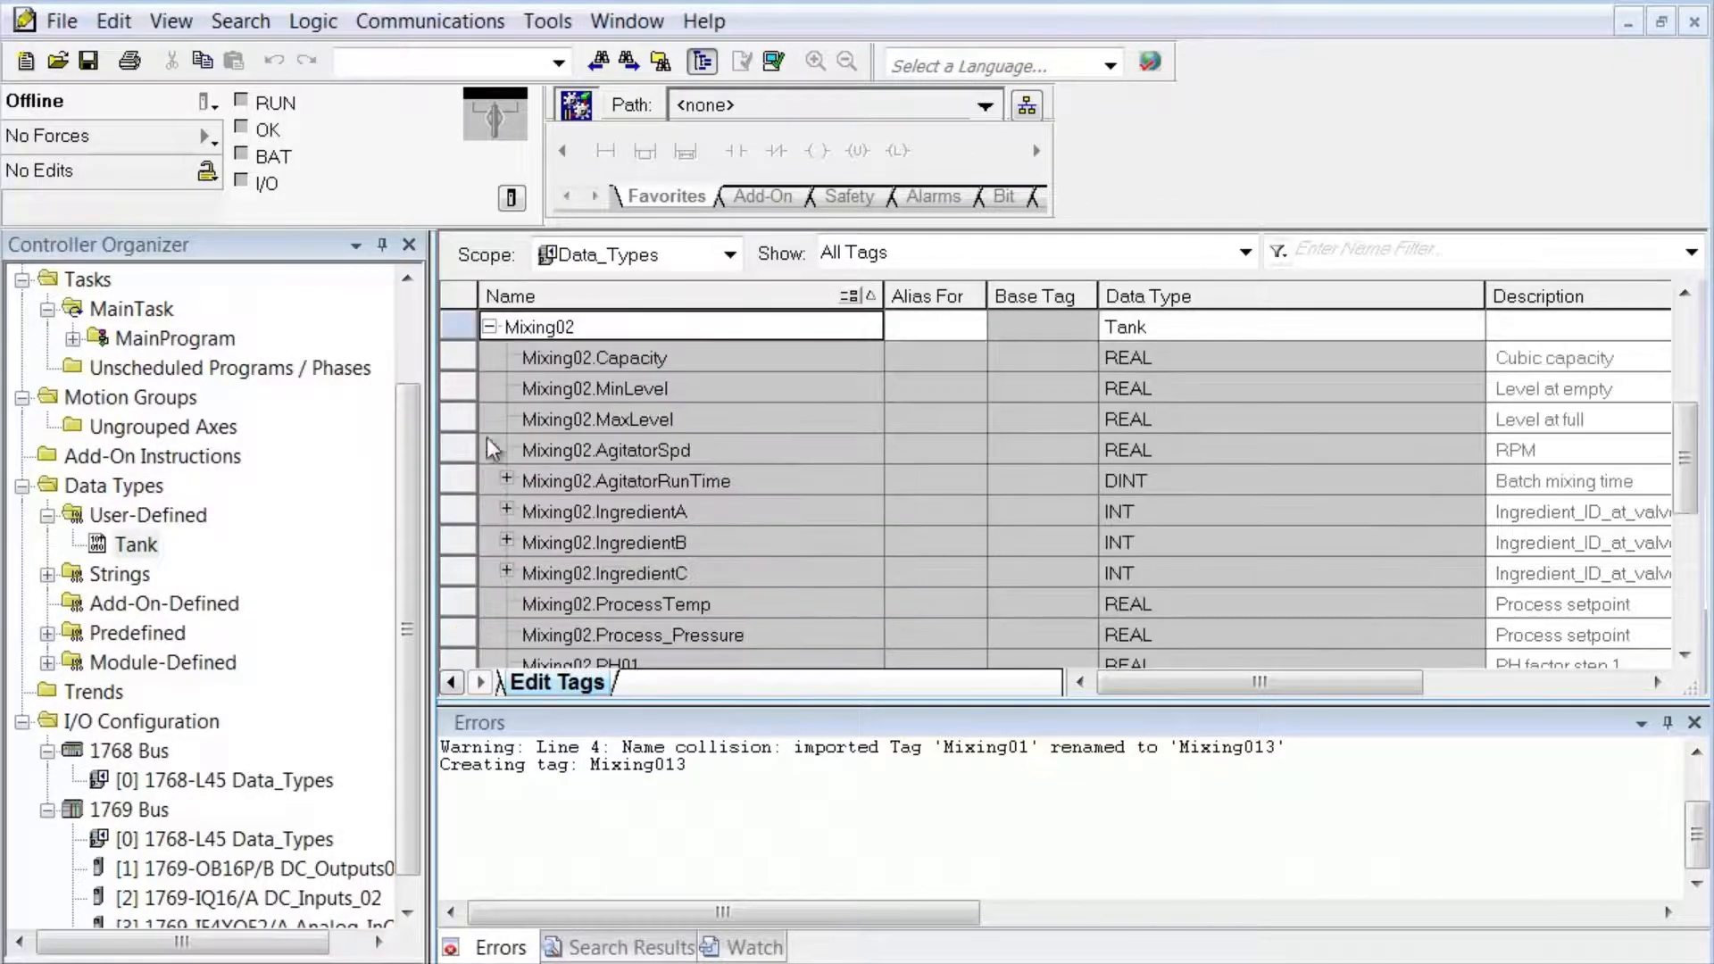
{"action": "left_click", "coordinate": [489, 328]}
{"action": "left_click", "coordinate": [490, 574]}
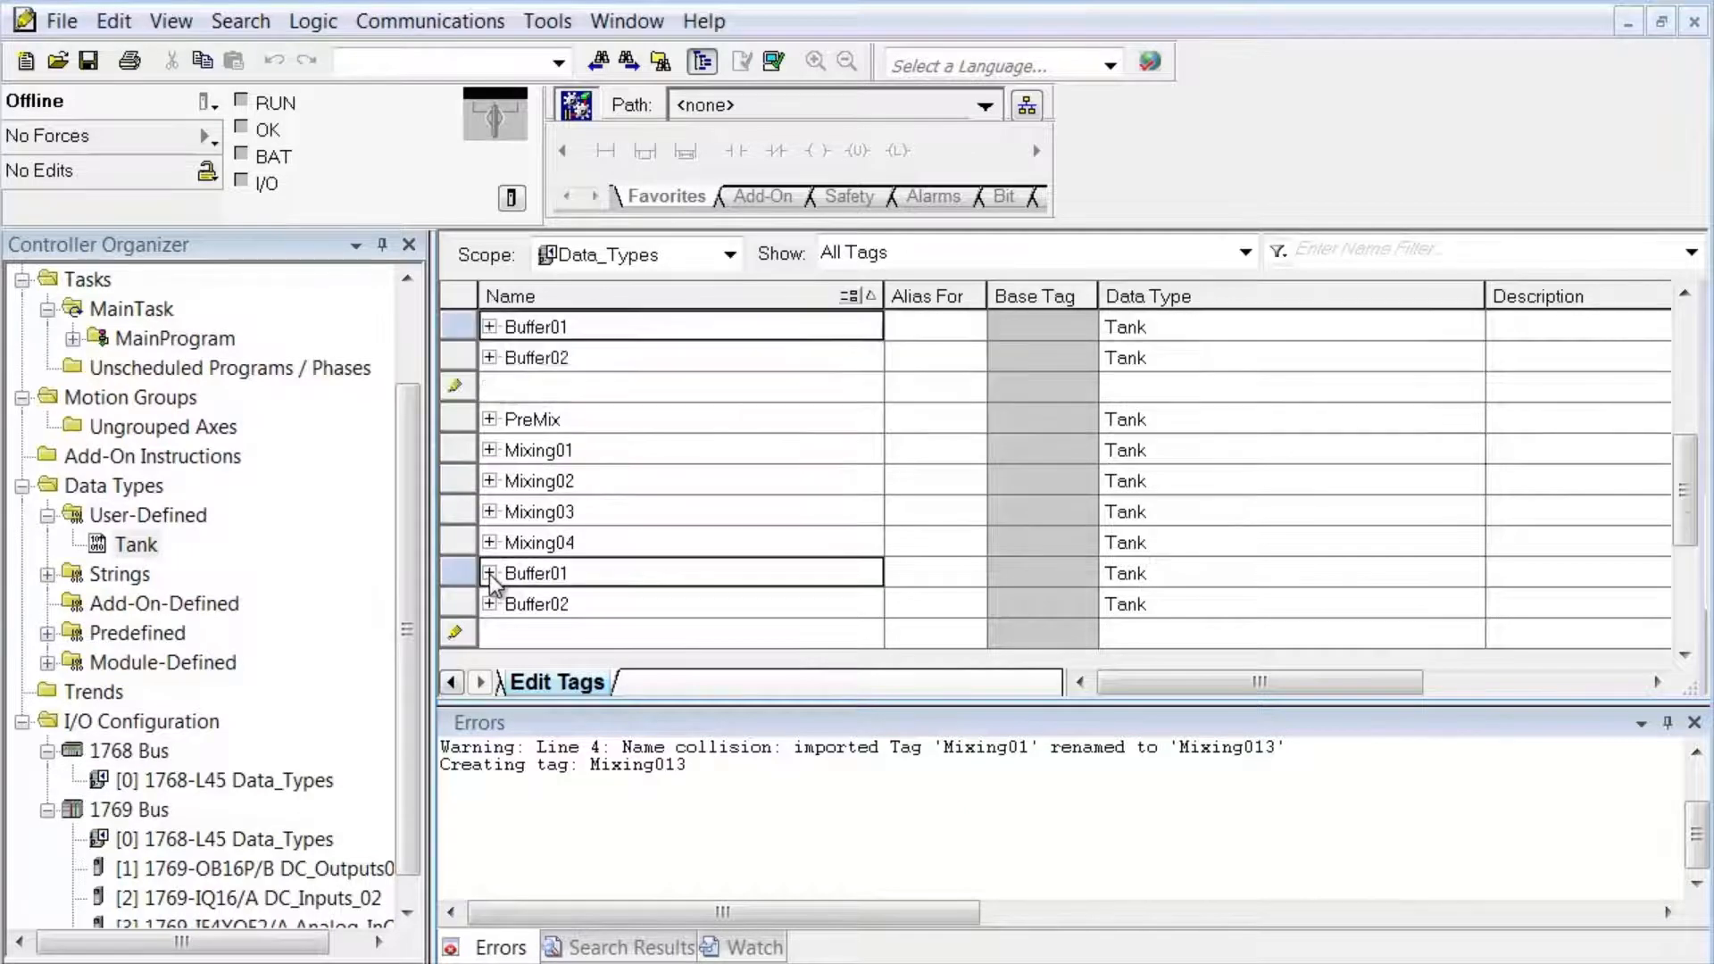
{"action": "left_click", "coordinate": [490, 574]}
{"action": "left_click", "coordinate": [489, 326]}
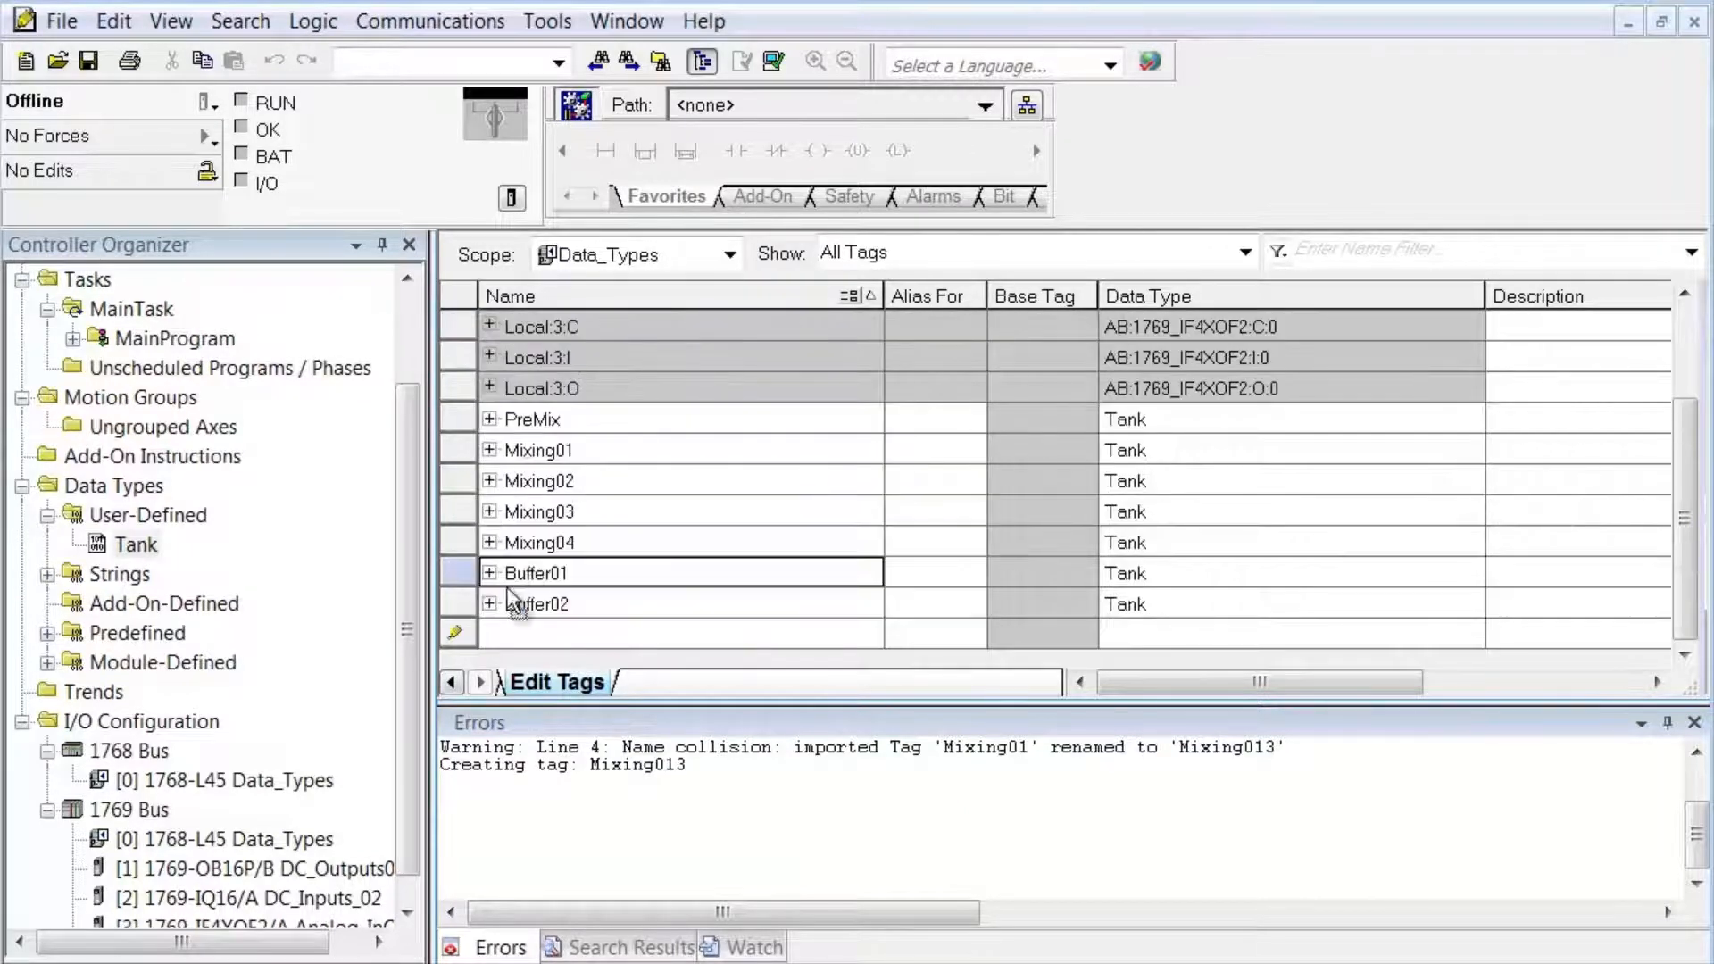
{"action": "left_click", "coordinate": [490, 602]}
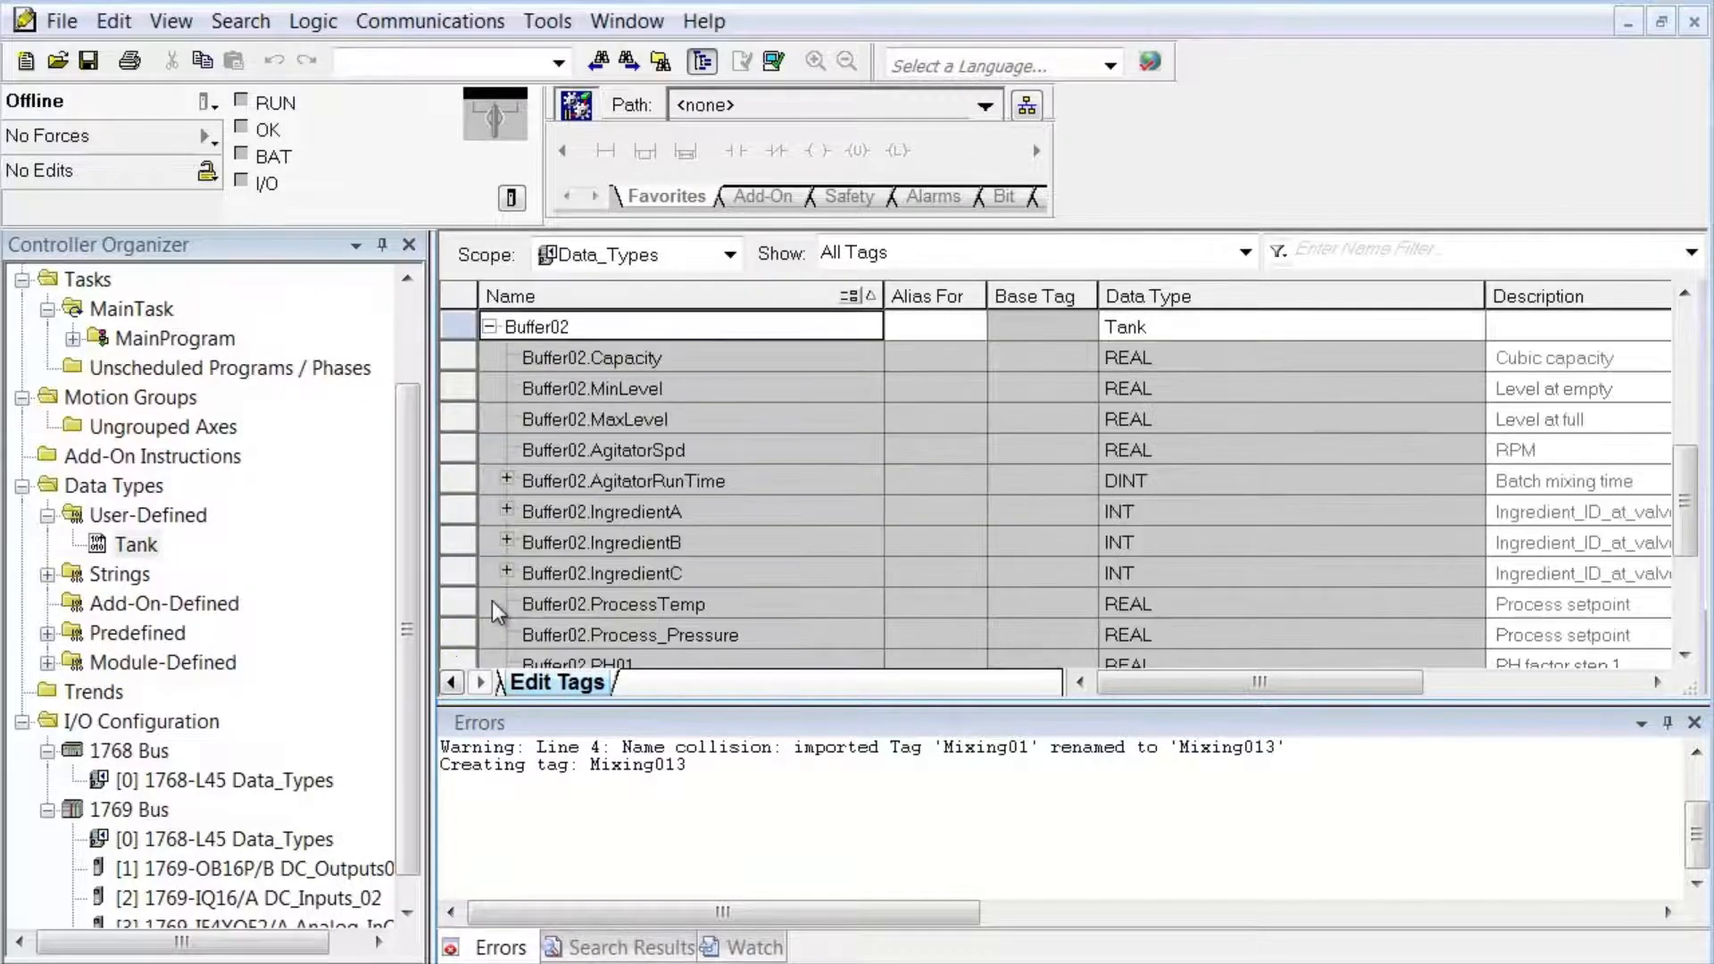
{"action": "left_click", "coordinate": [490, 327]}
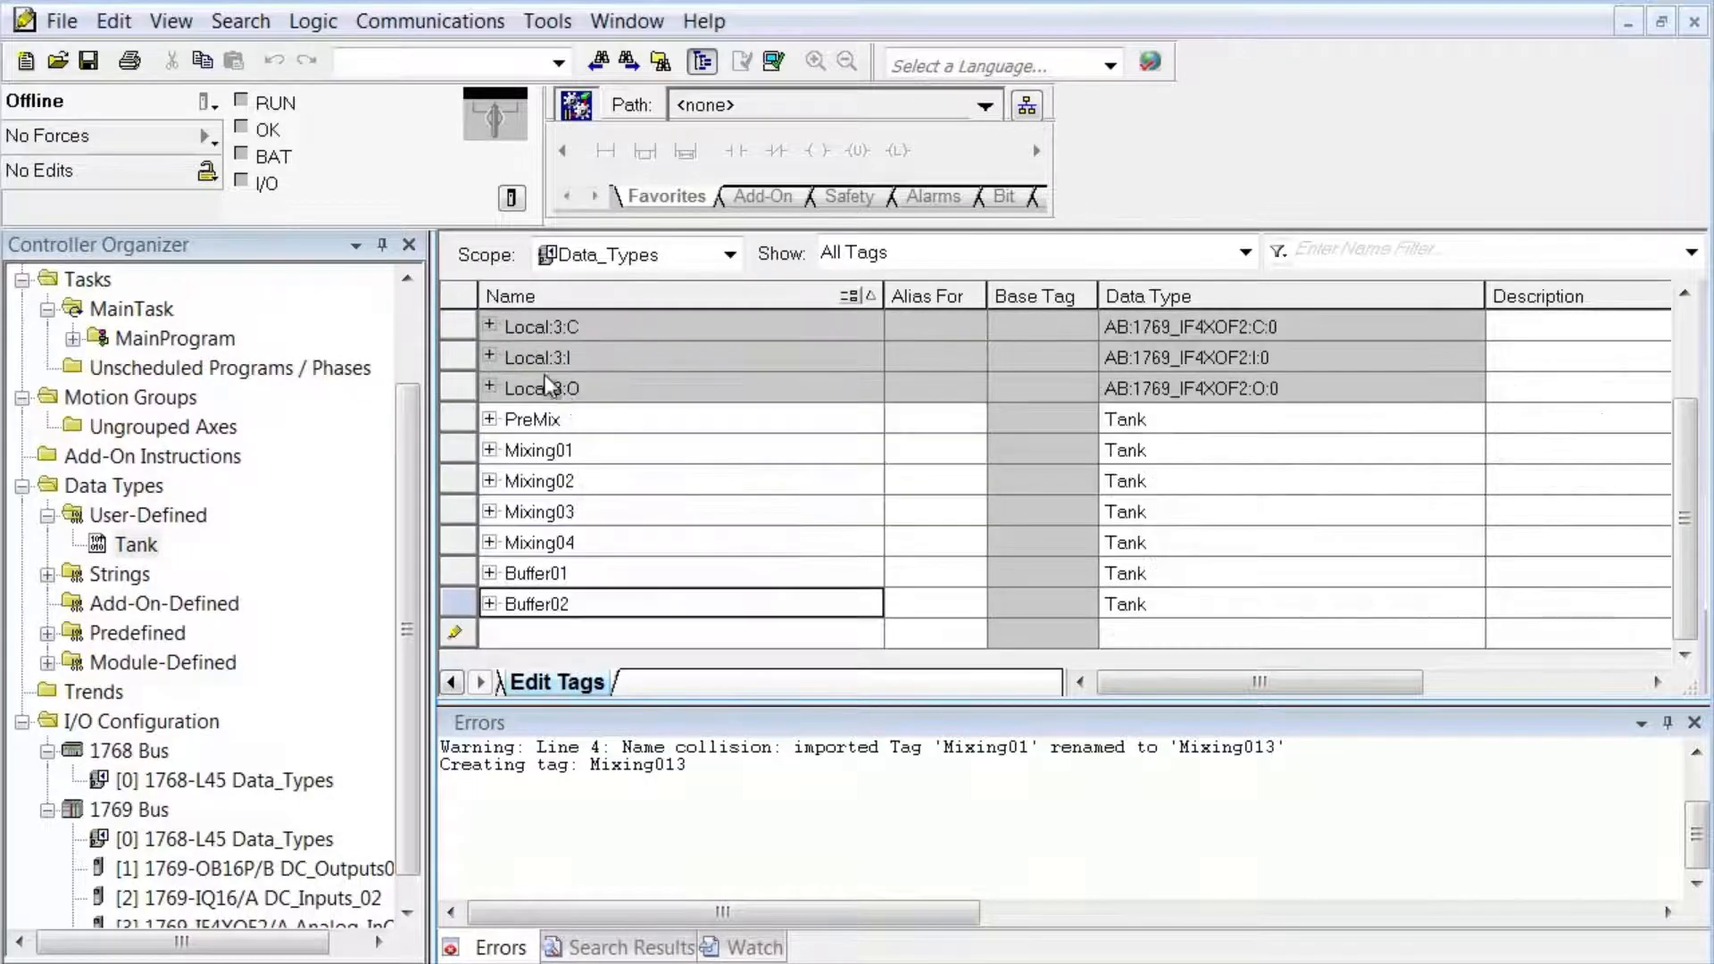
{"action": "left_click", "coordinate": [490, 511]}
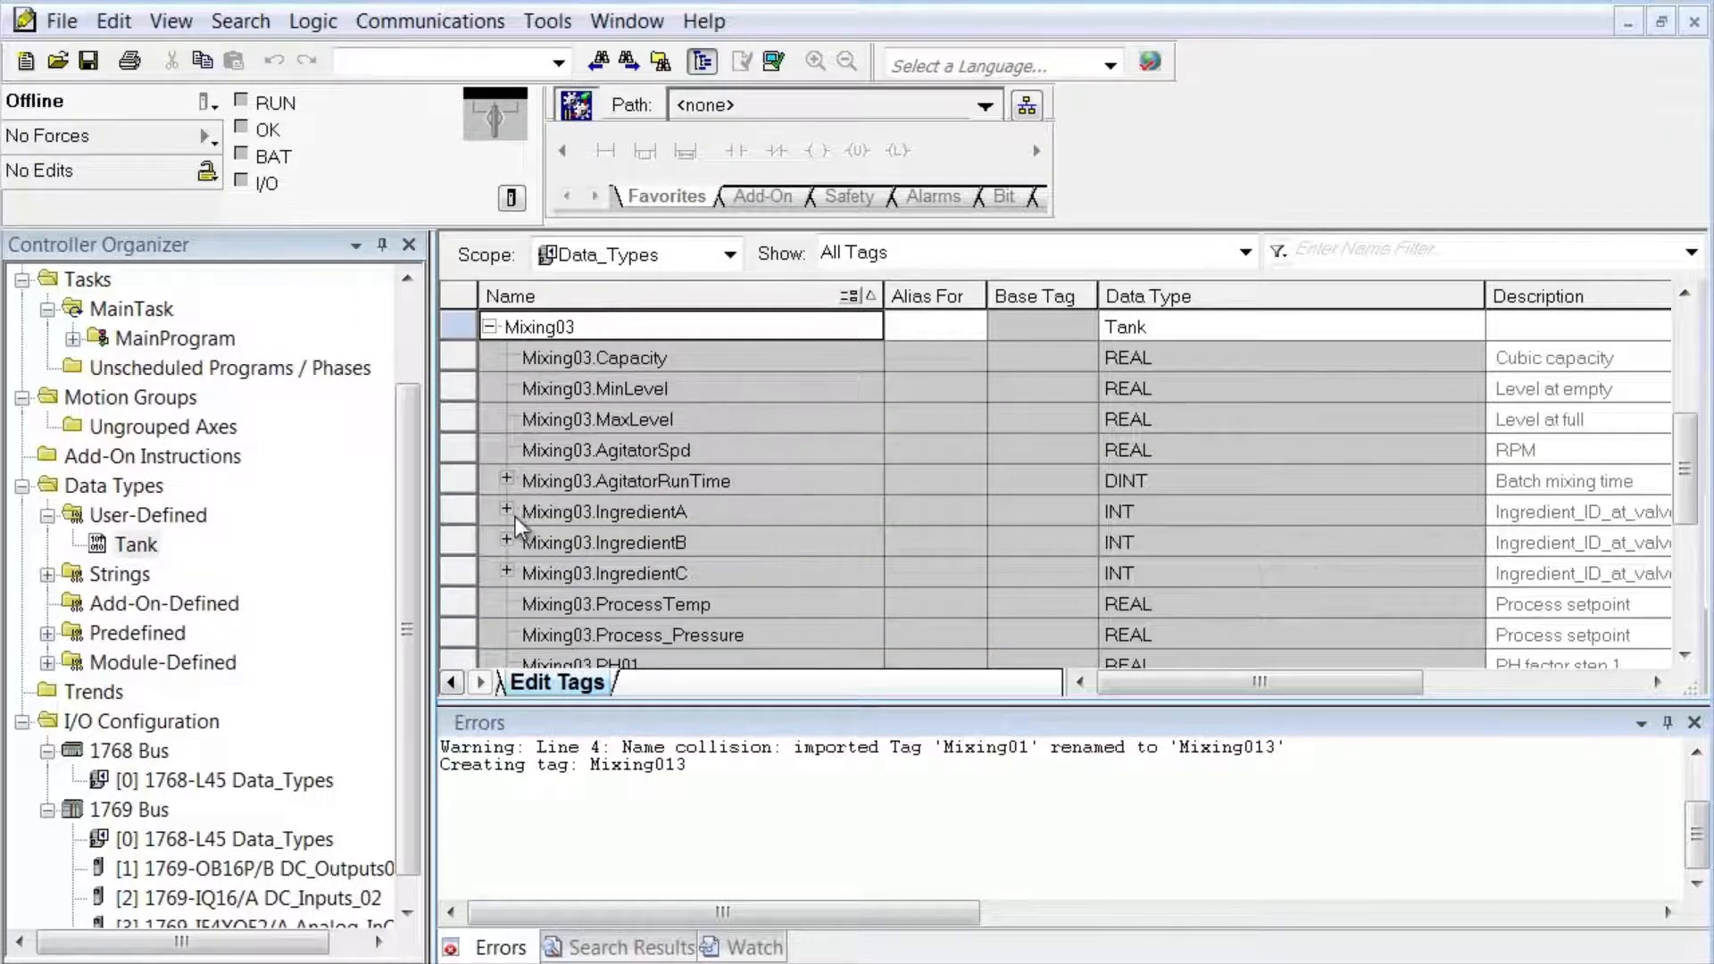
{"action": "left_click", "coordinate": [490, 328]}
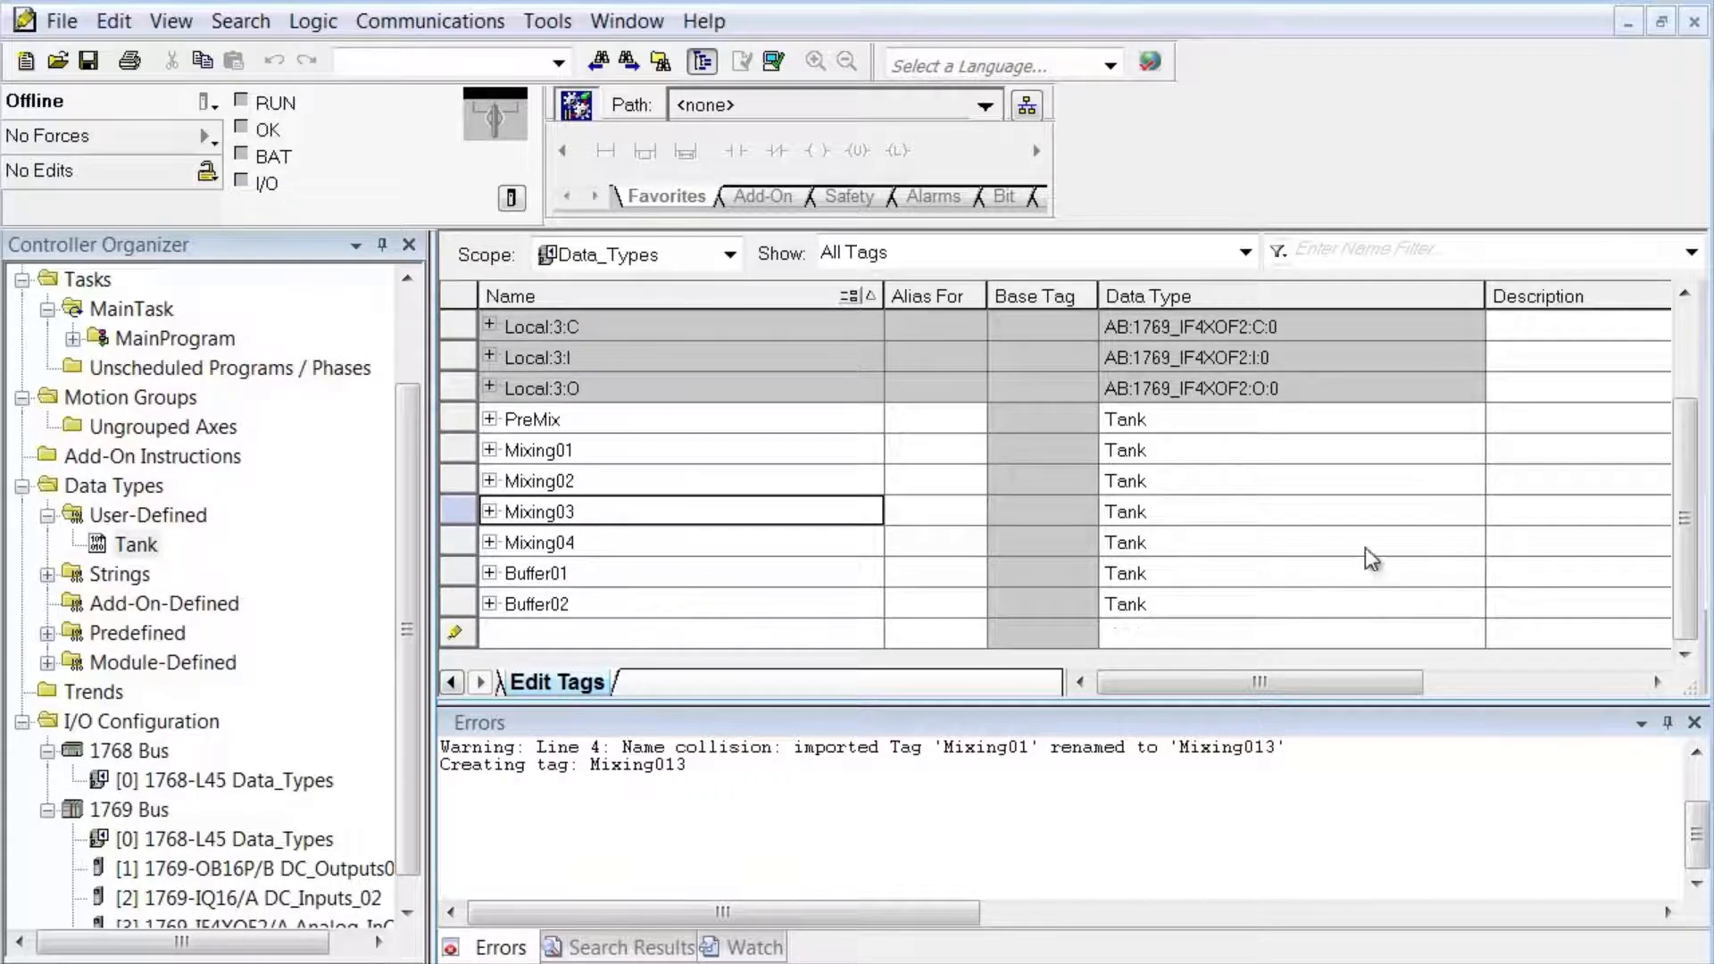
{"action": "double_click", "coordinate": [1159, 419]}
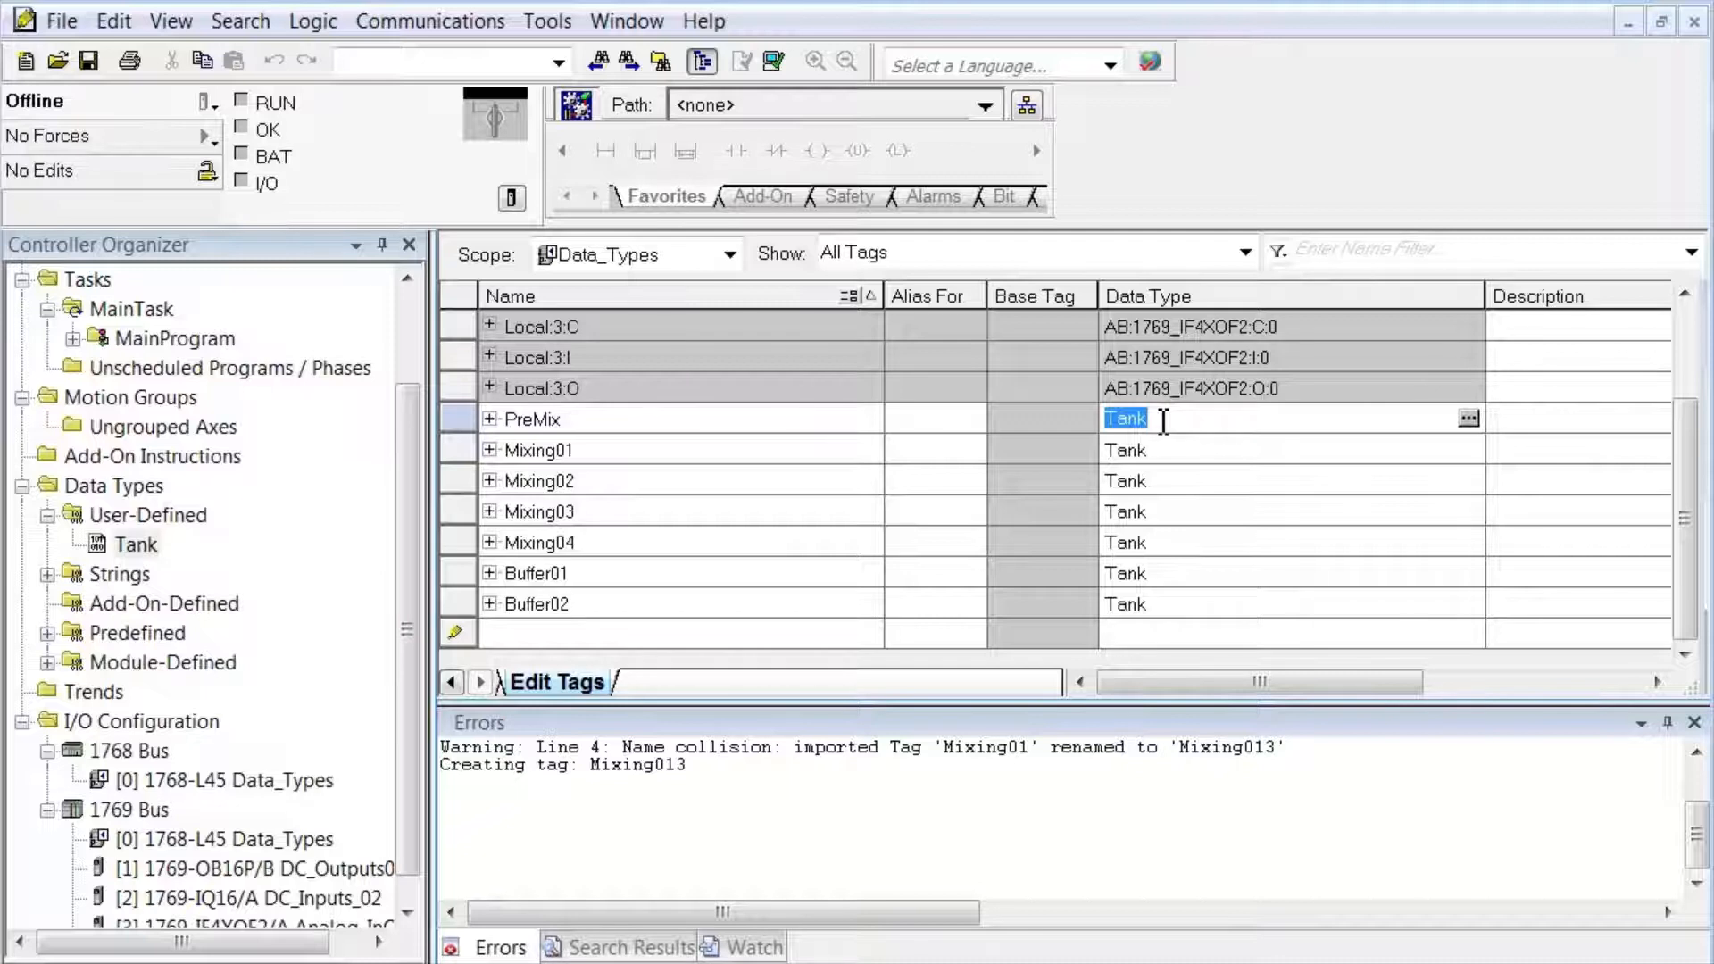
{"action": "type", "text": "PReMix_with_Slicer"}
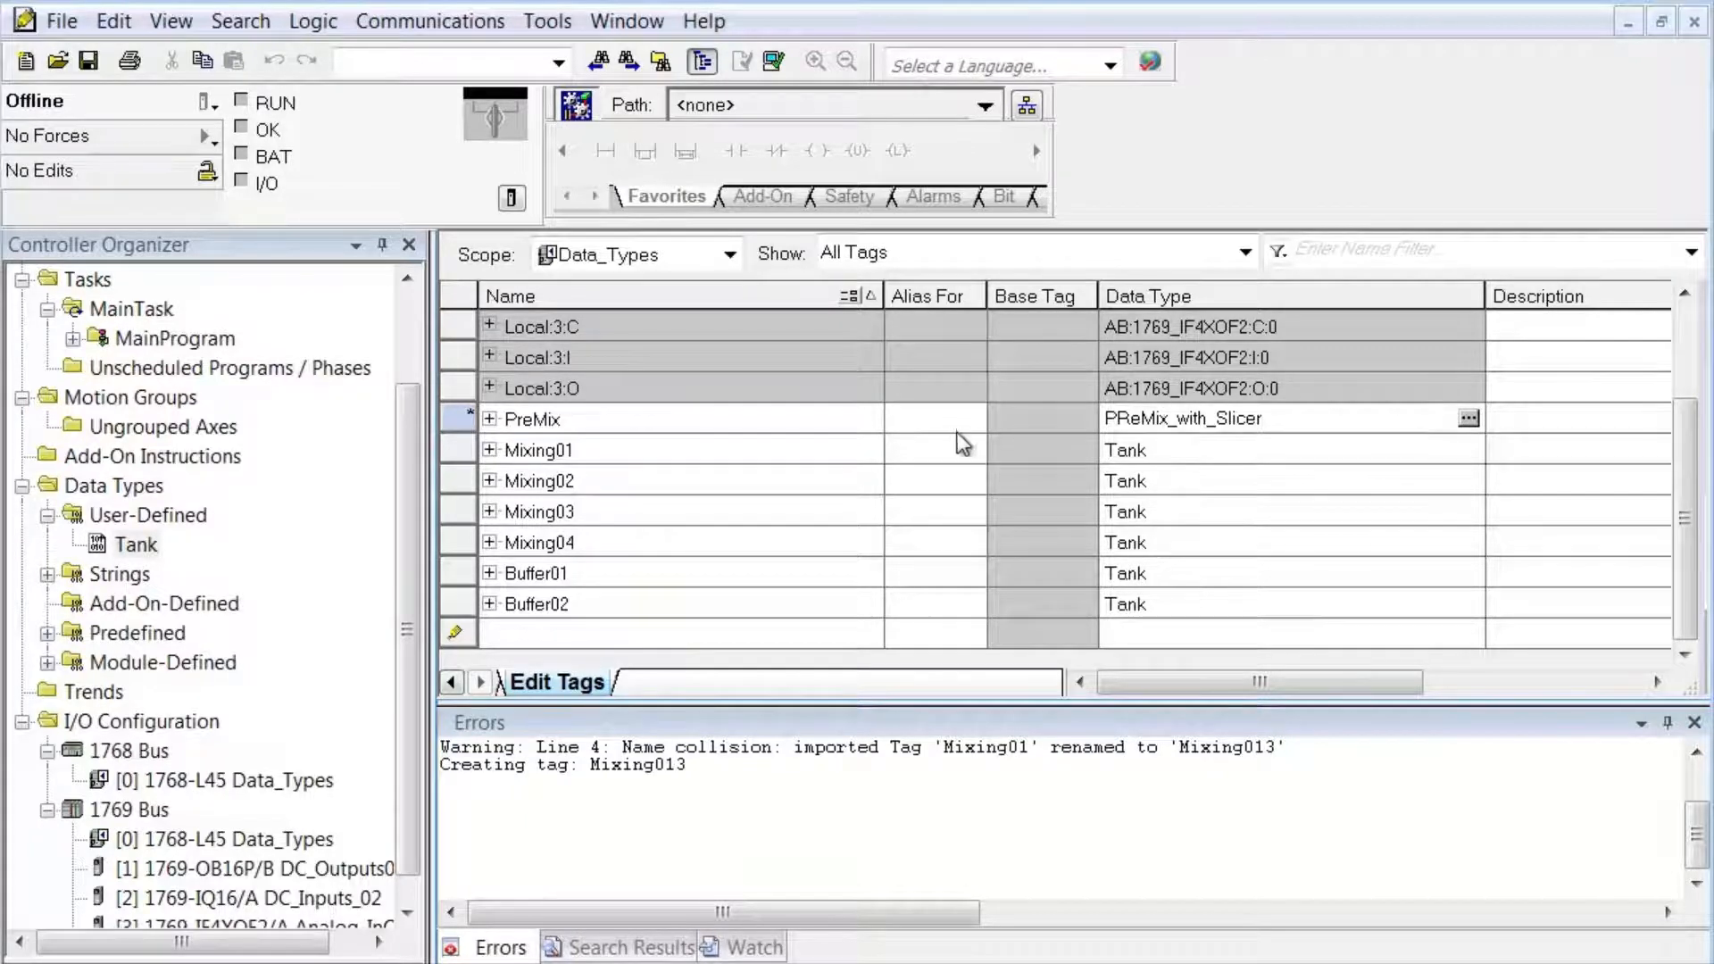
{"action": "left_click", "coordinate": [1118, 418]}
{"action": "key", "text": "Delete"}
{"action": "type", "text": "r"}
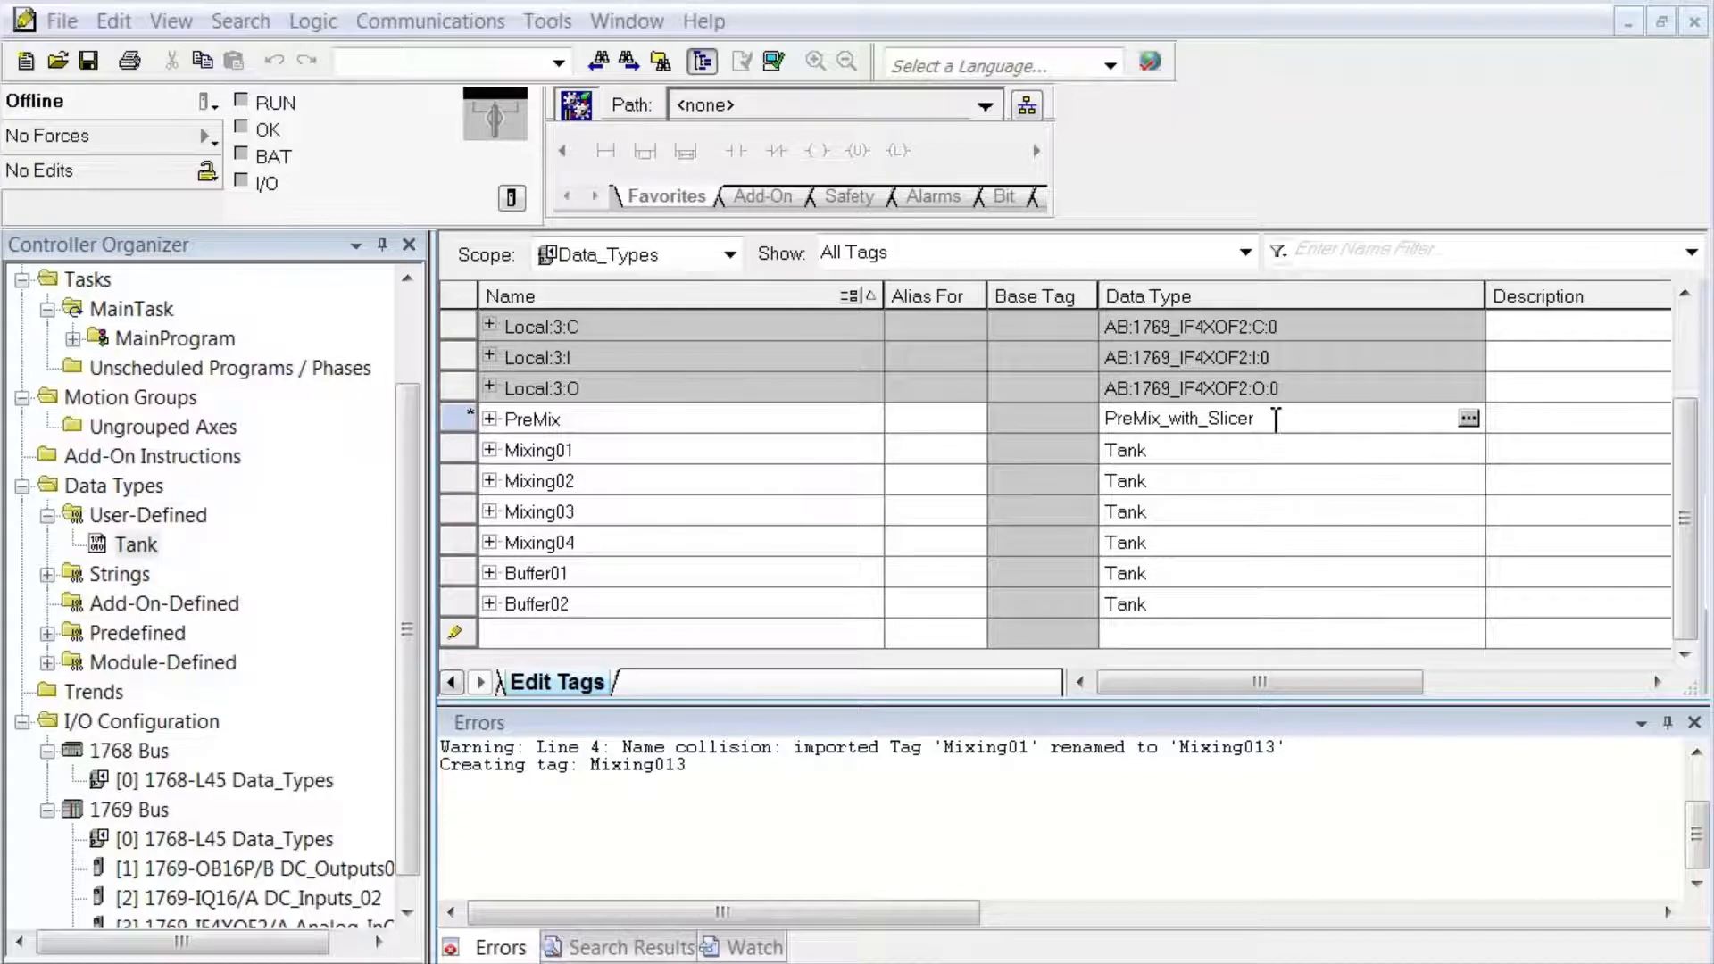
{"action": "left_click_drag", "start_coordinate": [1276, 419], "coordinate": [1067, 409]}
{"action": "type", "text": "Tank"}
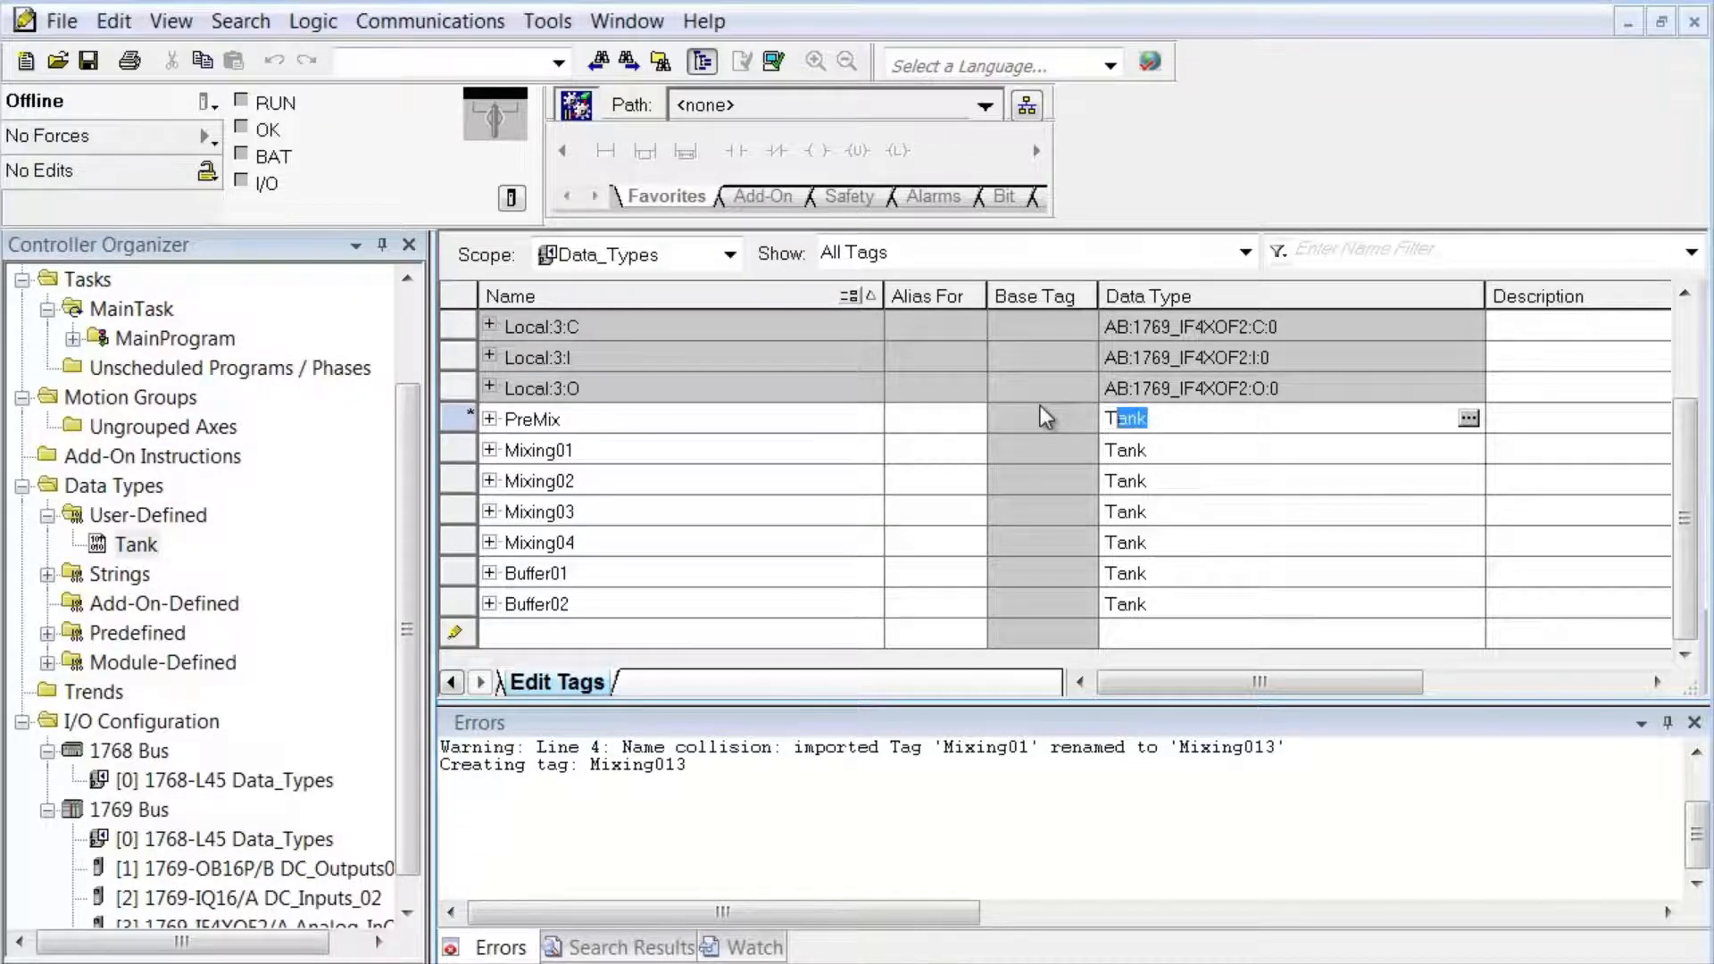
Describe PreMix as "Premix with Slicer", Mixing01 to Mixing04 as "Batch01 mixing" to "Batch04 mixing", and the buffers as "Batch Buffer01" and "Batch Buffer02"
{"action": "left_click", "coordinate": [1550, 421]}
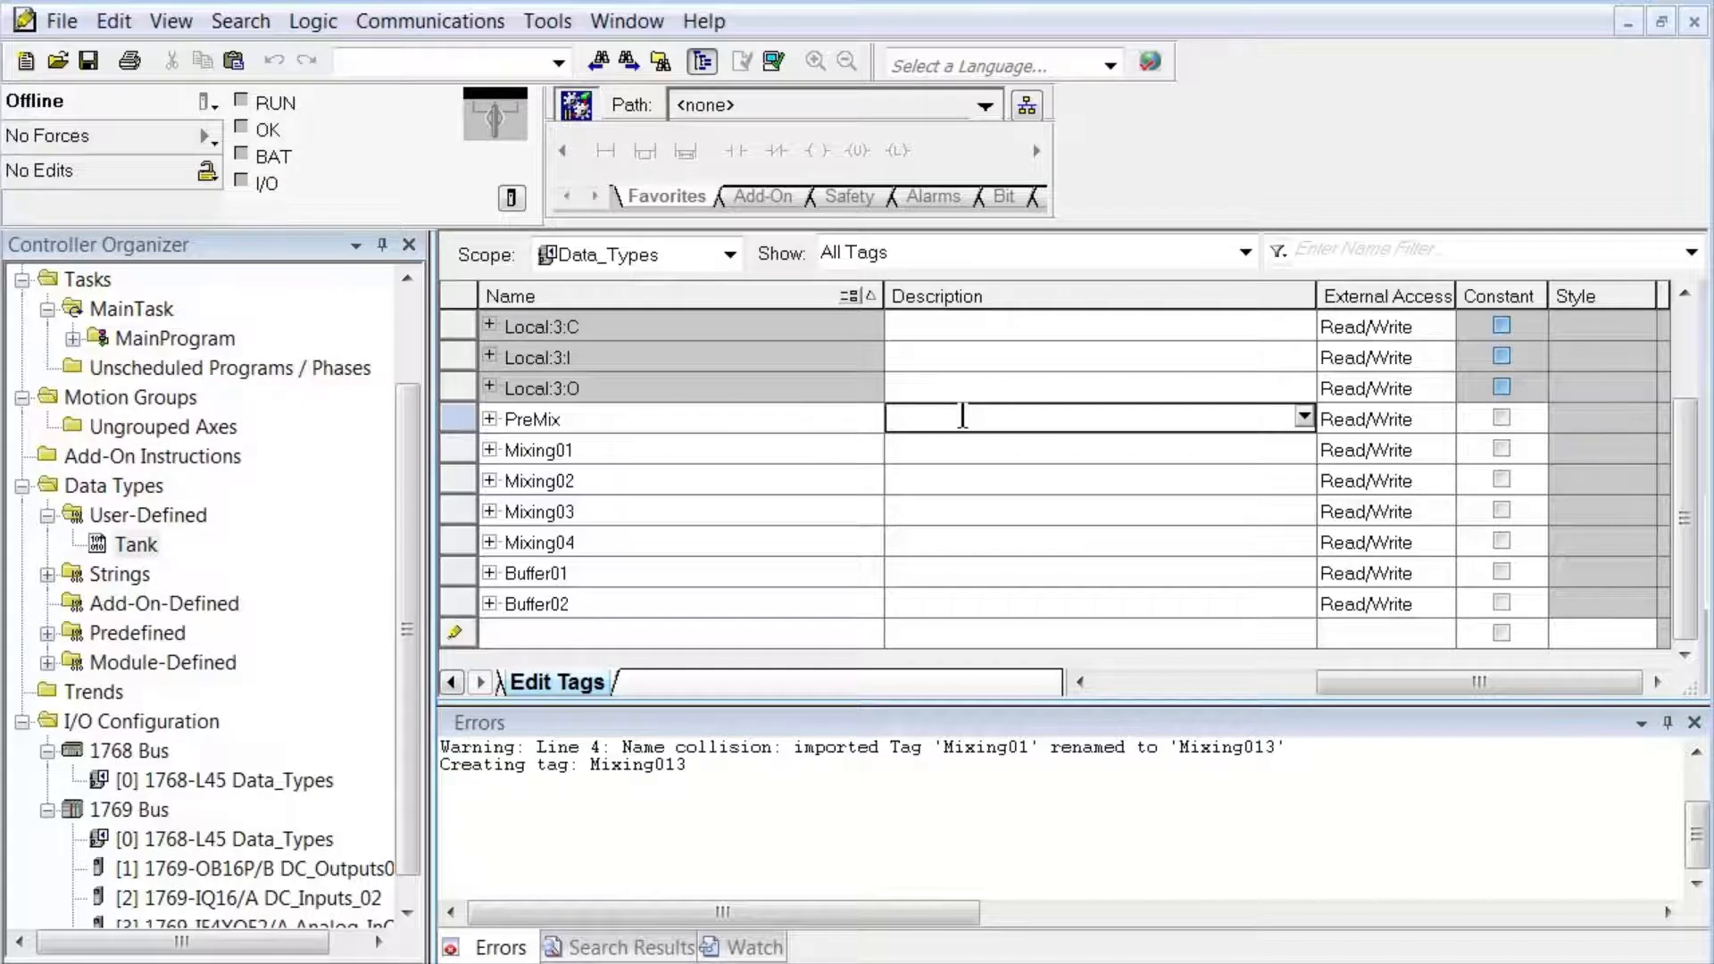
{"action": "type", "text": "Prem"}
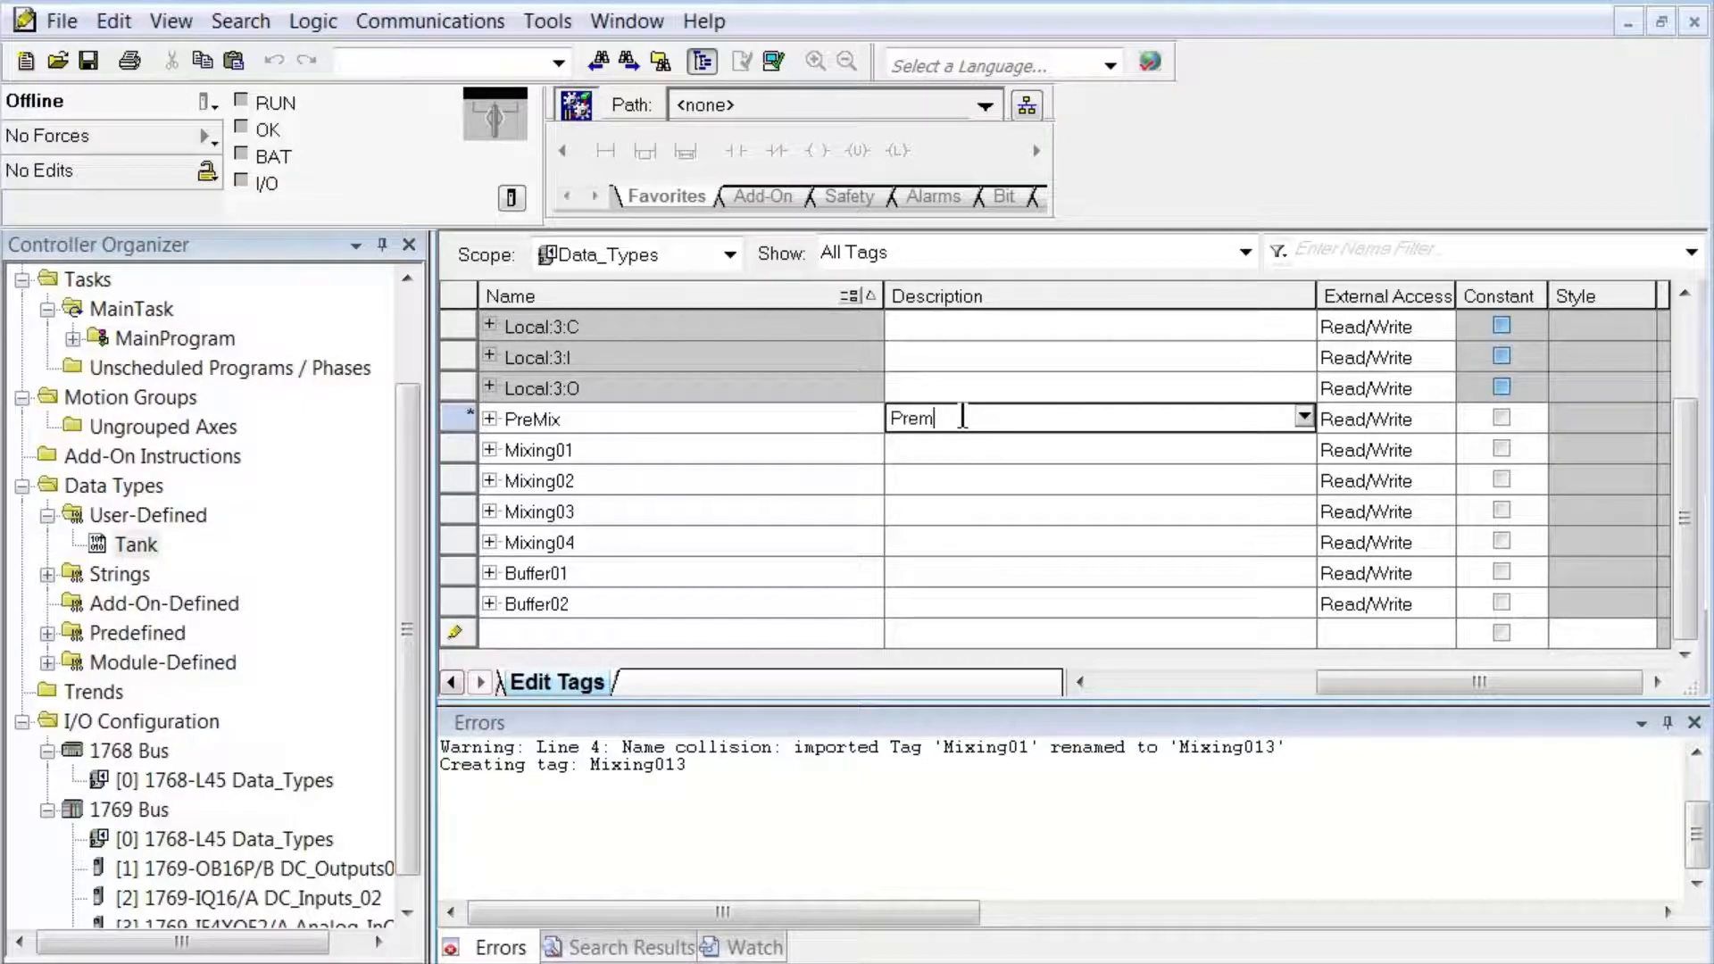
{"action": "type", "text": "ix with Slicer"}
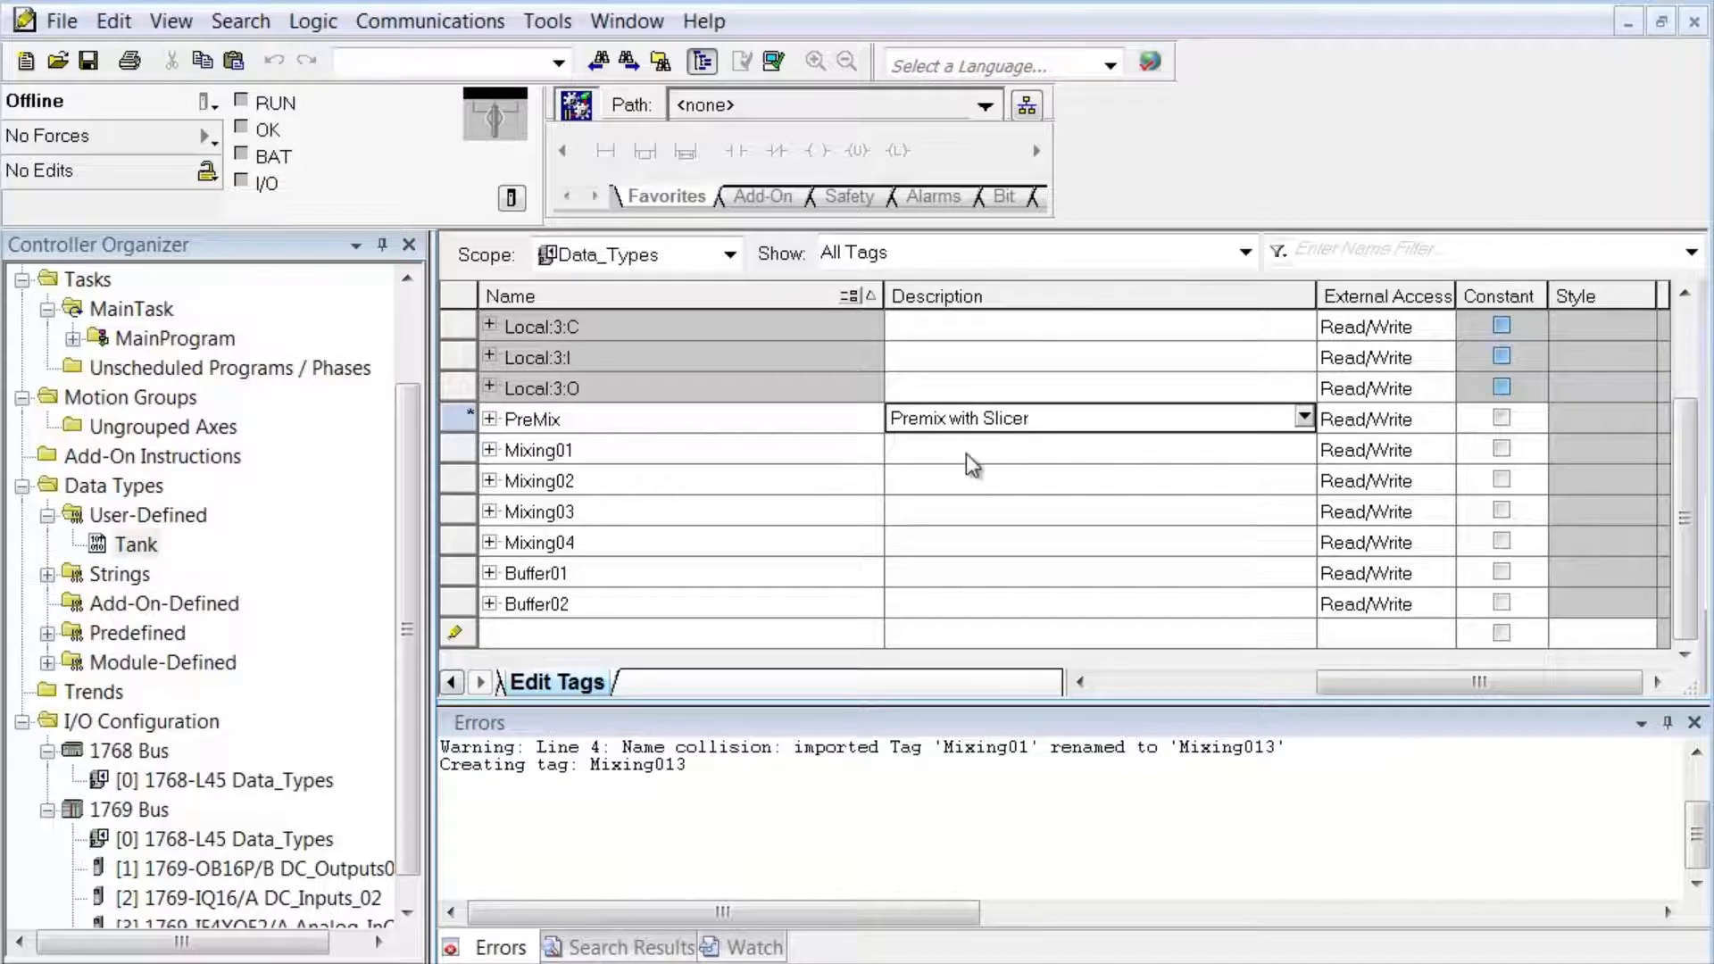
{"action": "left_click", "coordinate": [966, 453]}
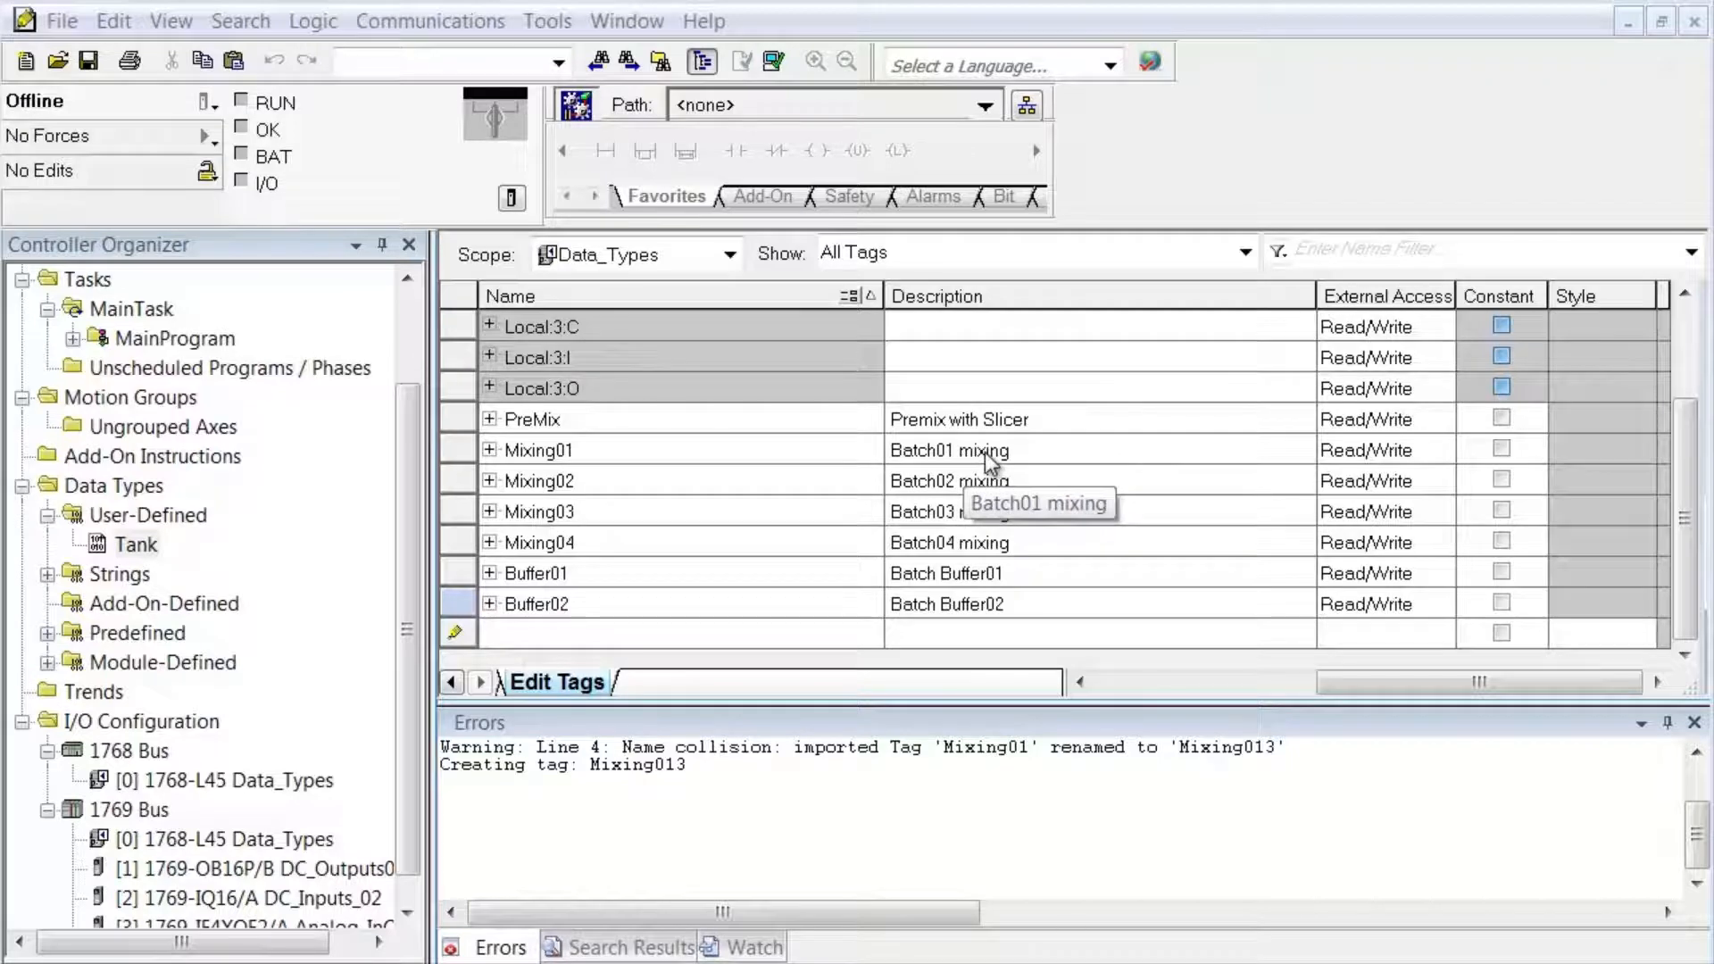
Compare the member descriptions of the PreMix and Mixing03 tags with those in the Tank data type definition
{"action": "left_click", "coordinate": [489, 419]}
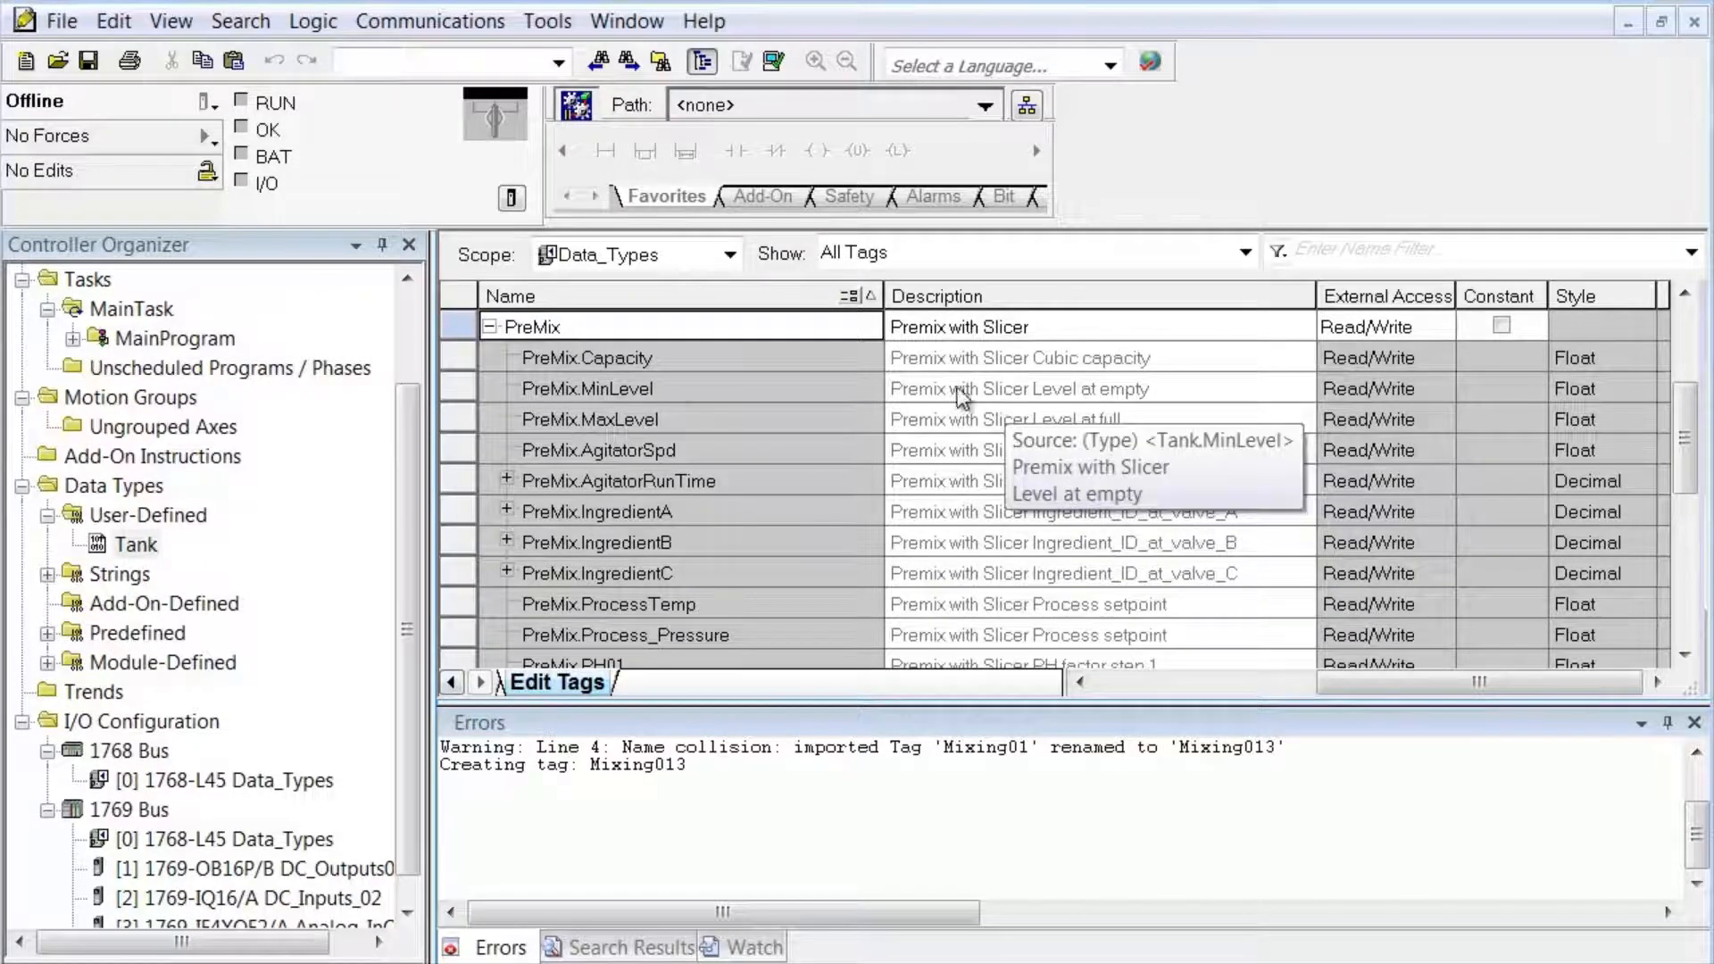
{"action": "left_click", "coordinate": [489, 327]}
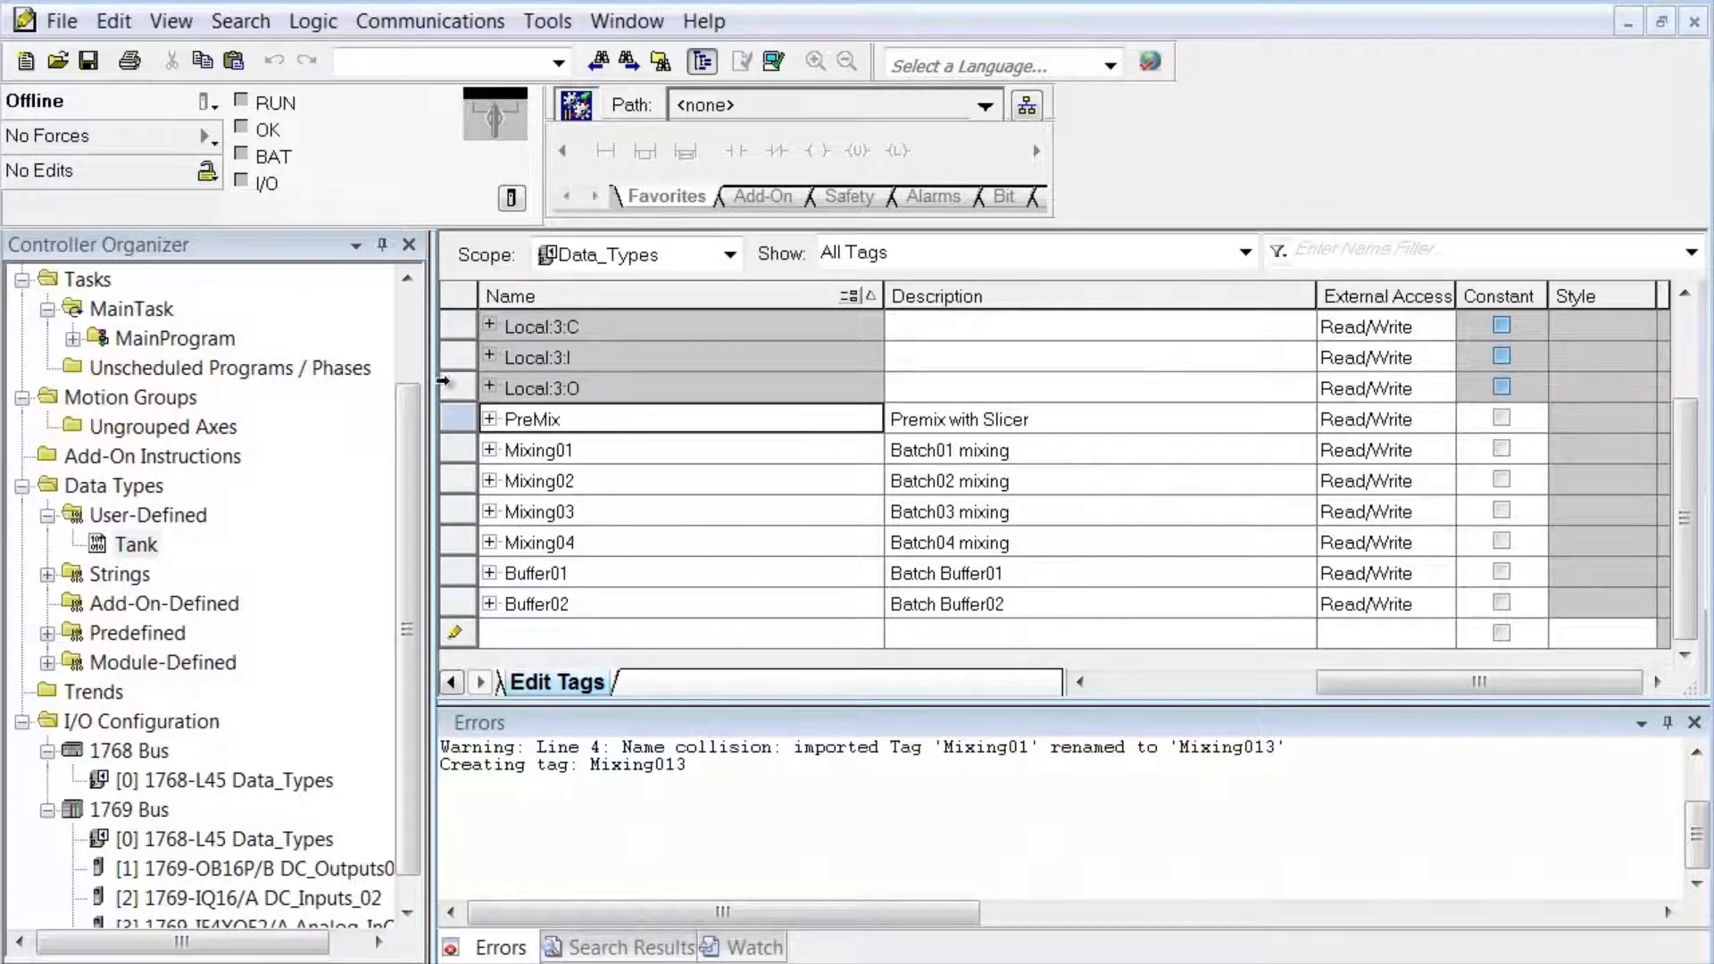
{"action": "double_click", "coordinate": [105, 553]}
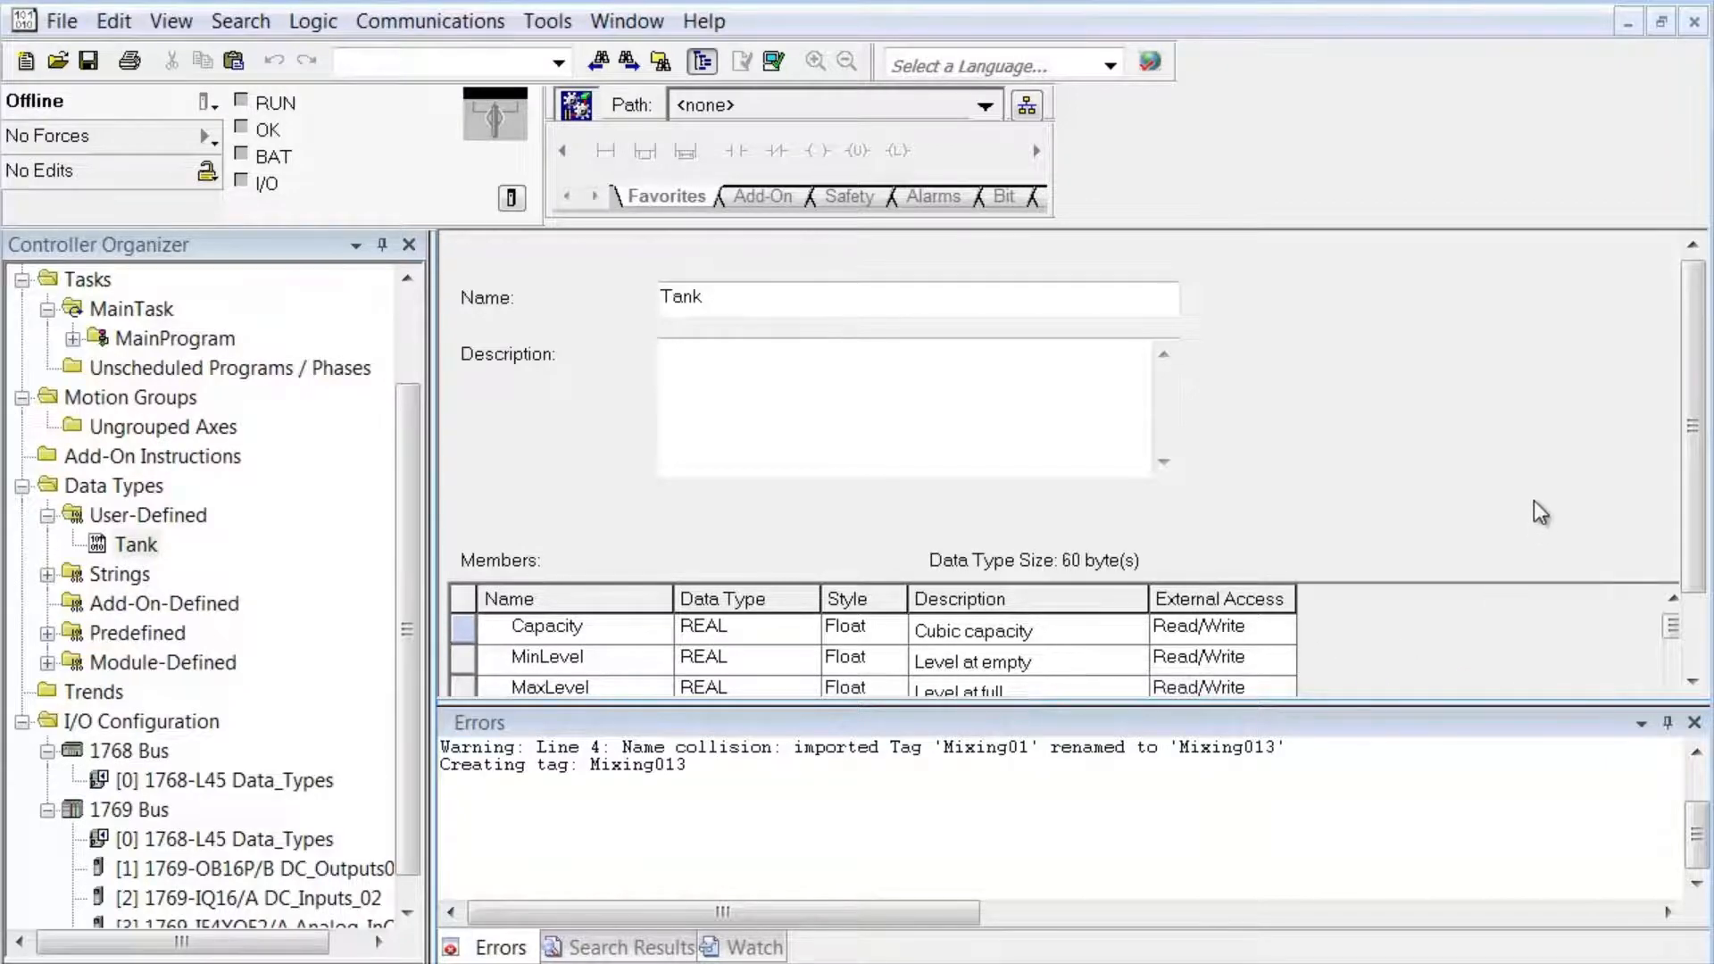
{"action": "left_click", "coordinate": [1693, 21]}
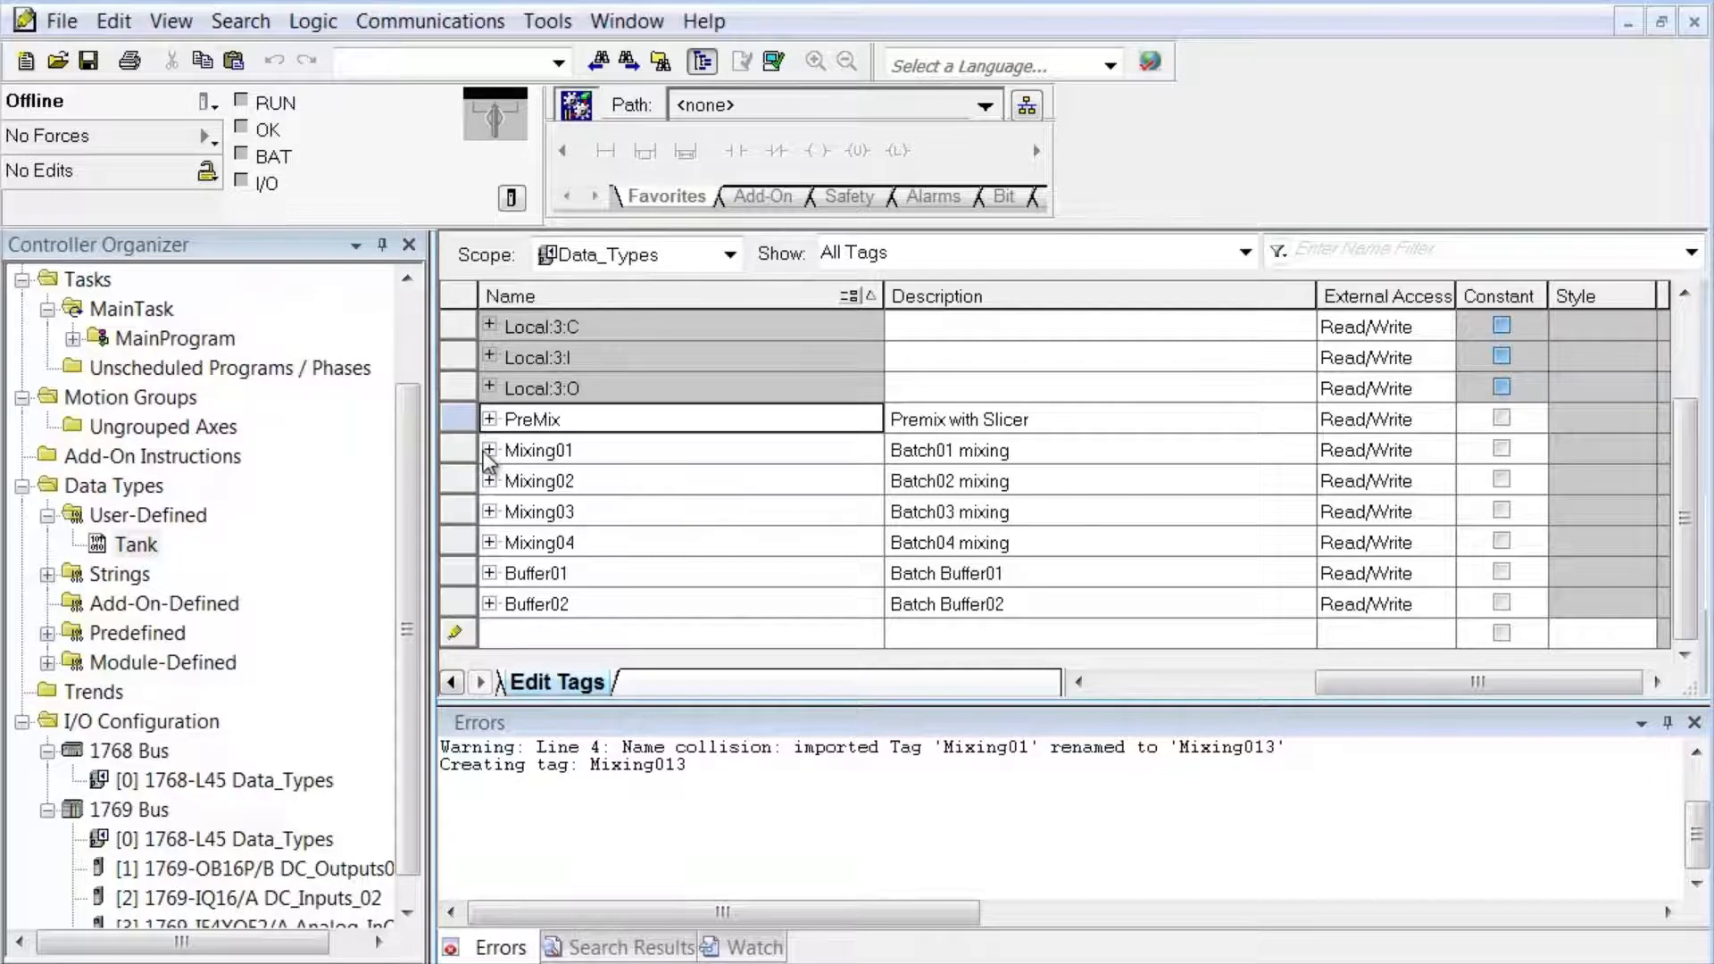
{"action": "left_click", "coordinate": [489, 420]}
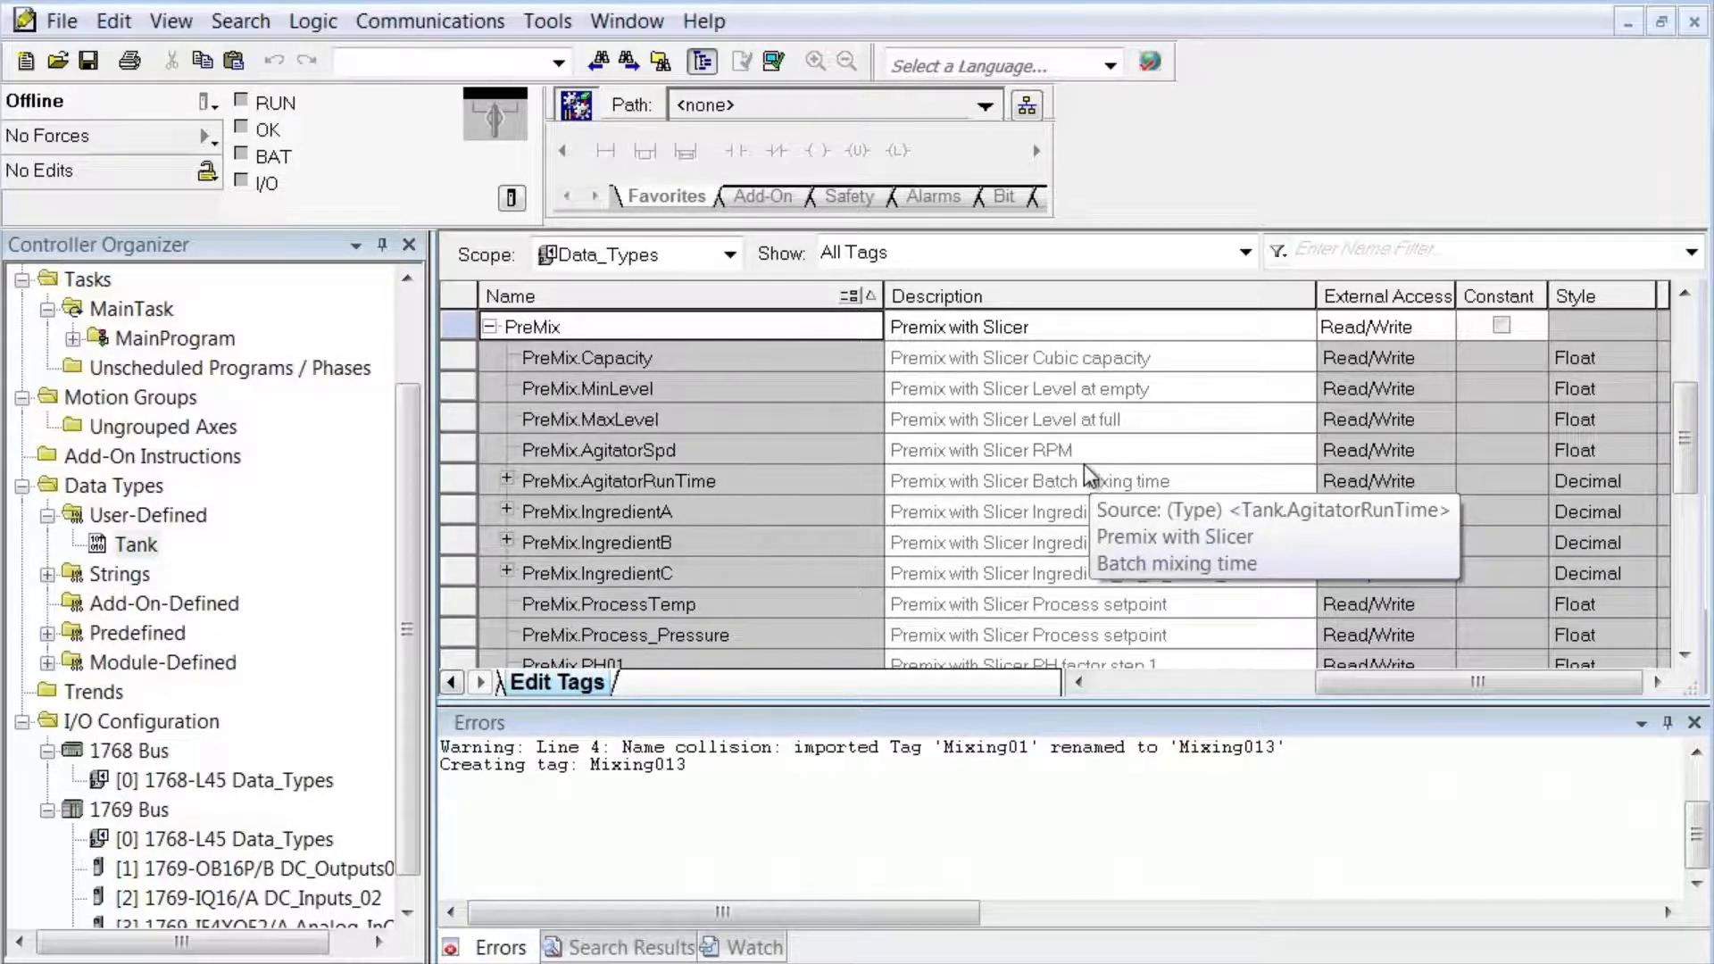
{"action": "left_click", "coordinate": [489, 327]}
{"action": "left_click", "coordinate": [490, 513]}
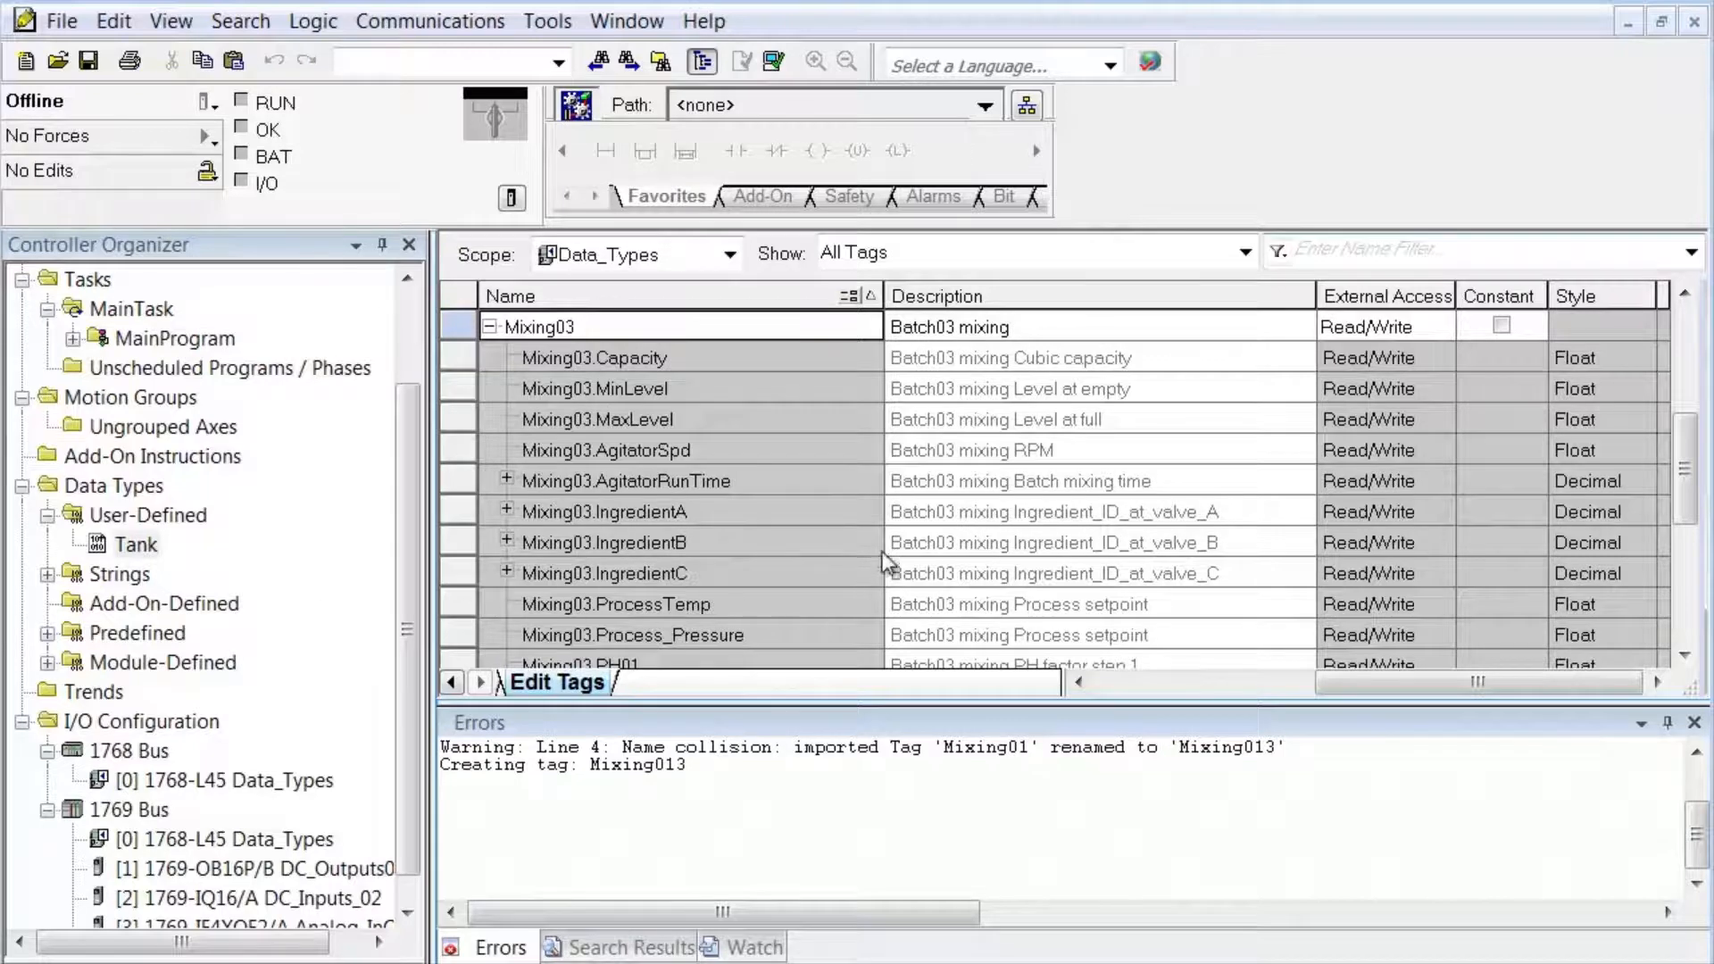
Reopen the Tank data type definition and close the error list to review all of its members
{"action": "left_click", "coordinate": [138, 545]}
{"action": "double_click", "coordinate": [143, 543]}
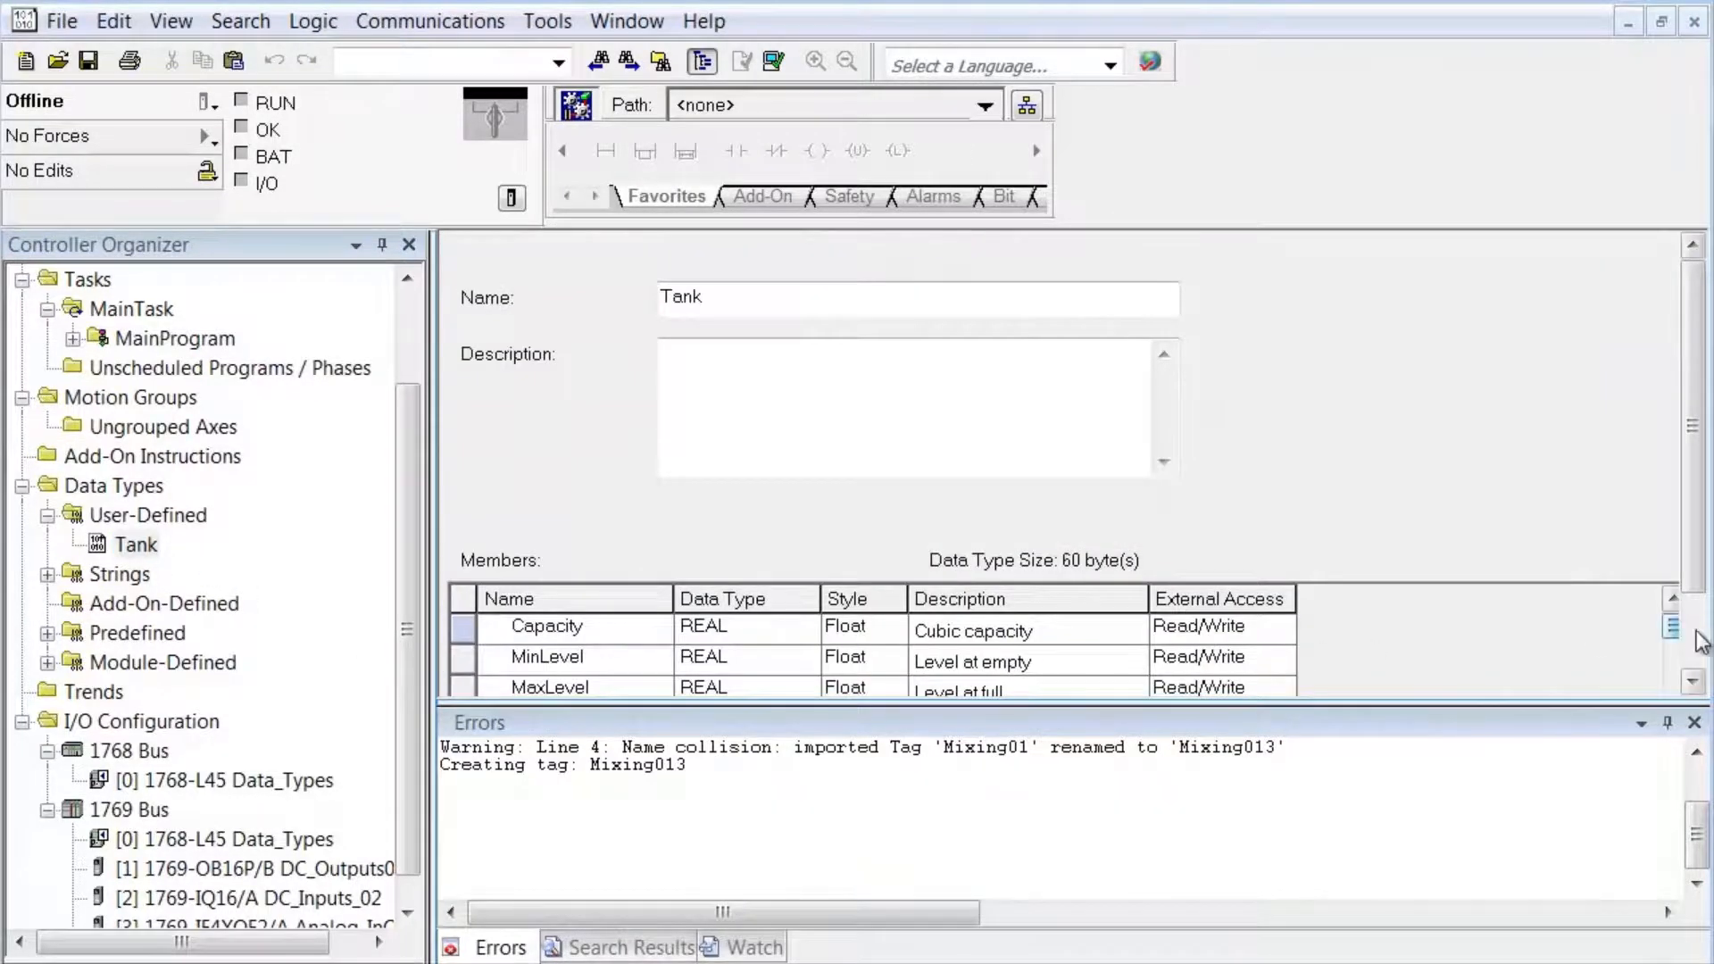
{"action": "left_click", "coordinate": [1694, 722]}
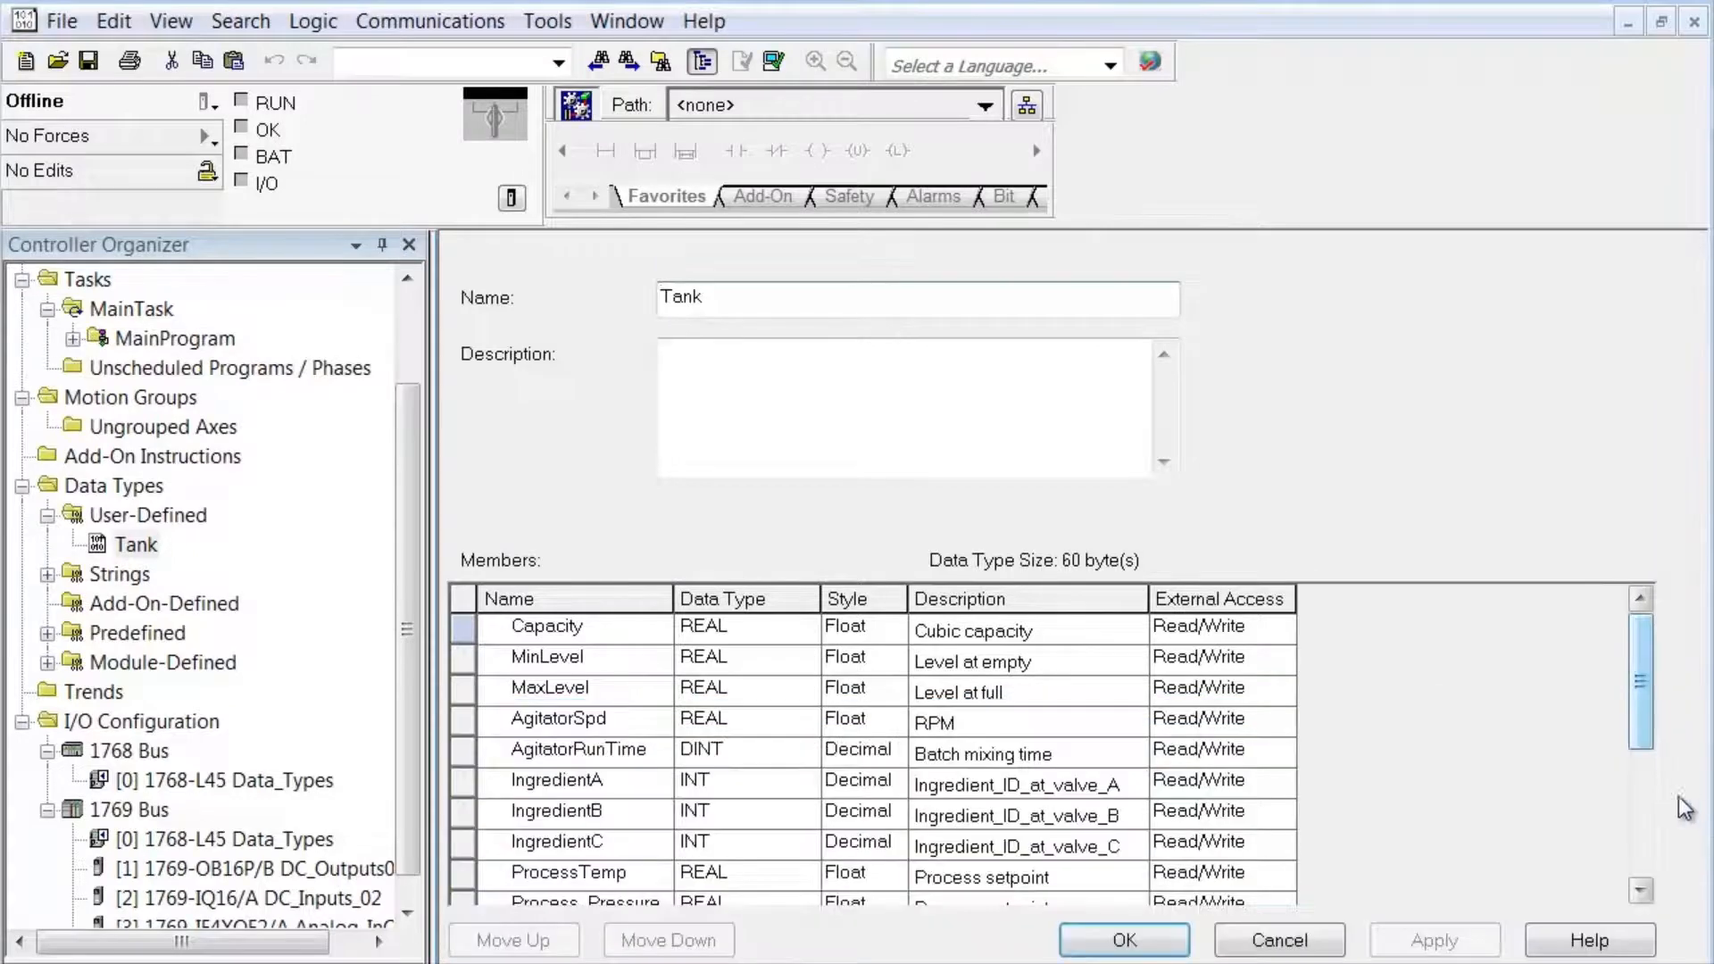
{"action": "left_click", "coordinate": [1646, 859]}
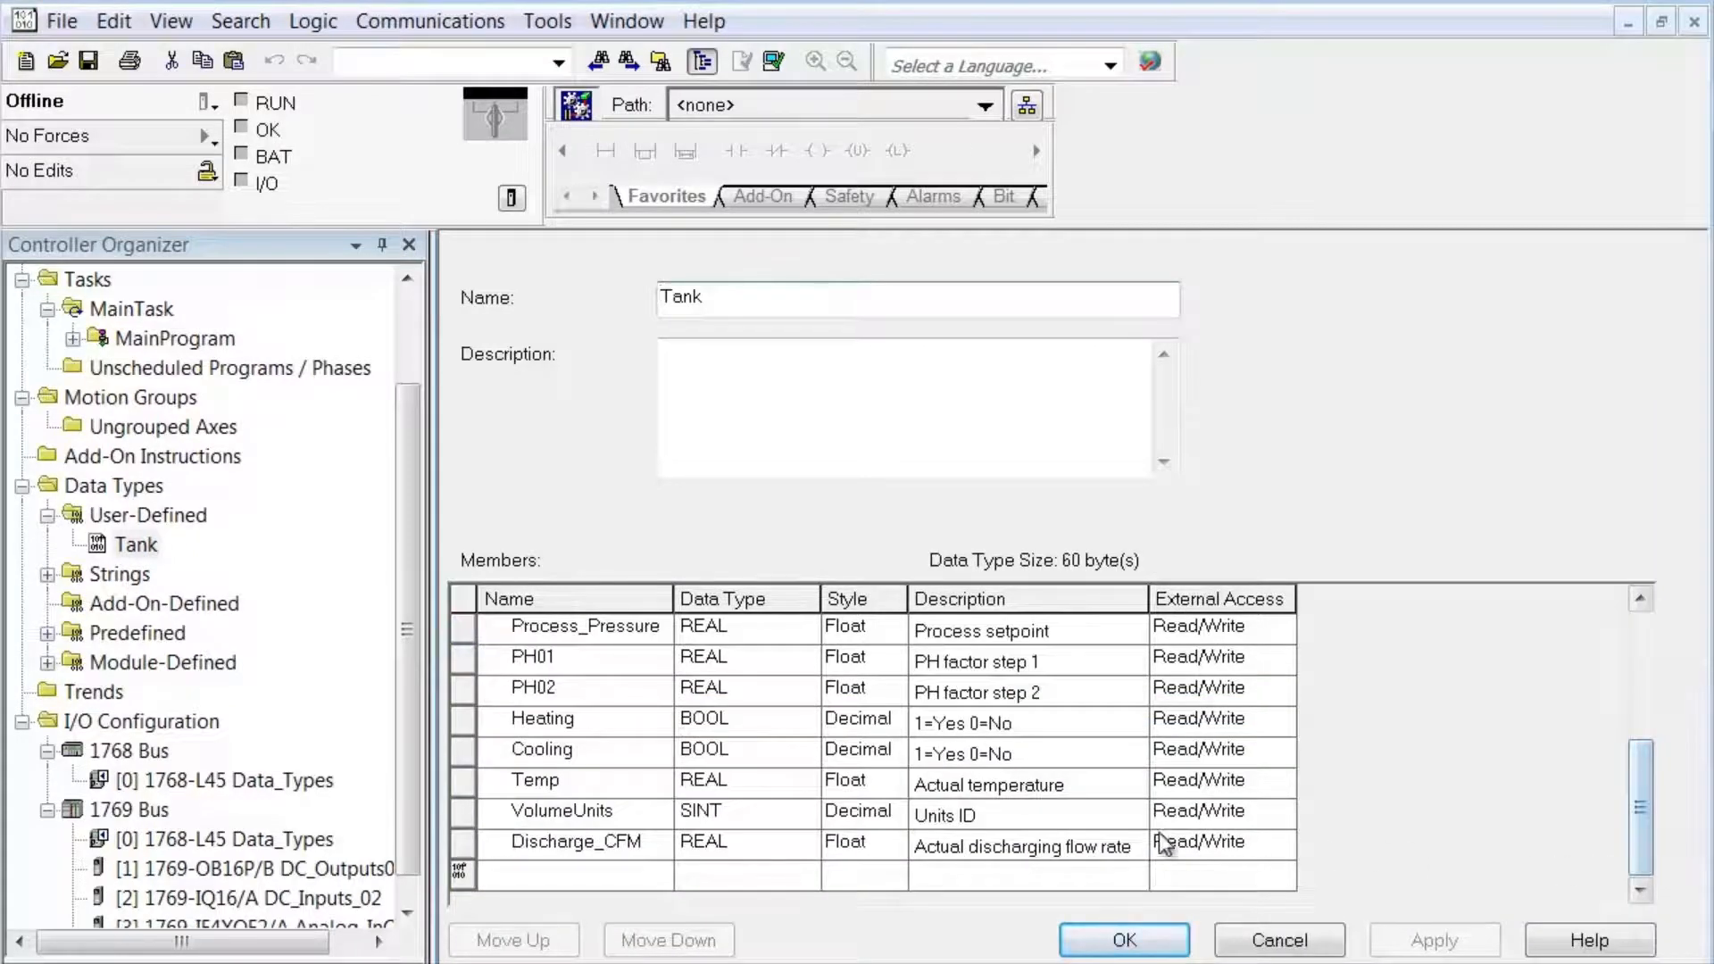
{"action": "left_click", "coordinate": [1639, 600]}
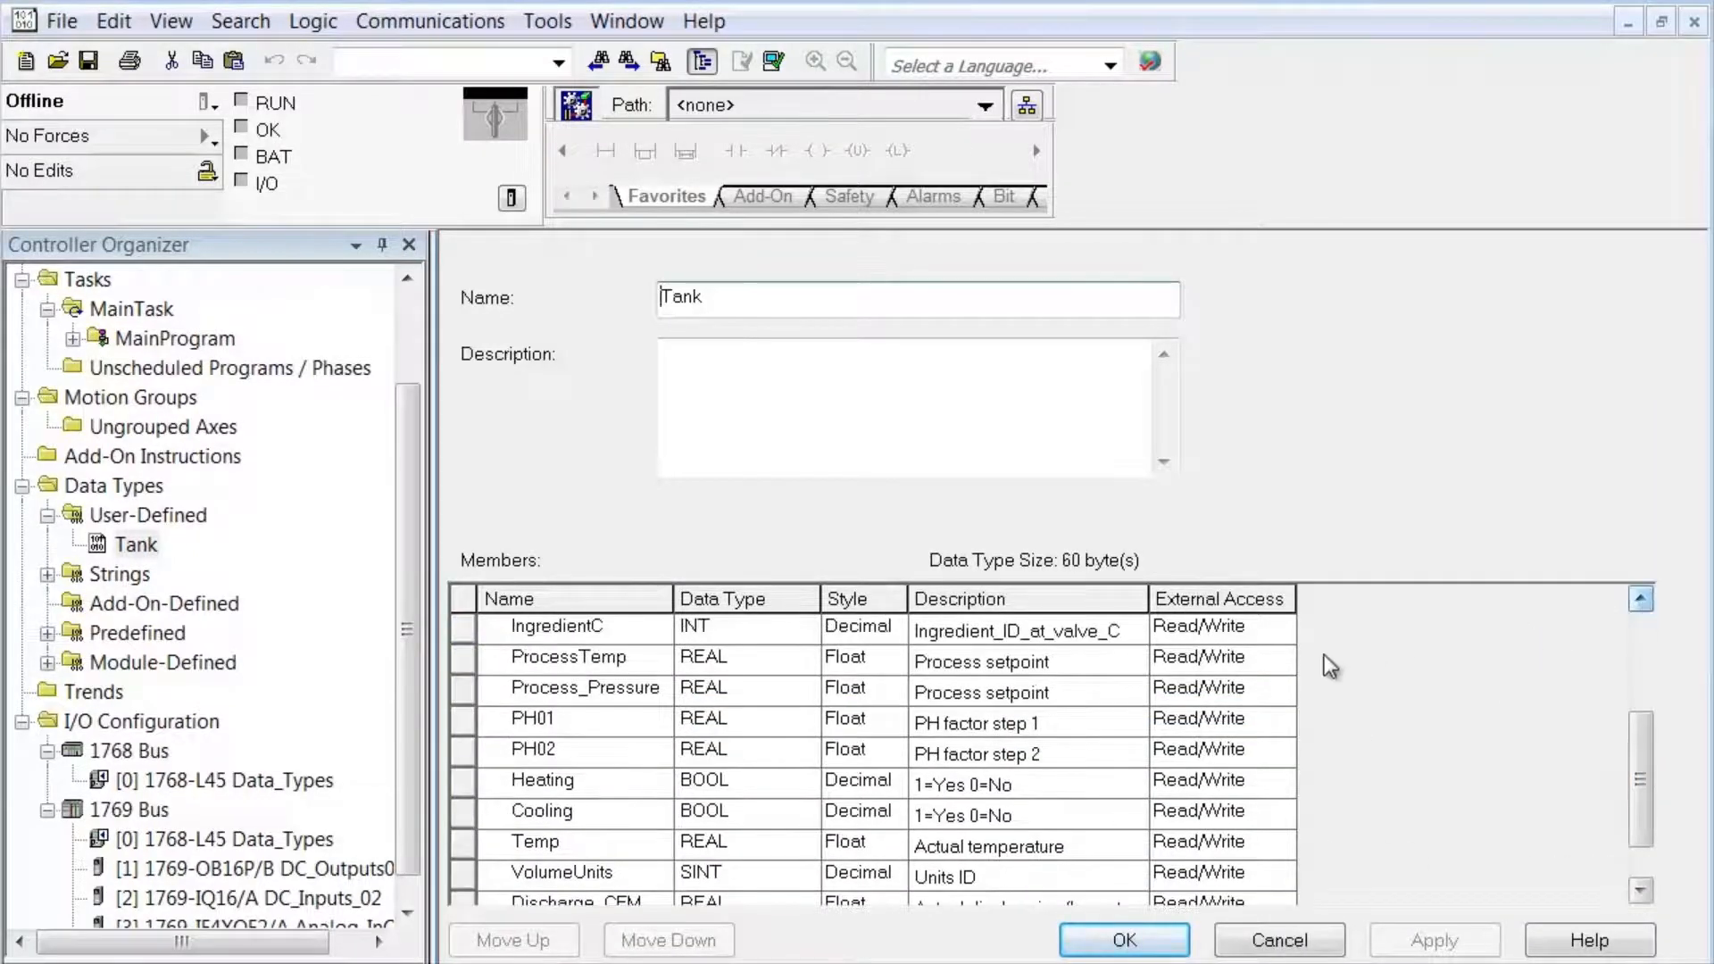
Change the description of the Tank type's ProcessTemp member to "Process temperature setpoint"
{"action": "left_click", "coordinate": [986, 664]}
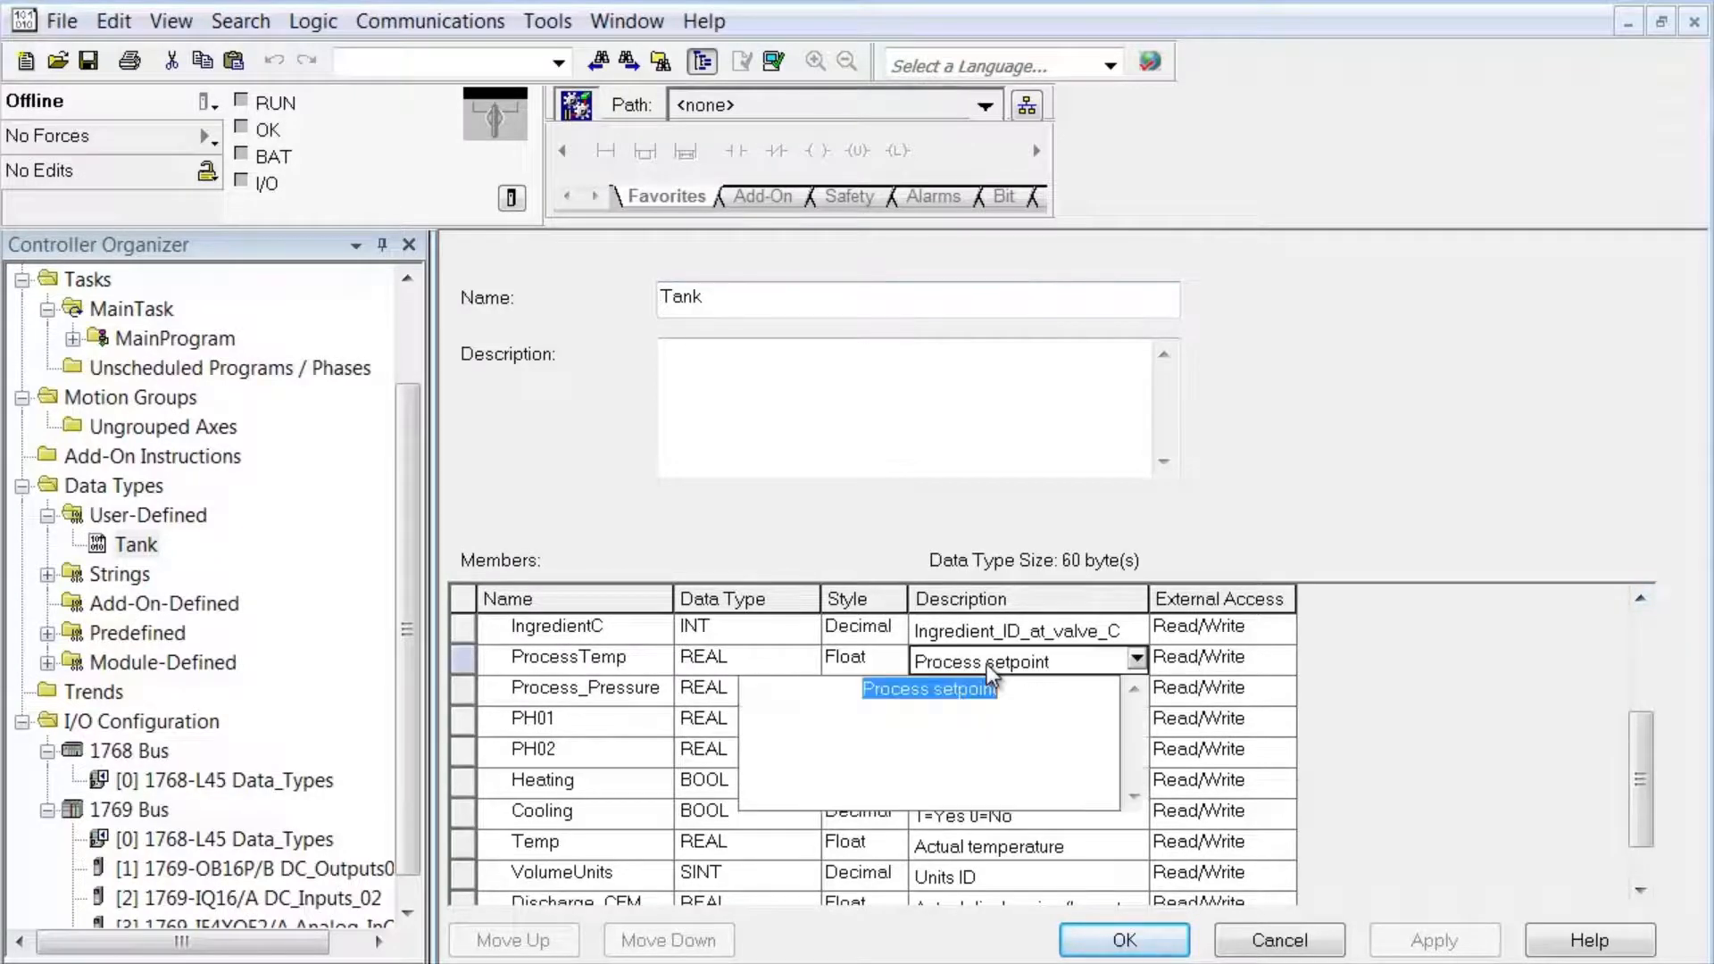
{"action": "left_click", "coordinate": [940, 700]}
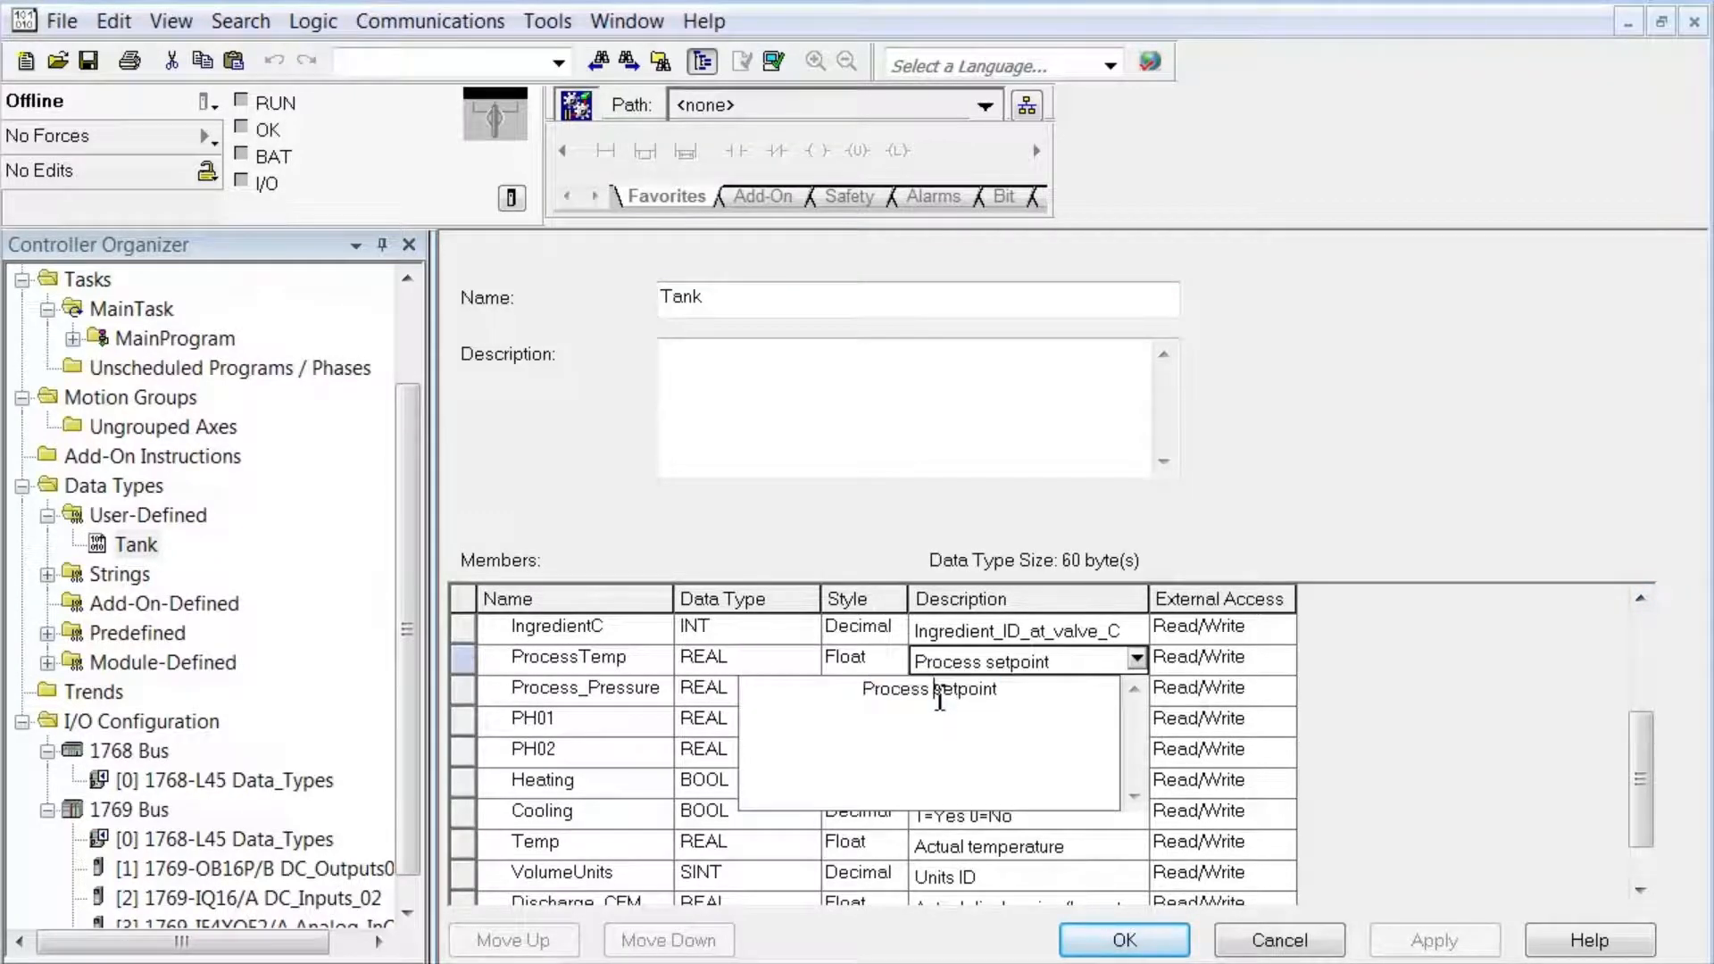
{"action": "type", "text": "t"}
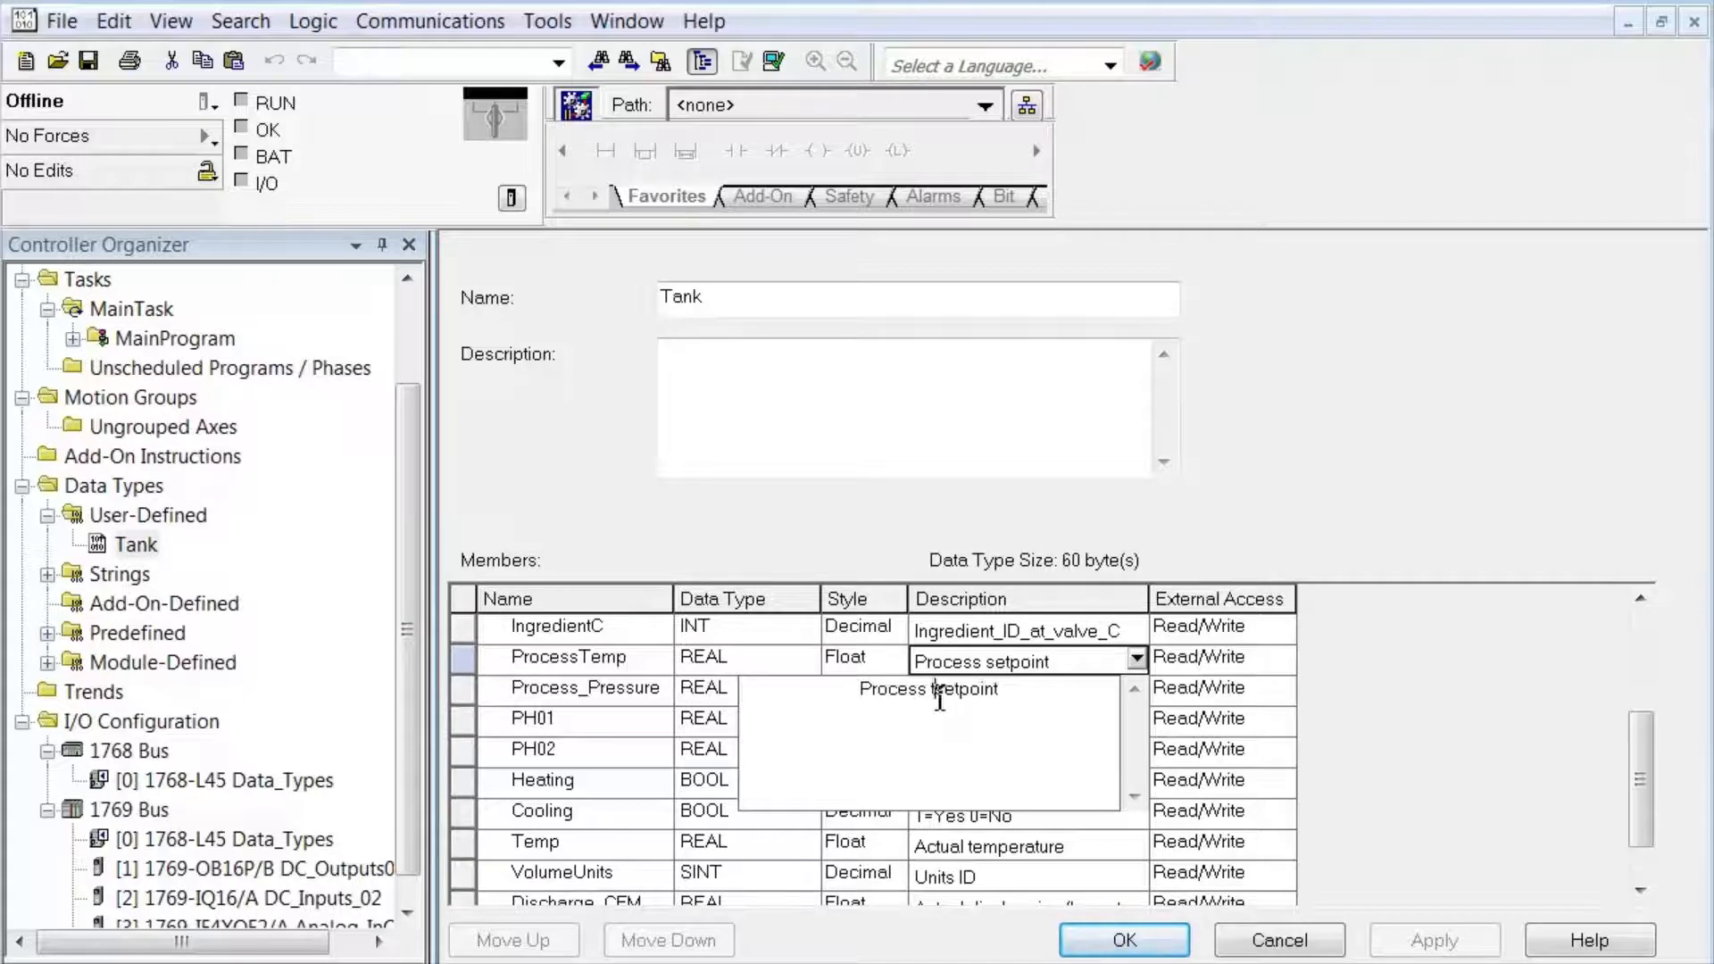
{"action": "type", "text": "emperature"}
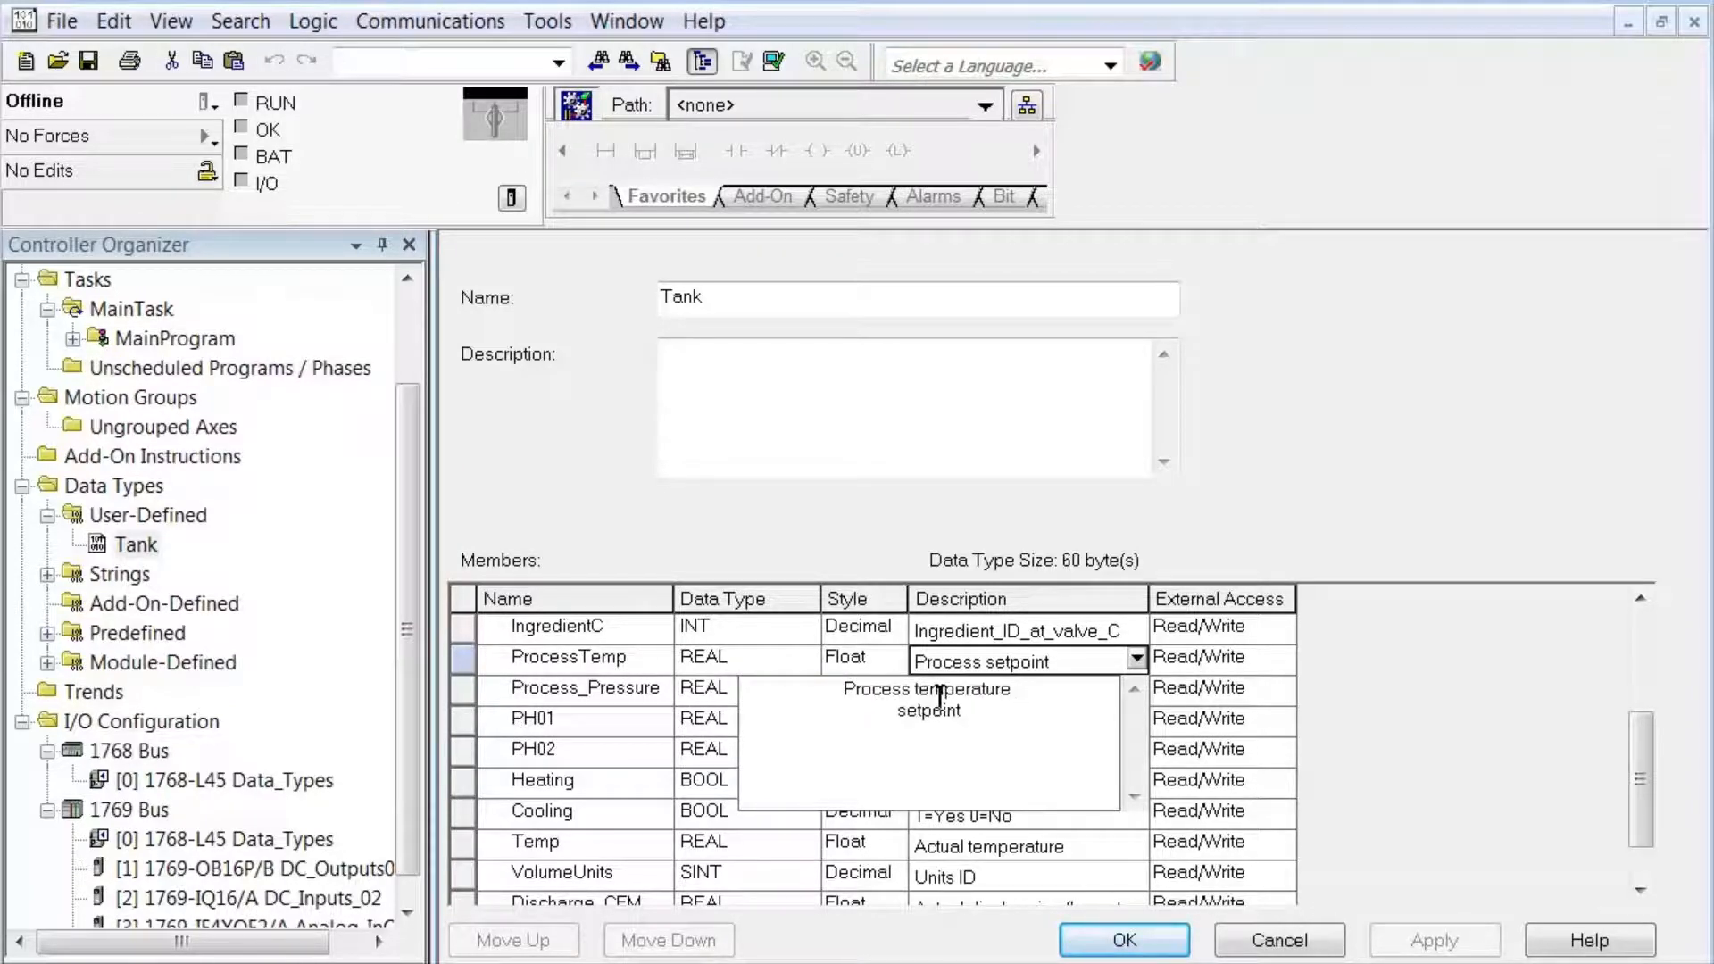
{"action": "left_click", "coordinate": [712, 701]}
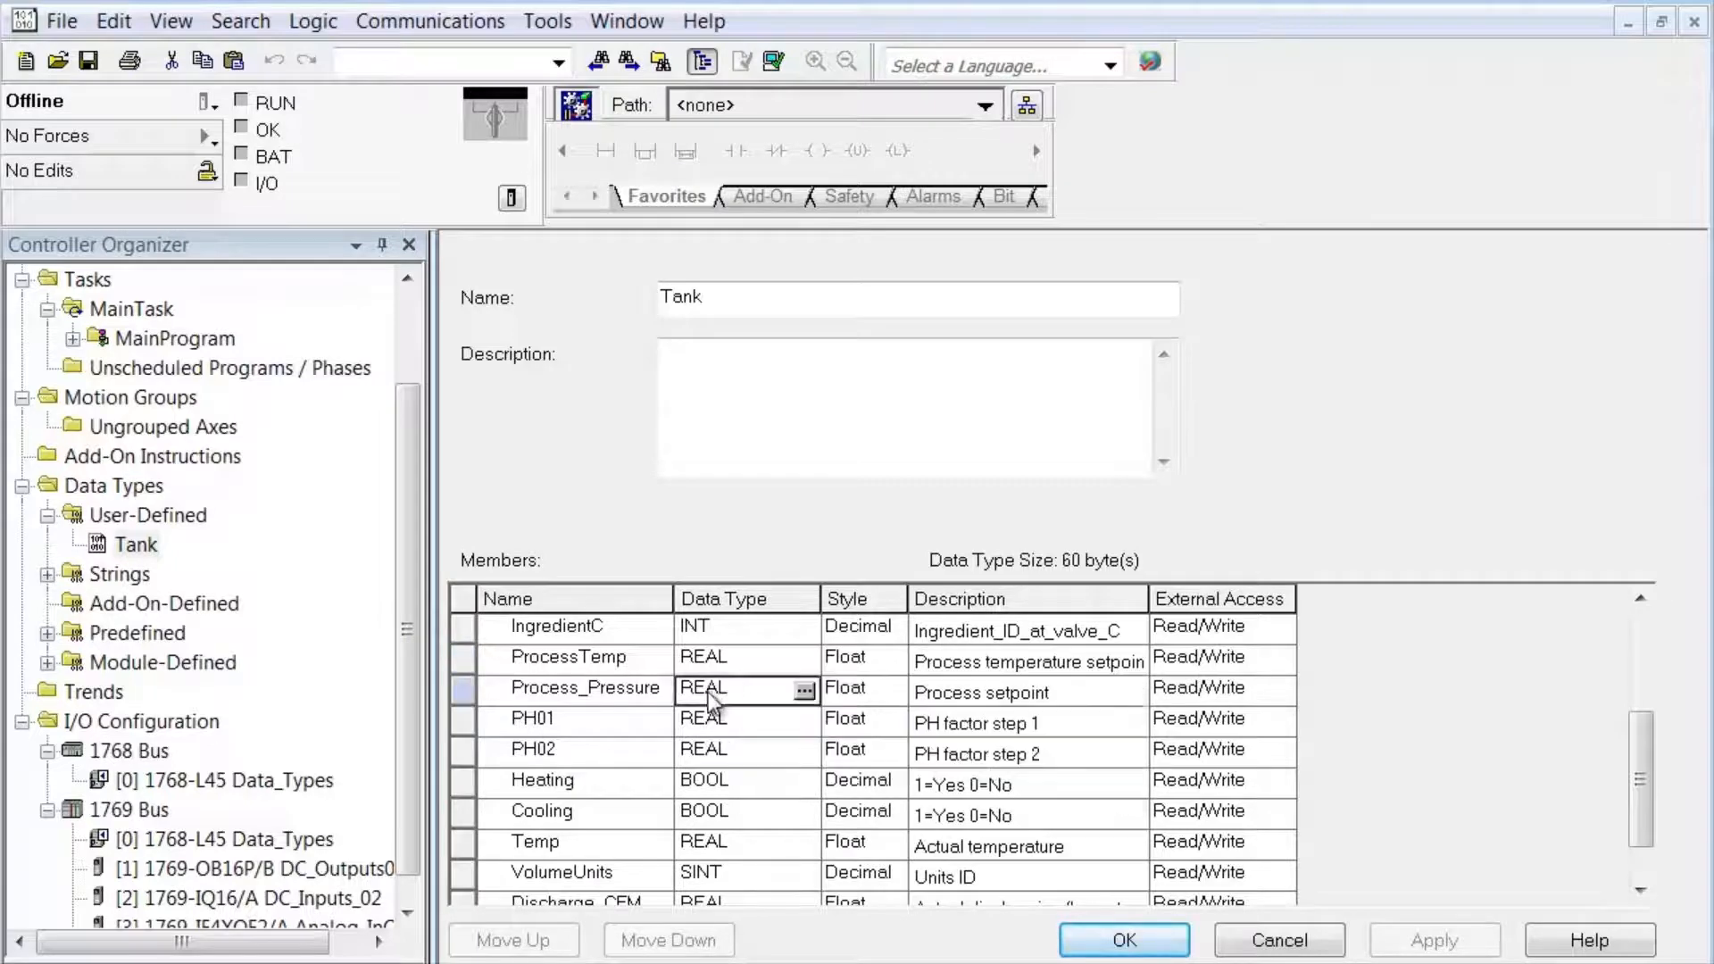
Change the Process_Pressure member's description to "Process pressure setpoint" and save the Tank data type
{"action": "left_click", "coordinate": [998, 698]}
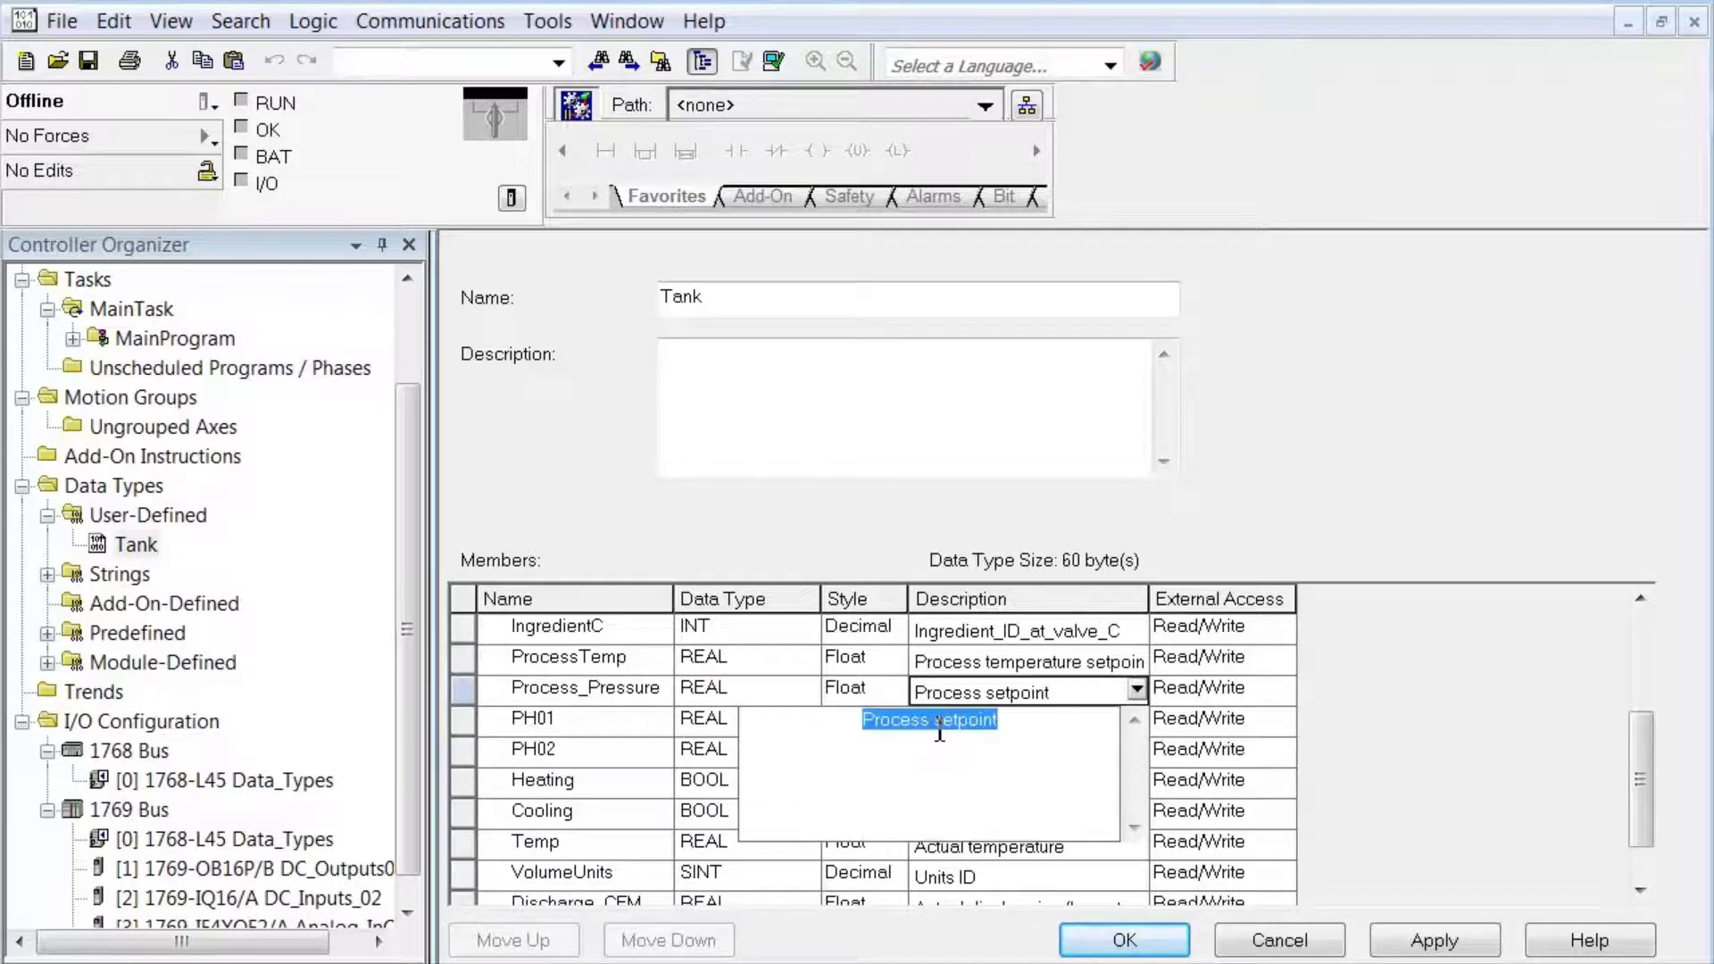
{"action": "left_click", "coordinate": [939, 727]}
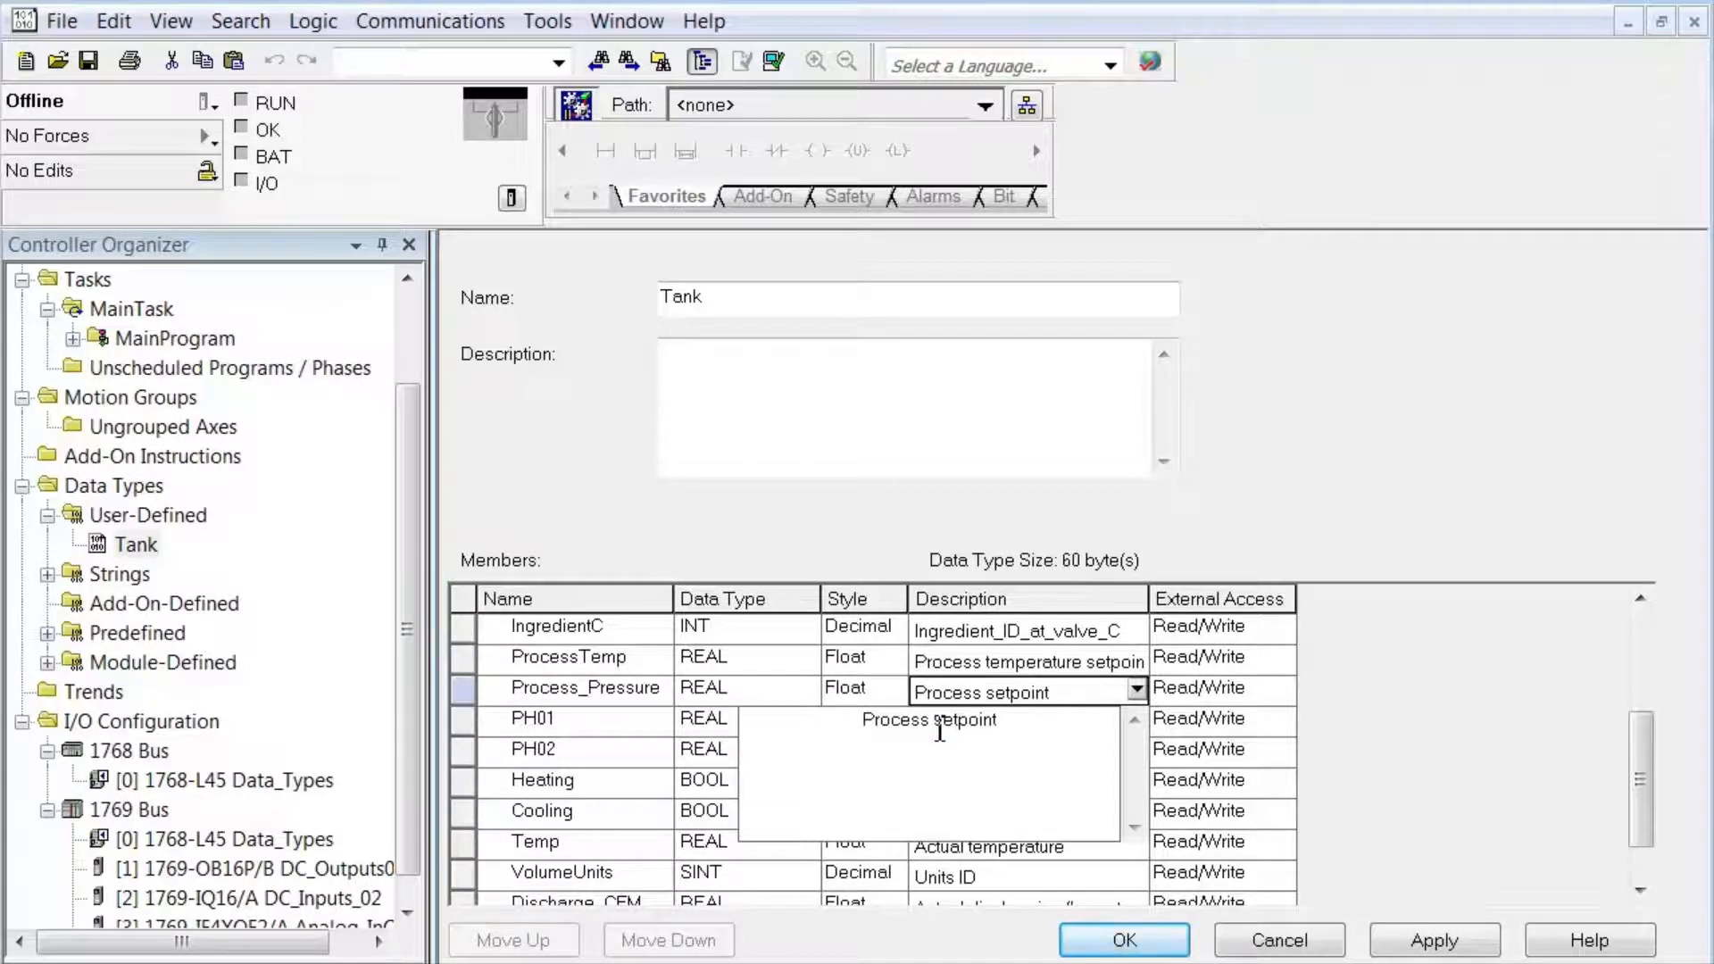
{"action": "type", "text": "pressure"}
{"action": "left_click", "coordinate": [1403, 948]}
{"action": "left_click", "coordinate": [1166, 950]}
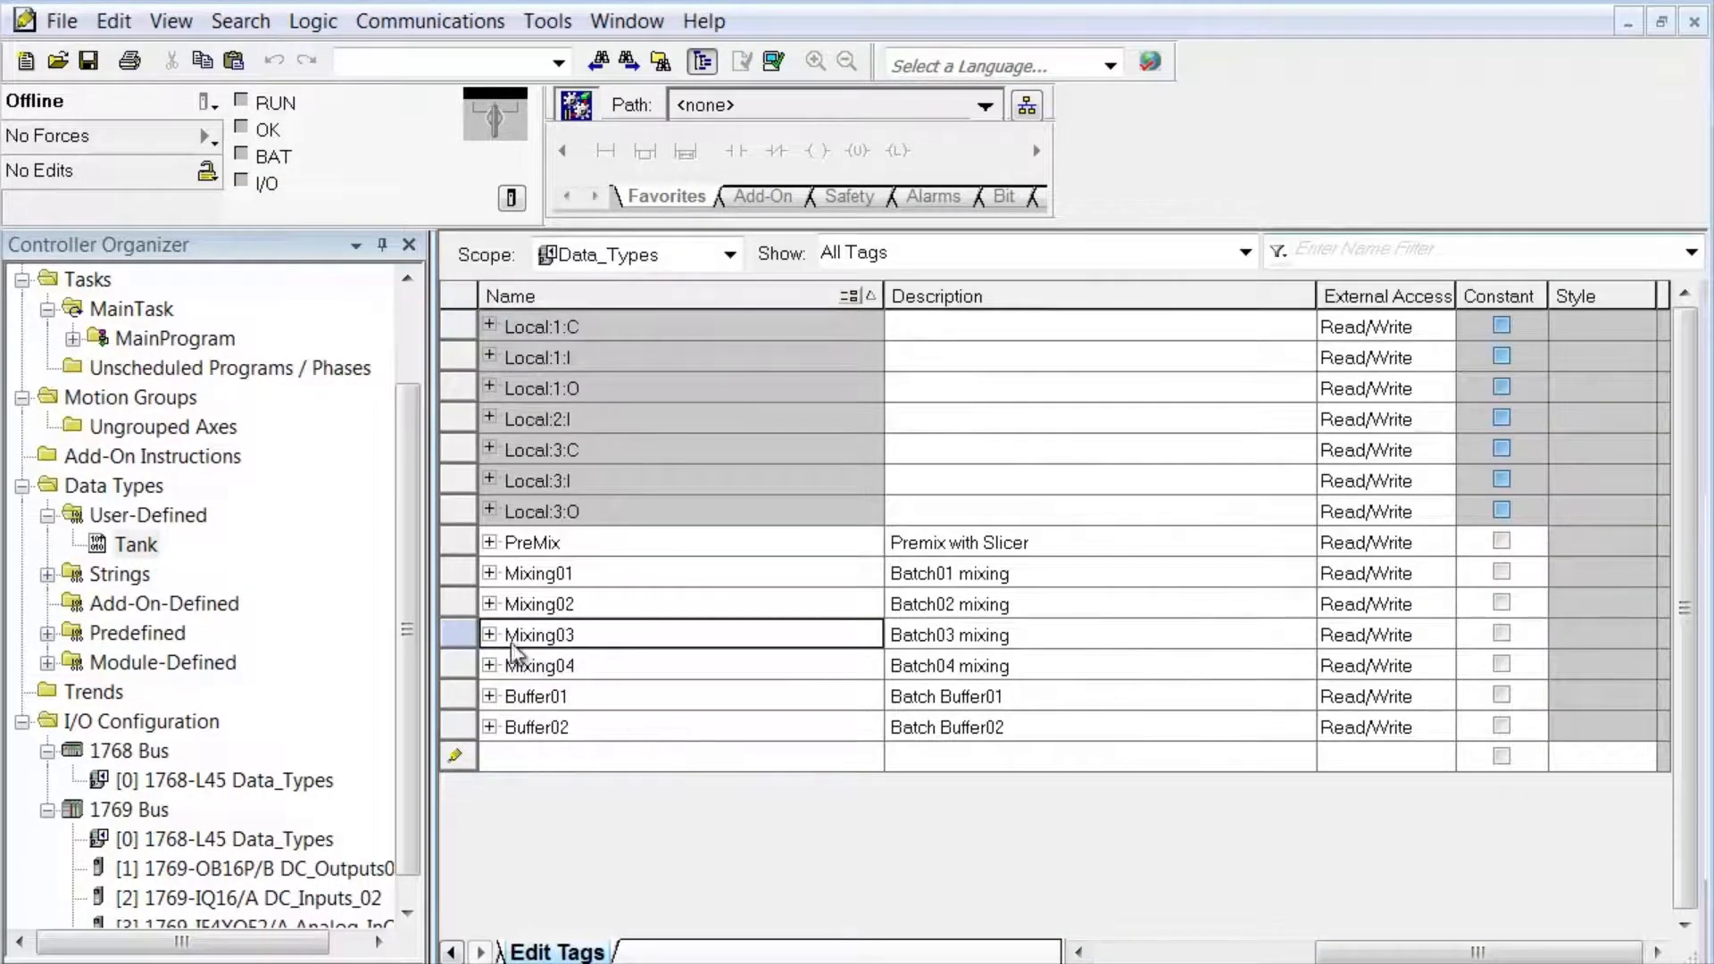
Expand the Mixing03 tag and check the descriptions of its ProcessTemp and Process_Pressure members
{"action": "left_click", "coordinate": [489, 635]}
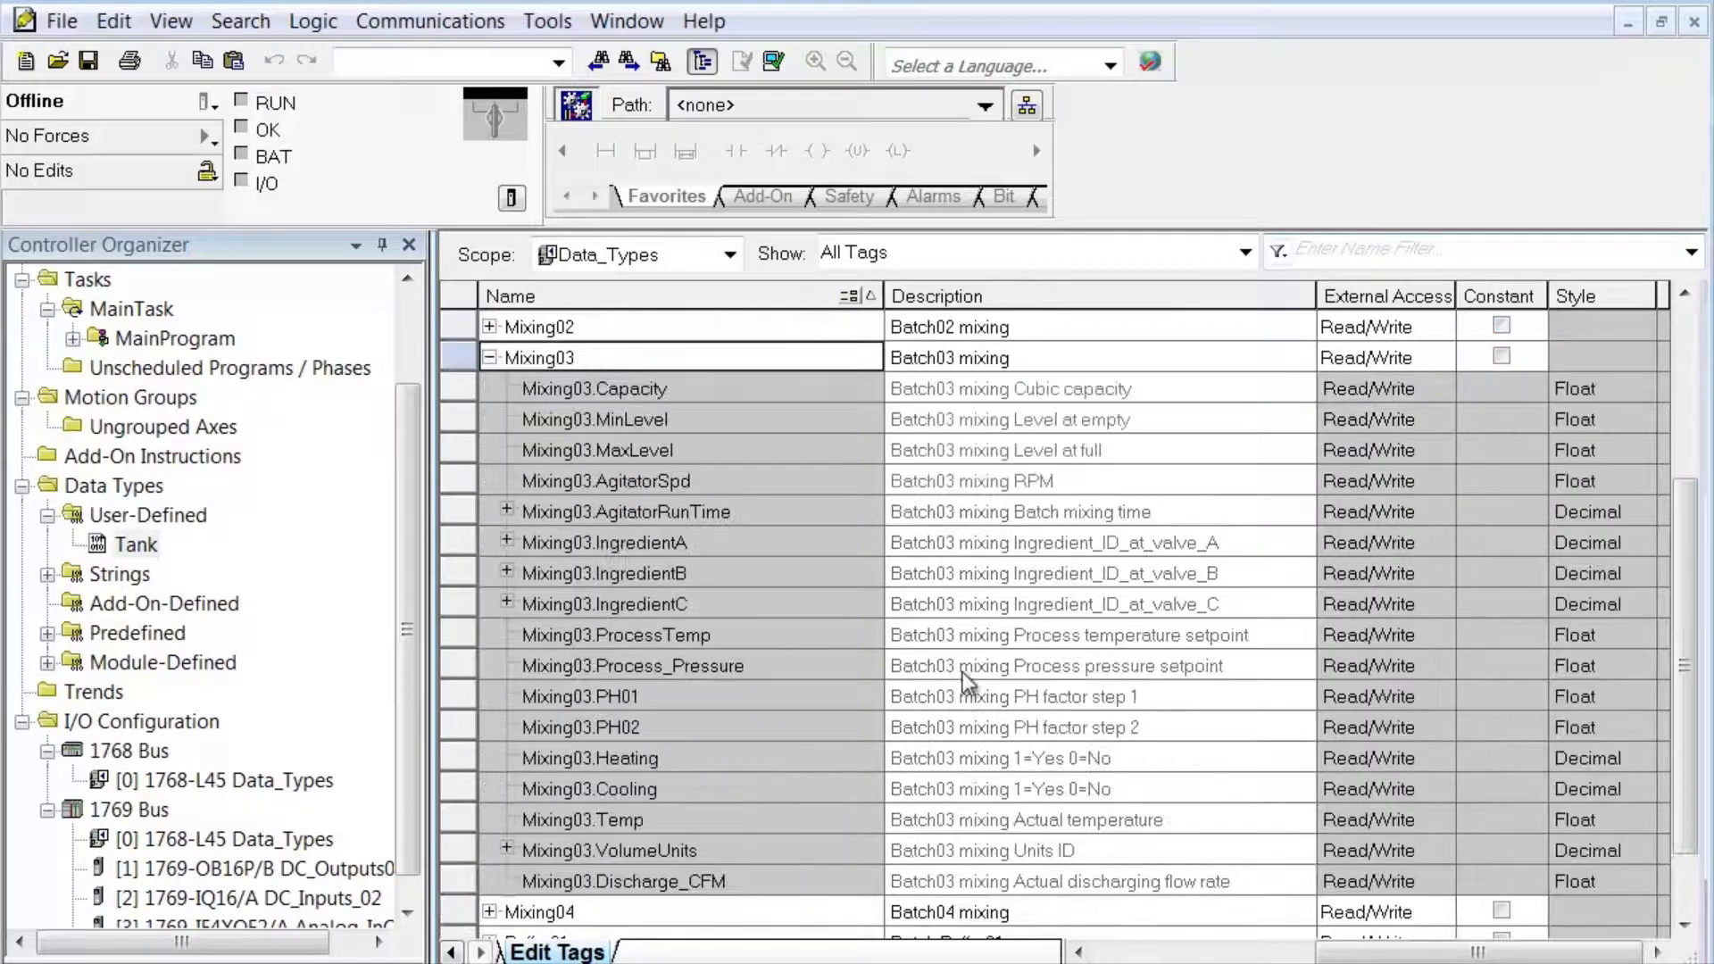
{"action": "mouse_move", "coordinate": [1042, 650]}
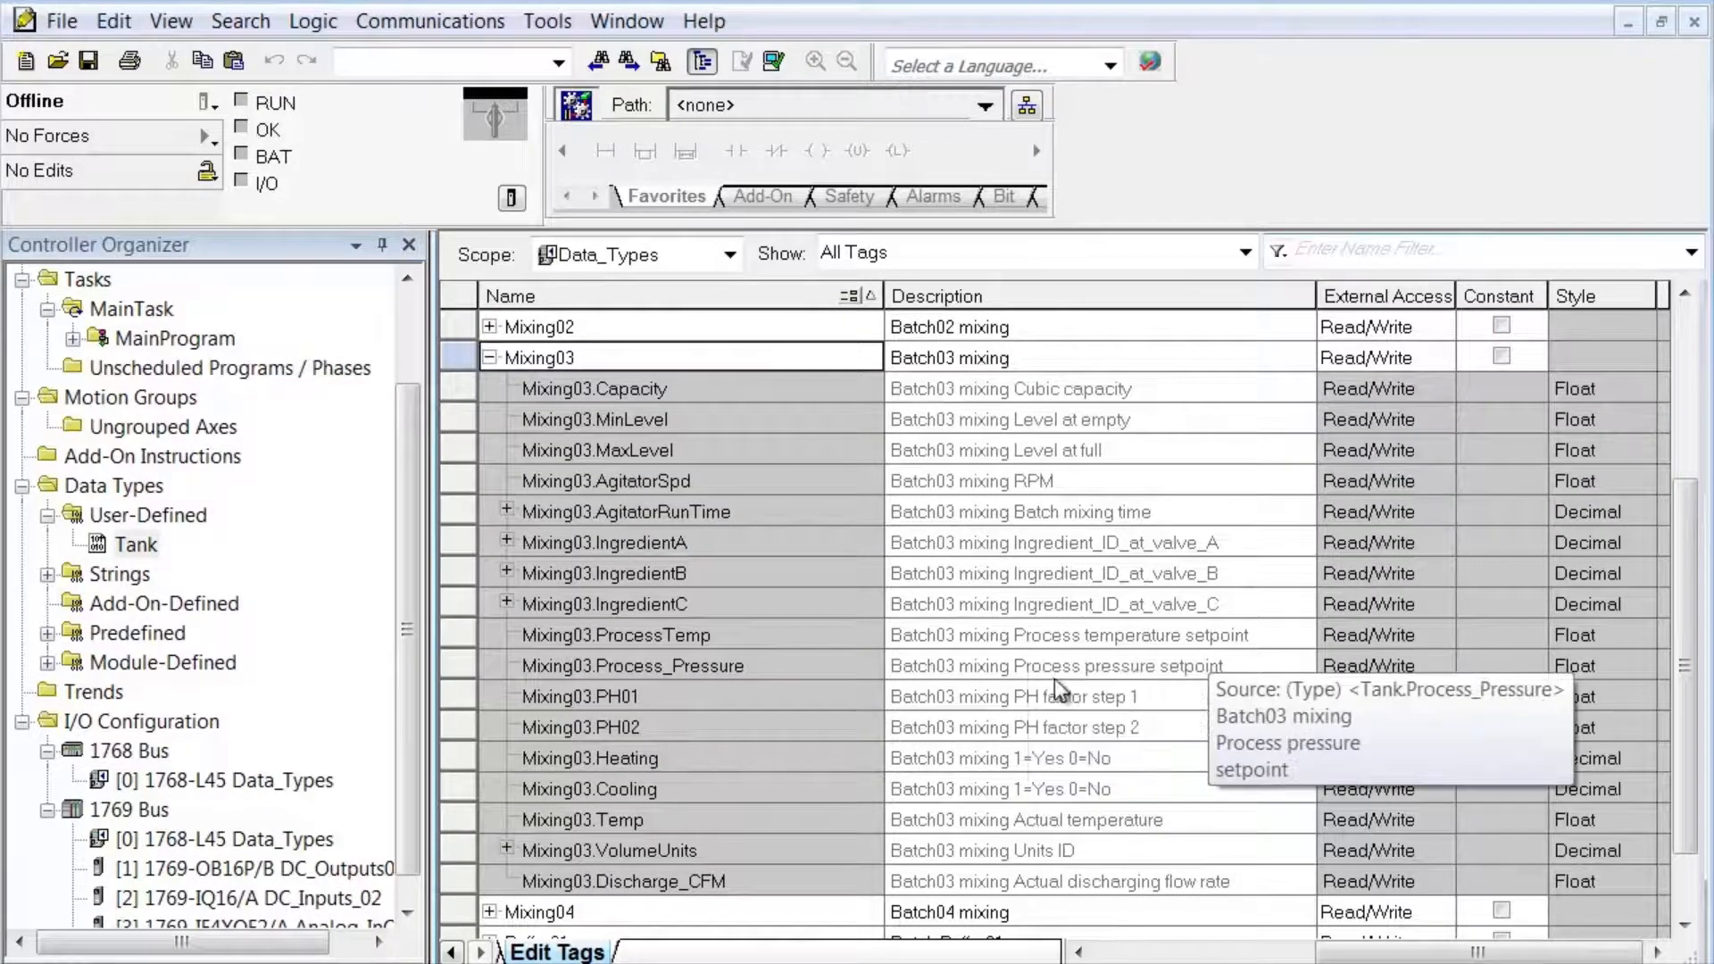
{"action": "mouse_move", "coordinate": [1207, 698]}
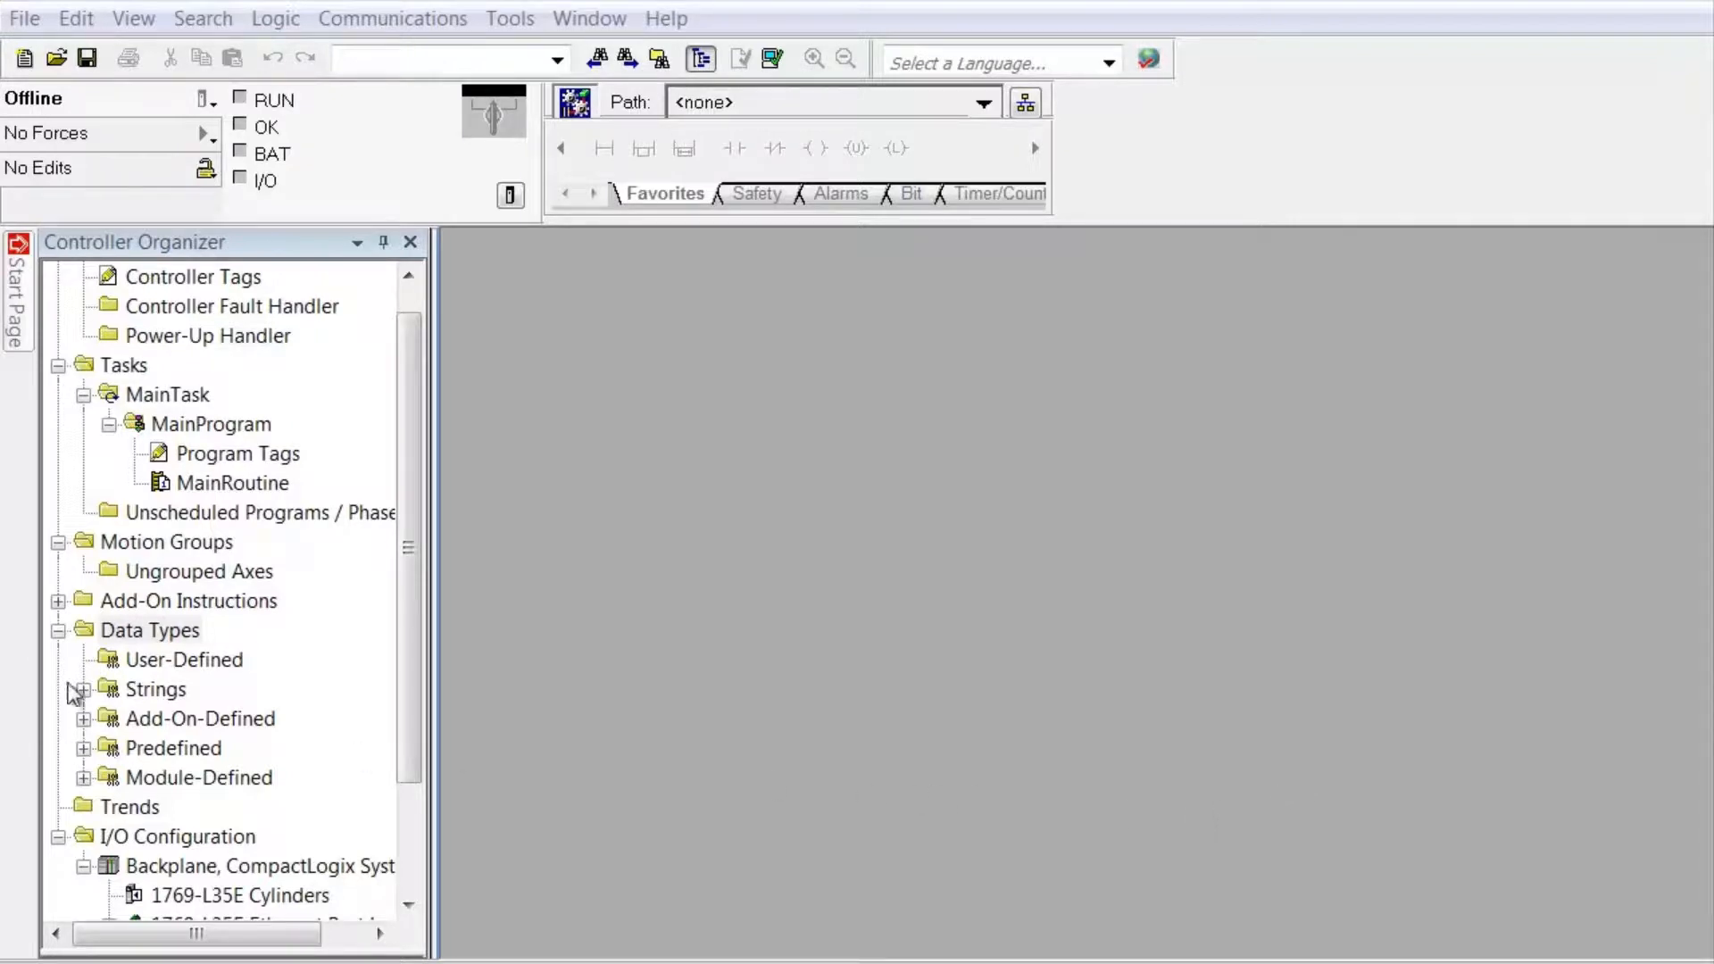
Open the logic of the Cyl add-on instruction, review its full extend rung, and close the logic window
{"action": "left_click", "coordinate": [58, 602]}
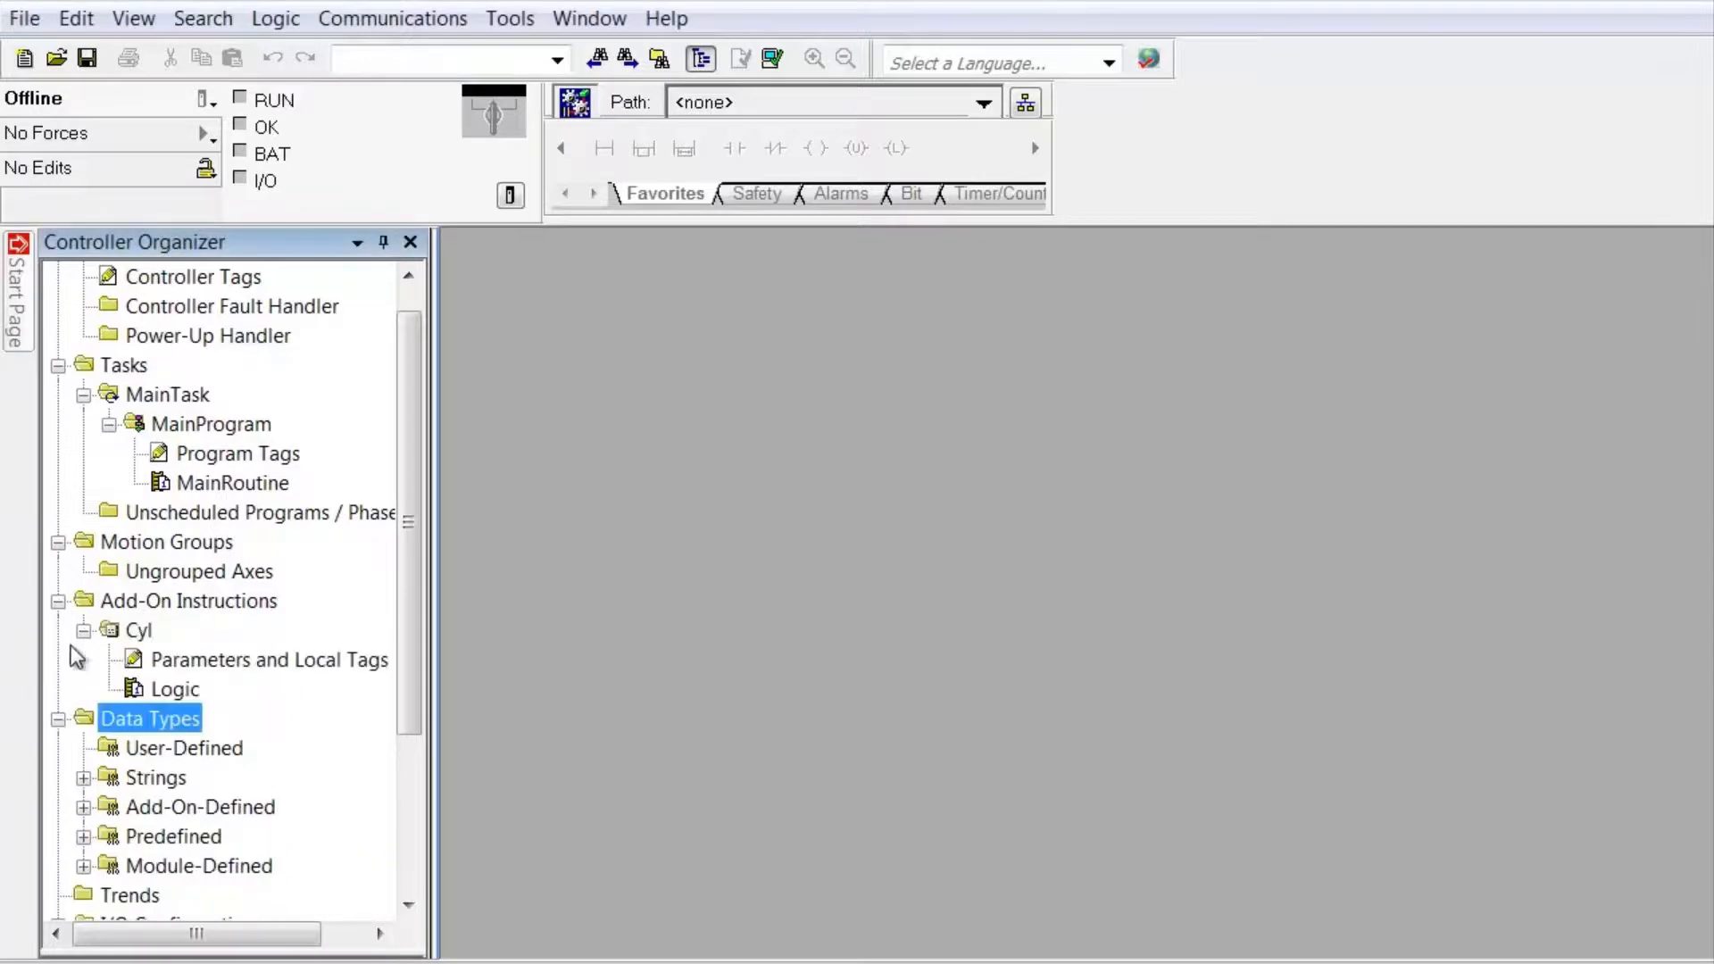
{"action": "double_click", "coordinate": [175, 690]}
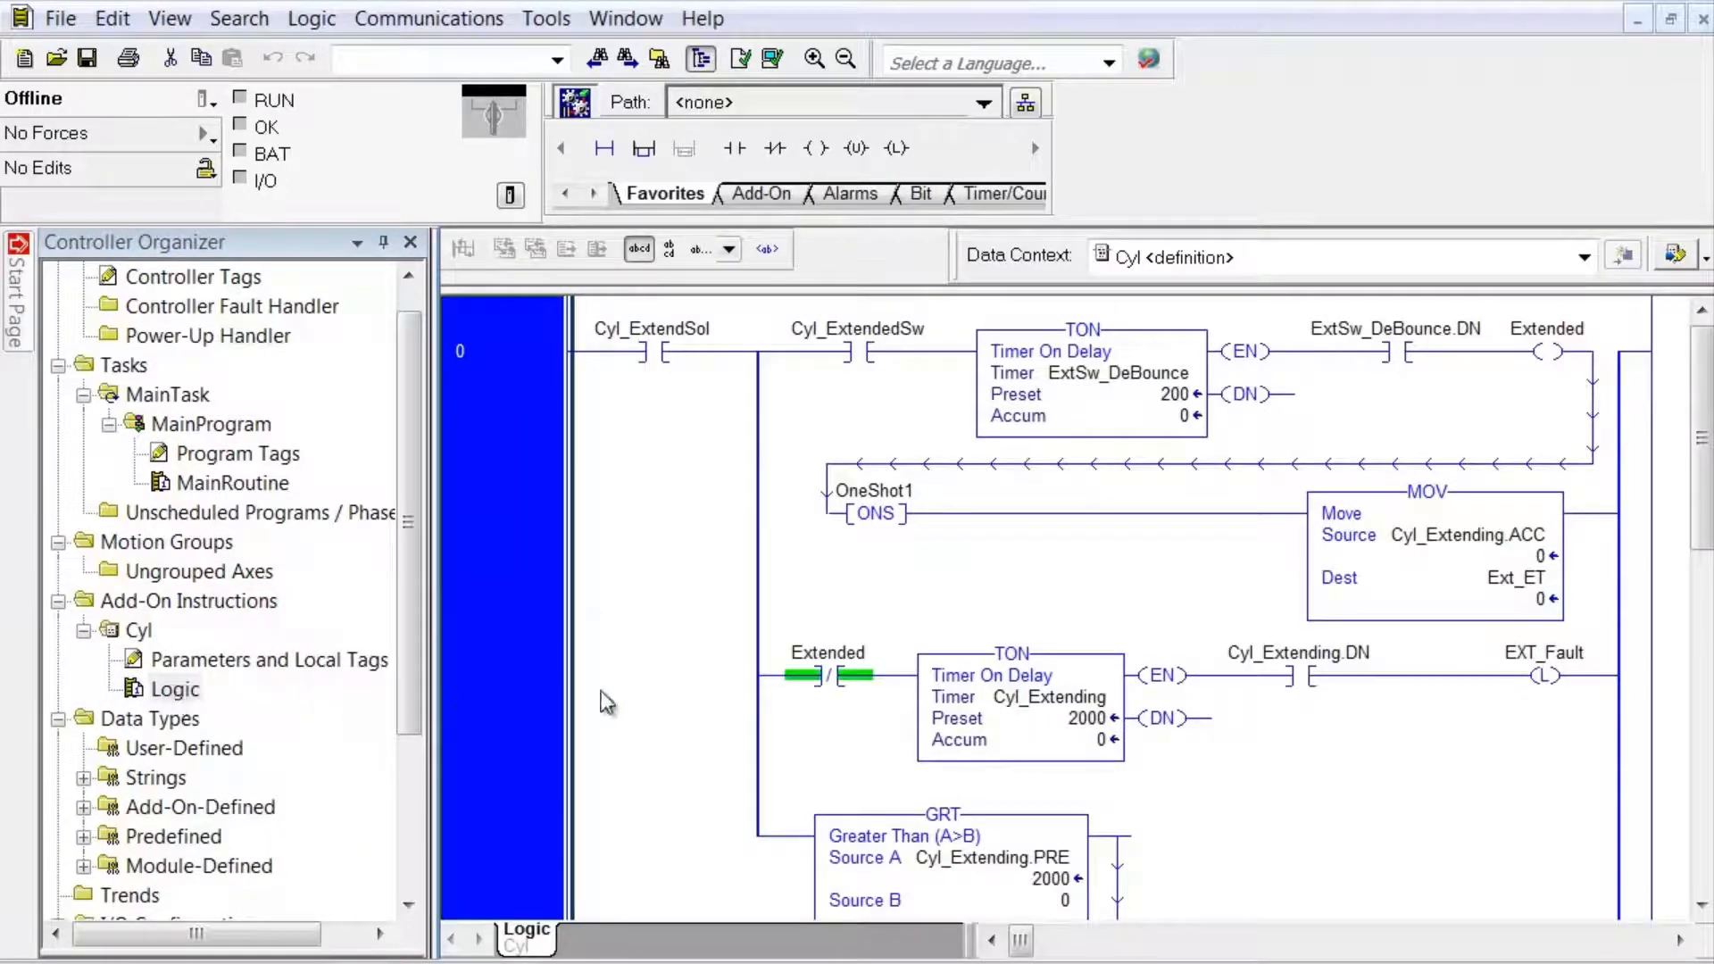
{"action": "left_click_drag", "start_coordinate": [429, 622], "coordinate": [175, 616]}
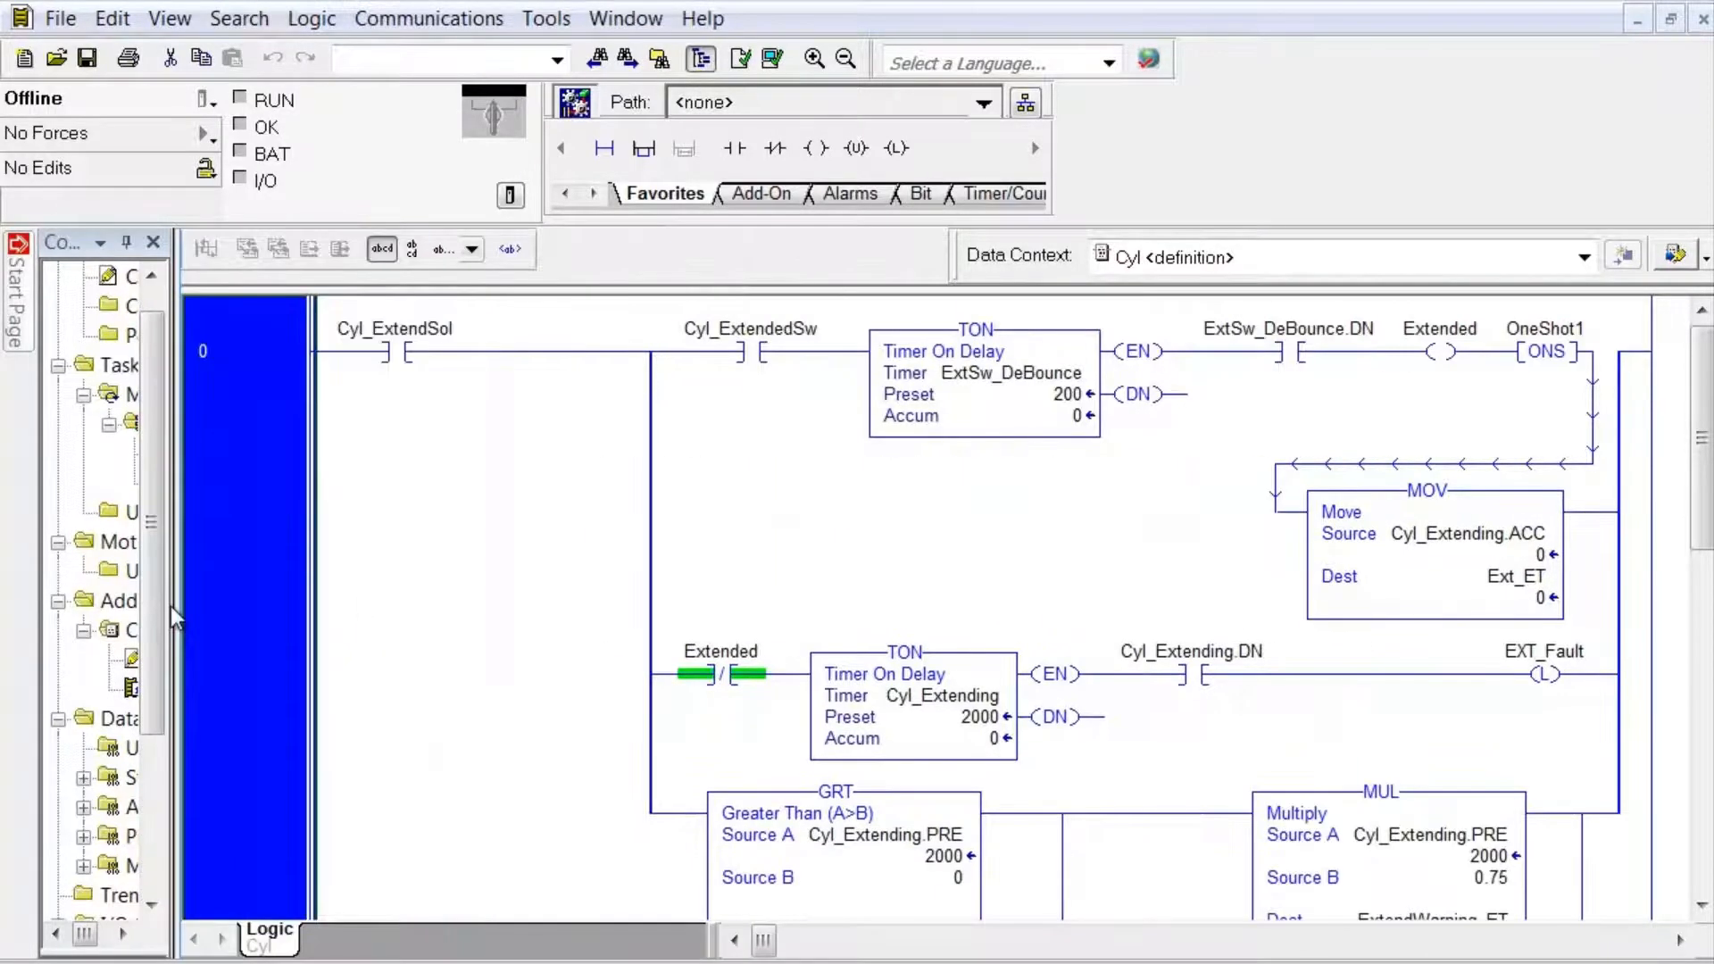
{"action": "left_click", "coordinate": [846, 59]}
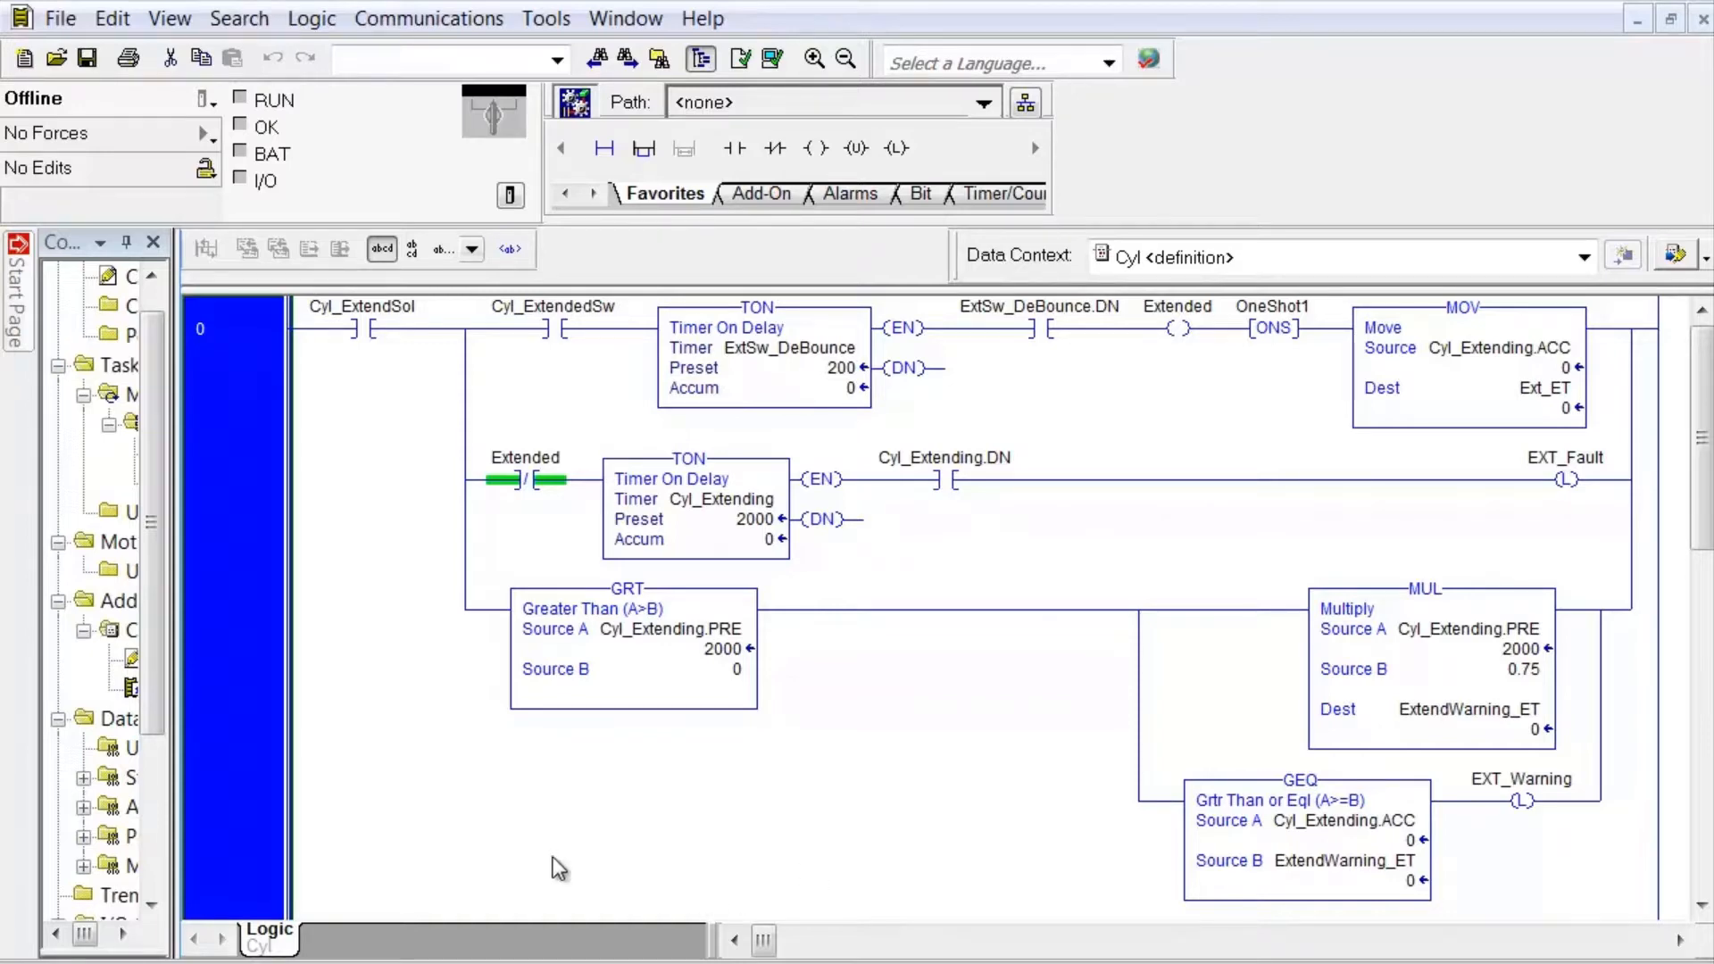
{"action": "left_click_drag", "start_coordinate": [176, 634], "coordinate": [393, 633]}
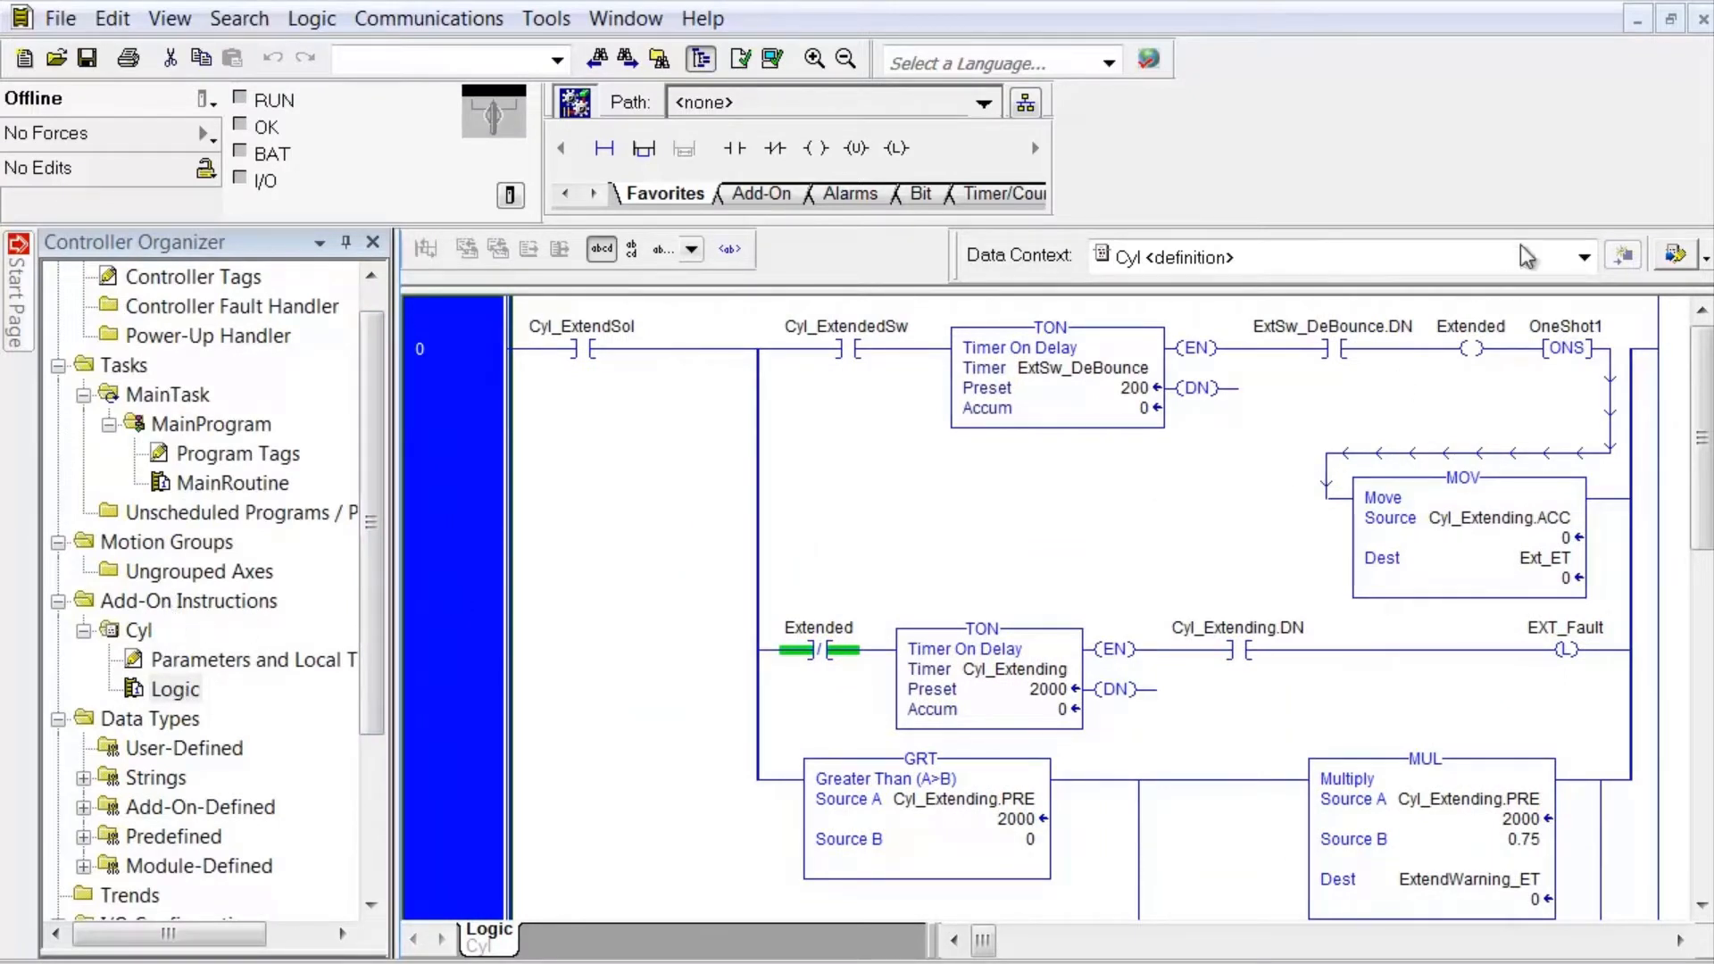
{"action": "left_click", "coordinate": [1702, 19]}
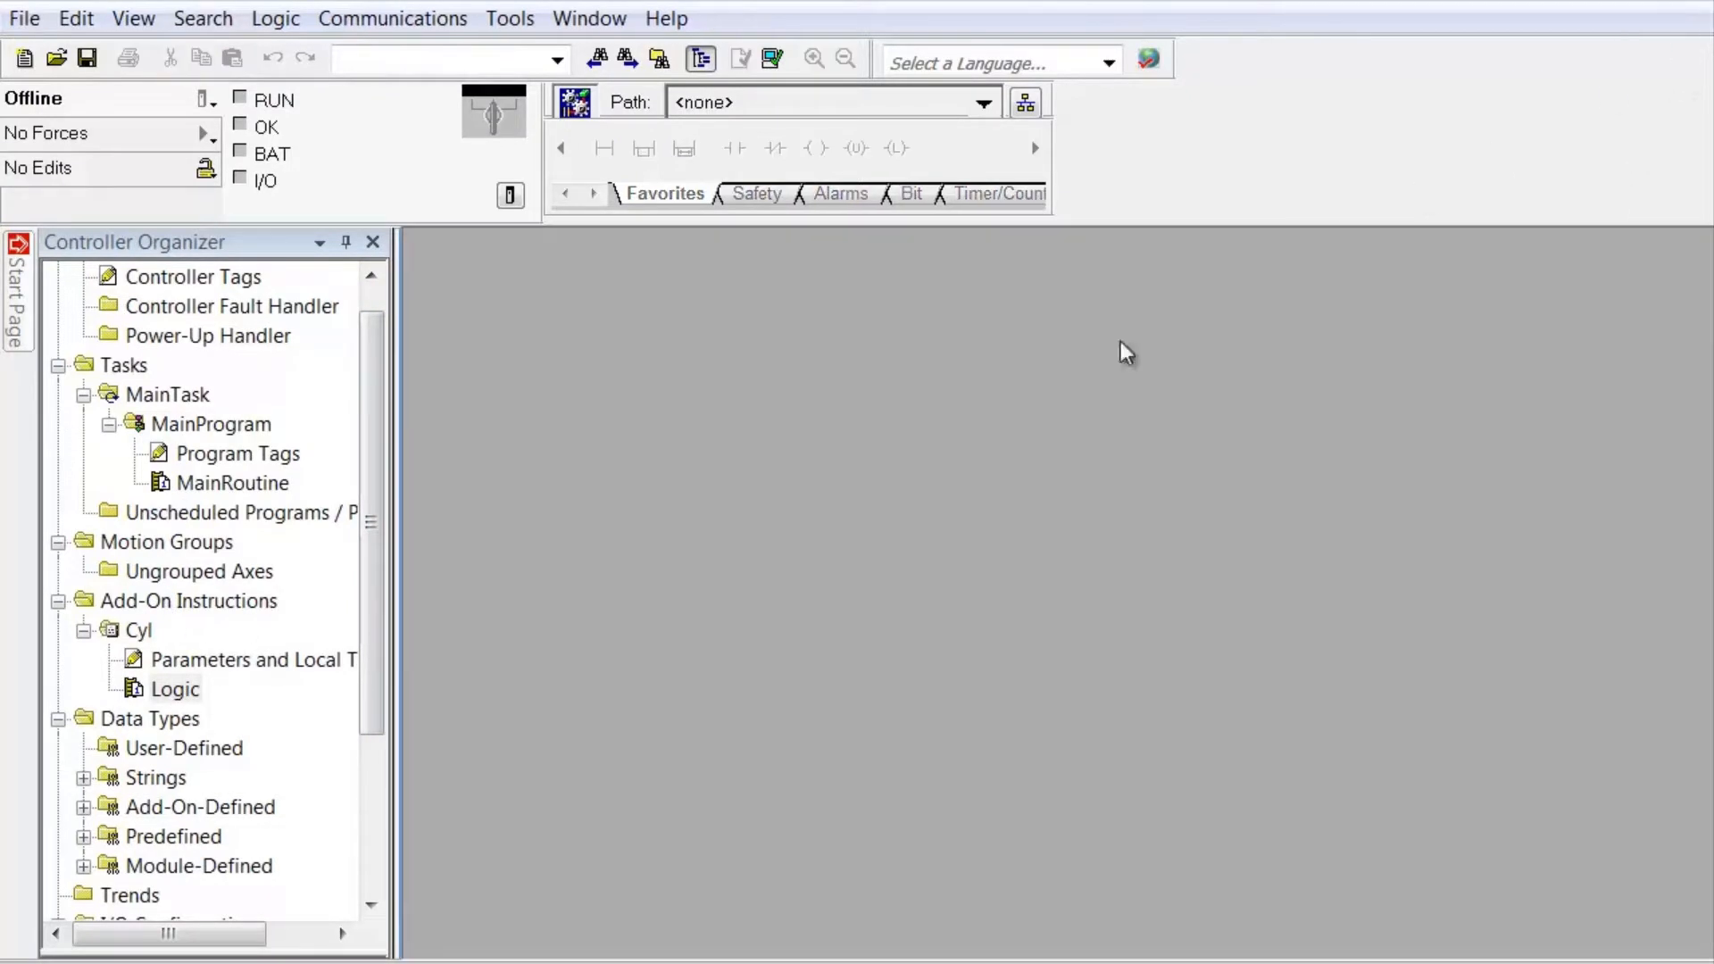
Open MainRoutine and view the instruction logic for Cylinder01 from the Cyl instruction on rung 2, then close the ladder windows
{"action": "double_click", "coordinate": [208, 485]}
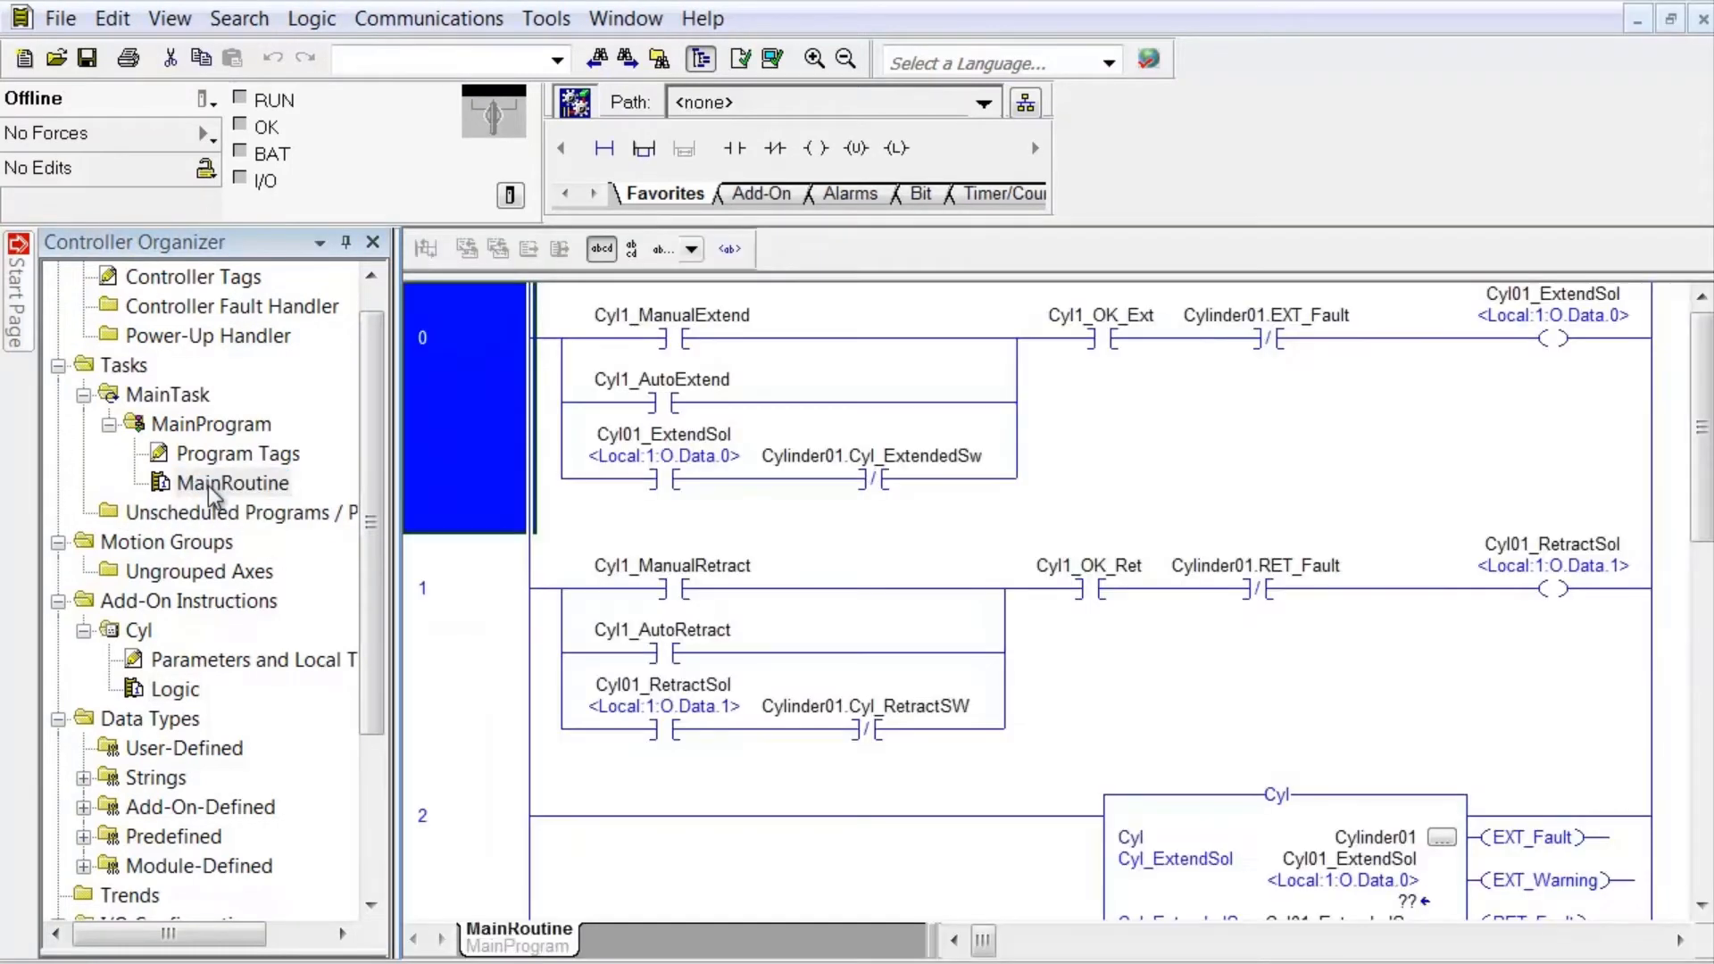
{"action": "left_click", "coordinate": [1703, 906]}
{"action": "left_click", "coordinate": [1701, 906]}
{"action": "left_click", "coordinate": [1703, 906]}
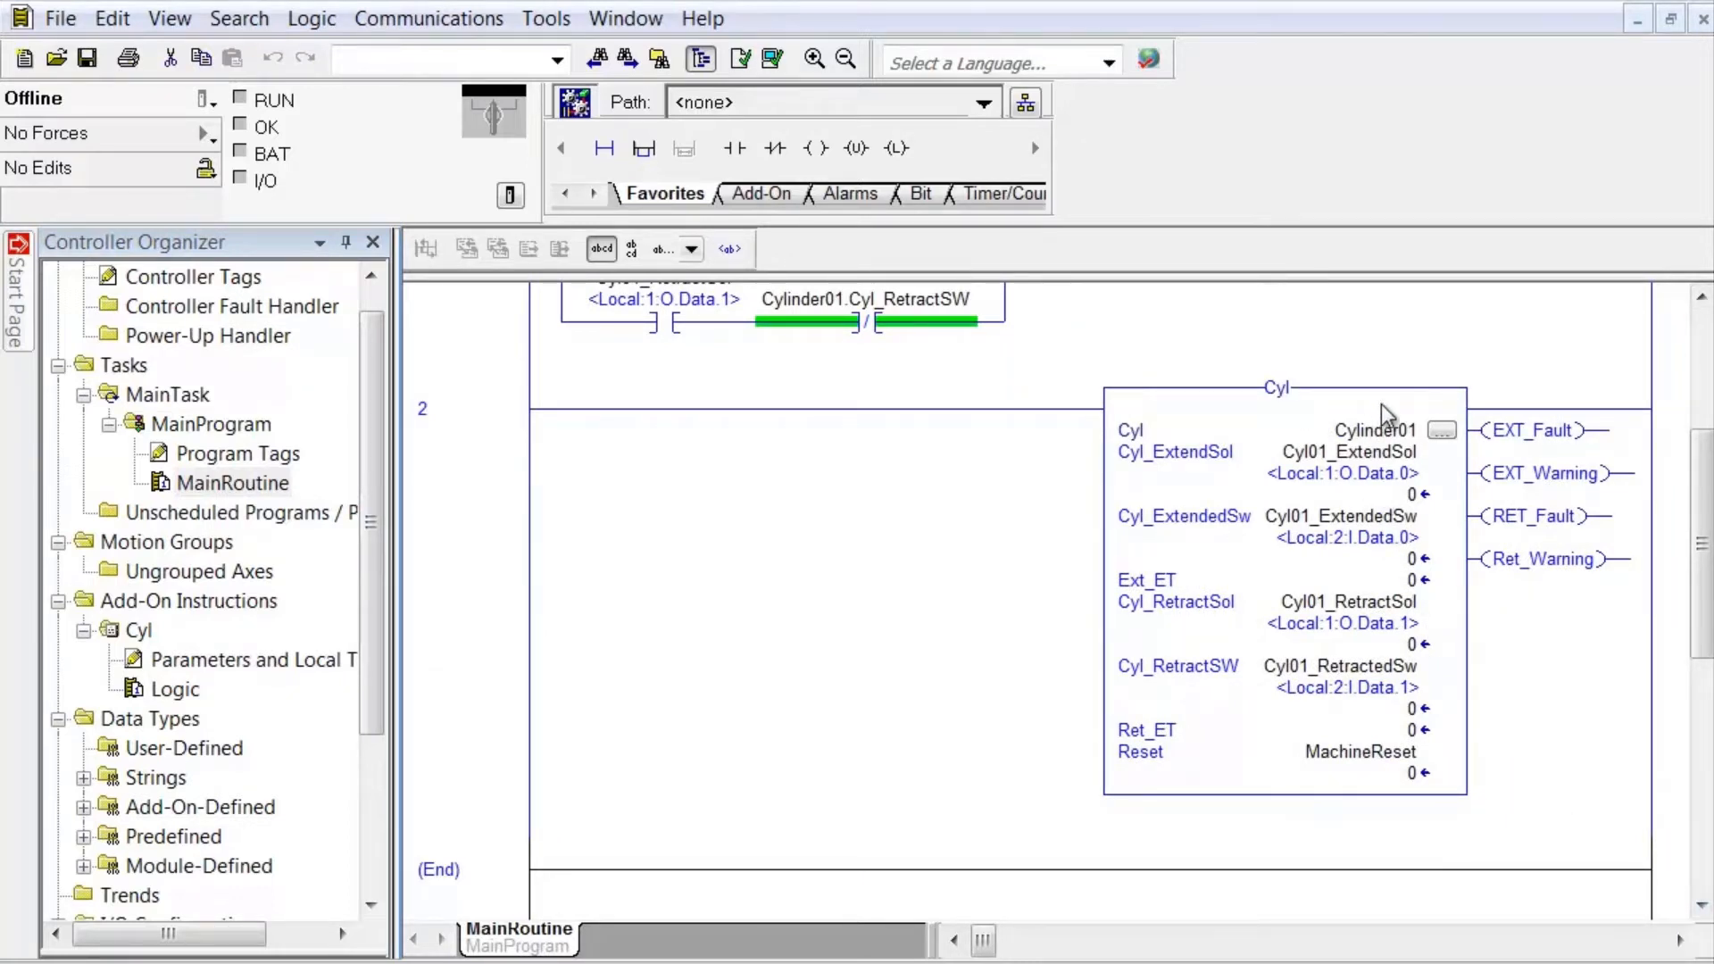
{"action": "right_click", "coordinate": [1441, 435]}
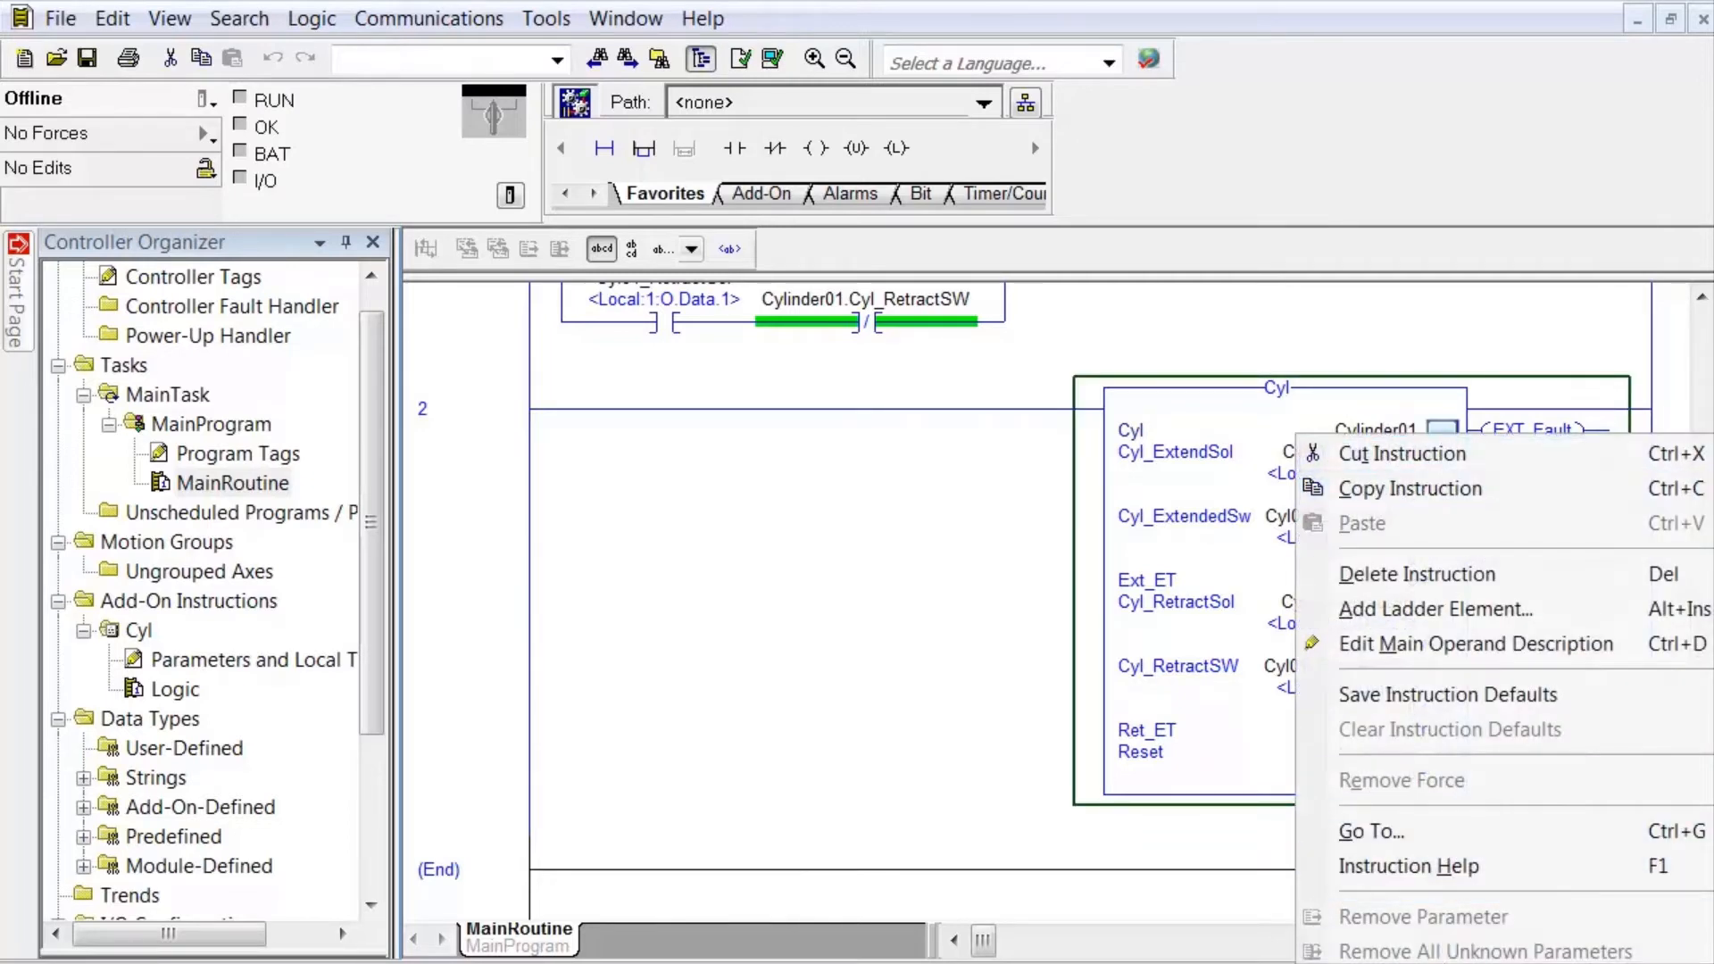
{"action": "left_click", "coordinate": [1425, 963]}
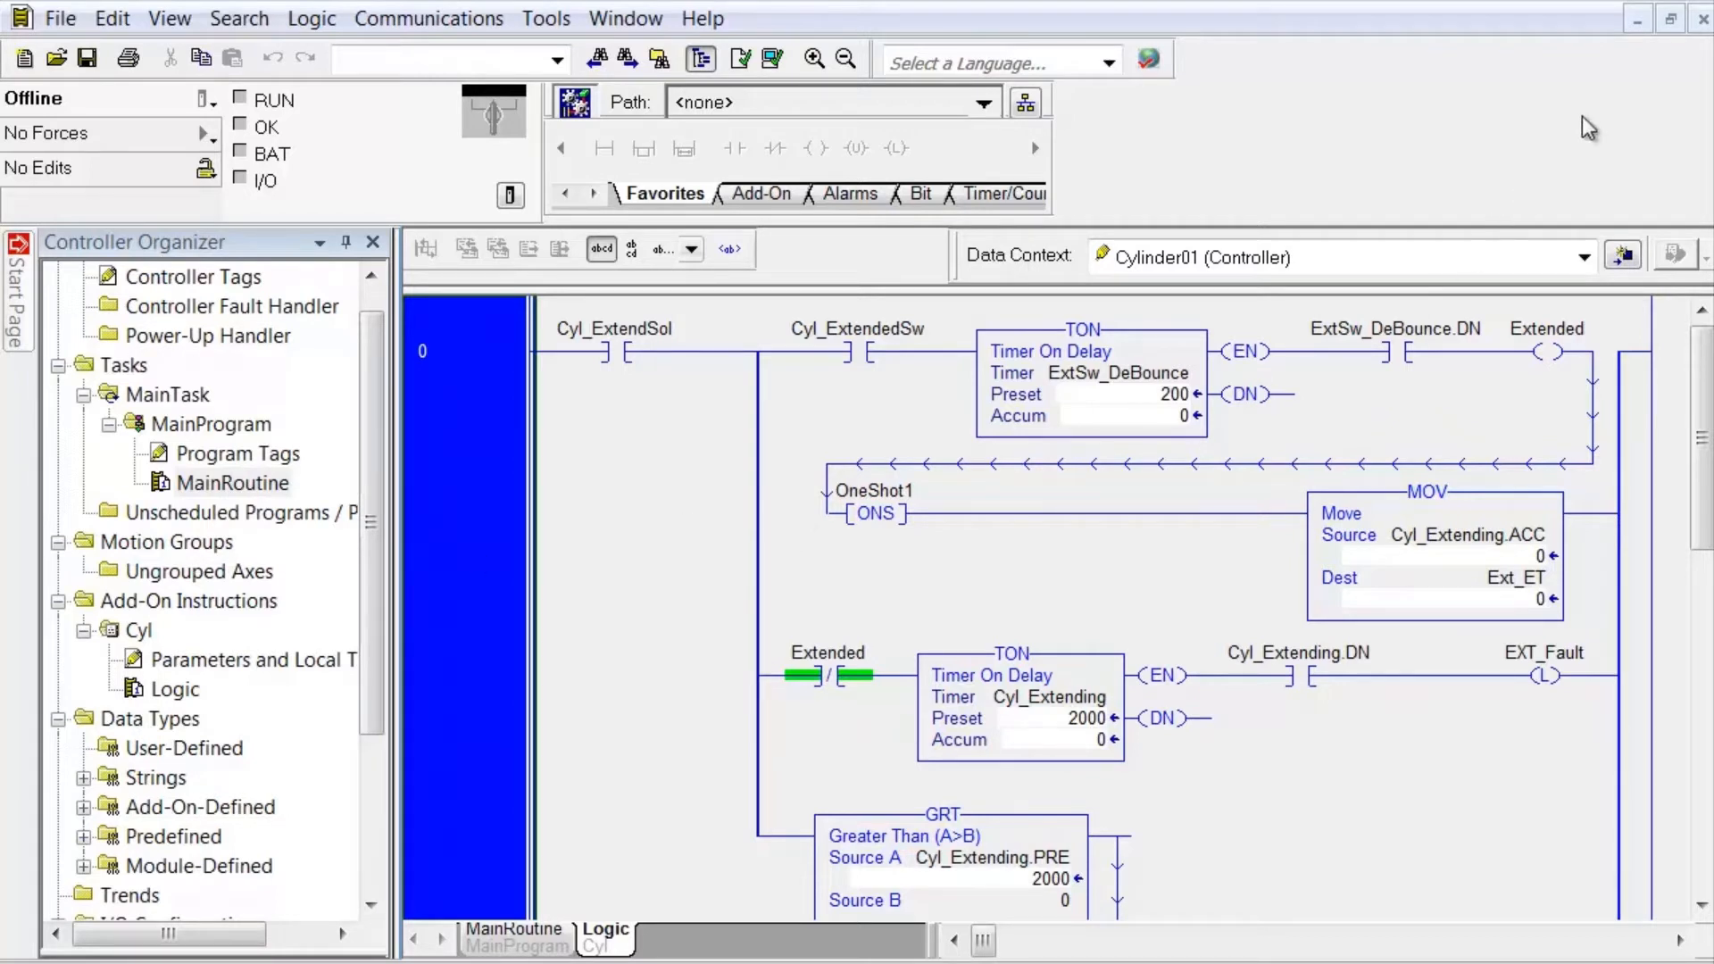
{"action": "left_click", "coordinate": [1701, 19]}
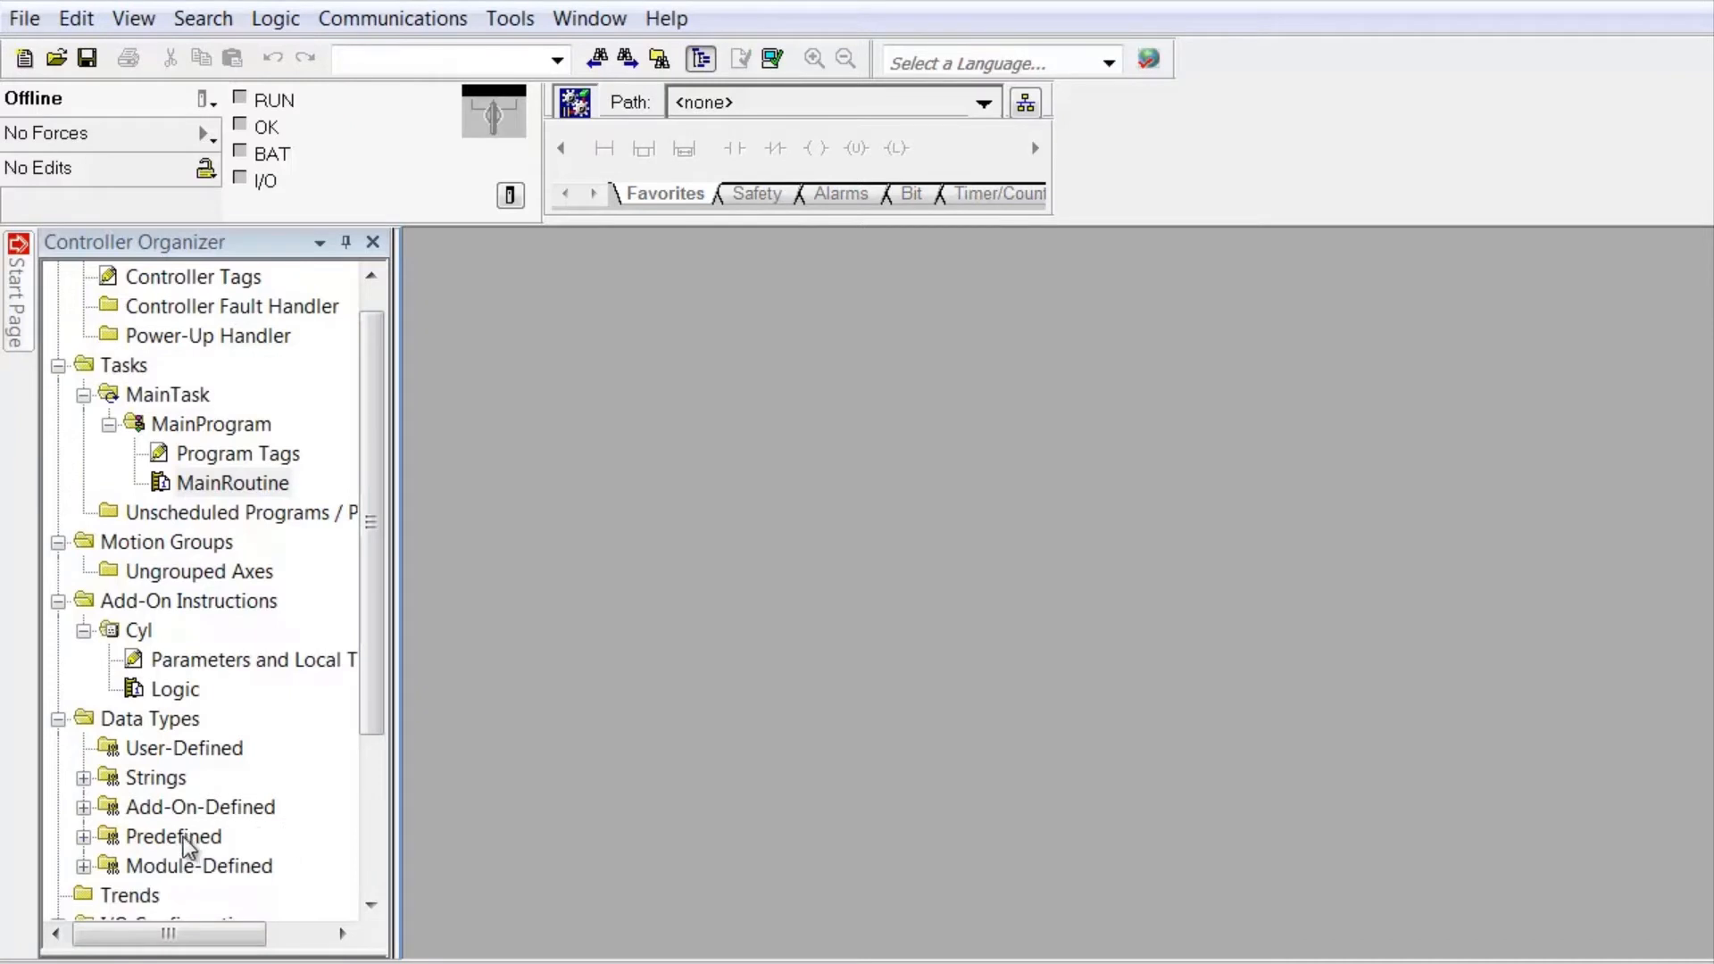
Open the Cyl data type under the add-on-defined types to review its parameters
{"action": "left_click", "coordinate": [83, 807]}
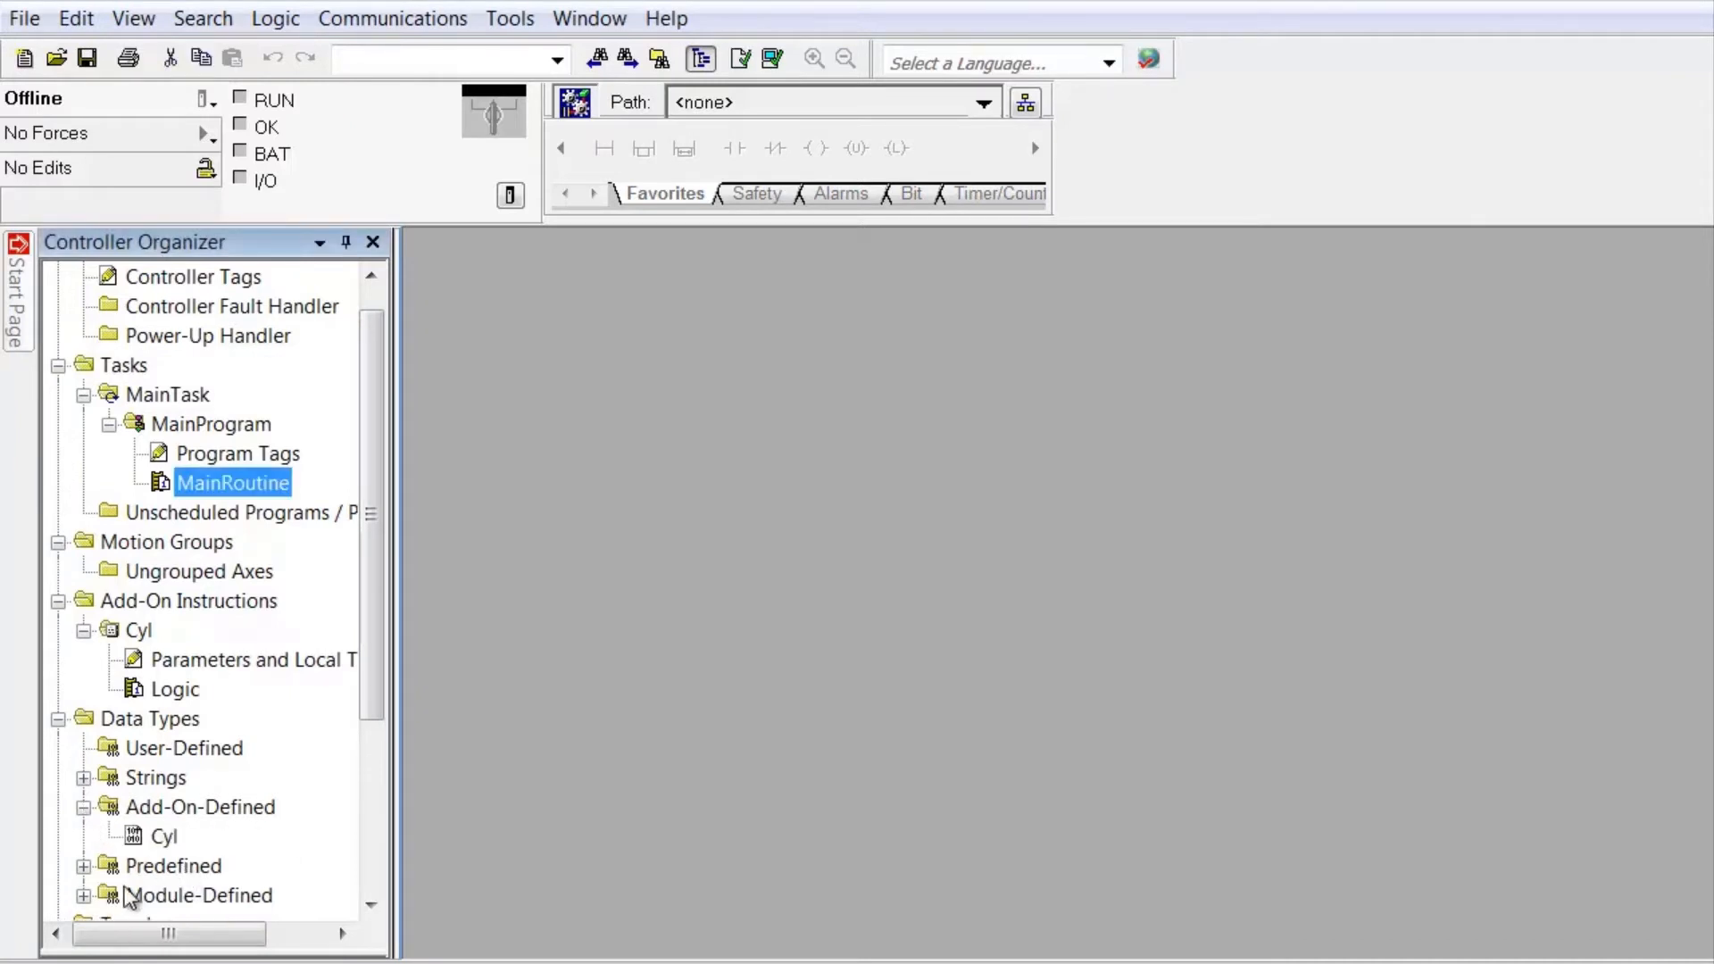
{"action": "double_click", "coordinate": [161, 837]}
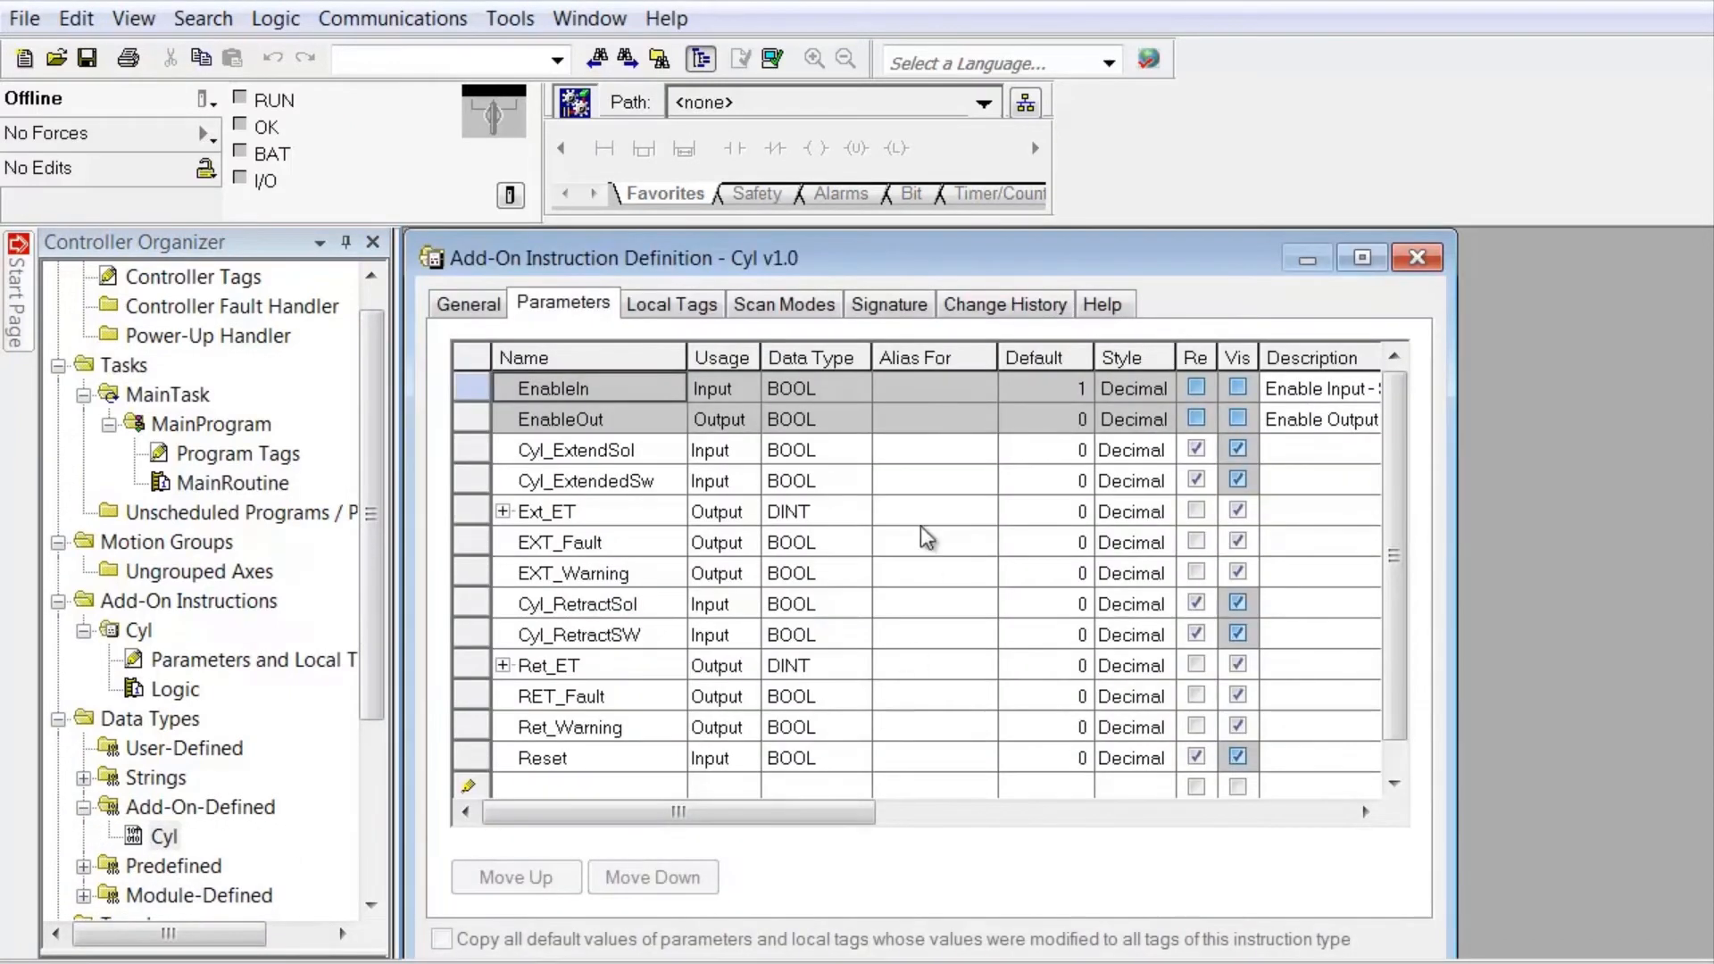